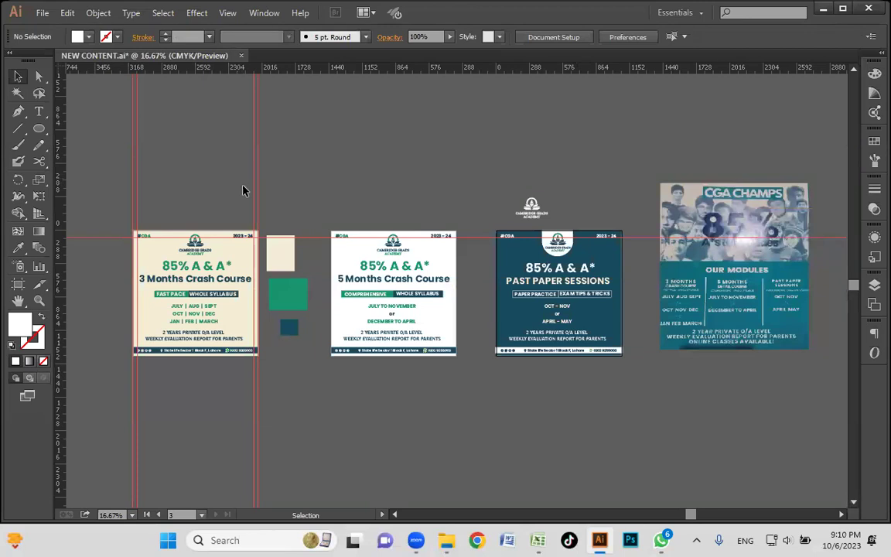
Examine the Cambridge Grads Academy logo and its colours on the cream 3 Months Crash Course poster.
{"action": "key", "text": "z"}
{"action": "left_click_drag", "start_coordinate": [130, 214], "coordinate": [244, 291]}
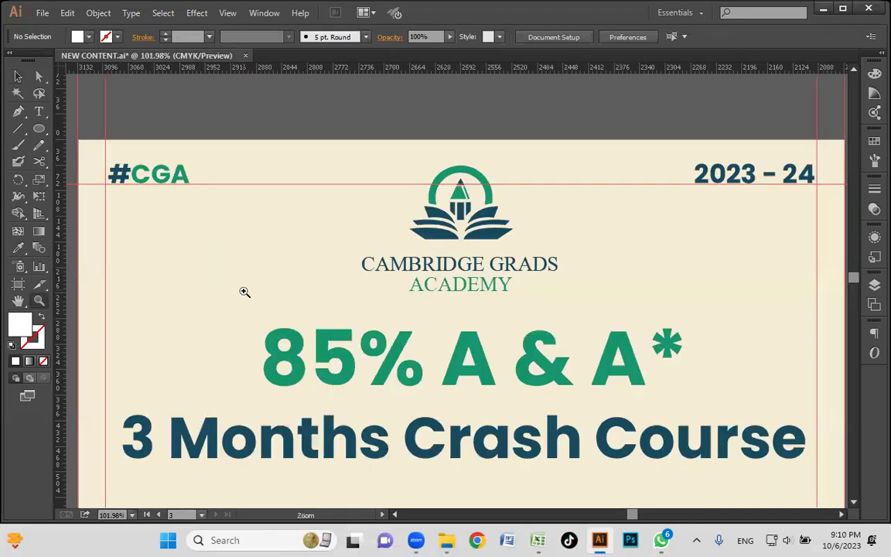
{"action": "left_click_drag", "start_coordinate": [343, 151], "coordinate": [618, 334]}
{"action": "left_click_drag", "start_coordinate": [549, 330], "coordinate": [591, 386]}
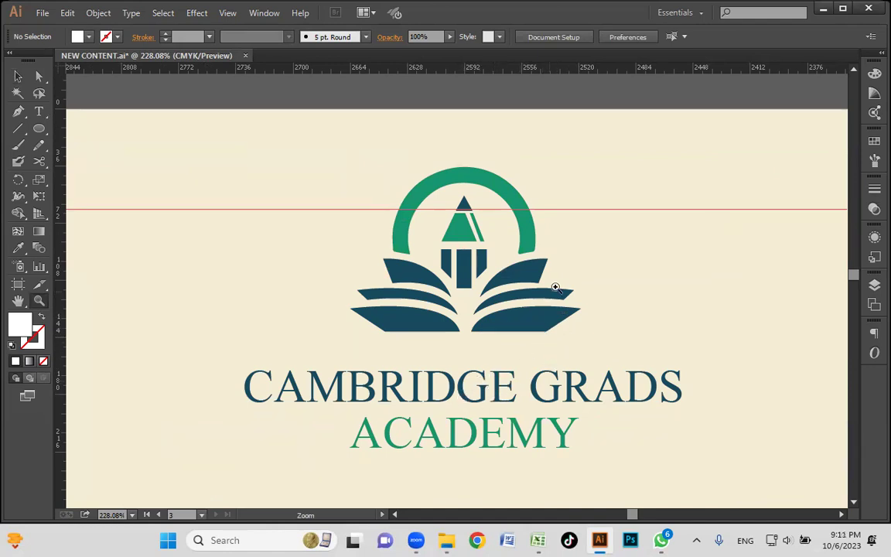
{"action": "scroll", "coordinate": [581, 285], "scroll_direction": "down", "scroll_amount": 5}
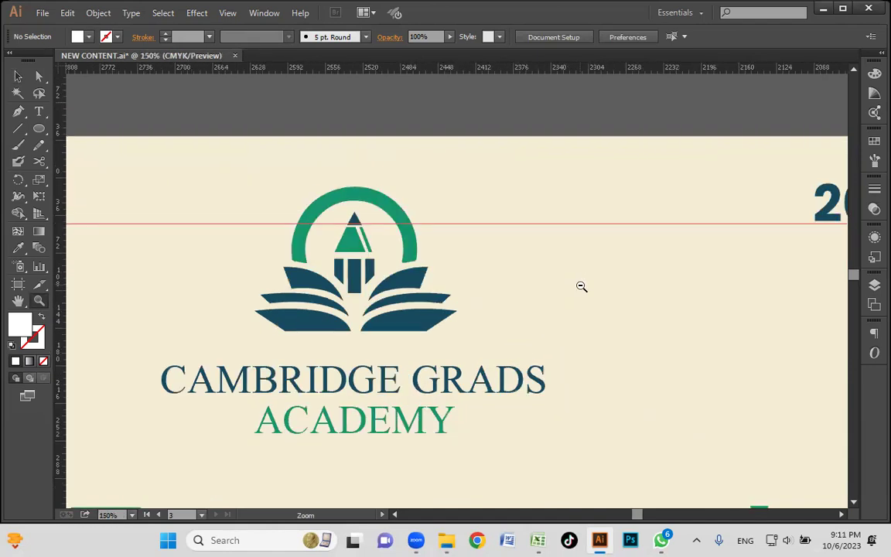
Inspect the cream, green and dark blue colour rectangles placed beside the 3 Months Crash Course poster.
{"action": "left_click_drag", "start_coordinate": [577, 324], "coordinate": [660, 229]}
{"action": "key", "text": "v"}
{"action": "left_click", "coordinate": [586, 194]}
{"action": "left_click", "coordinate": [606, 328]}
{"action": "left_click", "coordinate": [596, 414]}
{"action": "left_click", "coordinate": [563, 193]}
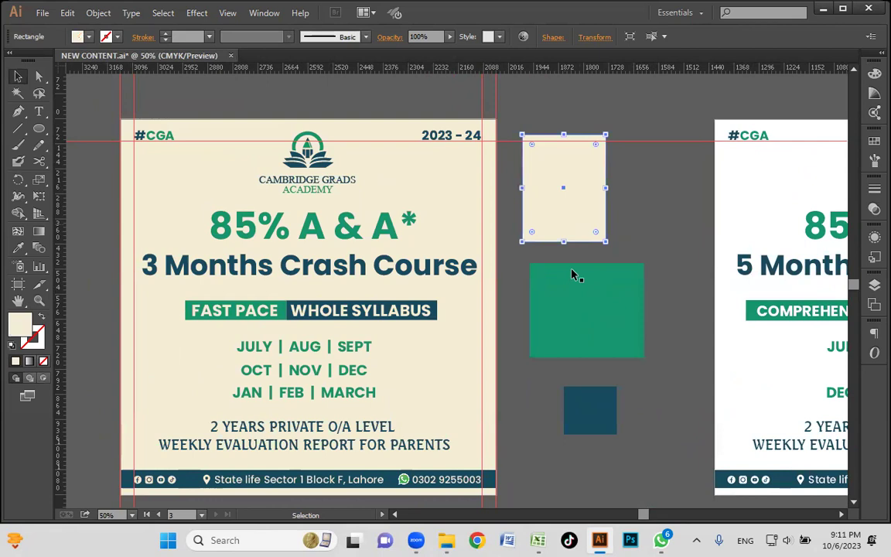
{"action": "left_click", "coordinate": [587, 412]}
{"action": "left_click", "coordinate": [721, 213]}
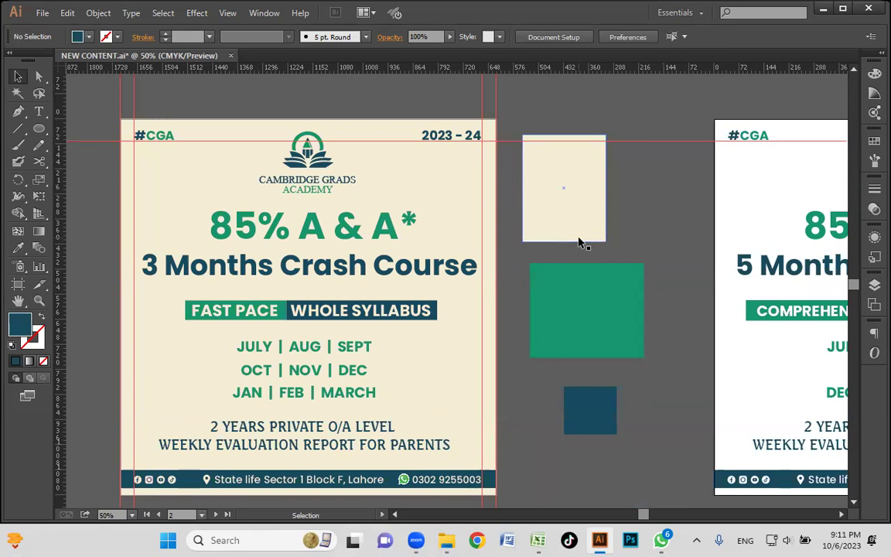
Move the cream rectangle slightly right and down, and shift the green rectangle slightly down beside the poster.
{"action": "left_click_drag", "start_coordinate": [590, 224], "coordinate": [609, 229]}
{"action": "left_click", "coordinate": [618, 256]}
{"action": "left_click_drag", "start_coordinate": [628, 318], "coordinate": [622, 328]}
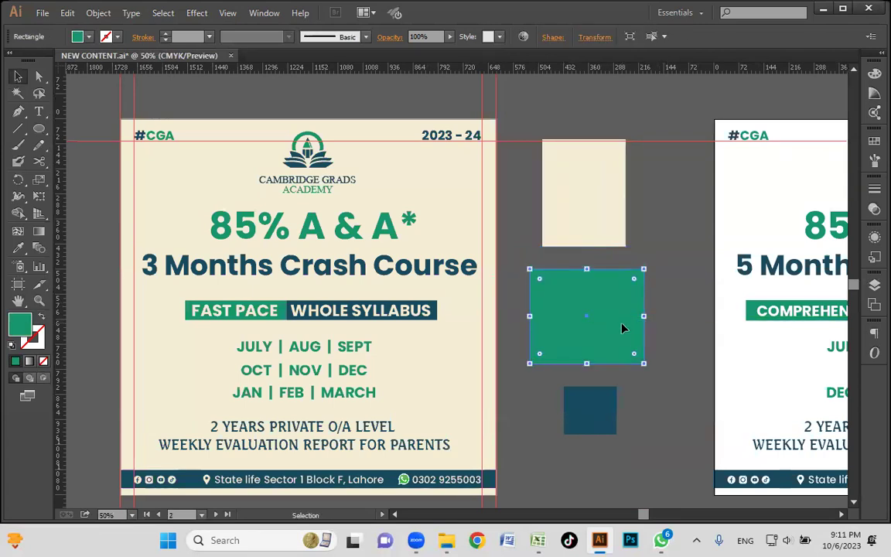
{"action": "left_click", "coordinate": [653, 397]}
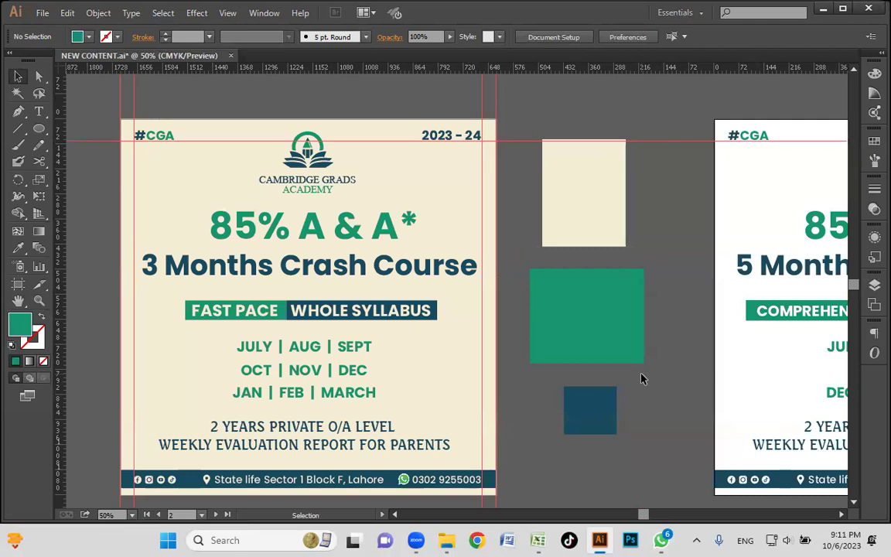
Switch to Chrome with the Lahore Centre profile and open instagram.com.
{"action": "left_click", "coordinate": [477, 539]}
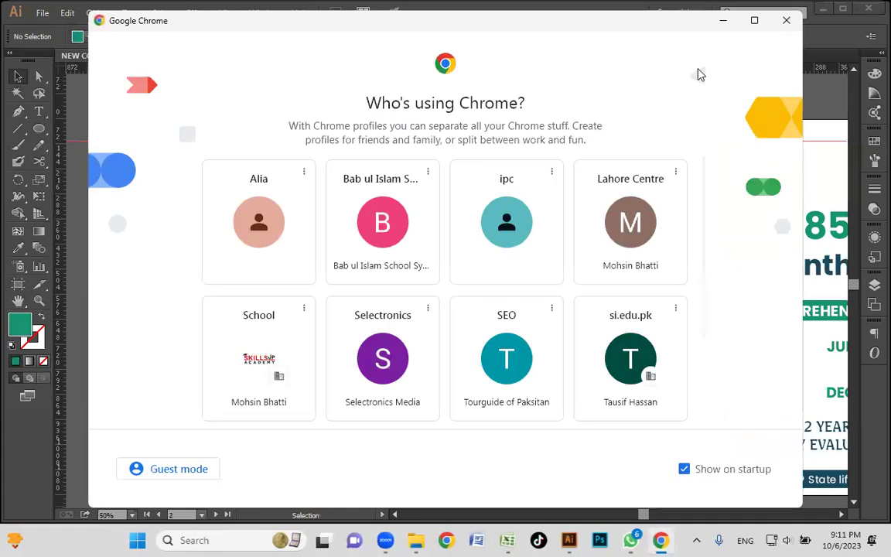
{"action": "left_click", "coordinate": [756, 23]}
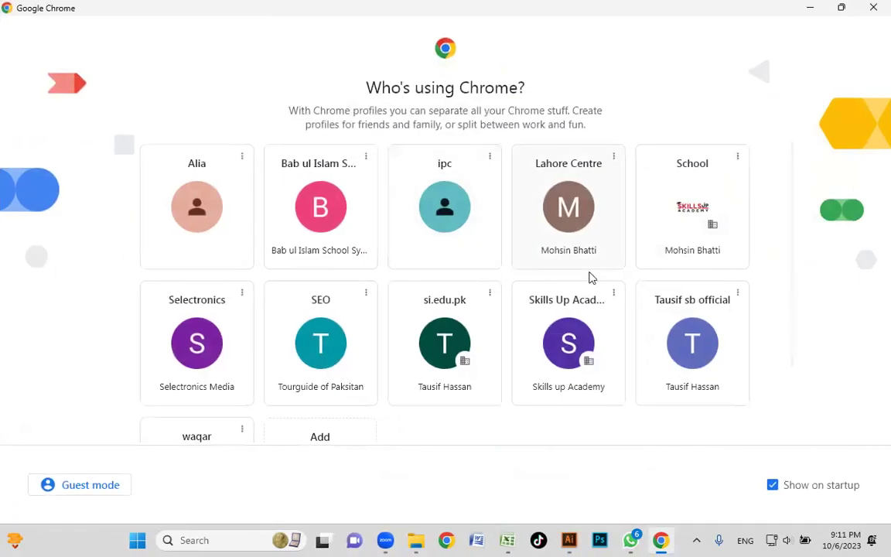
{"action": "left_click", "coordinate": [584, 221]}
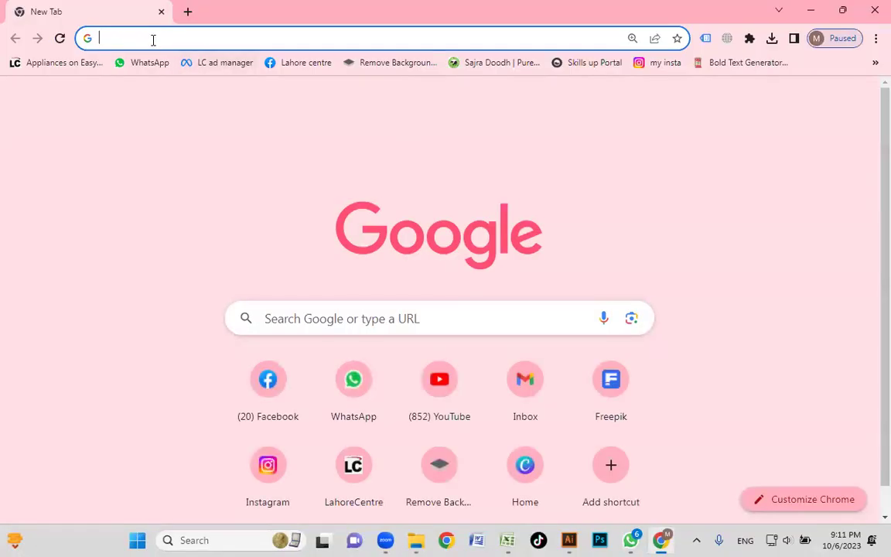
{"action": "type", "text": "in"}
{"action": "key", "text": "Return"}
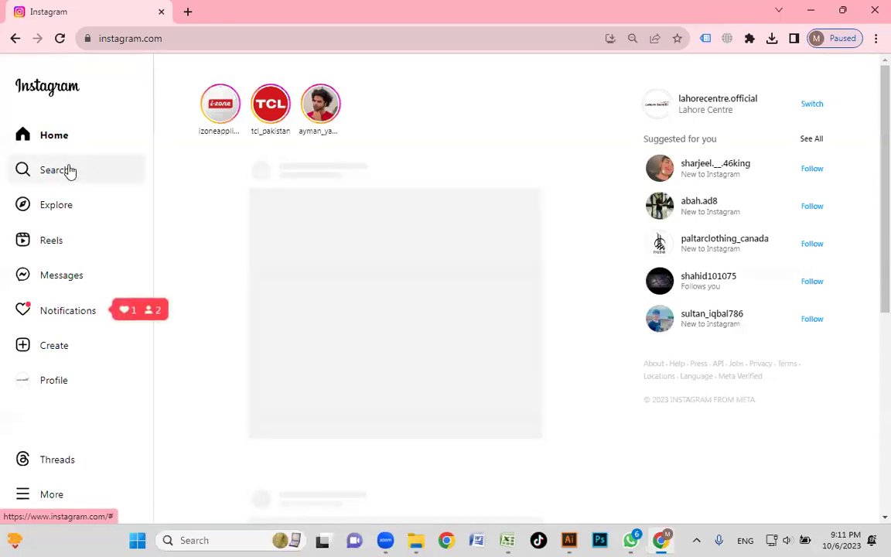
Open the vattipakistanofficial profile from Instagram's recent searches.
{"action": "left_click", "coordinate": [81, 176]}
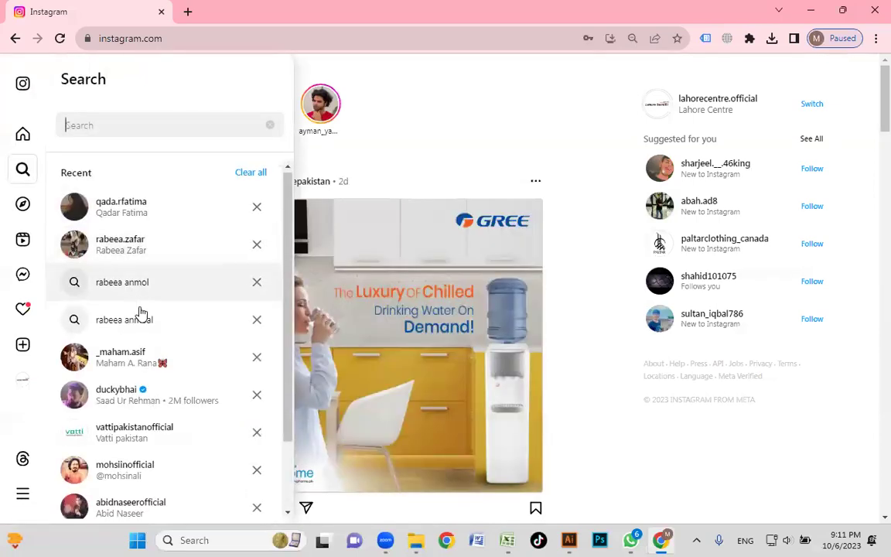
{"action": "scroll", "coordinate": [136, 371], "scroll_direction": "down", "scroll_amount": 2}
{"action": "left_click", "coordinate": [138, 352]}
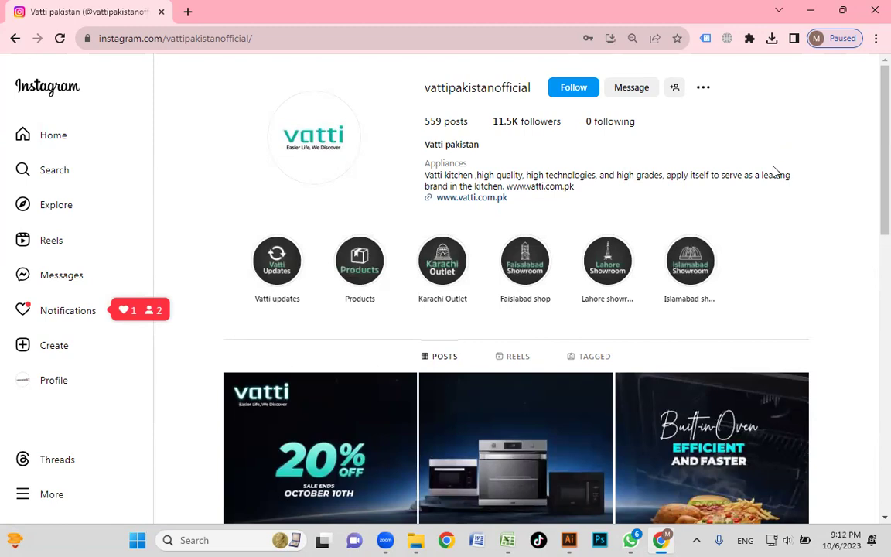
Enlarge the Vatti page to 100% and examine the colour theme and three-post row layout of its newest posts.
{"action": "key", "text": "ctrl+plus"}
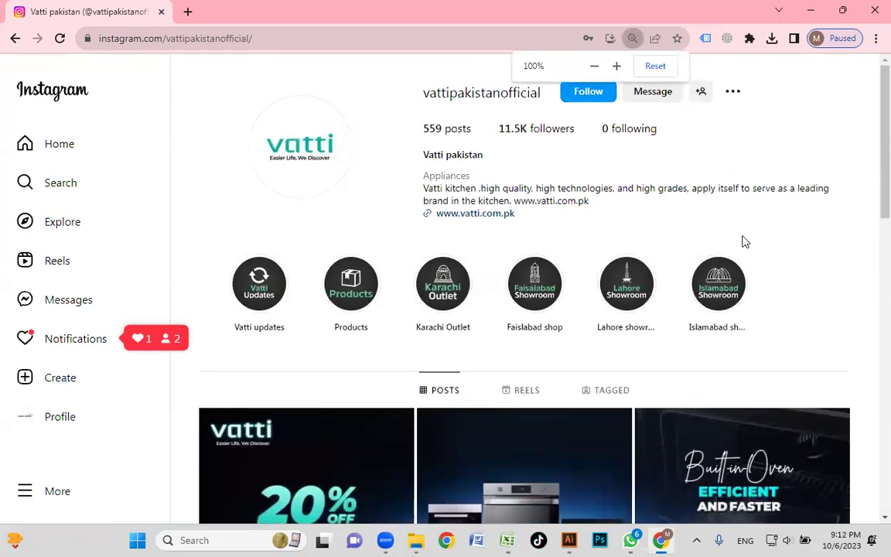
{"action": "scroll", "coordinate": [743, 242], "scroll_direction": "down", "scroll_amount": 1}
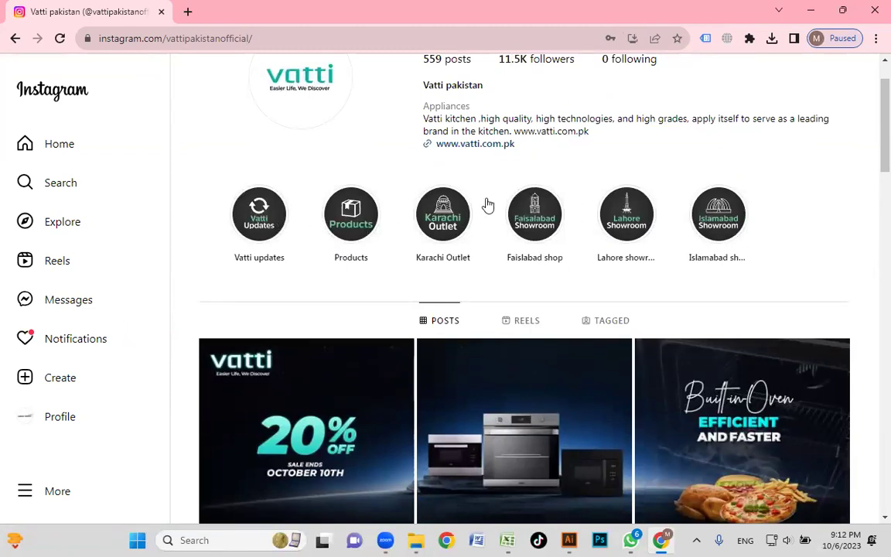
{"action": "scroll", "coordinate": [583, 231], "scroll_direction": "down", "scroll_amount": 4}
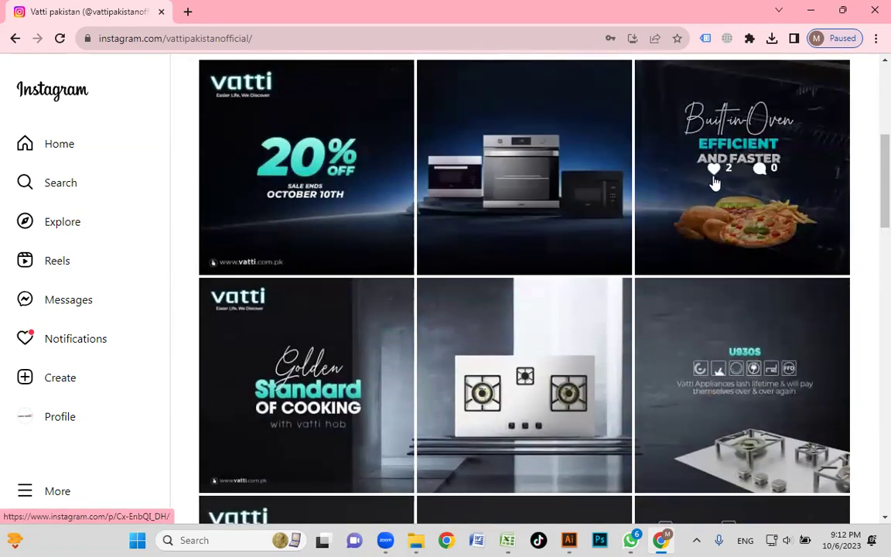
{"action": "scroll", "coordinate": [633, 231], "scroll_direction": "up", "scroll_amount": 5}
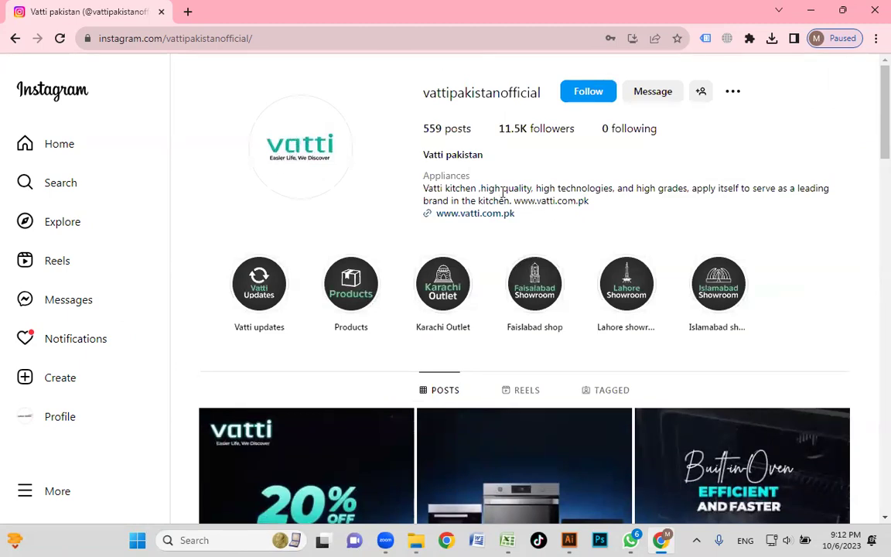
{"action": "scroll", "coordinate": [433, 215], "scroll_direction": "down", "scroll_amount": 3}
{"action": "scroll", "coordinate": [868, 217], "scroll_direction": "down", "scroll_amount": 1}
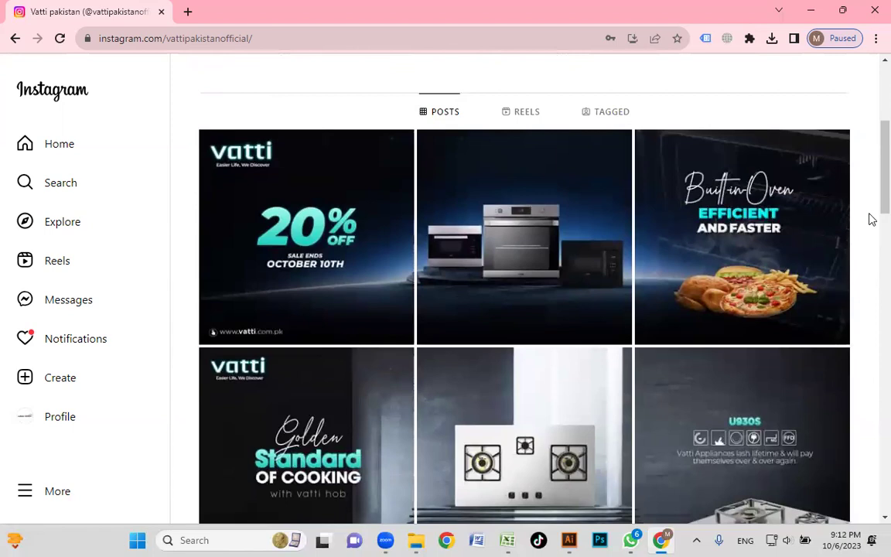
{"action": "scroll", "coordinate": [868, 218], "scroll_direction": "down", "scroll_amount": 2}
{"action": "scroll", "coordinate": [868, 224], "scroll_direction": "up", "scroll_amount": 1}
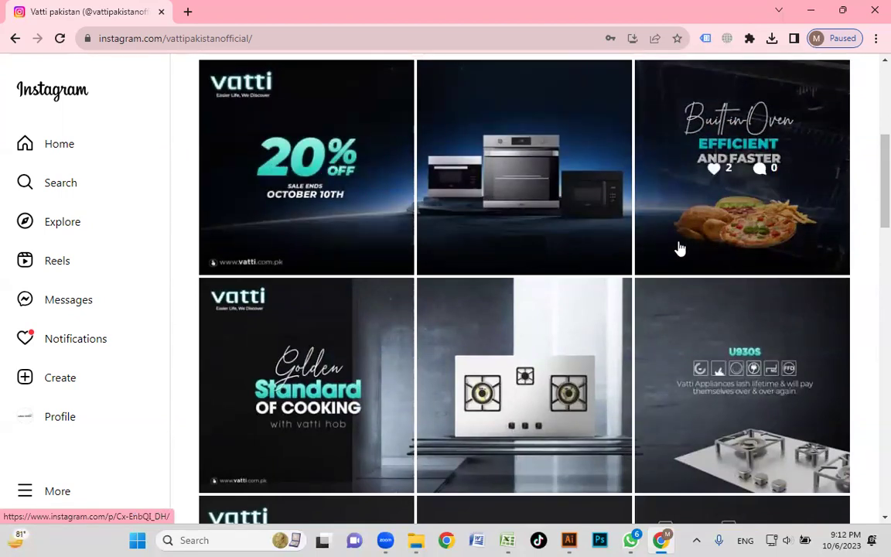
{"action": "scroll", "coordinate": [649, 285], "scroll_direction": "up", "scroll_amount": 1}
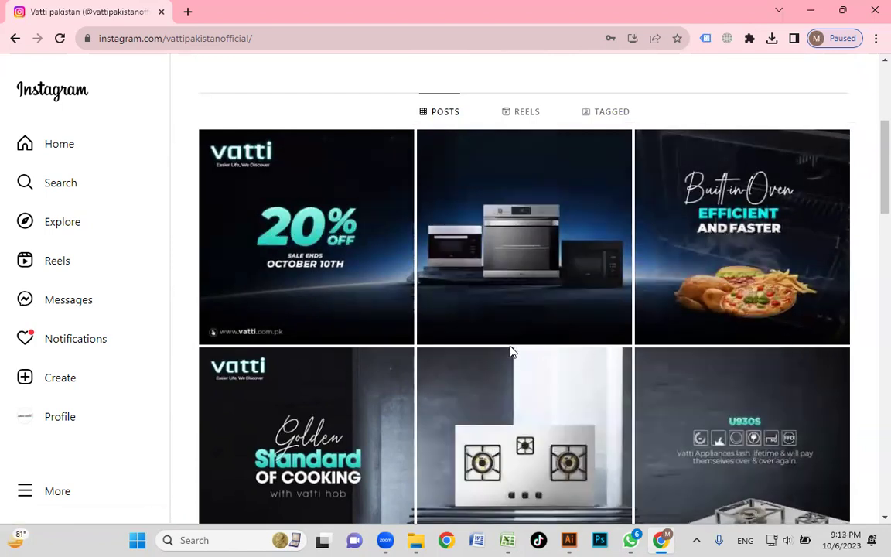
{"action": "scroll", "coordinate": [711, 304], "scroll_direction": "up", "scroll_amount": 1}
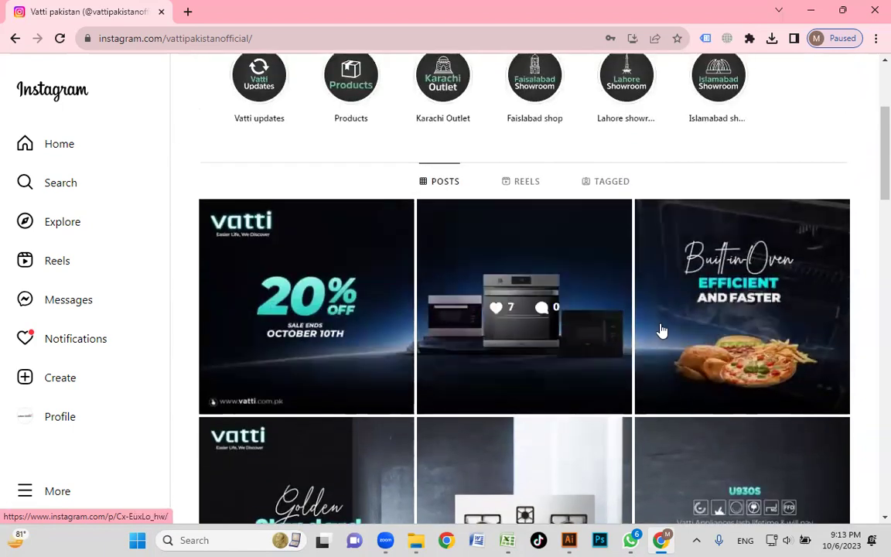
Browse down through Vatti's older posts to study how colours, typography and rows of three posts stay consistent.
{"action": "scroll", "coordinate": [610, 305], "scroll_direction": "down", "scroll_amount": 2}
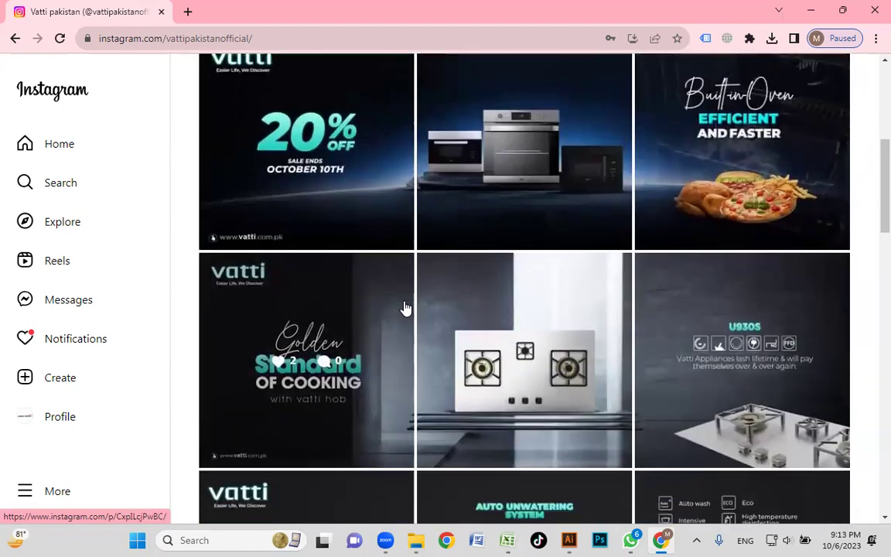
{"action": "scroll", "coordinate": [405, 308], "scroll_direction": "down", "scroll_amount": 2}
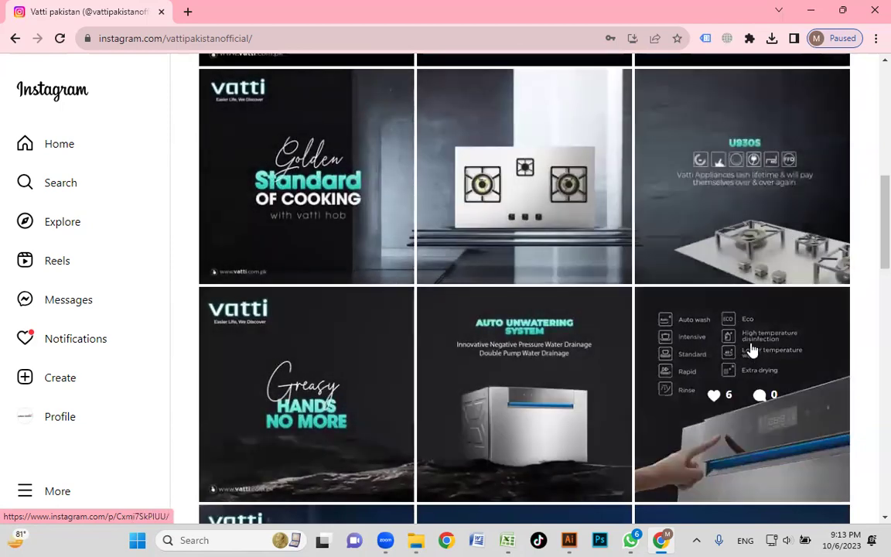
{"action": "scroll", "coordinate": [749, 348], "scroll_direction": "down", "scroll_amount": 2}
{"action": "scroll", "coordinate": [751, 258], "scroll_direction": "down", "scroll_amount": 2}
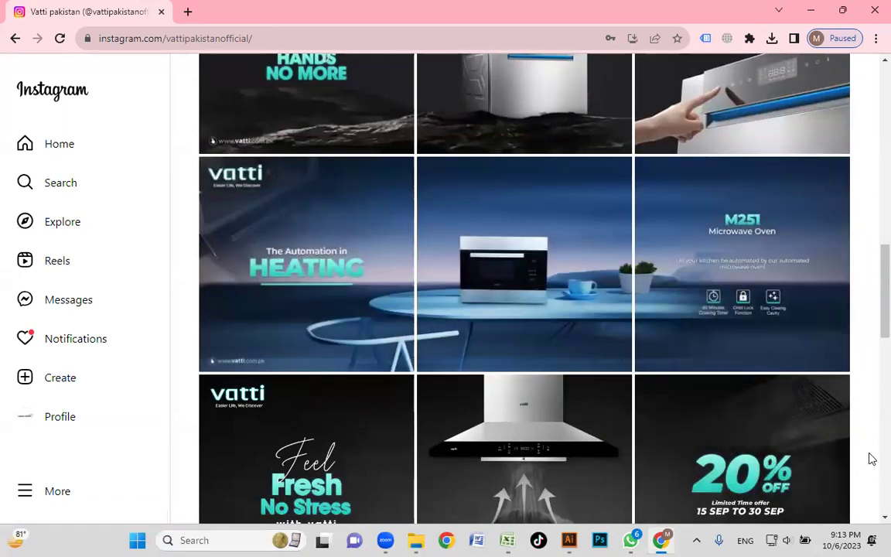
{"action": "scroll", "coordinate": [866, 431], "scroll_direction": "down", "scroll_amount": 3}
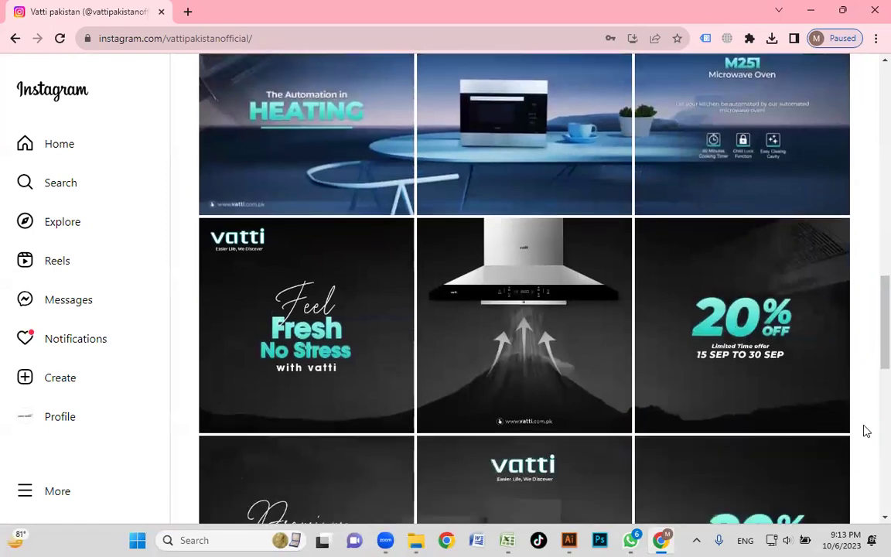
{"action": "scroll", "coordinate": [866, 392], "scroll_direction": "down", "scroll_amount": 2}
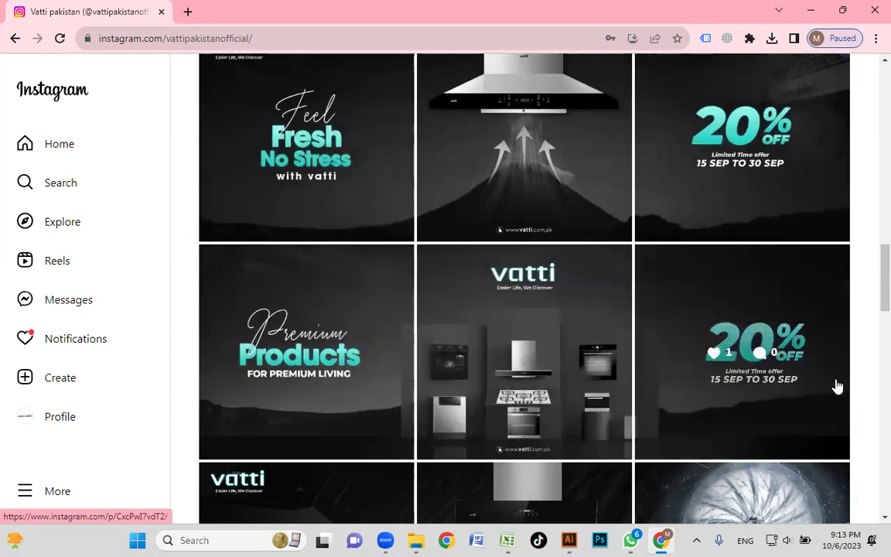
{"action": "scroll", "coordinate": [738, 377], "scroll_direction": "down", "scroll_amount": 4}
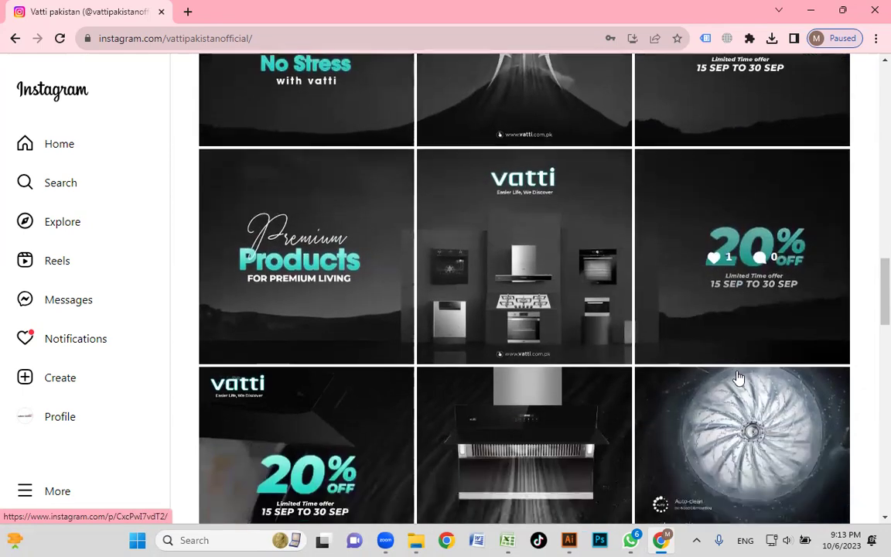
{"action": "scroll", "coordinate": [869, 398], "scroll_direction": "down", "scroll_amount": 1}
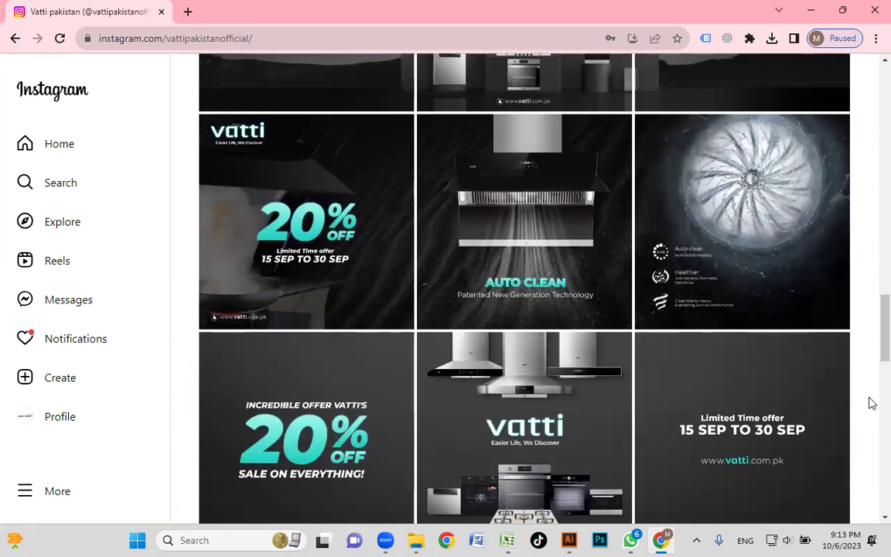
{"action": "scroll", "coordinate": [869, 399], "scroll_direction": "down", "scroll_amount": 2}
{"action": "scroll", "coordinate": [870, 404], "scroll_direction": "down", "scroll_amount": 3}
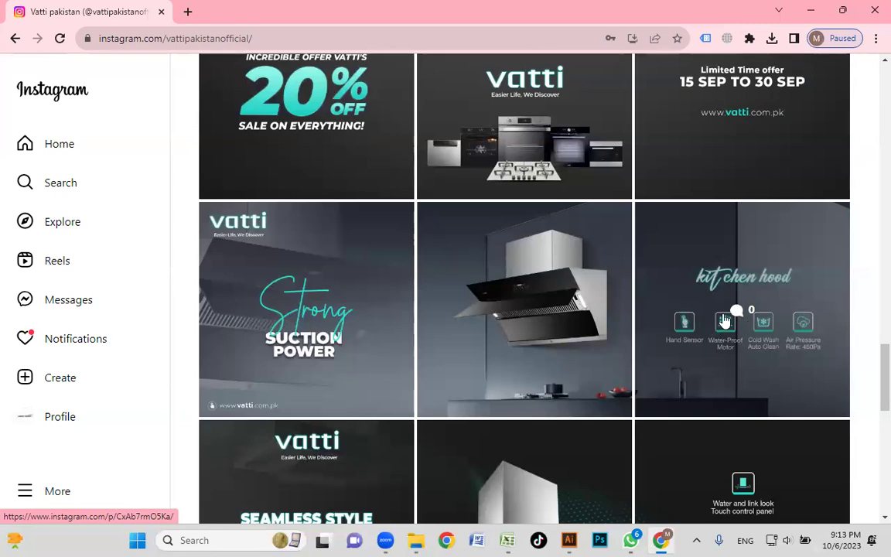
{"action": "scroll", "coordinate": [381, 314], "scroll_direction": "down", "scroll_amount": 1}
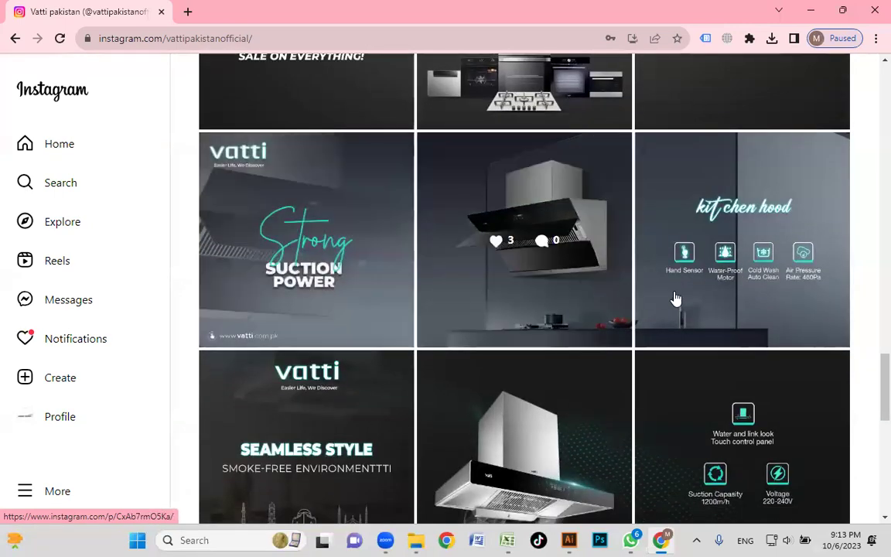
{"action": "scroll", "coordinate": [862, 326], "scroll_direction": "down", "scroll_amount": 2}
{"action": "scroll", "coordinate": [843, 323], "scroll_direction": "down", "scroll_amount": 2}
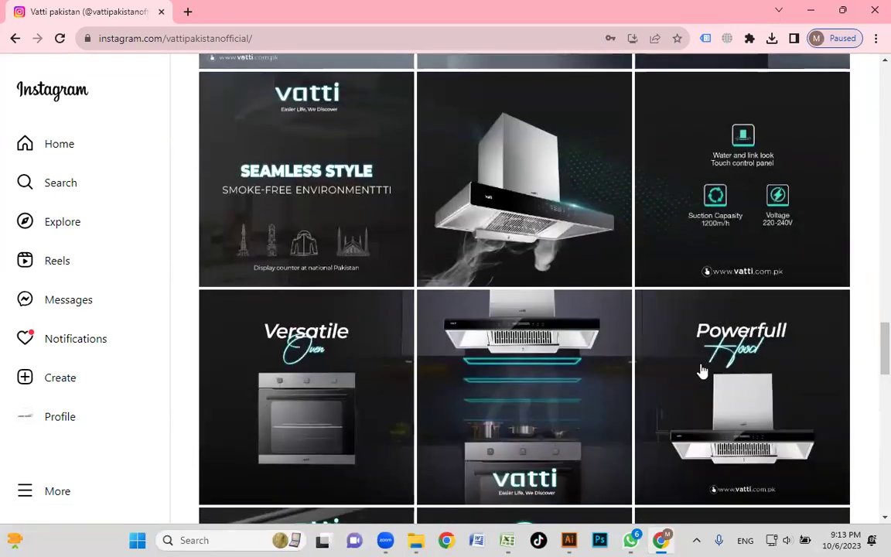
{"action": "scroll", "coordinate": [459, 324], "scroll_direction": "down", "scroll_amount": 2}
{"action": "scroll", "coordinate": [460, 325], "scroll_direction": "down", "scroll_amount": 8}
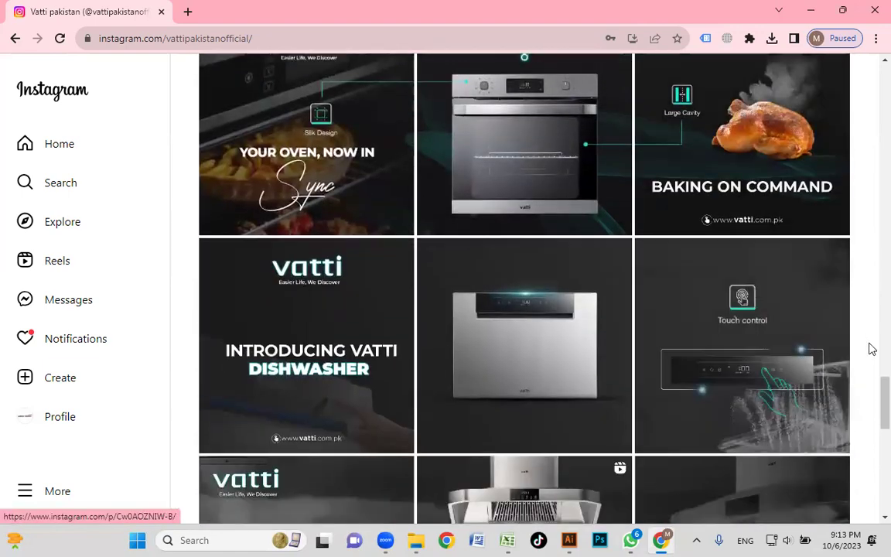
{"action": "scroll", "coordinate": [871, 358], "scroll_direction": "down", "scroll_amount": 7}
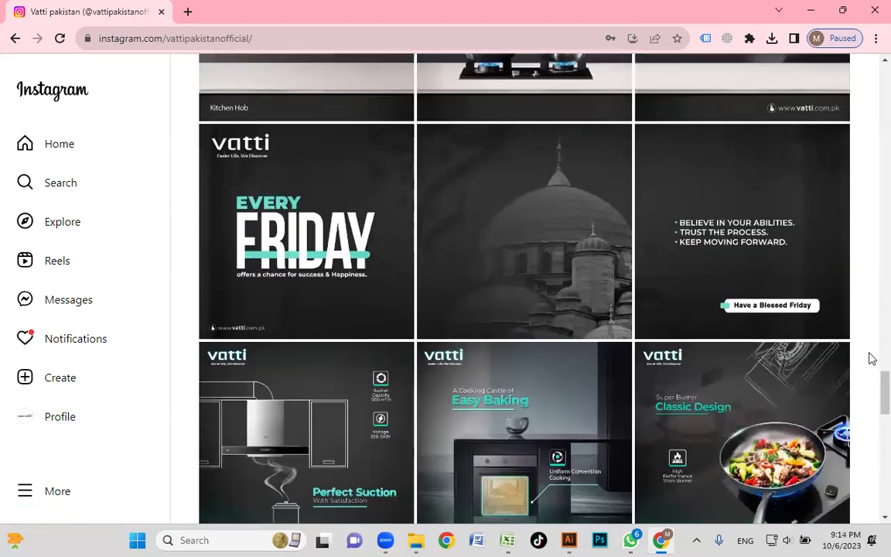
{"action": "scroll", "coordinate": [871, 358], "scroll_direction": "down", "scroll_amount": 9}
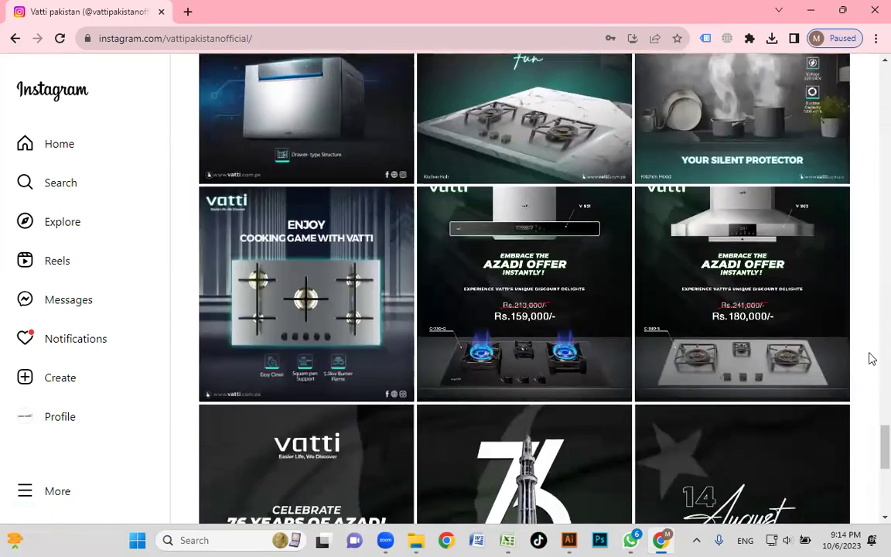
{"action": "scroll", "coordinate": [871, 358], "scroll_direction": "down", "scroll_amount": 9}
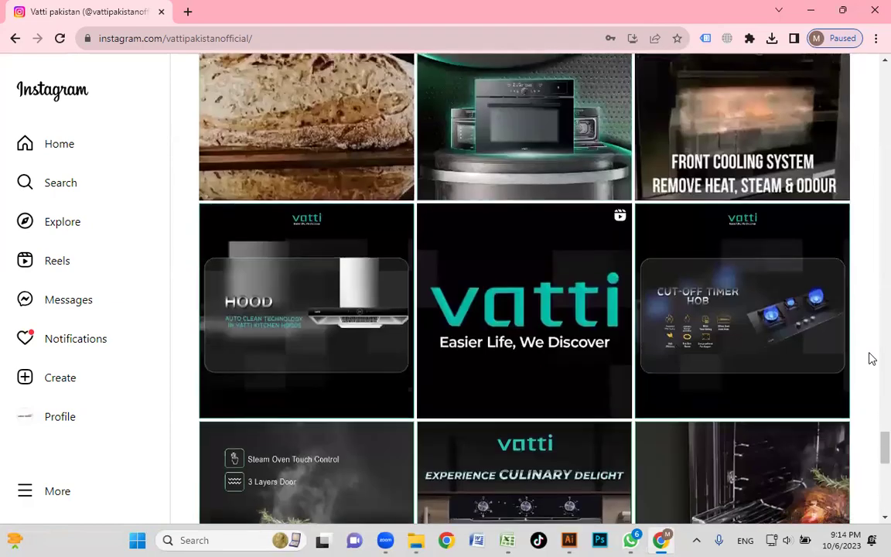
Examine Vatti's older oven and hob posts for the shared colours and matching rows of three.
{"action": "scroll", "coordinate": [871, 358], "scroll_direction": "down", "scroll_amount": 7}
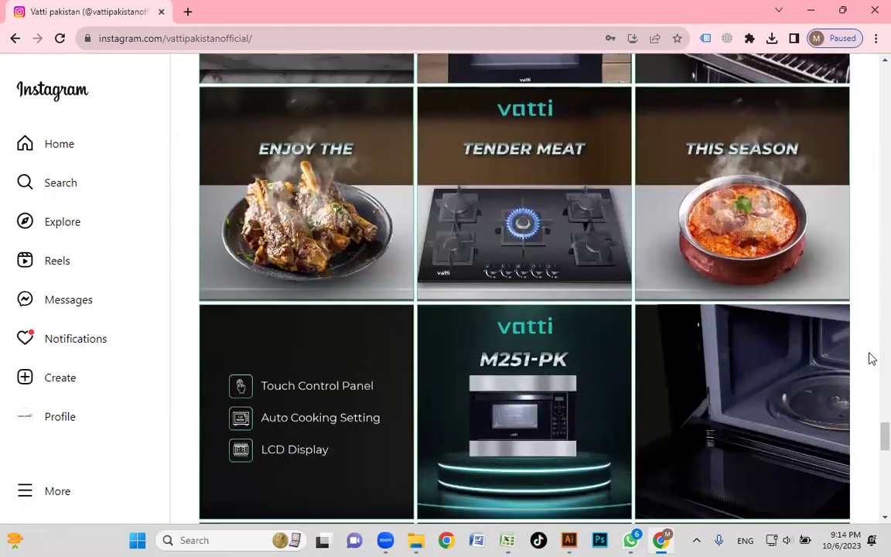
{"action": "scroll", "coordinate": [871, 358], "scroll_direction": "down", "scroll_amount": 9}
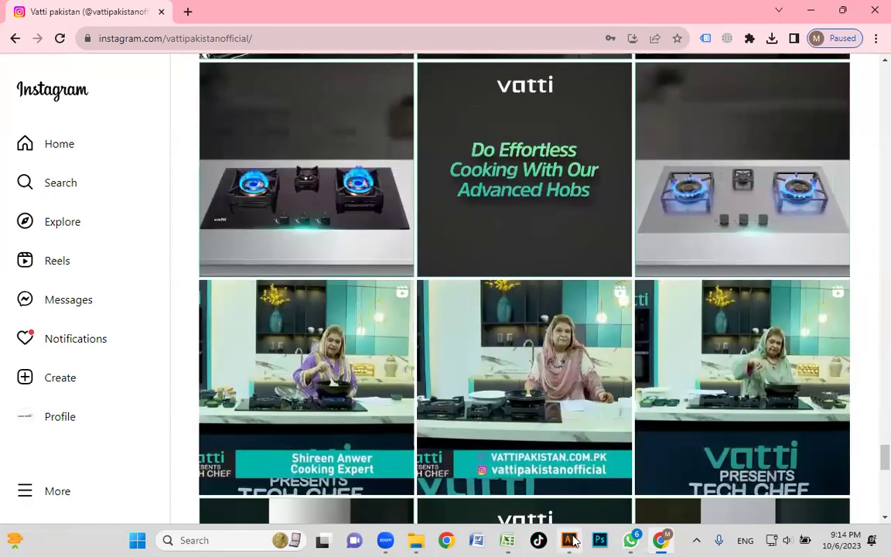
Switch to Illustrator and start a new document with 3 artboards, using pixels as the units.
{"action": "left_click", "coordinate": [571, 541]}
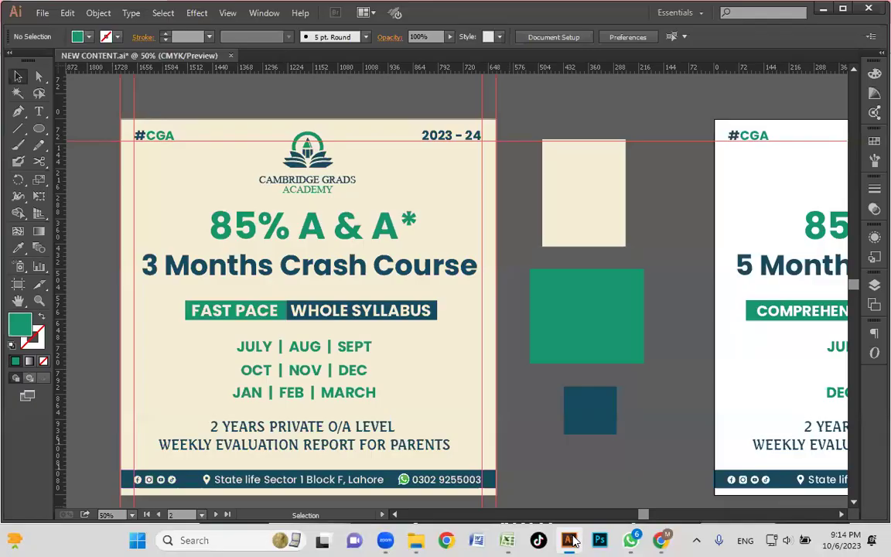
{"action": "key", "text": "ctrl"}
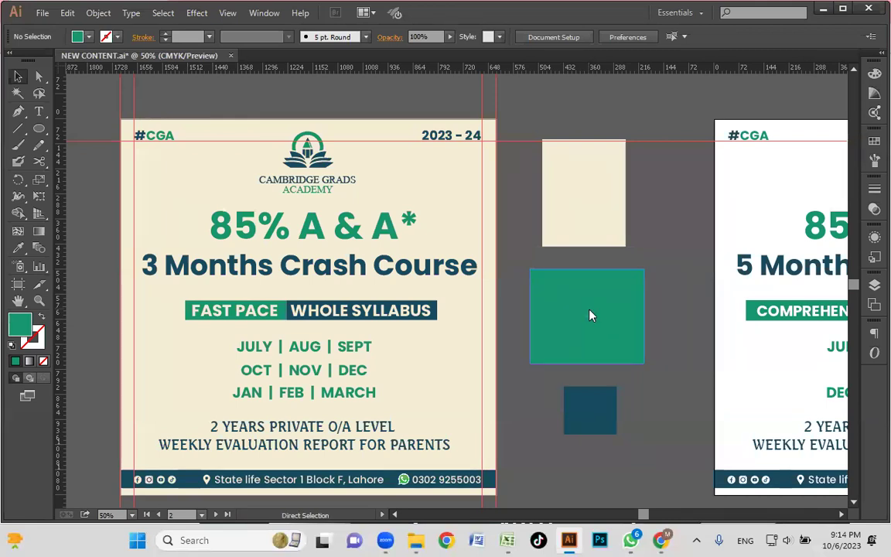
{"action": "key", "text": "ctrl+n"}
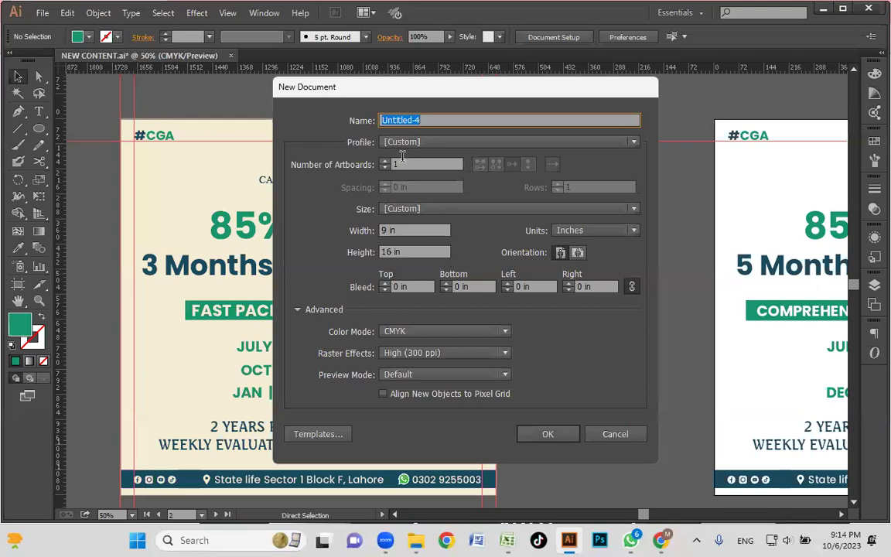
{"action": "left_click", "coordinate": [377, 164]}
{"action": "type", "text": "3"}
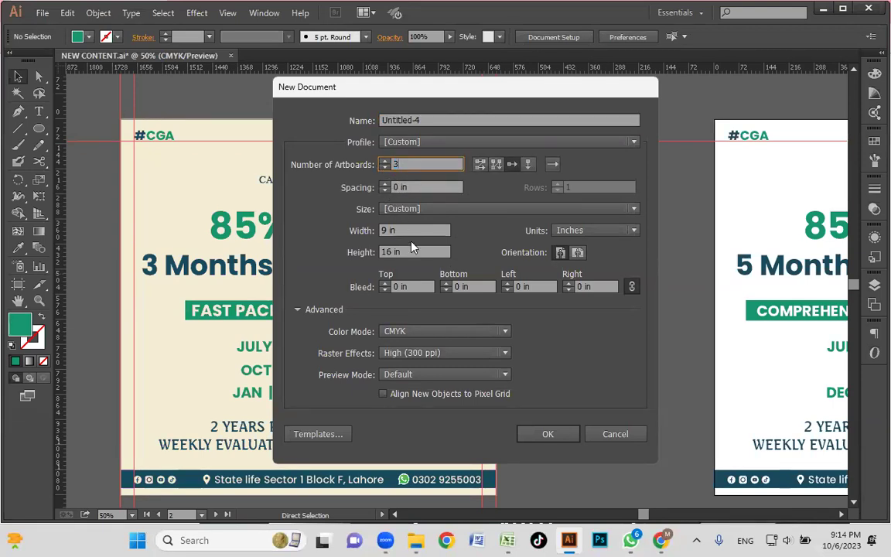
{"action": "left_click", "coordinate": [576, 230]}
{"action": "left_click", "coordinate": [573, 320]}
Set the artboards to 1080 px wide and 1080 px high in RGB colour mode, and create the document.
{"action": "left_click_drag", "start_coordinate": [411, 230], "coordinate": [363, 231]}
{"action": "type", "text": "1080"}
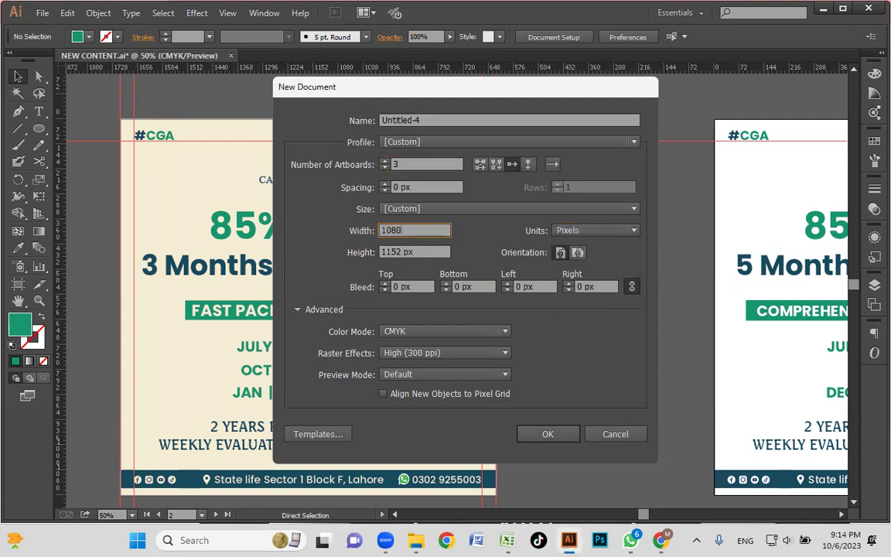
{"action": "key", "text": "Tab"}
{"action": "type", "text": "1080"}
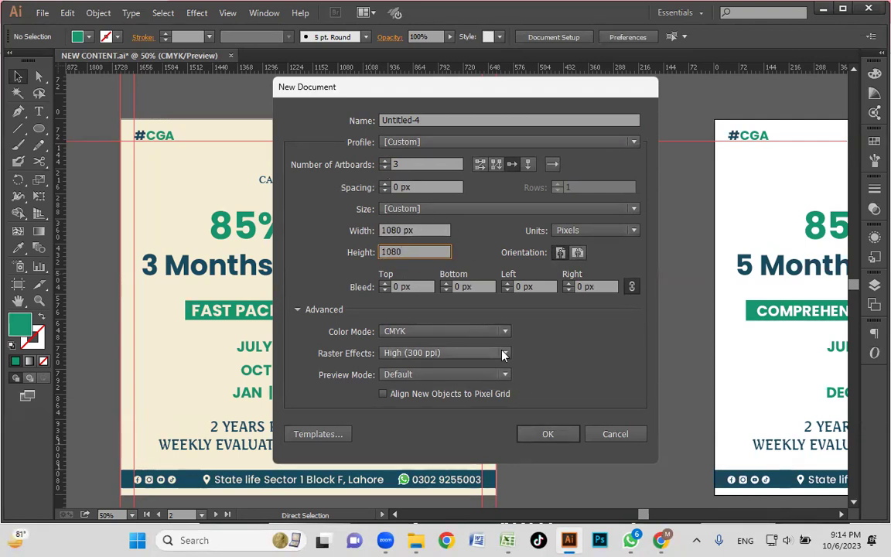
{"action": "left_click", "coordinate": [481, 332]}
{"action": "left_click", "coordinate": [410, 362]}
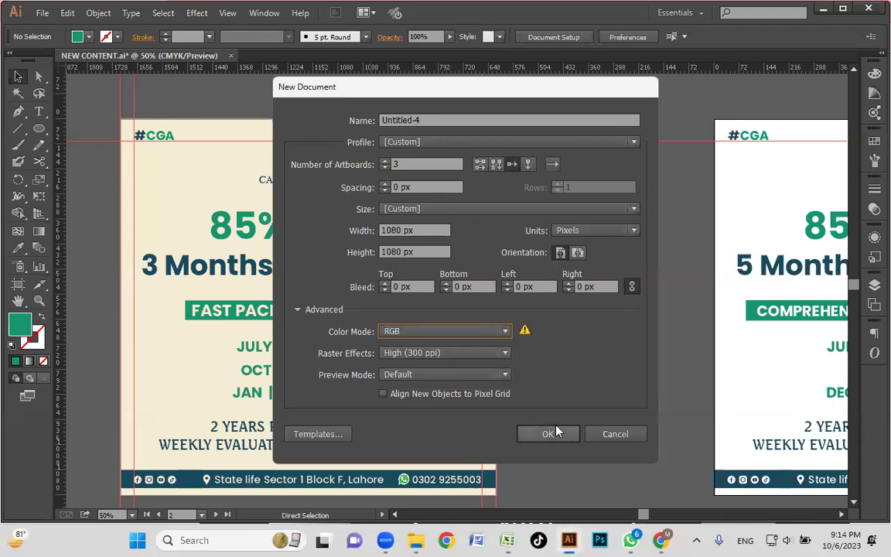
{"action": "left_click", "coordinate": [557, 433]}
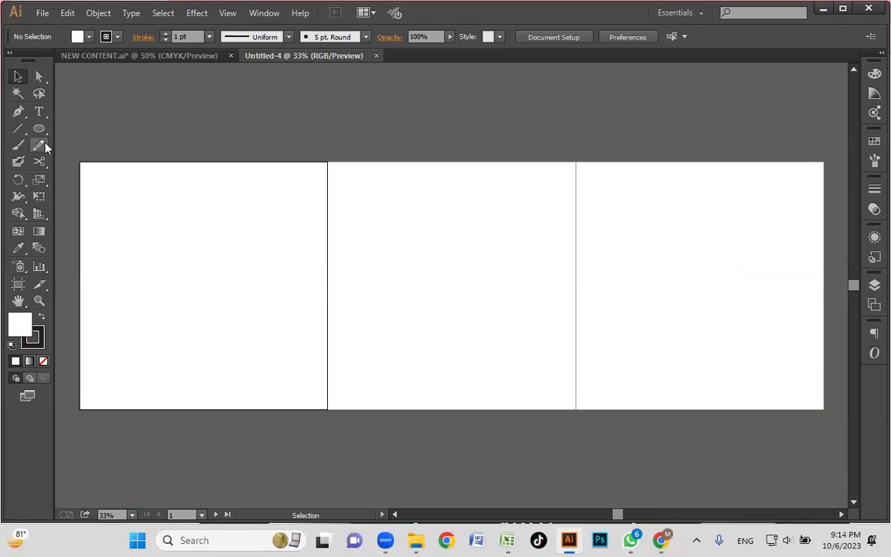
Draw a five-pointed star on the middle artboard, centring and enlarging it.
{"action": "left_click_drag", "start_coordinate": [39, 128], "coordinate": [139, 196]}
{"action": "left_click_drag", "start_coordinate": [443, 290], "coordinate": [478, 257]}
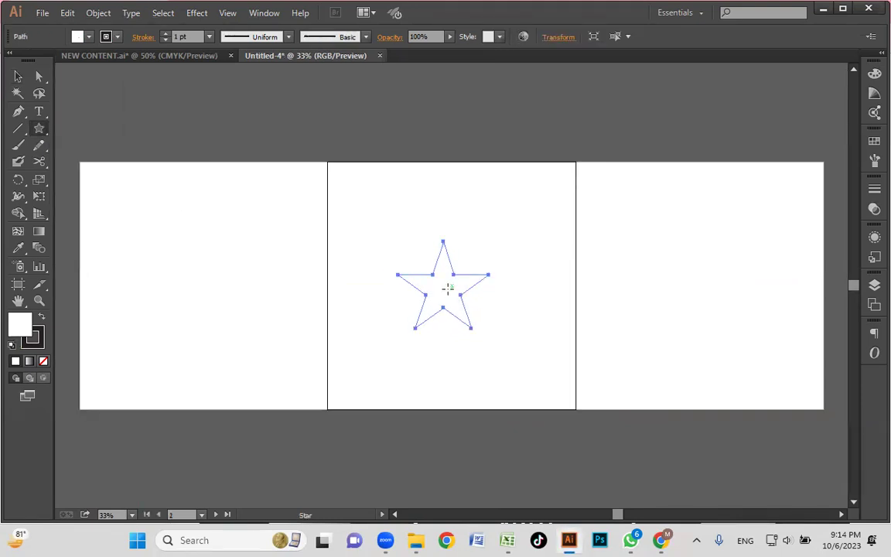
{"action": "key", "text": "v"}
{"action": "left_click_drag", "start_coordinate": [465, 312], "coordinate": [473, 312]}
{"action": "left_click_drag", "start_coordinate": [497, 242], "coordinate": [509, 230]}
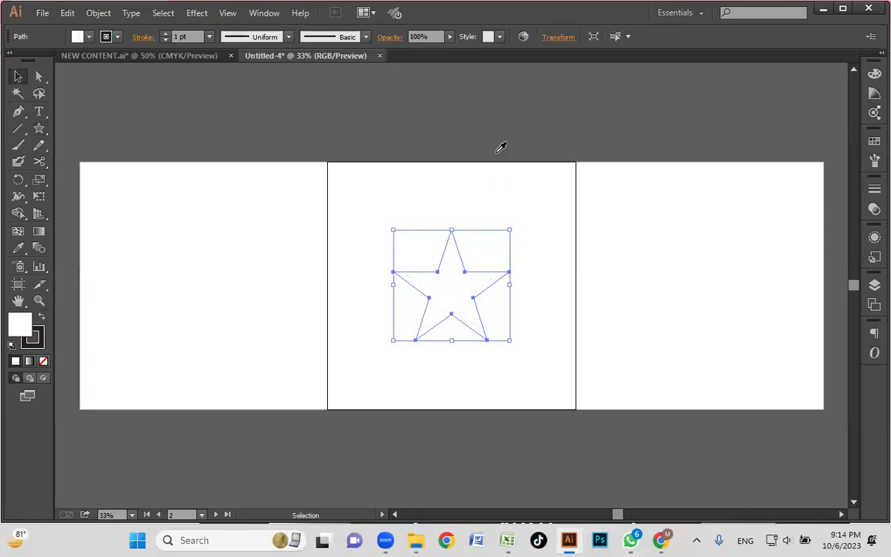
Fill the star with the dark grey sampled from the canvas and duplicate it into a row of three spanning the artboards.
{"action": "key", "text": "i"}
{"action": "left_click", "coordinate": [501, 147]}
{"action": "key", "text": "v"}
{"action": "left_click_drag", "start_coordinate": [459, 312], "coordinate": [433, 326]}
{"action": "key", "text": "ctrl+d"}
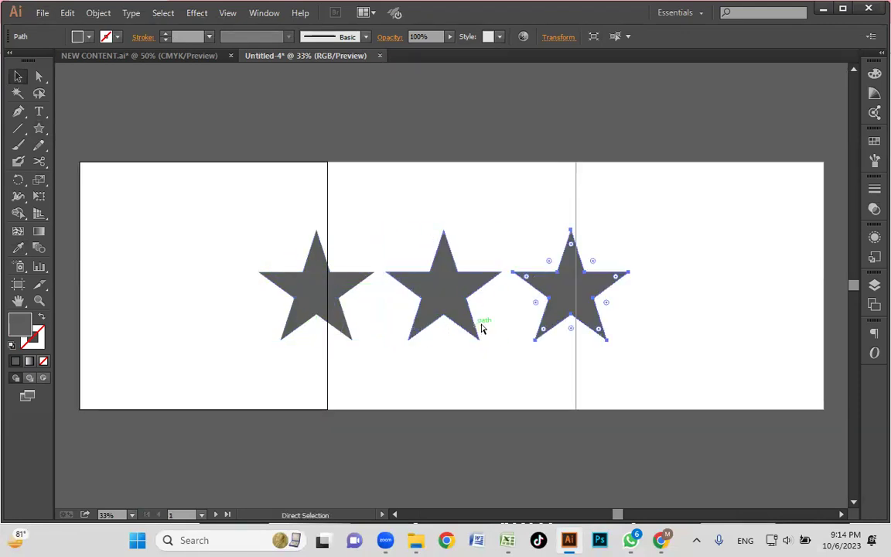
{"action": "left_click", "coordinate": [699, 348]}
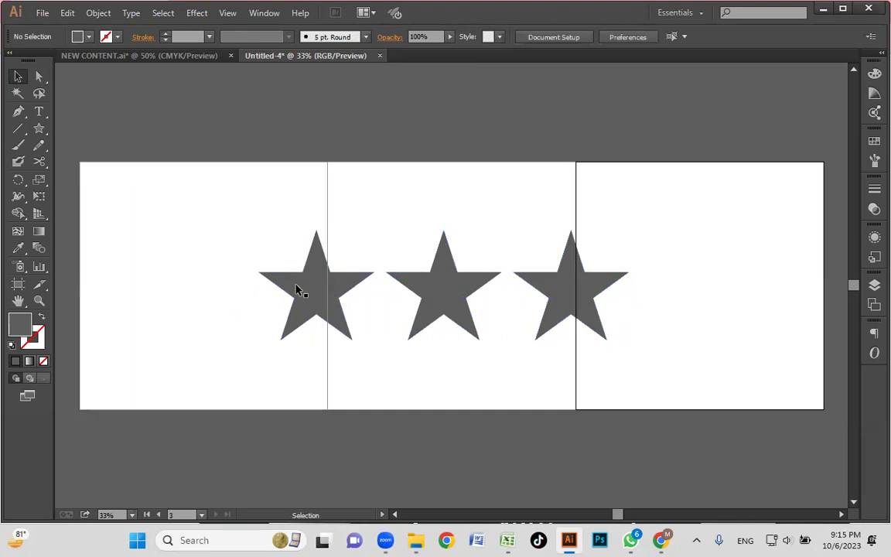
Delete all three stars from the artboards.
{"action": "left_click_drag", "start_coordinate": [616, 292], "coordinate": [612, 250]}
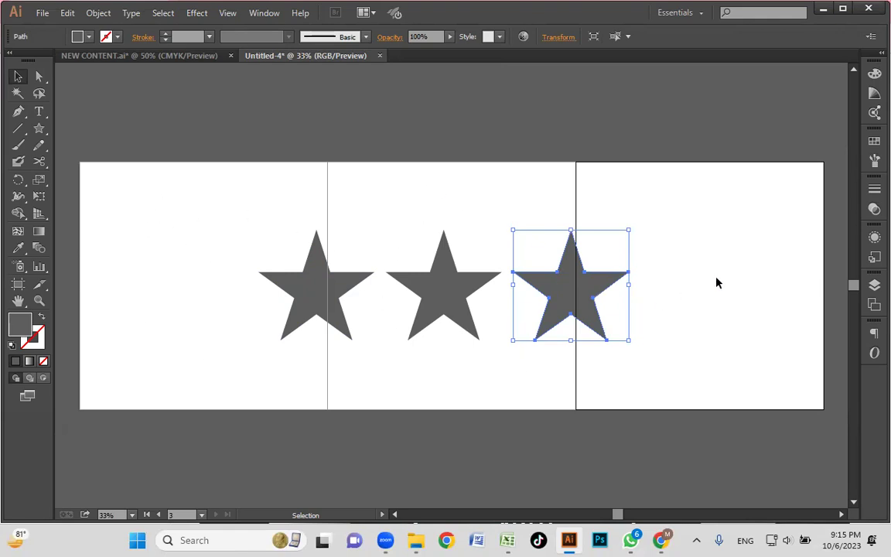
{"action": "left_click_drag", "start_coordinate": [718, 182], "coordinate": [752, 331]}
{"action": "left_click_drag", "start_coordinate": [422, 164], "coordinate": [475, 233]}
{"action": "left_click", "coordinate": [246, 301]}
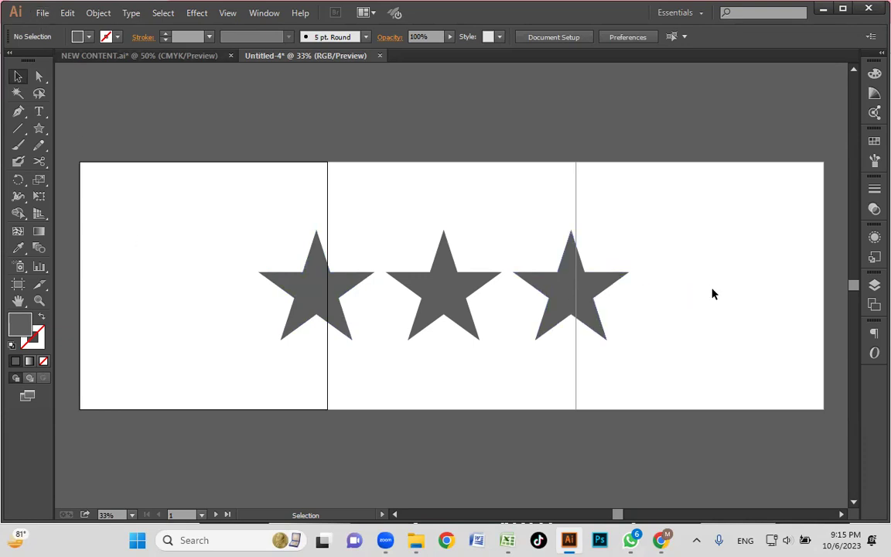
{"action": "left_click_drag", "start_coordinate": [193, 224], "coordinate": [735, 376]}
{"action": "key", "text": "Delete"}
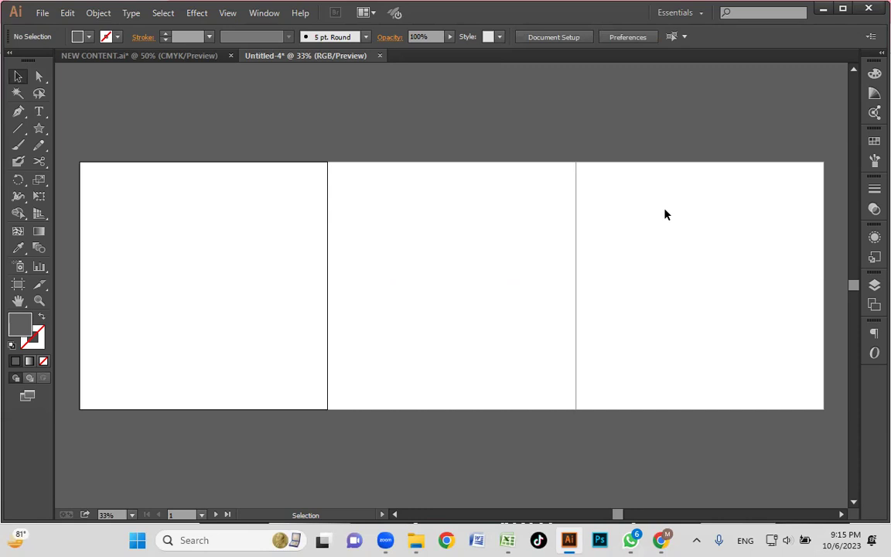
Switch back to Vatti's Instagram page in Chrome and examine how older posts join across rows of three into continuous designs.
{"action": "key", "text": "alt+Tab"}
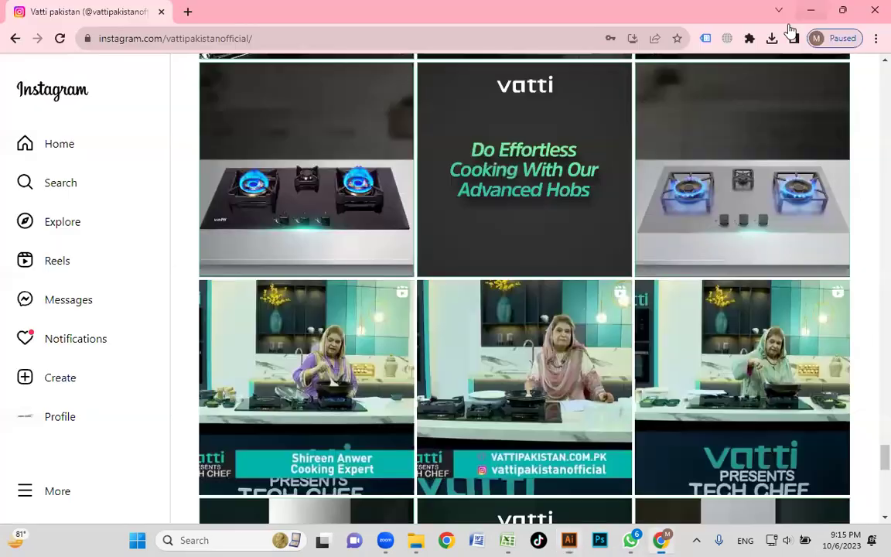
{"action": "scroll", "coordinate": [718, 326], "scroll_direction": "down", "scroll_amount": 8}
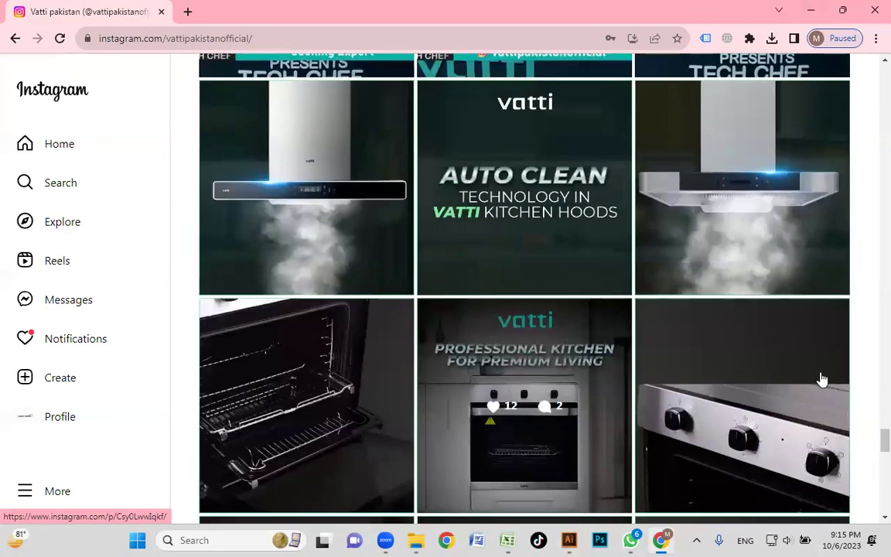
{"action": "scroll", "coordinate": [741, 384], "scroll_direction": "down", "scroll_amount": 7}
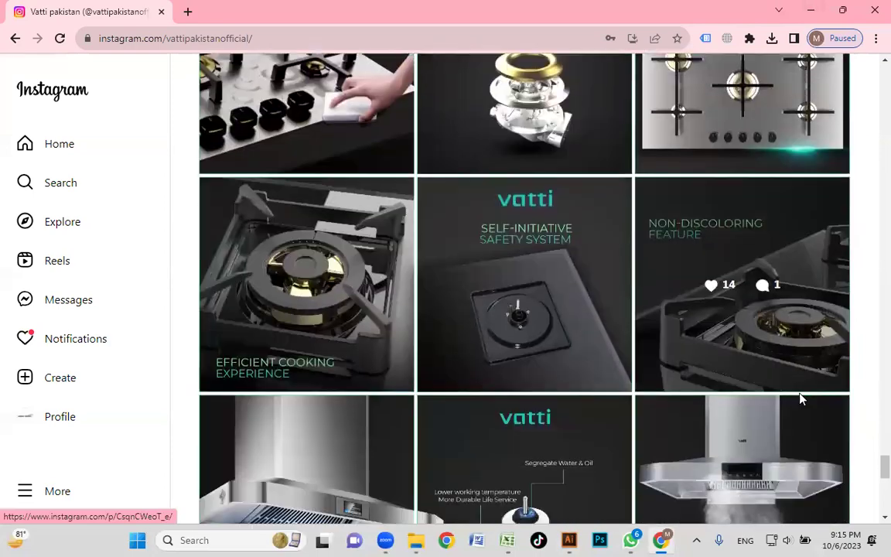
{"action": "scroll", "coordinate": [824, 405], "scroll_direction": "down", "scroll_amount": 1}
{"action": "scroll", "coordinate": [858, 413], "scroll_direction": "down", "scroll_amount": 2}
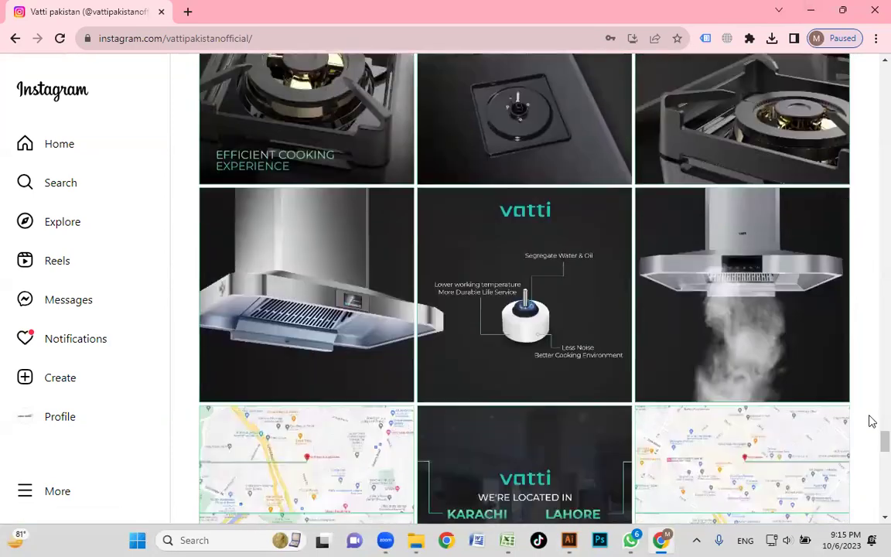
{"action": "scroll", "coordinate": [845, 412], "scroll_direction": "down", "scroll_amount": 5}
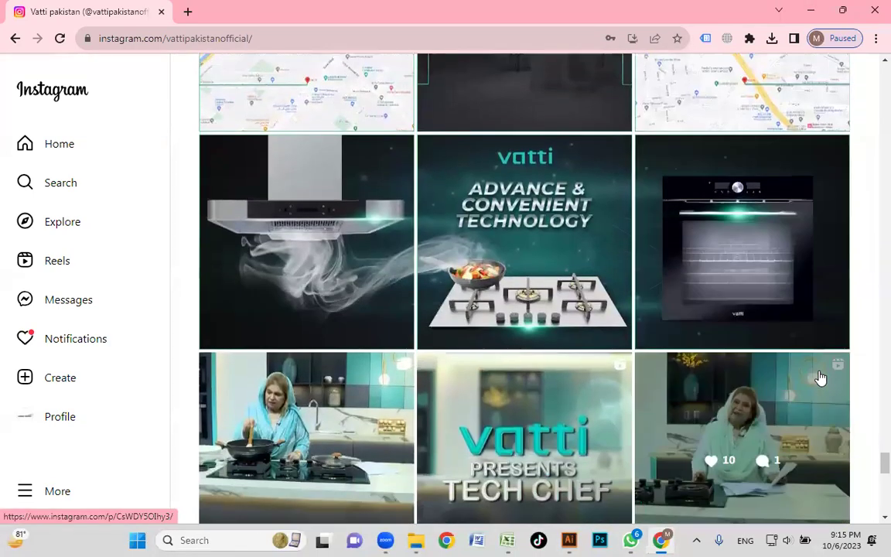
{"action": "scroll", "coordinate": [847, 386], "scroll_direction": "down", "scroll_amount": 1}
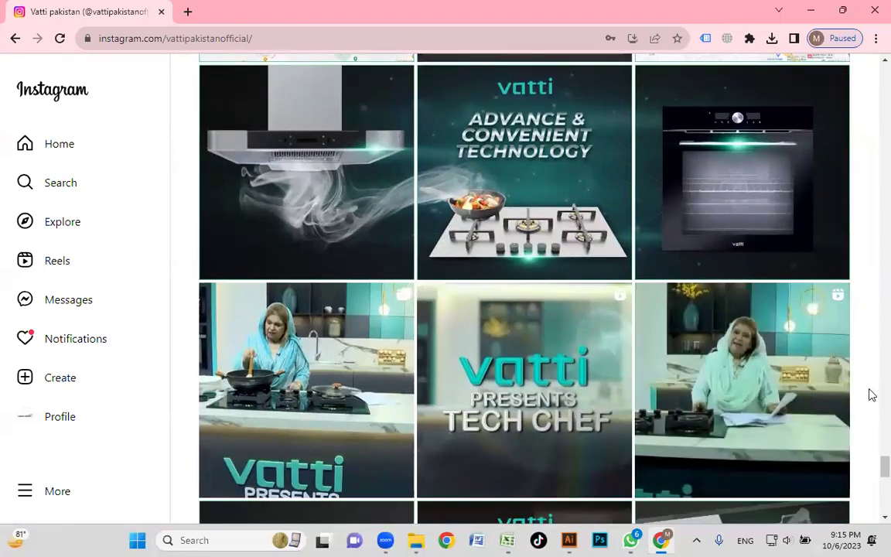
{"action": "scroll", "coordinate": [870, 394], "scroll_direction": "down", "scroll_amount": 8}
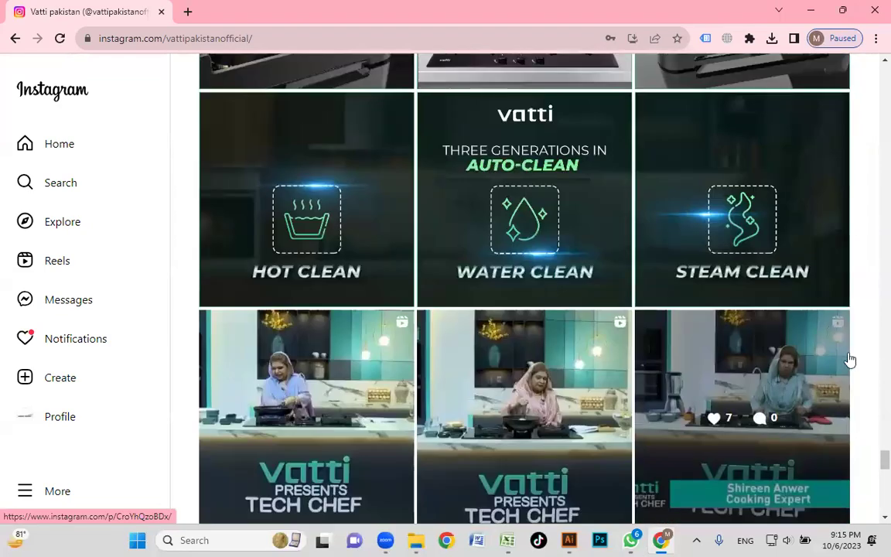
{"action": "scroll", "coordinate": [849, 359], "scroll_direction": "down", "scroll_amount": 7}
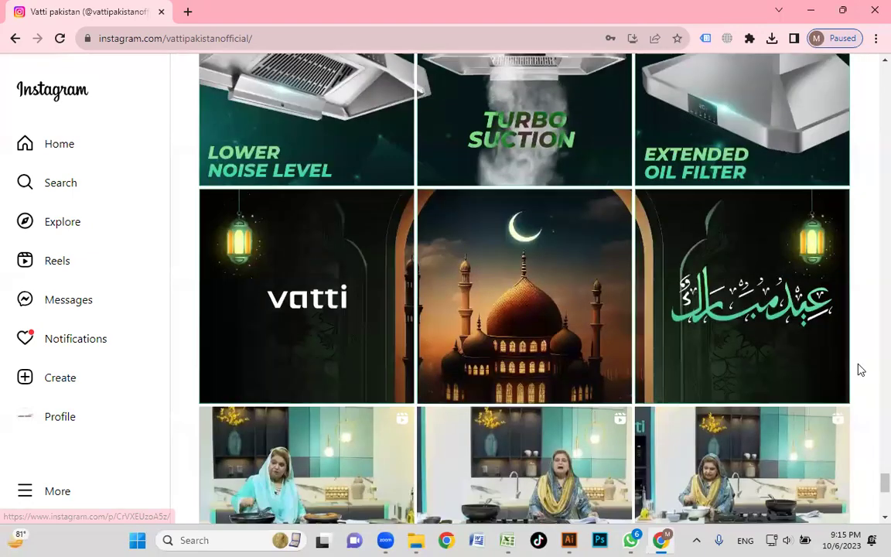
{"action": "scroll", "coordinate": [854, 369], "scroll_direction": "down", "scroll_amount": 2}
{"action": "scroll", "coordinate": [766, 347], "scroll_direction": "down", "scroll_amount": 5}
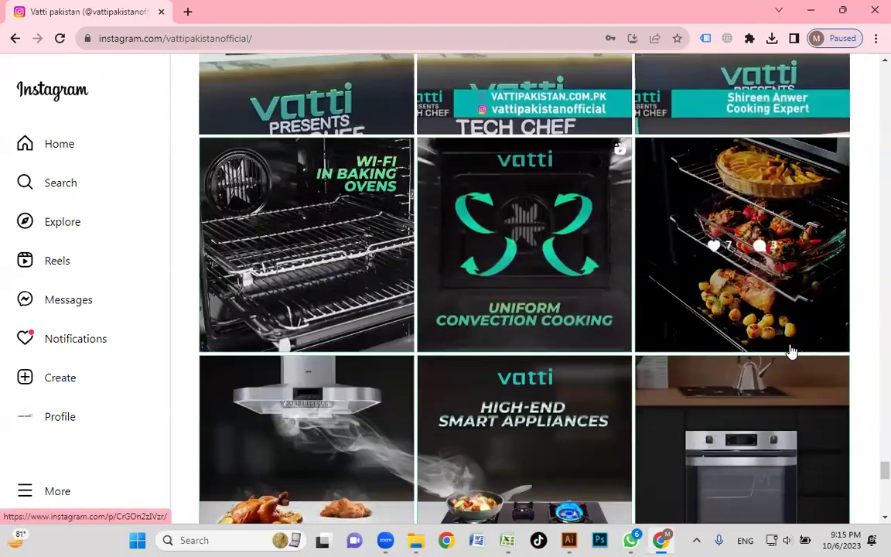
{"action": "scroll", "coordinate": [796, 356], "scroll_direction": "down", "scroll_amount": 6}
{"action": "scroll", "coordinate": [850, 371], "scroll_direction": "down", "scroll_amount": 10}
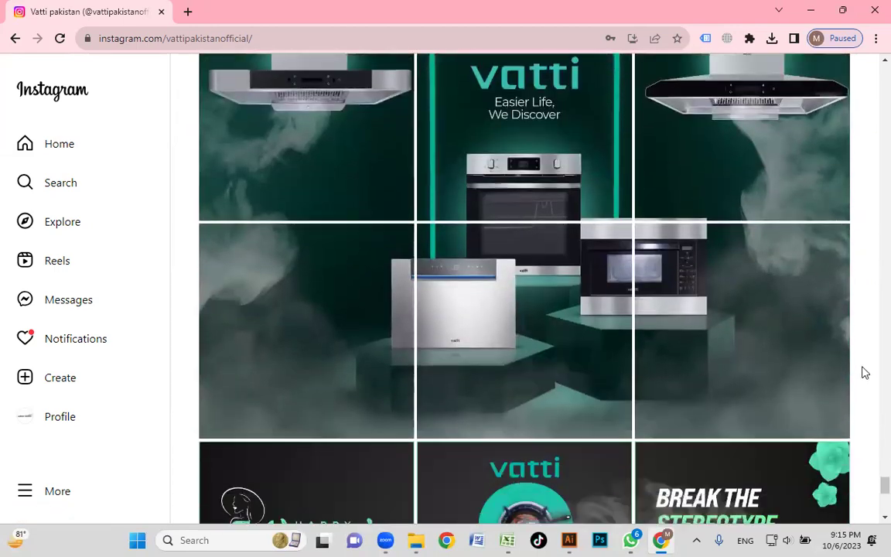
{"action": "scroll", "coordinate": [864, 373], "scroll_direction": "down", "scroll_amount": 1}
{"action": "scroll", "coordinate": [865, 373], "scroll_direction": "down", "scroll_amount": 9}
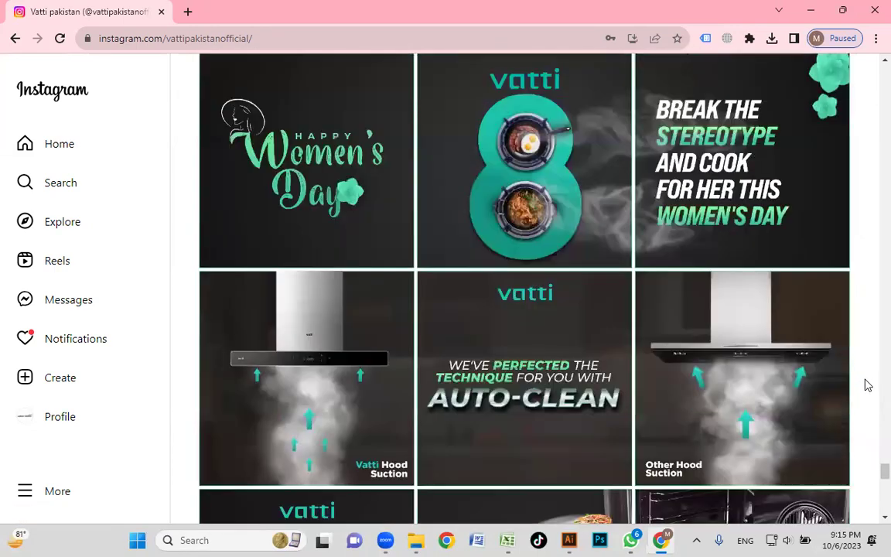
{"action": "scroll", "coordinate": [865, 387], "scroll_direction": "down", "scroll_amount": 7}
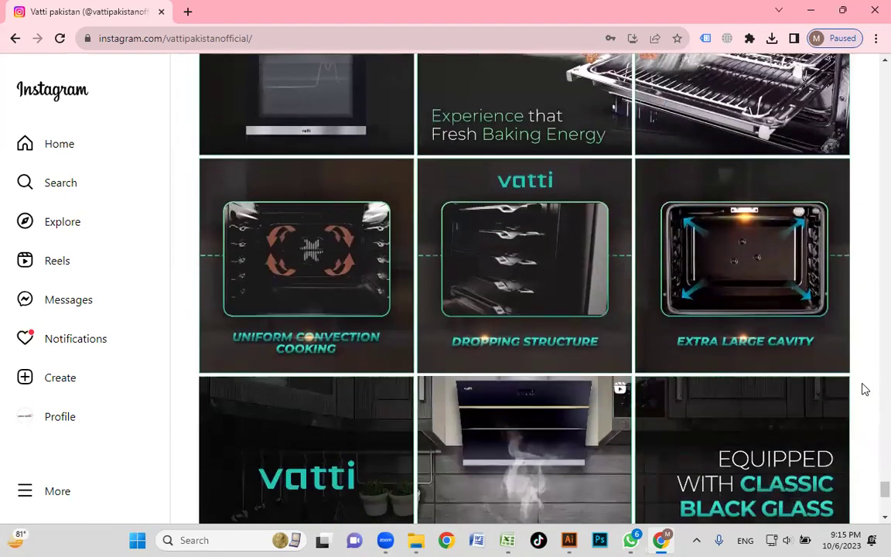
{"action": "scroll", "coordinate": [864, 389], "scroll_direction": "down", "scroll_amount": 3}
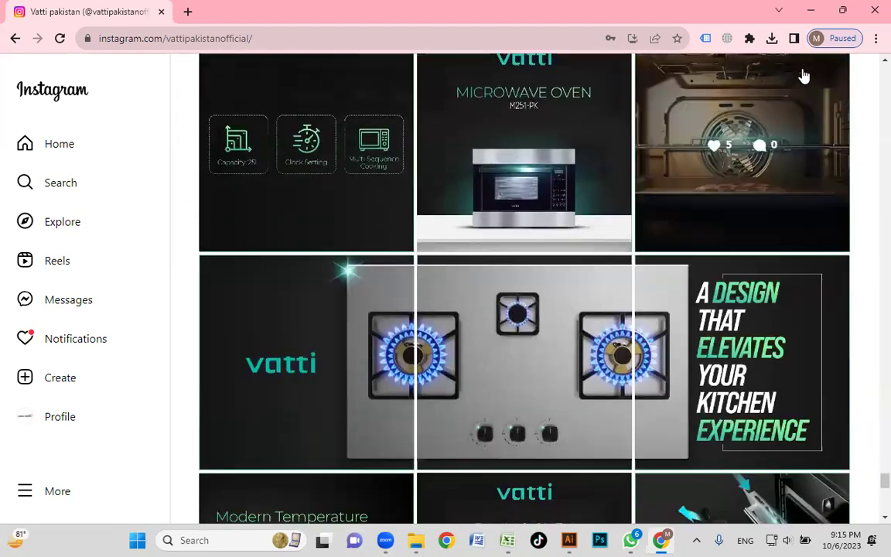
Return to the NEW CONTENT document in Illustrator and inspect the 3 Months Crash Course poster's logo and the colour swatches beside it.
{"action": "left_click", "coordinate": [812, 11]}
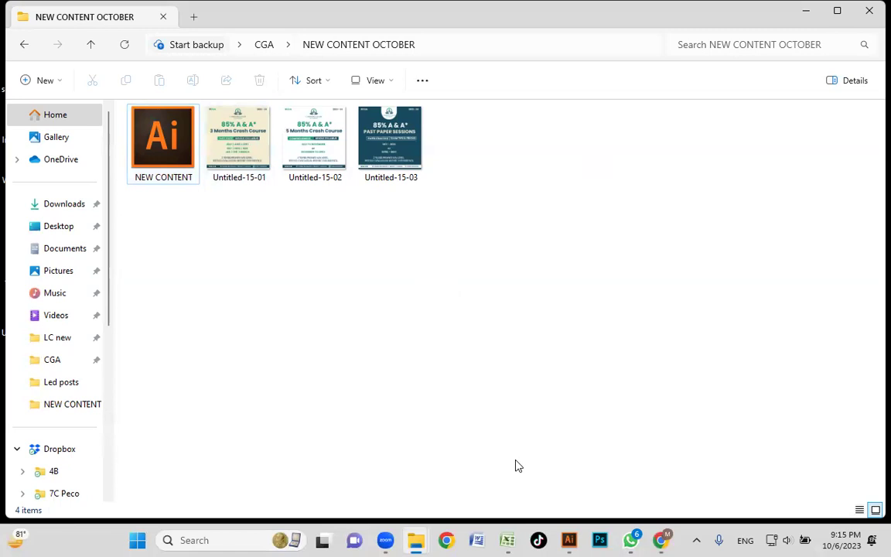
{"action": "key", "text": "alt+Tab"}
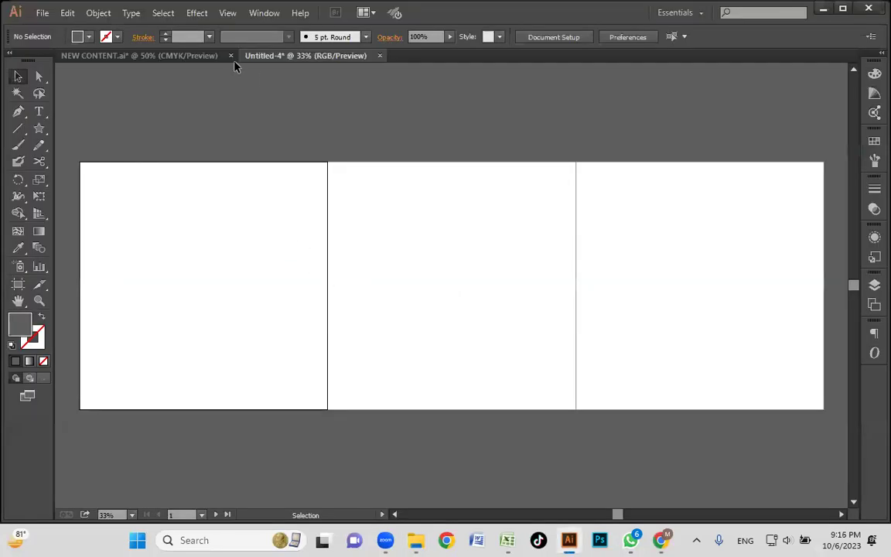
{"action": "left_click", "coordinate": [136, 58]}
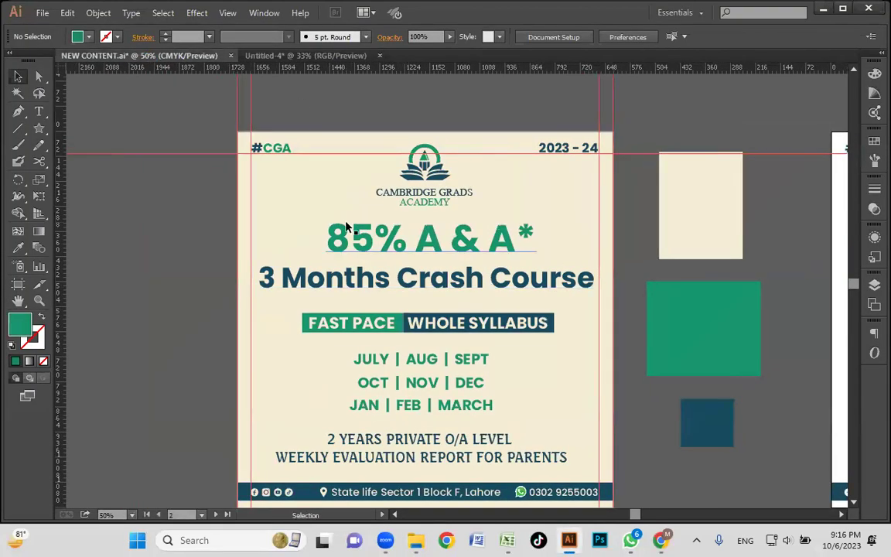
{"action": "key", "text": "z"}
{"action": "left_click_drag", "start_coordinate": [207, 93], "coordinate": [477, 259]}
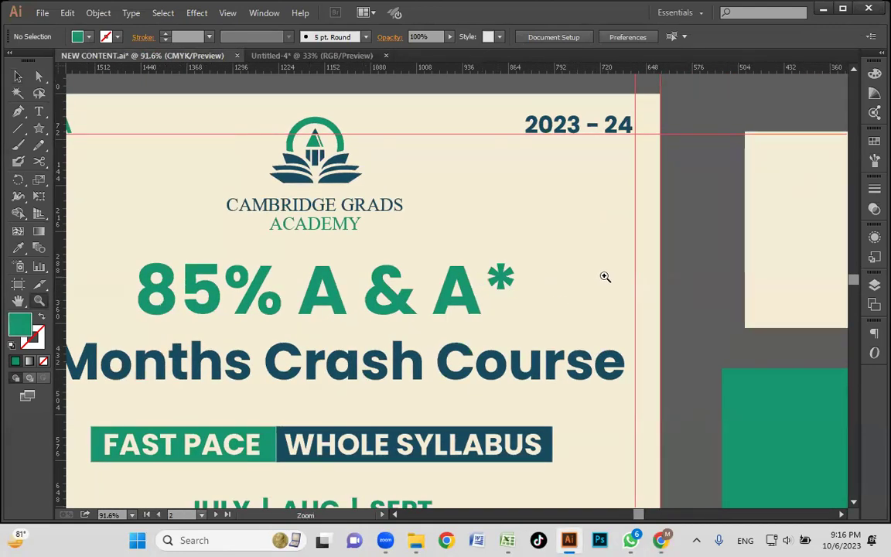
{"action": "left_click", "coordinate": [618, 303], "text": "alt"}
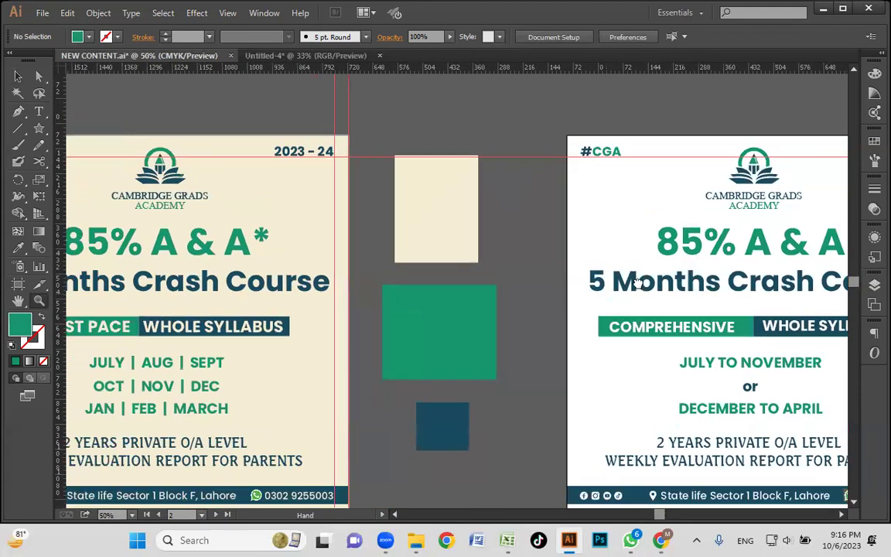
Check the cream and green swatches beside the 3 Months Crash Course poster and move the navy swatch up just beneath the green one.
{"action": "left_click", "coordinate": [538, 235], "text": "alt"}
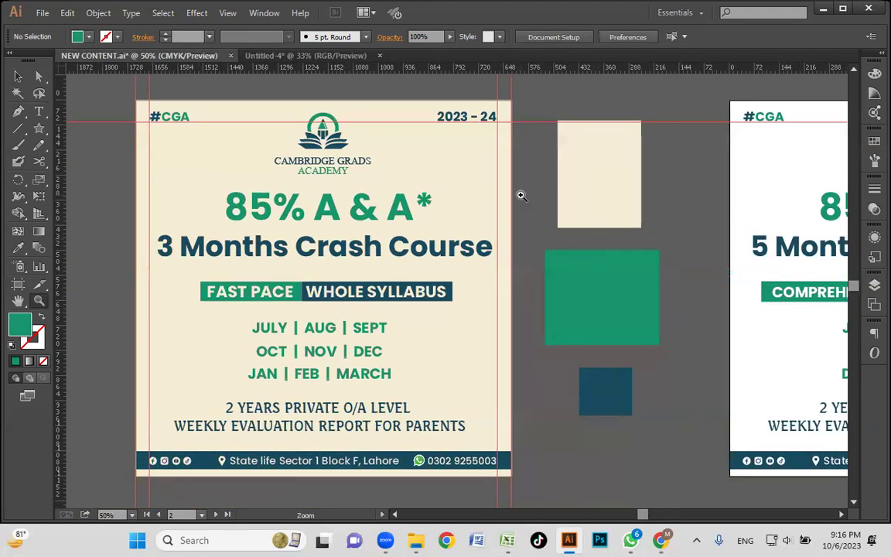
{"action": "left_click", "coordinate": [18, 76]}
{"action": "left_click", "coordinate": [569, 186]}
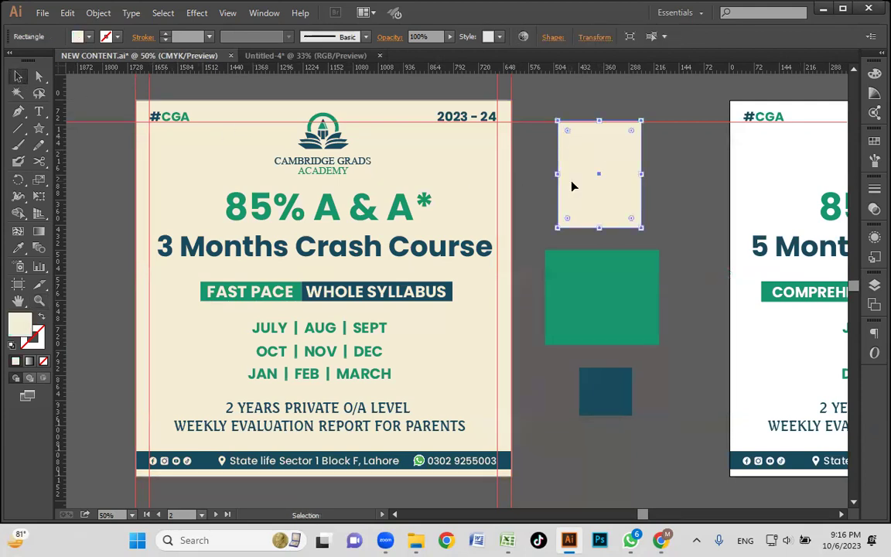
{"action": "left_click", "coordinate": [605, 323]}
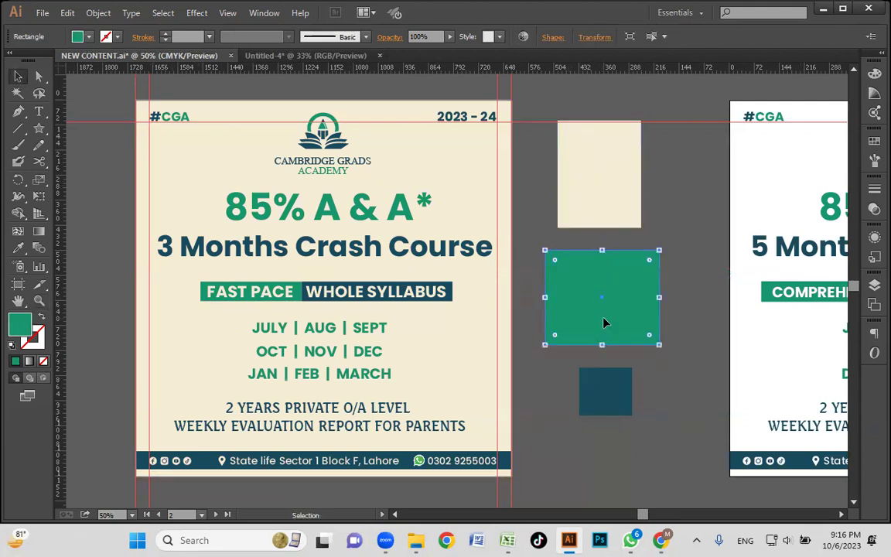
{"action": "left_click", "coordinate": [632, 424]}
{"action": "left_click", "coordinate": [627, 406]}
{"action": "left_click", "coordinate": [661, 397]}
{"action": "left_click", "coordinate": [625, 397]}
{"action": "left_click_drag", "start_coordinate": [624, 398], "coordinate": [620, 389]}
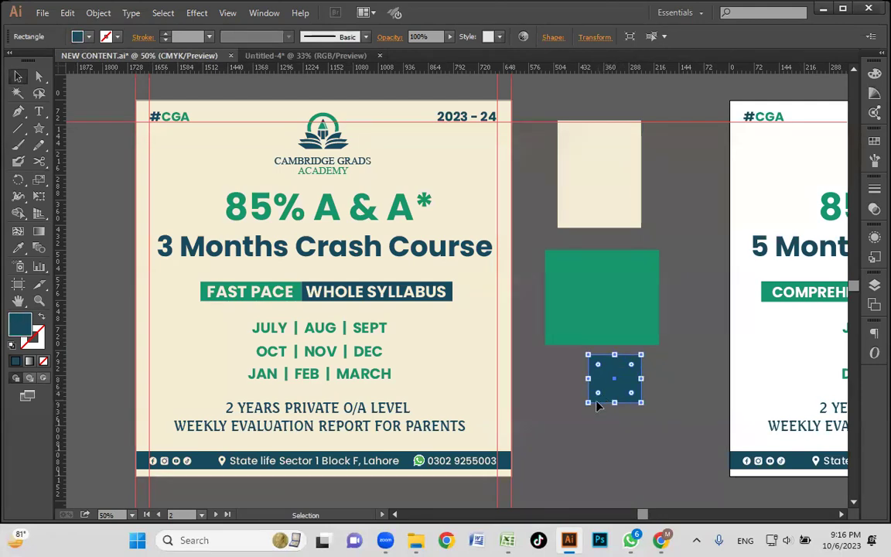
{"action": "left_click", "coordinate": [668, 243]}
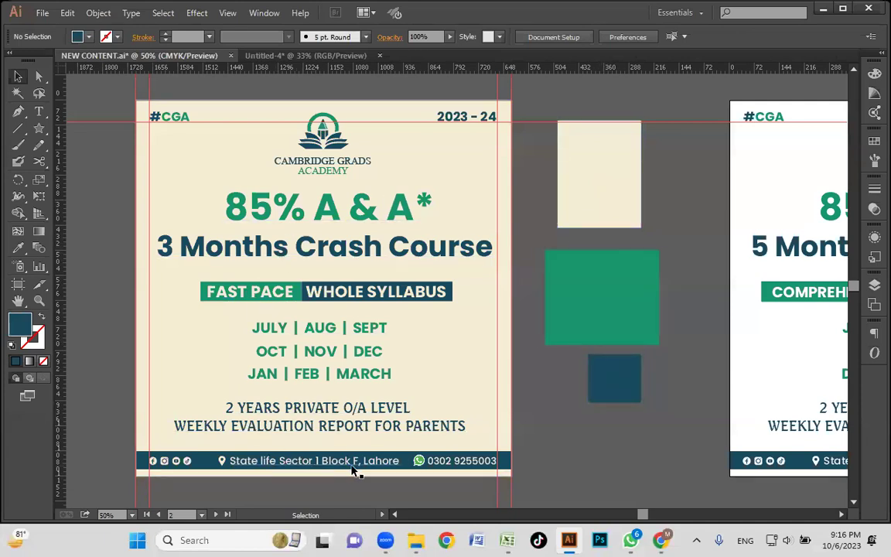
Switch to File Explorer, browse to Downloads and view the AL-ILM Science Academy revision and test session poster.
{"action": "scroll", "coordinate": [462, 367], "scroll_direction": "down", "scroll_amount": 1}
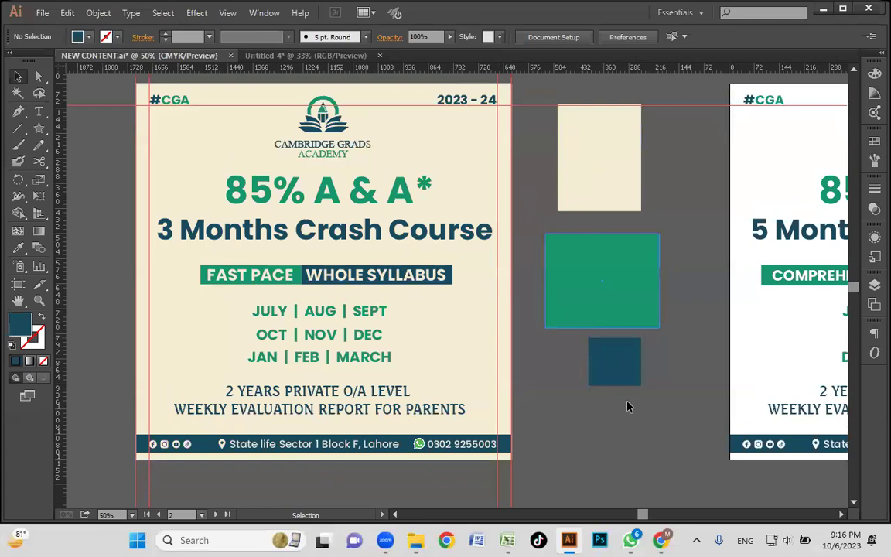
{"action": "left_click_drag", "start_coordinate": [841, 515], "coordinate": [841, 515]}
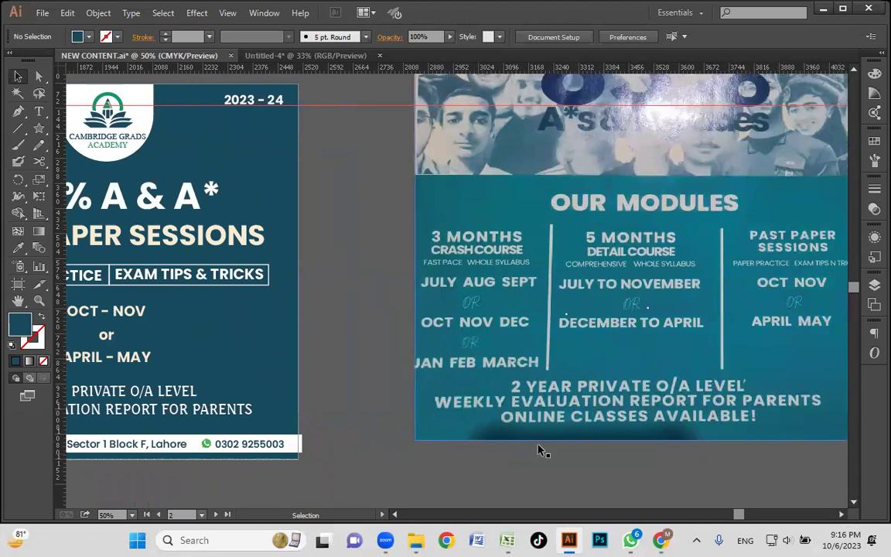
{"action": "mouse_move", "coordinate": [416, 540]}
{"action": "left_click", "coordinate": [507, 467]}
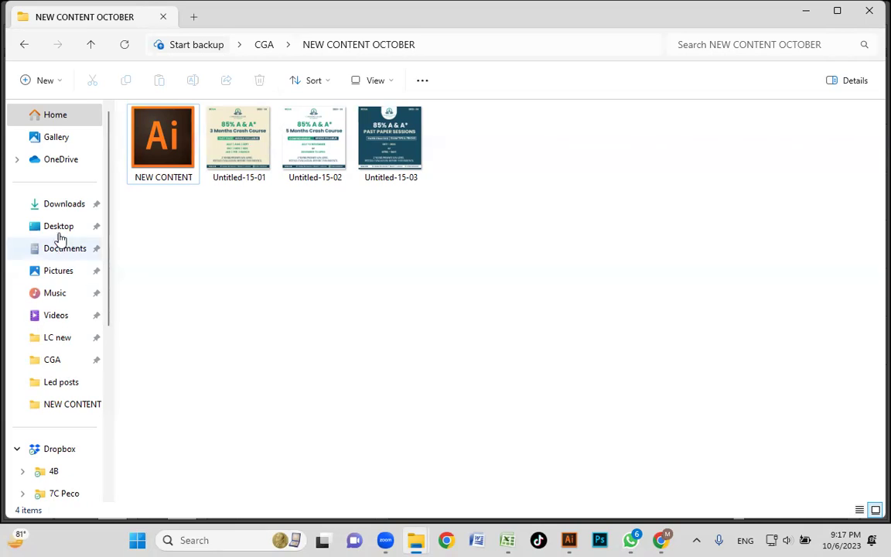
{"action": "left_click", "coordinate": [66, 204]}
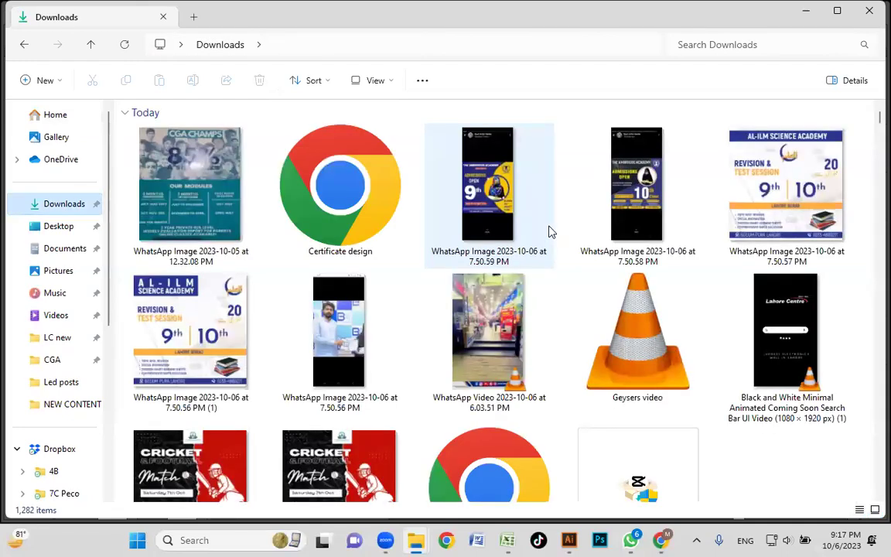
{"action": "double_click", "coordinate": [189, 329]}
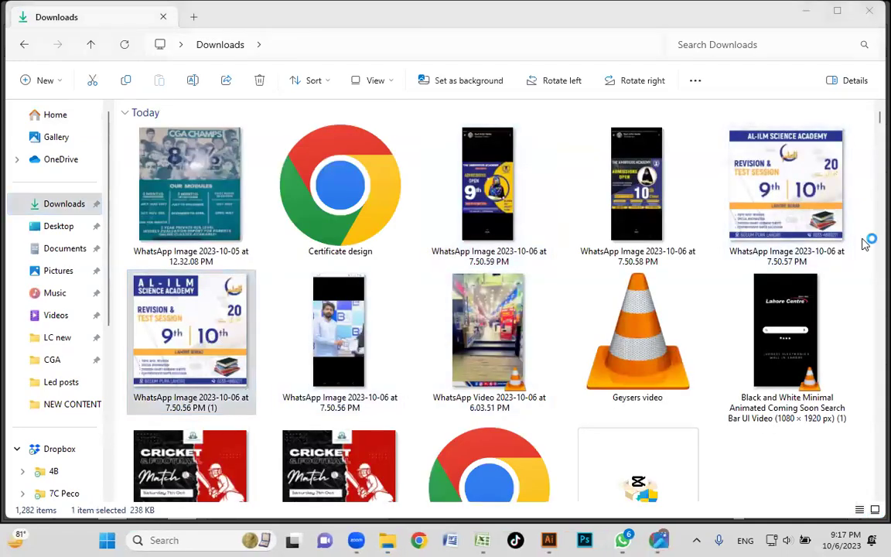
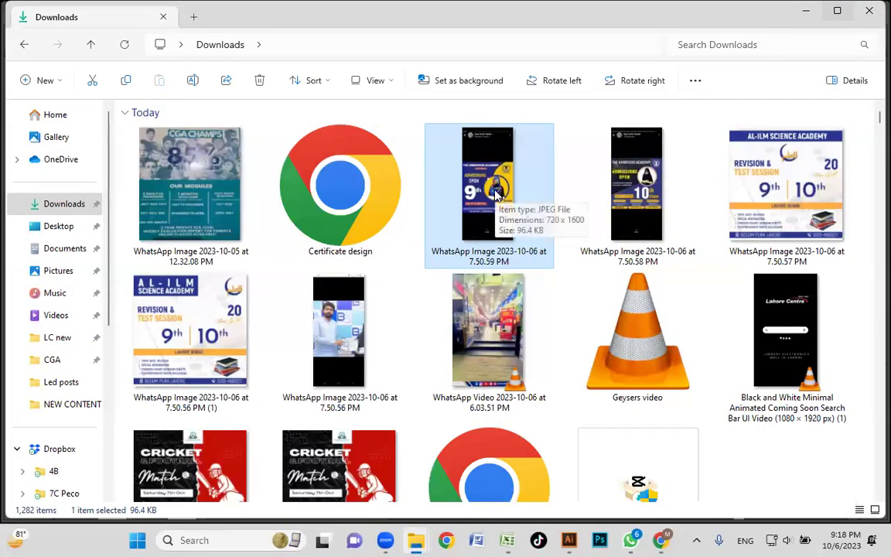
Try to place WhatsApp Image 2023-10-06 at 7.50.59 PM from Downloads into the NEW CONTENT document in Illustrator.
{"action": "left_click_drag", "start_coordinate": [498, 191], "coordinate": [417, 251]}
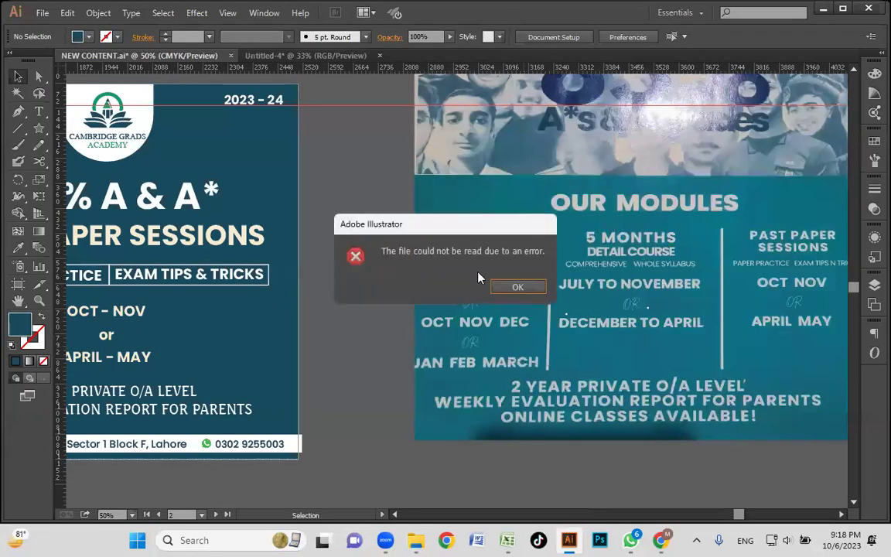
{"action": "left_click", "coordinate": [526, 289]}
{"action": "left_click", "coordinate": [571, 538]}
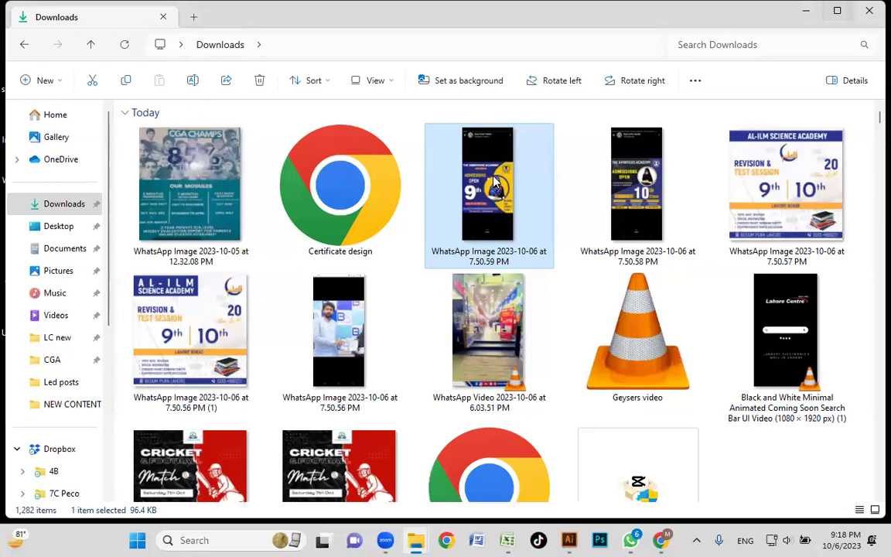
Open WhatsApp Image 2023-10-06 at 7.50.59 PM in Paint and crop it to the Ambitious Academy poster, about 712 × 721 px.
{"action": "right_click", "coordinate": [464, 172]}
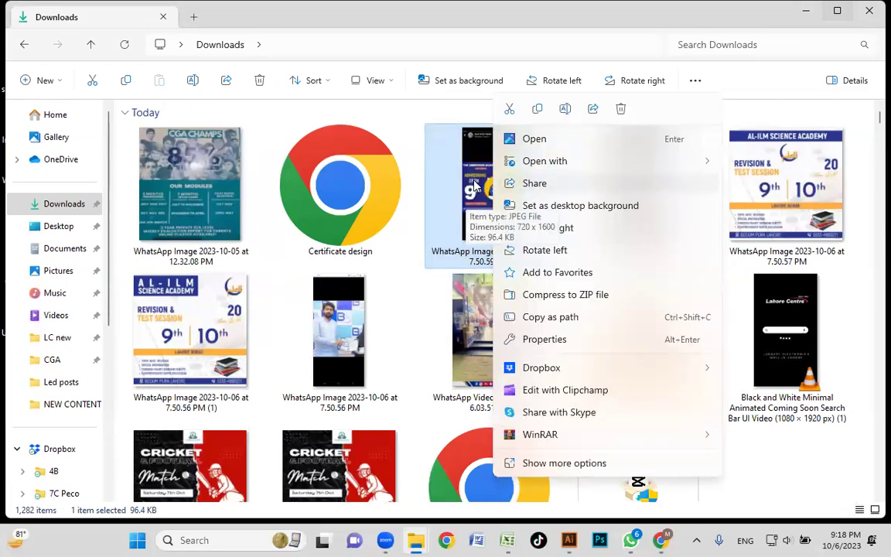
{"action": "mouse_move", "coordinate": [526, 168]}
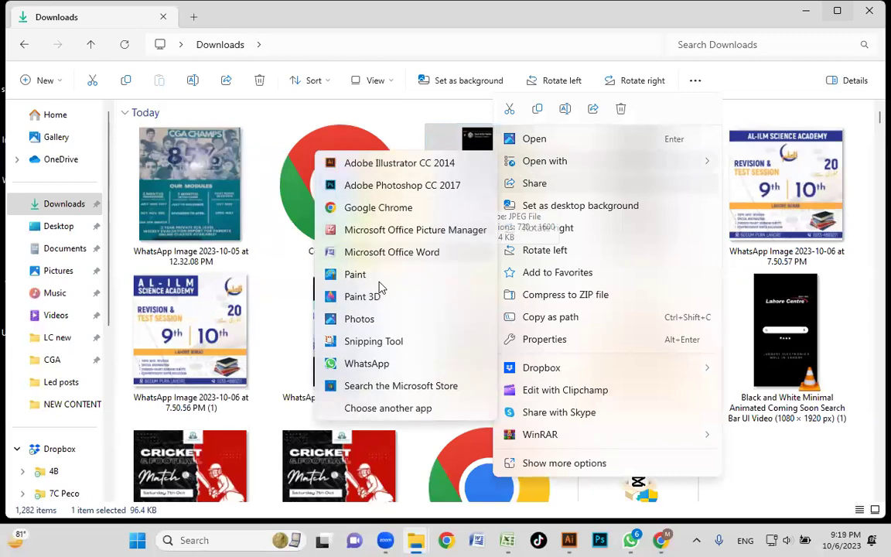
{"action": "left_click", "coordinate": [356, 274]}
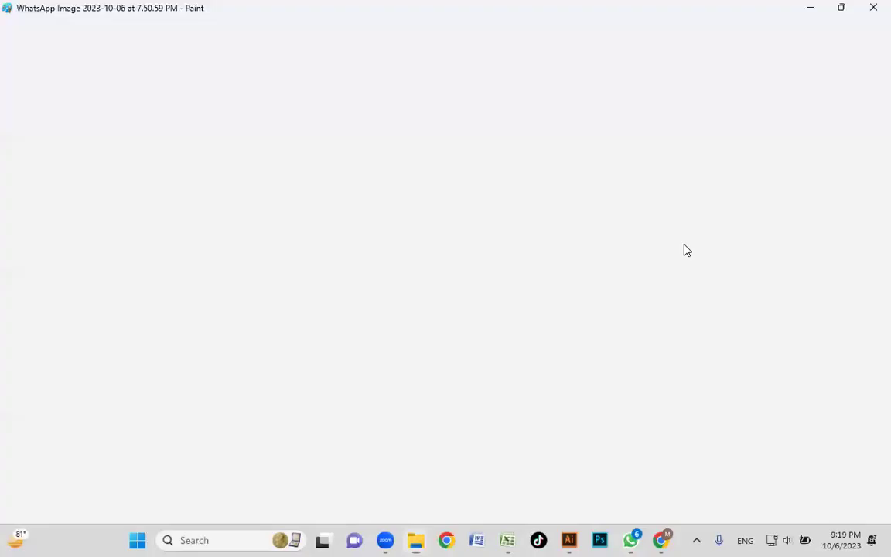
{"action": "scroll", "coordinate": [410, 263], "scroll_direction": "down", "scroll_amount": 6}
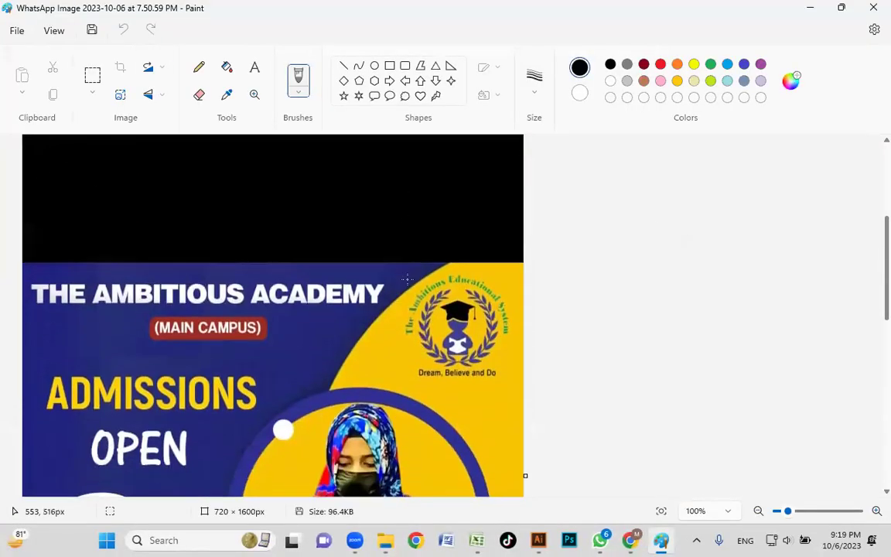
{"action": "scroll", "coordinate": [437, 289], "scroll_direction": "down", "scroll_amount": 5}
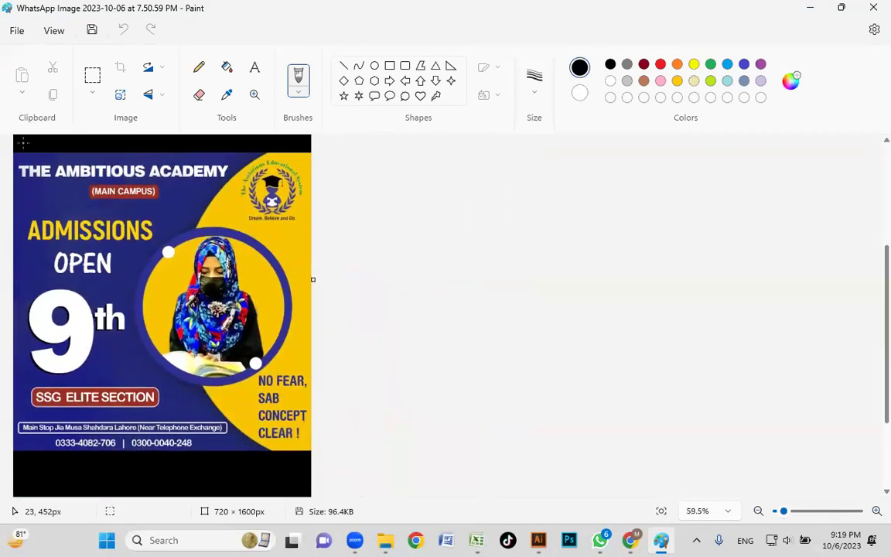
{"action": "left_click", "coordinate": [88, 90]}
{"action": "left_click_drag", "start_coordinate": [13, 152], "coordinate": [310, 450]}
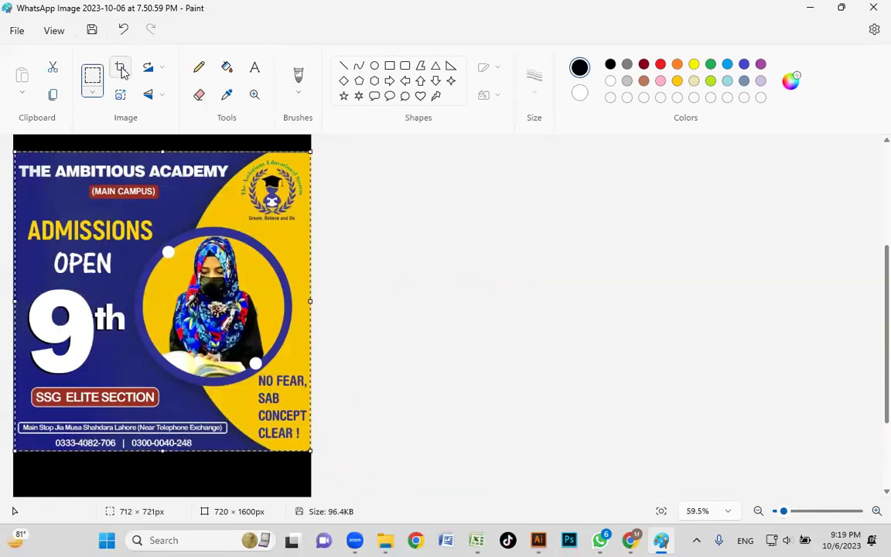
{"action": "left_click", "coordinate": [122, 69]}
Start saving the cropped poster as a JPEG and create and enter a new Desktop folder named al ilm academy.
{"action": "left_click", "coordinate": [20, 31]}
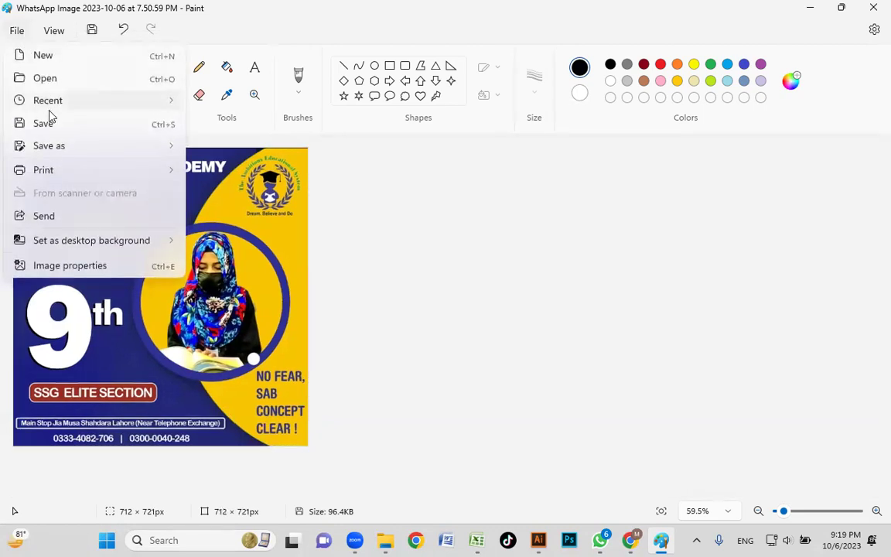
{"action": "mouse_move", "coordinate": [59, 146]}
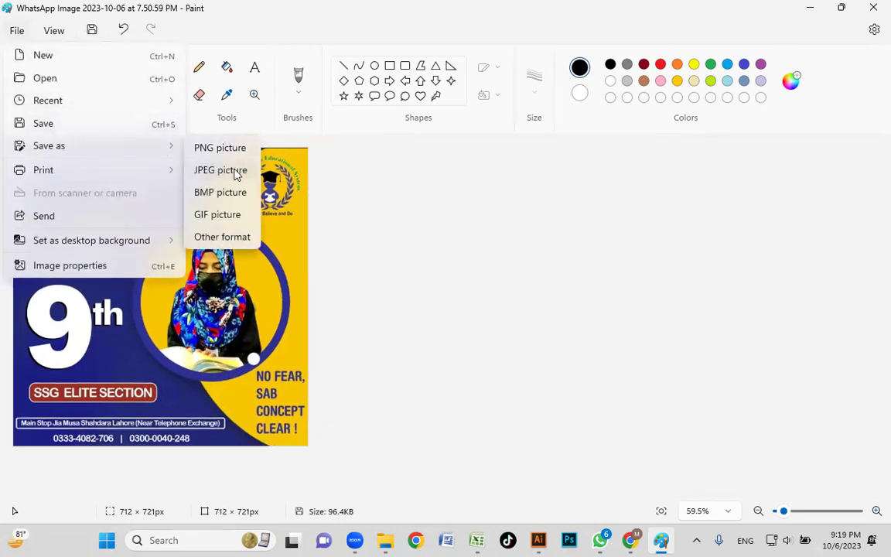
{"action": "left_click", "coordinate": [237, 171]}
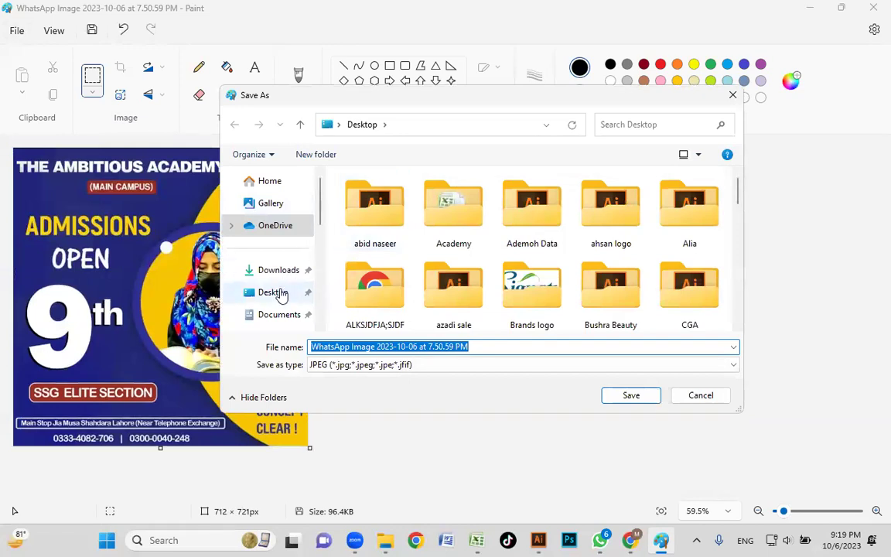
{"action": "left_click", "coordinate": [280, 294]}
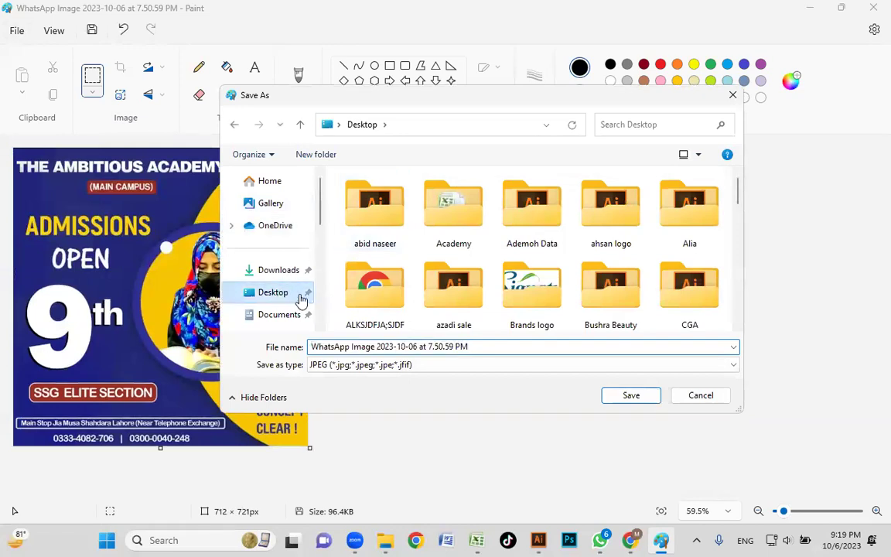
{"action": "left_click", "coordinate": [324, 164]}
{"action": "type", "text": "al i"}
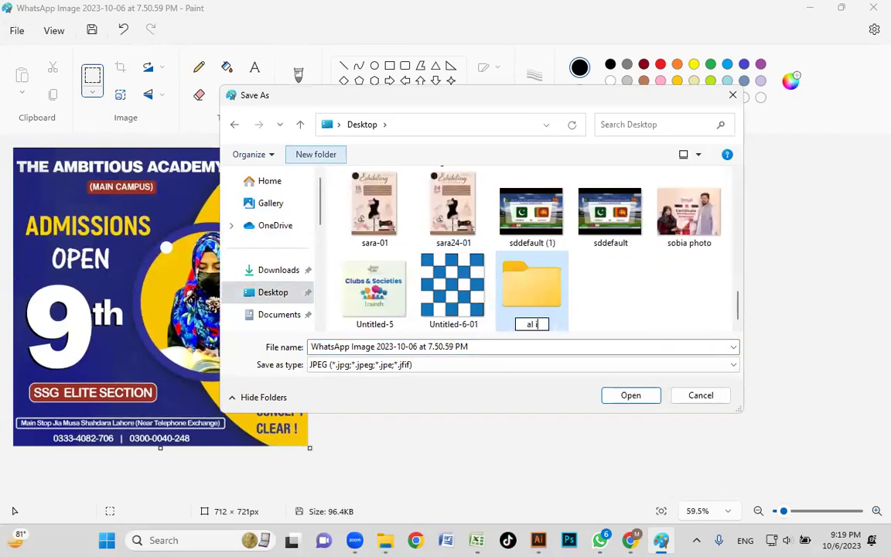
{"action": "type", "text": "lm academy"}
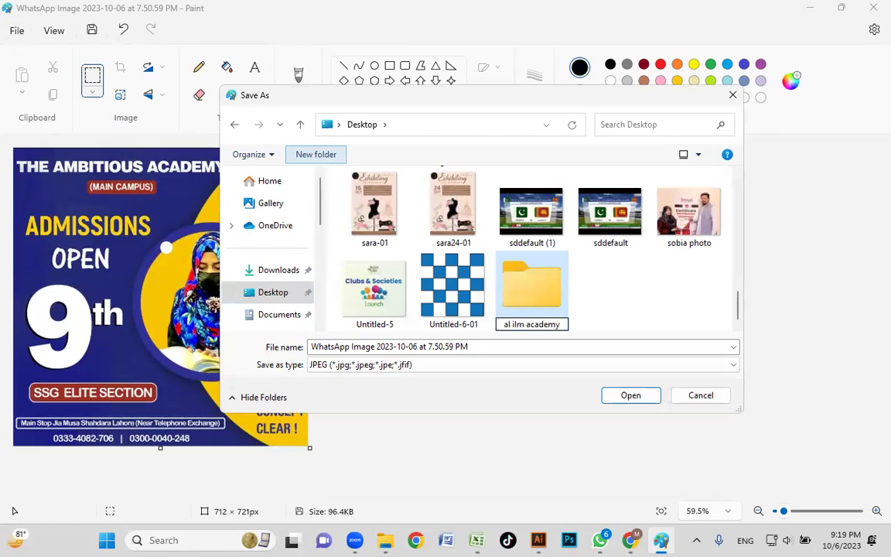
{"action": "key", "text": "Return"}
{"action": "key", "text": "Return"}
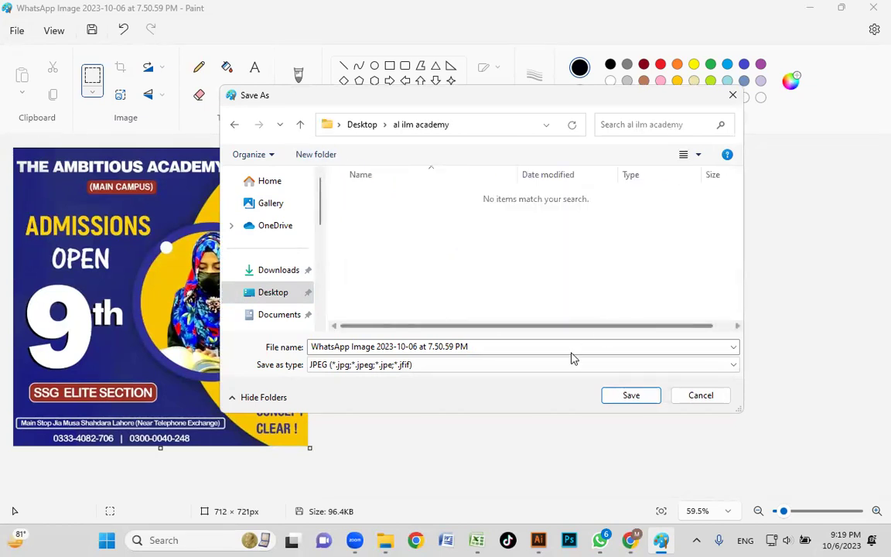
Save the cropped poster under the name sample in the al ilm academy folder and close Paint.
{"action": "type", "text": "smapel"}
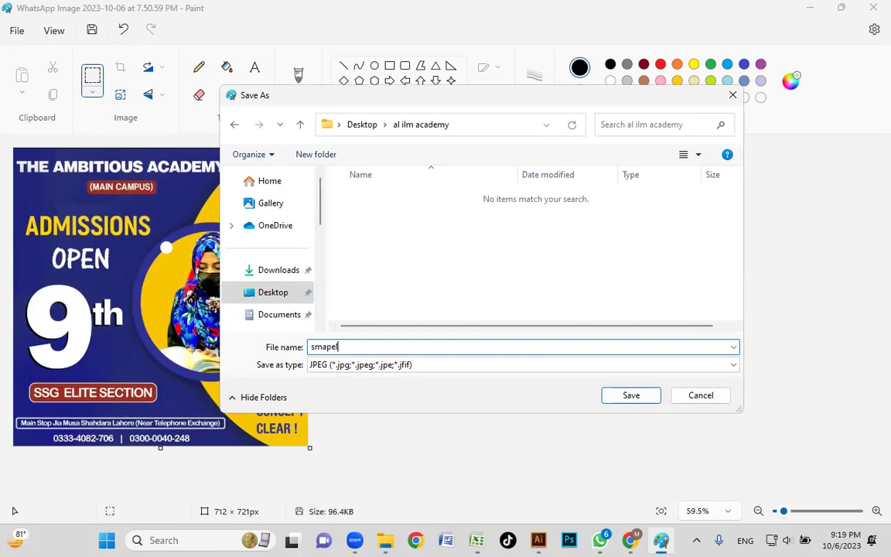
{"action": "type", "text": "le"}
{"action": "key", "text": "Return"}
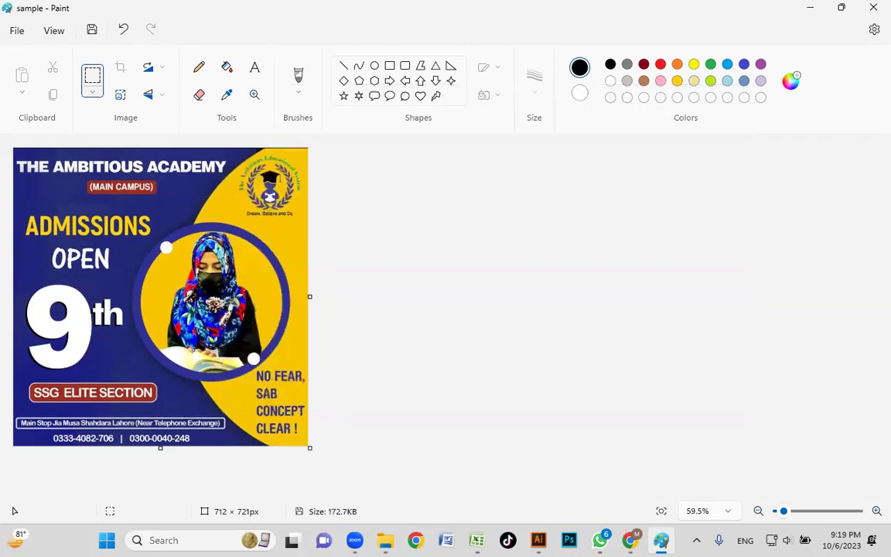
{"action": "left_click", "coordinate": [871, 7]}
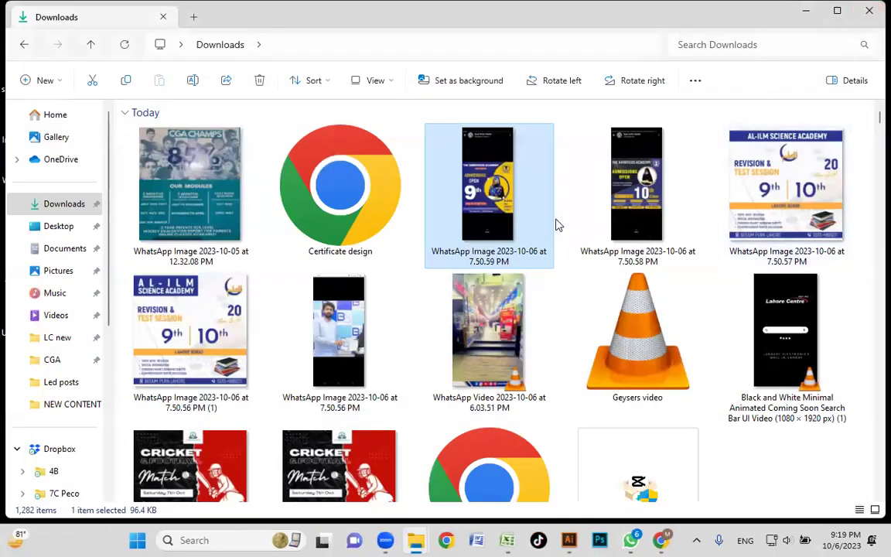
Browse the Desktop in File Explorer and open the al ilm academy folder.
{"action": "left_click", "coordinate": [60, 226]}
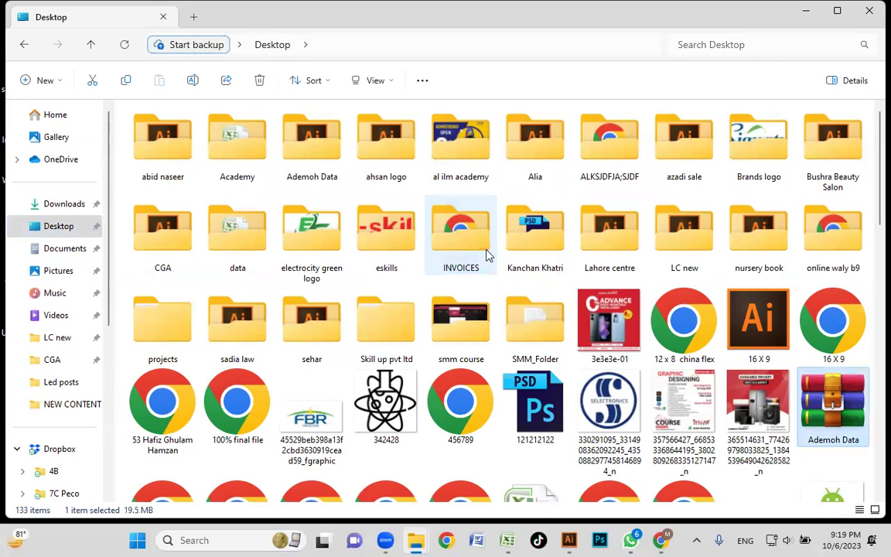
{"action": "scroll", "coordinate": [338, 192], "scroll_direction": "down", "scroll_amount": 4}
{"action": "key", "text": "Right"}
{"action": "key", "text": "Right"}
{"action": "key", "text": "Right"}
{"action": "key", "text": "Right"}
{"action": "key", "text": "Right"}
{"action": "key", "text": "Right"}
{"action": "key", "text": "Right"}
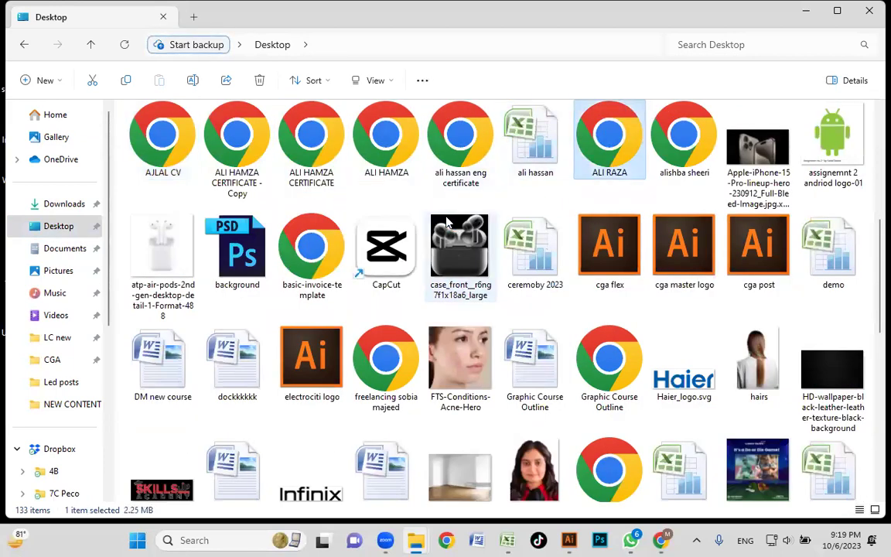
{"action": "scroll", "coordinate": [452, 222], "scroll_direction": "up", "scroll_amount": 4}
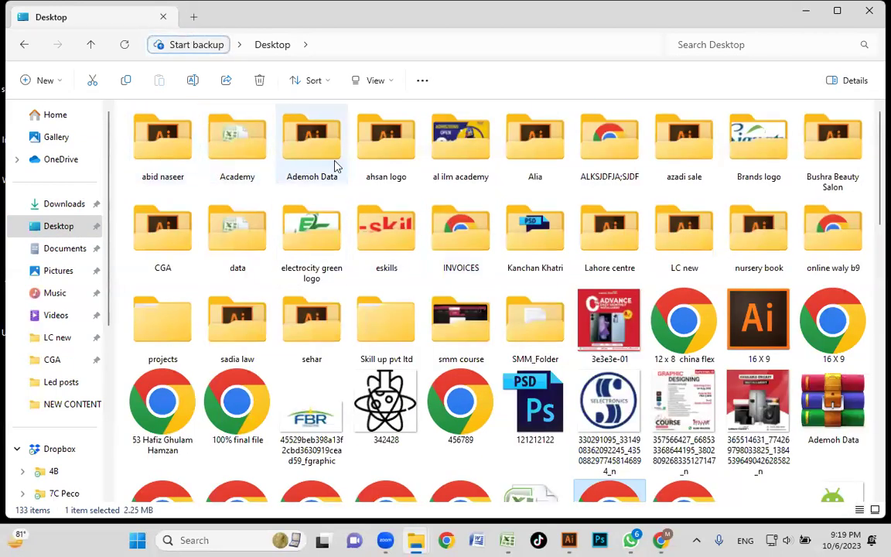
{"action": "double_click", "coordinate": [473, 144]}
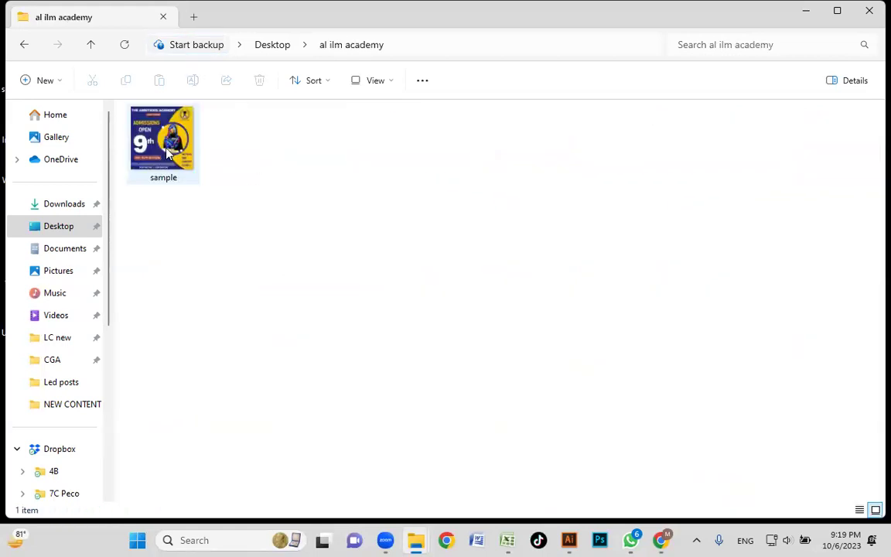
Place the sample image over the modules poster photo in Illustrator's NEW CONTENT document, and undo the placement.
{"action": "left_click_drag", "start_coordinate": [460, 350], "coordinate": [509, 259]}
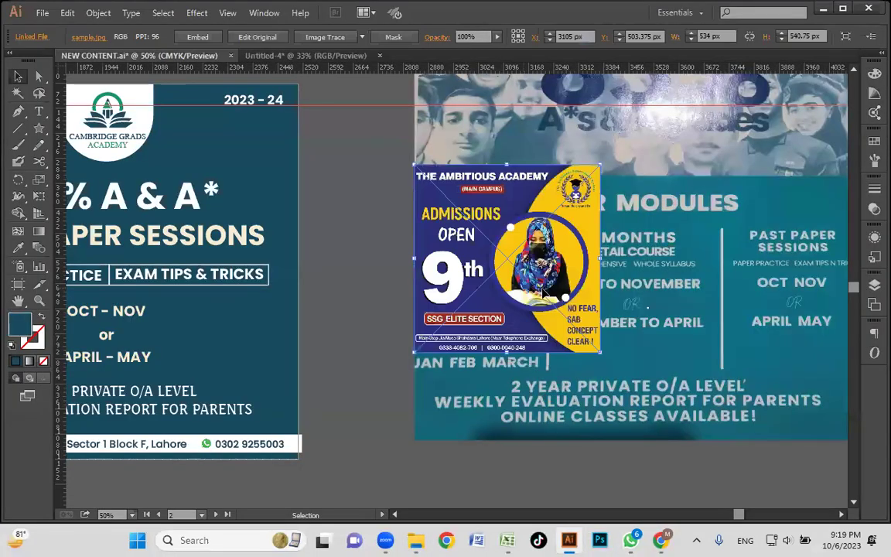
{"action": "key", "text": "ctrl+z"}
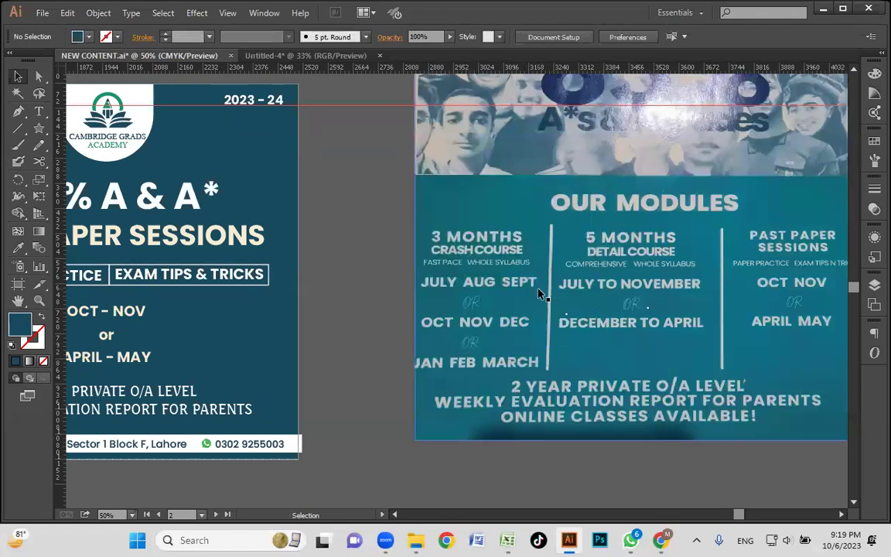
Create a three-artboard document and a separate single-artboard document, each 1080 x 1080 px in RGB.
{"action": "key", "text": "ctrl+n"}
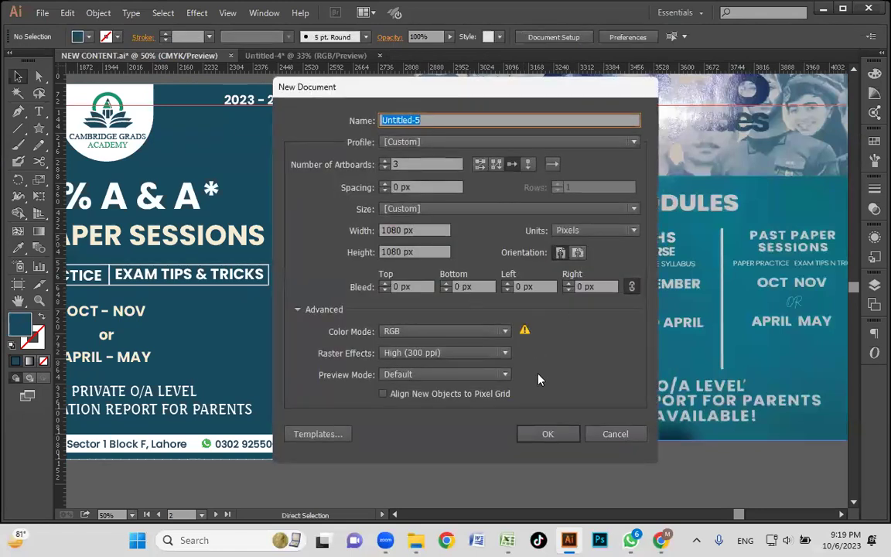
{"action": "left_click", "coordinate": [546, 431]}
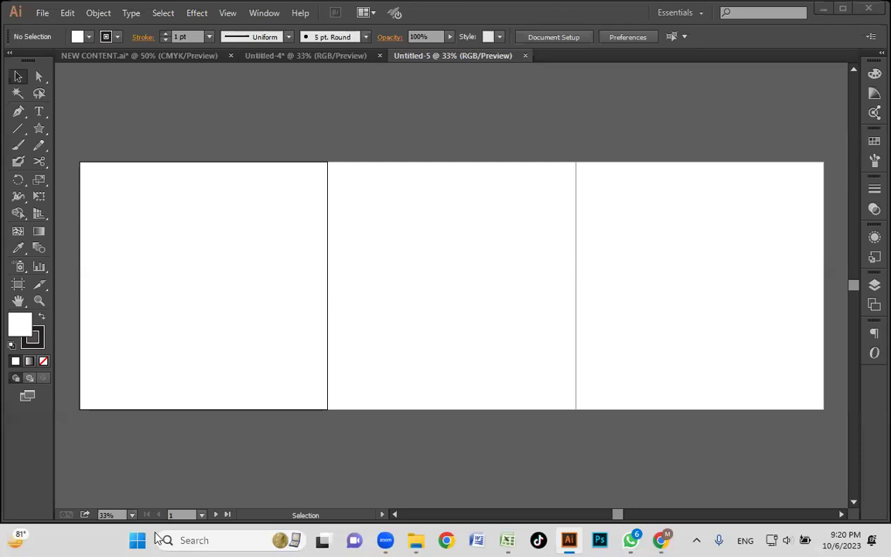
{"action": "key", "text": "ctrl+n"}
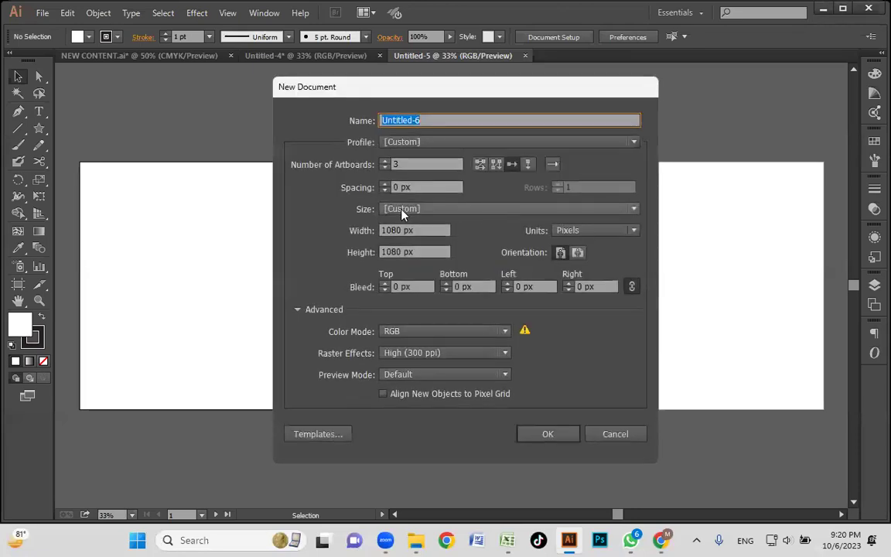
{"action": "left_click", "coordinate": [383, 168]}
{"action": "left_click", "coordinate": [384, 168]}
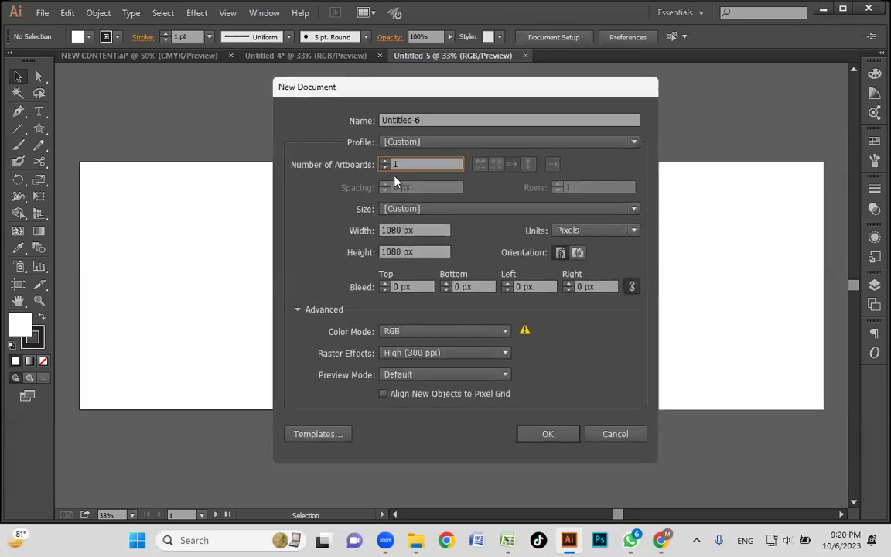
{"action": "left_click", "coordinate": [548, 434]}
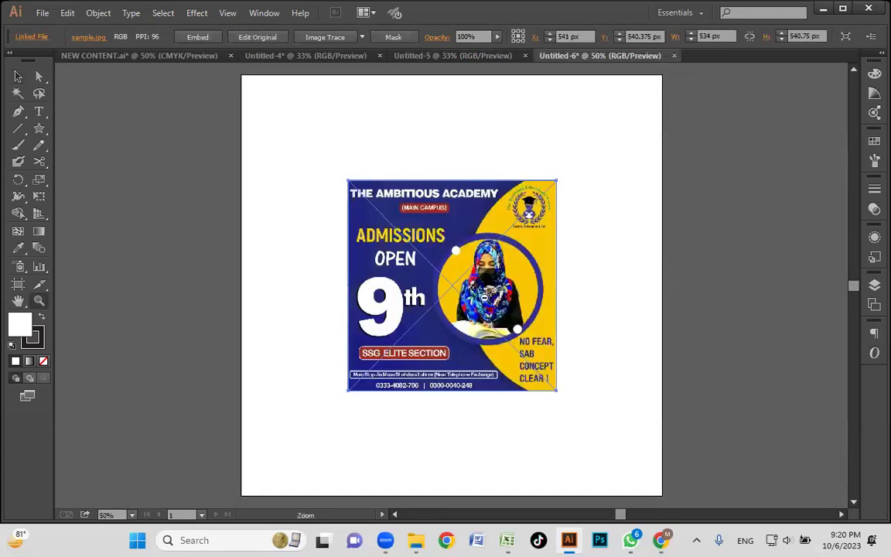
Move the placed sample poster image off the artboard into the empty area on its left side.
{"action": "key", "text": "ctrl+minus"}
{"action": "left_click_drag", "start_coordinate": [541, 280], "coordinate": [147, 233]}
{"action": "left_click_drag", "start_coordinate": [253, 316], "coordinate": [209, 270]}
{"action": "left_click", "coordinate": [224, 326]}
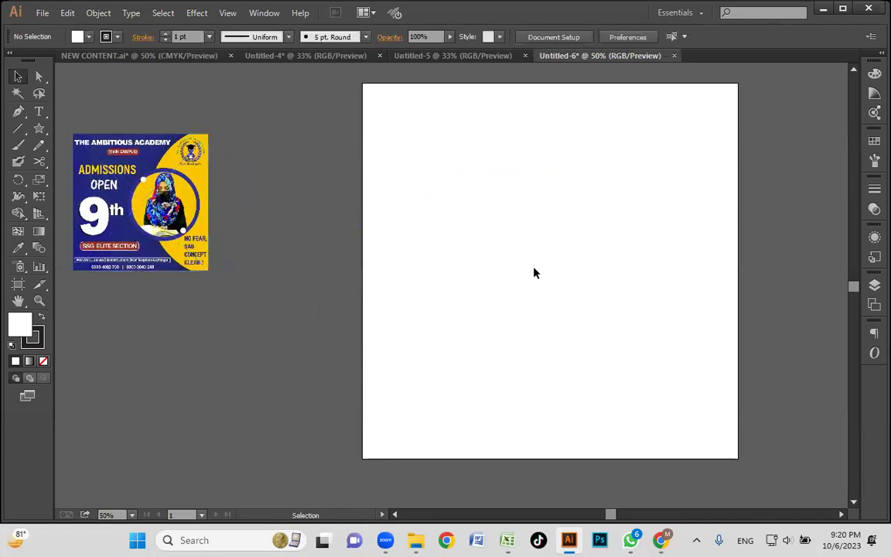
{"action": "left_click", "coordinate": [470, 278], "text": "ctrl+alt"}
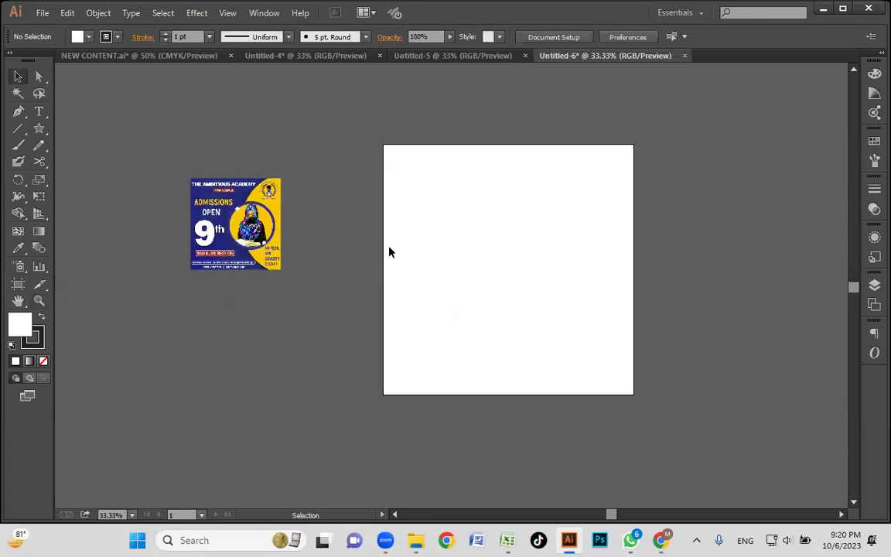
Draw a large circle slightly taller than the artboard and position it so it overlaps the artboard's right half.
{"action": "key", "text": "l"}
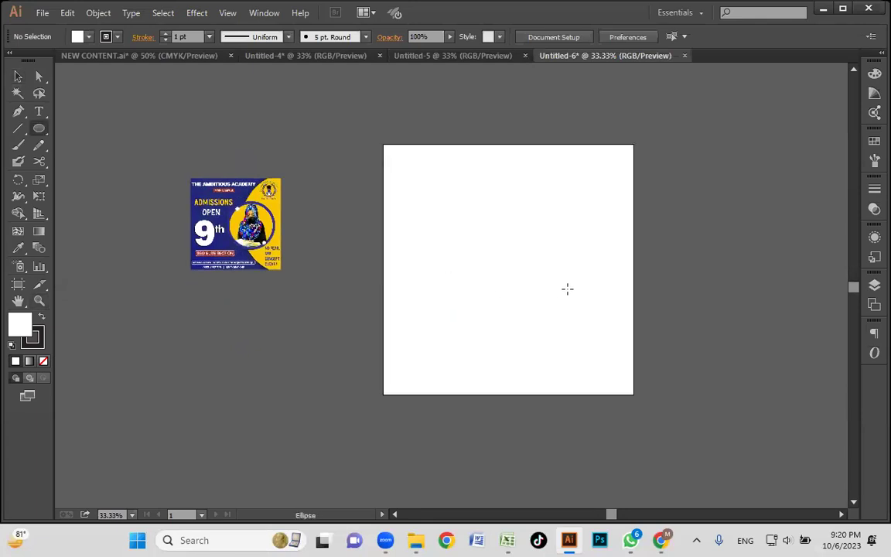
{"action": "mouse_move", "coordinate": [727, 200]}
{"action": "left_mouse_down"}
{"action": "mouse_move", "coordinate": [609, 414]}
{"action": "mouse_move", "coordinate": [487, 442]}
{"action": "left_mouse_up"}
{"action": "key", "text": "v"}
{"action": "left_click_drag", "start_coordinate": [665, 365], "coordinate": [676, 303]}
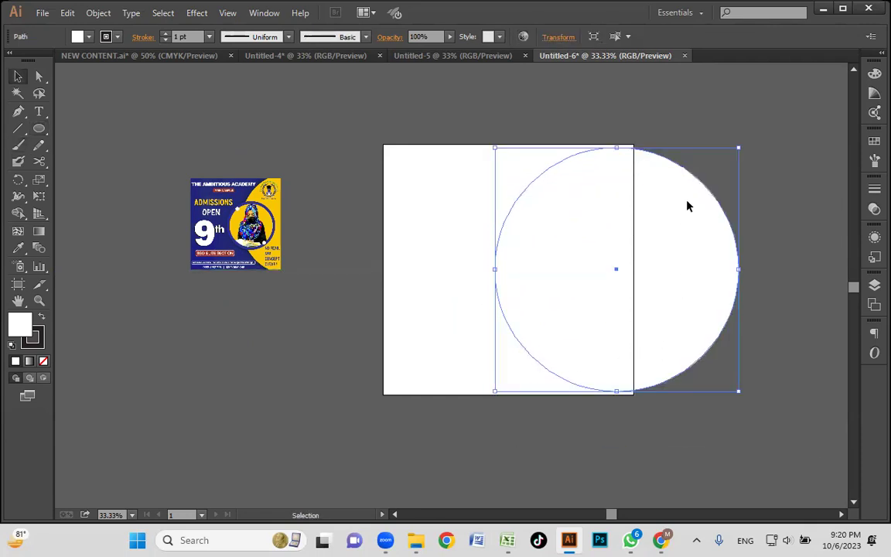
{"action": "left_click_drag", "start_coordinate": [740, 151], "coordinate": [752, 135]}
{"action": "left_click_drag", "start_coordinate": [708, 237], "coordinate": [727, 237]}
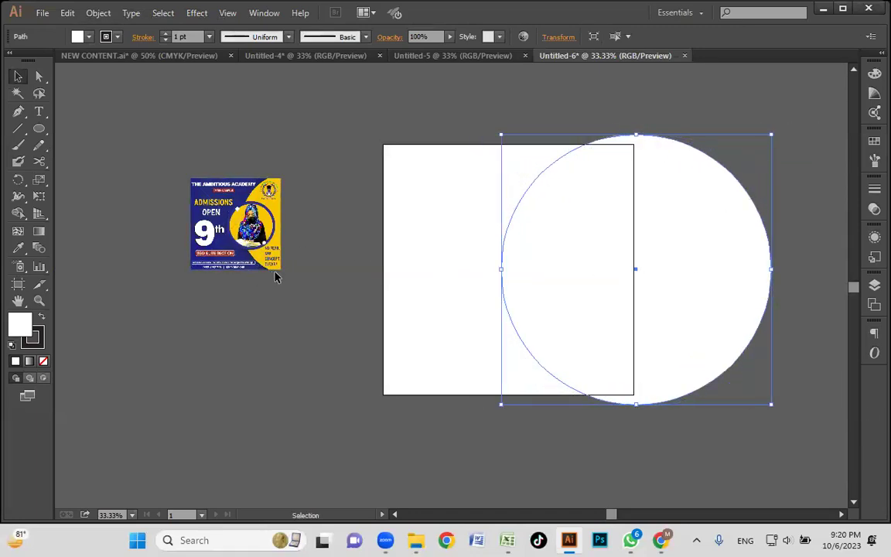
{"action": "left_click", "coordinate": [567, 288], "text": "shift"}
{"action": "left_click_drag", "start_coordinate": [567, 288], "coordinate": [577, 286]}
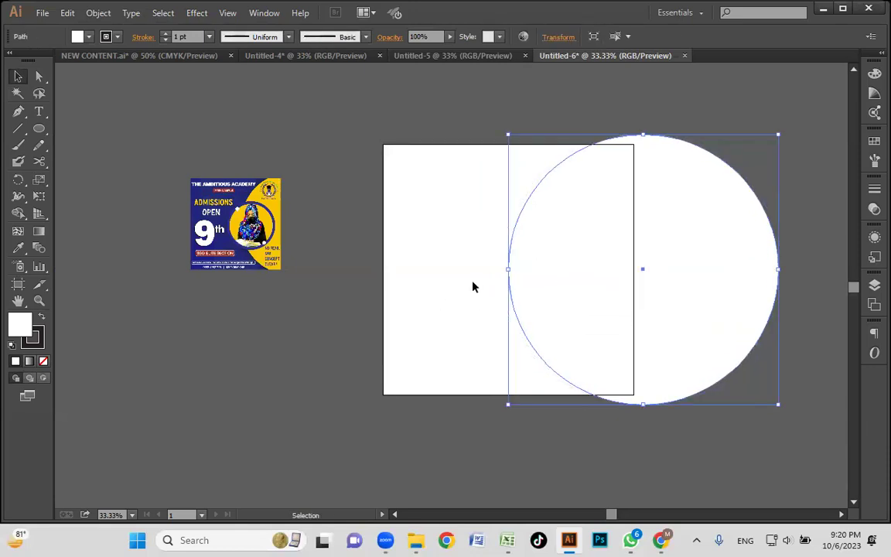
Set the large circle's fill to None, keeping only its 1 pt outline.
{"action": "left_click", "coordinate": [116, 37]}
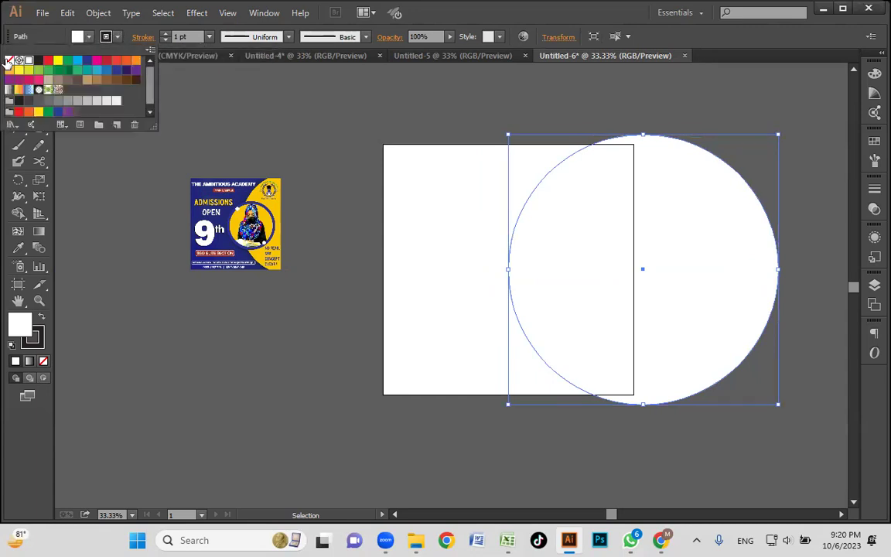
{"action": "left_click", "coordinate": [8, 61]}
{"action": "left_click", "coordinate": [371, 156]}
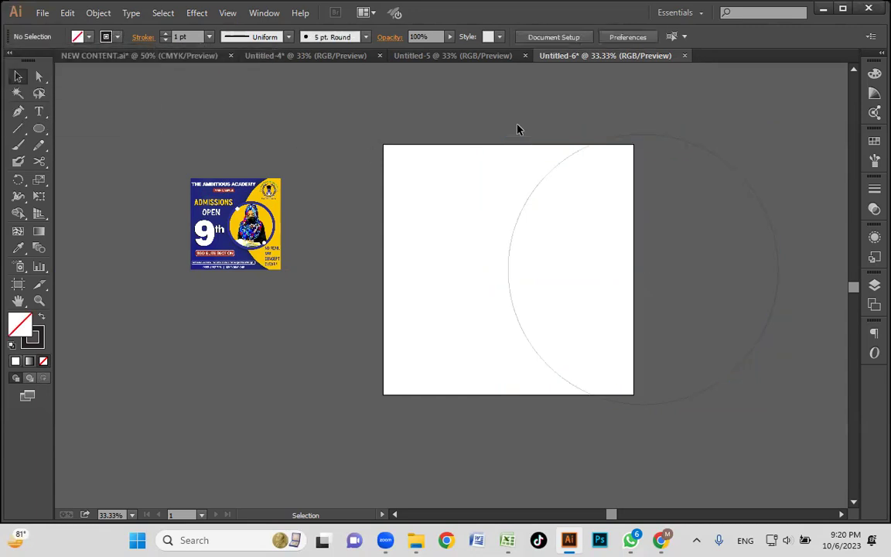
{"action": "left_click_drag", "start_coordinate": [433, 150], "coordinate": [610, 338]}
{"action": "left_click", "coordinate": [385, 202]}
{"action": "left_click_drag", "start_coordinate": [425, 153], "coordinate": [600, 300]}
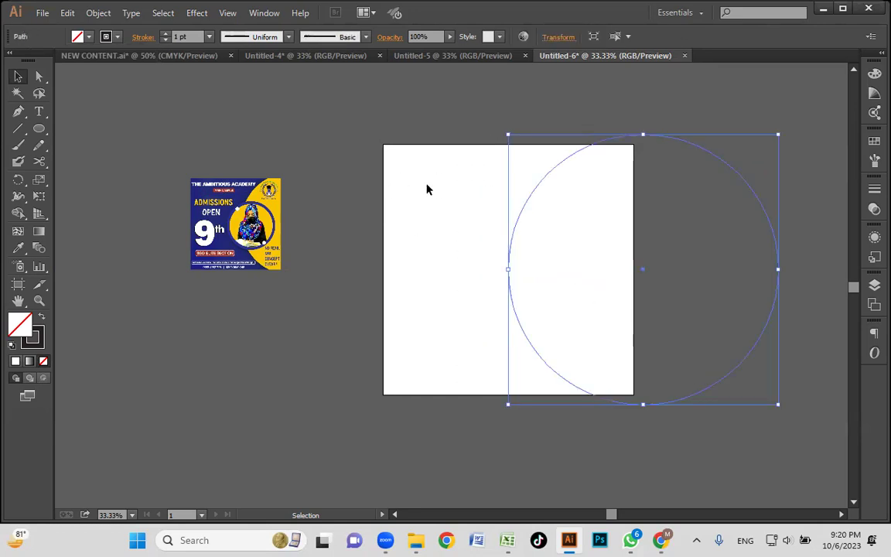
{"action": "left_click", "coordinate": [429, 183]}
Draw an unfilled rectangle covering the whole artboard.
{"action": "key", "text": "m"}
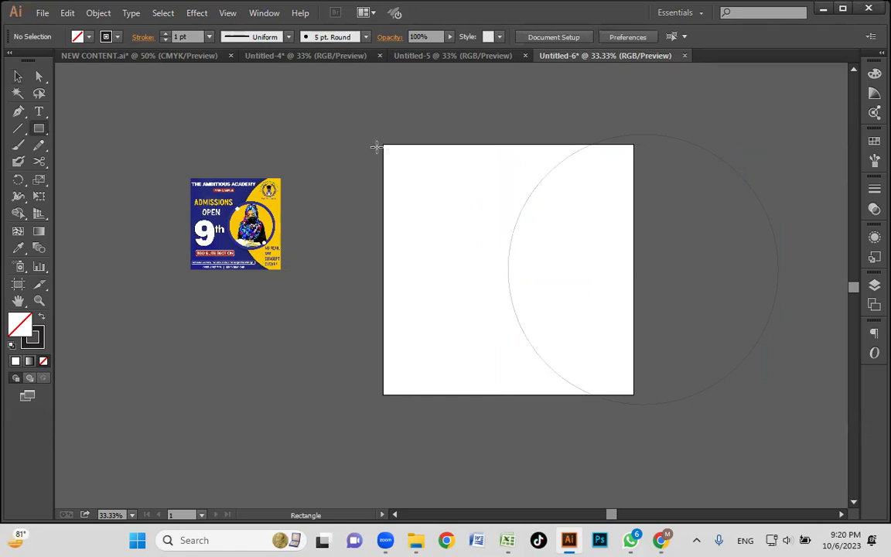
{"action": "left_click_drag", "start_coordinate": [383, 145], "coordinate": [632, 393]}
{"action": "key", "text": "v"}
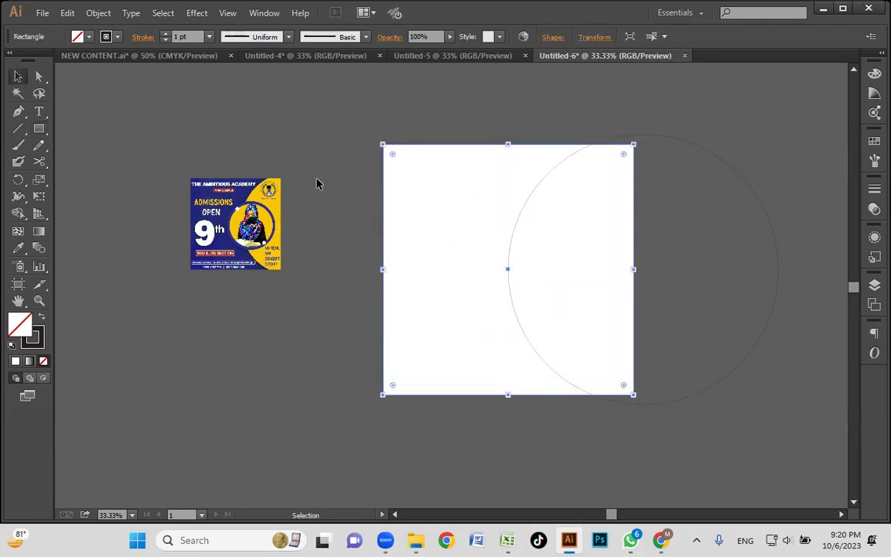
{"action": "left_click", "coordinate": [332, 208]}
Draw a smaller circle near the artboard's centre, overlapping the left edge of the large circle.
{"action": "key", "text": "l"}
{"action": "left_click_drag", "start_coordinate": [475, 226], "coordinate": [566, 308]}
{"action": "key", "text": "v"}
{"action": "left_click", "coordinate": [464, 174]}
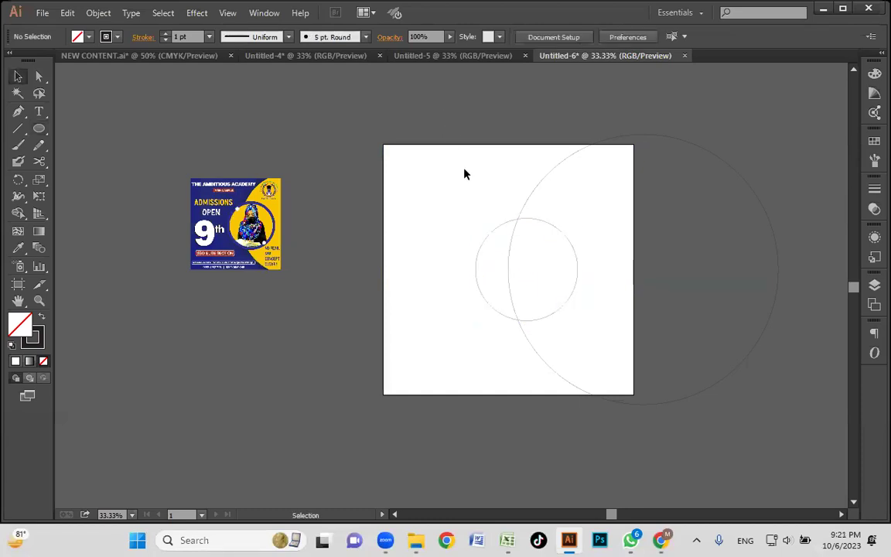
{"action": "left_click", "coordinate": [574, 284]}
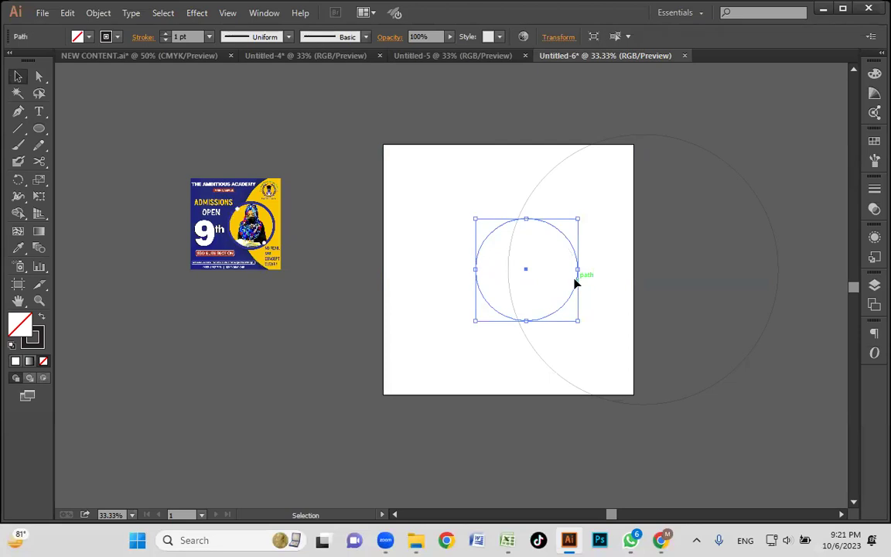
{"action": "left_click", "coordinate": [517, 132]}
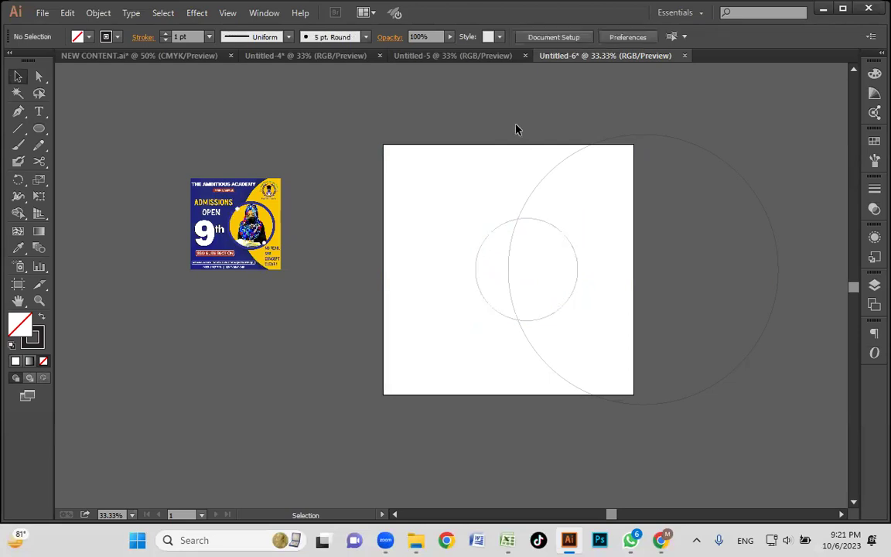
{"action": "left_click", "coordinate": [401, 147]}
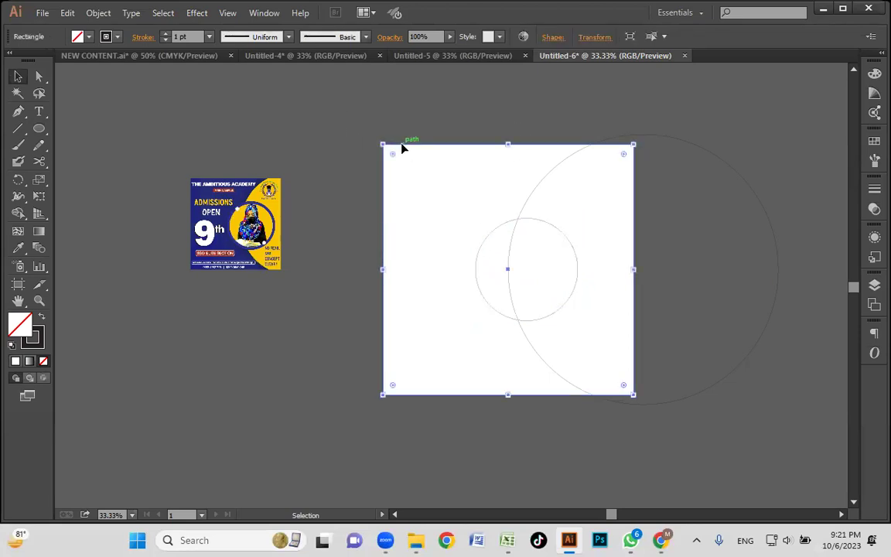
{"action": "left_click", "coordinate": [716, 154]}
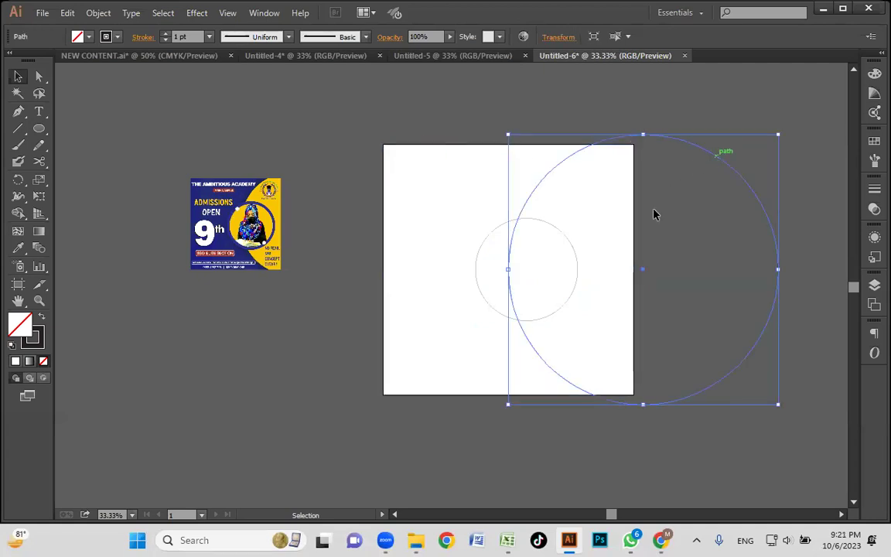
{"action": "left_click", "coordinate": [579, 270]}
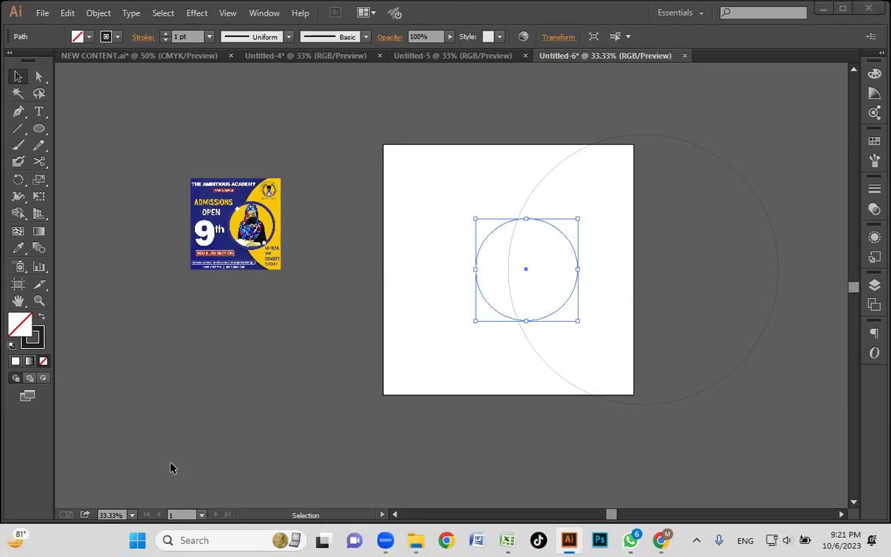
Fill the artboard-sized rectangle with the navy blue sampled from the sample poster's background.
{"action": "left_click", "coordinate": [408, 143]}
{"action": "left_click", "coordinate": [409, 150]}
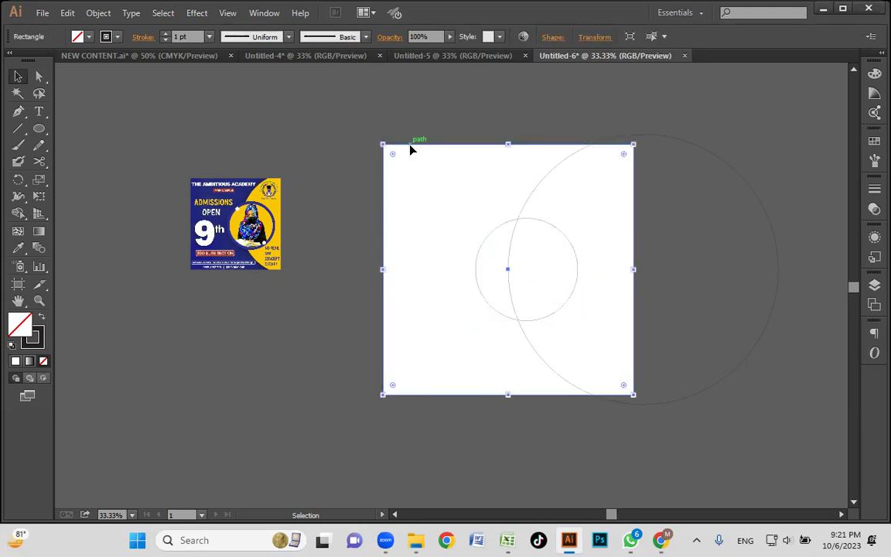
{"action": "key", "text": "i"}
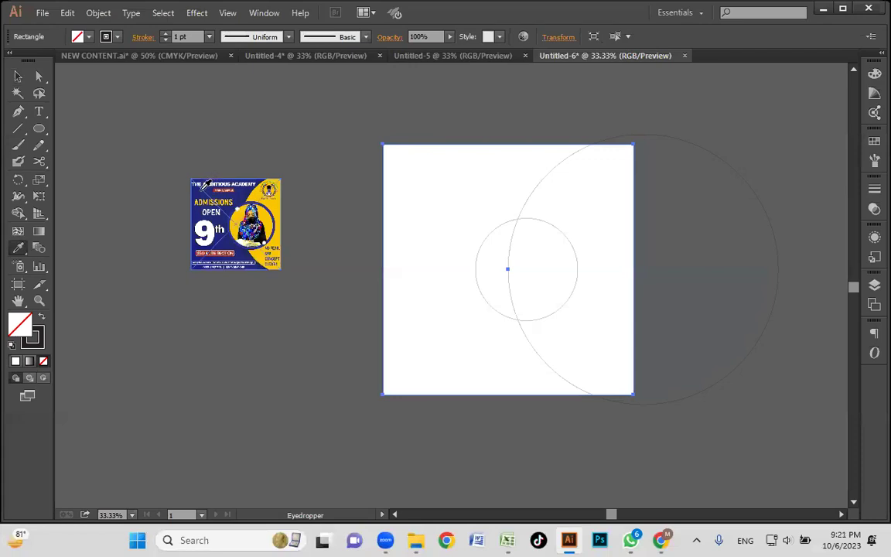
{"action": "left_click", "coordinate": [202, 187]}
{"action": "key", "text": "v"}
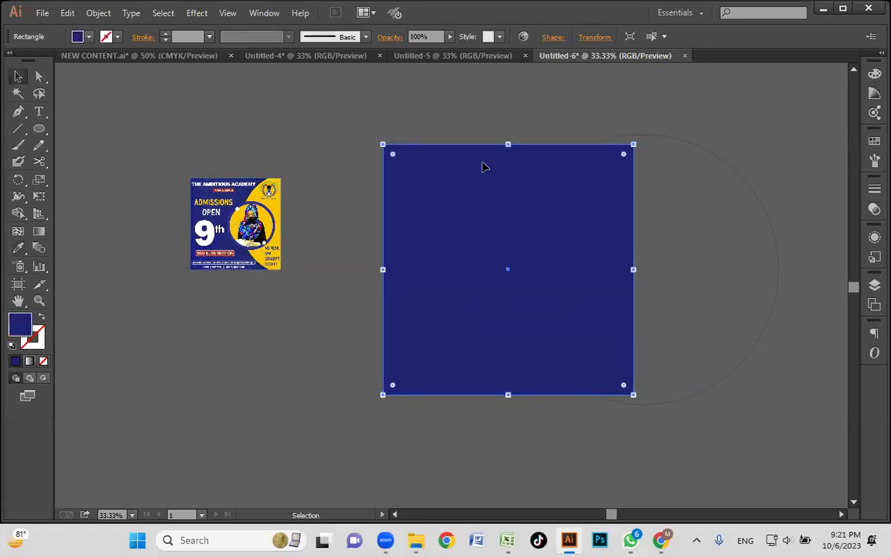
Send the navy background rectangle behind the two circles and clear the selection.
{"action": "left_click", "coordinate": [462, 147], "text": "shift"}
{"action": "left_click", "coordinate": [457, 161]}
{"action": "key", "text": "ctrl"}
{"action": "key", "text": "ctrl+shift+a"}
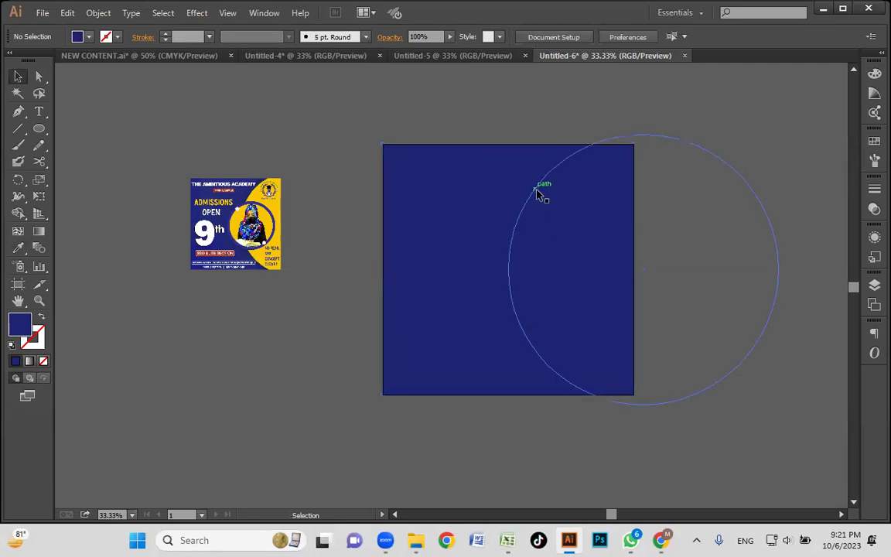
Fill the large circle with the yellow sampled from the sample poster.
{"action": "left_click", "coordinate": [538, 193]}
{"action": "key", "text": "i"}
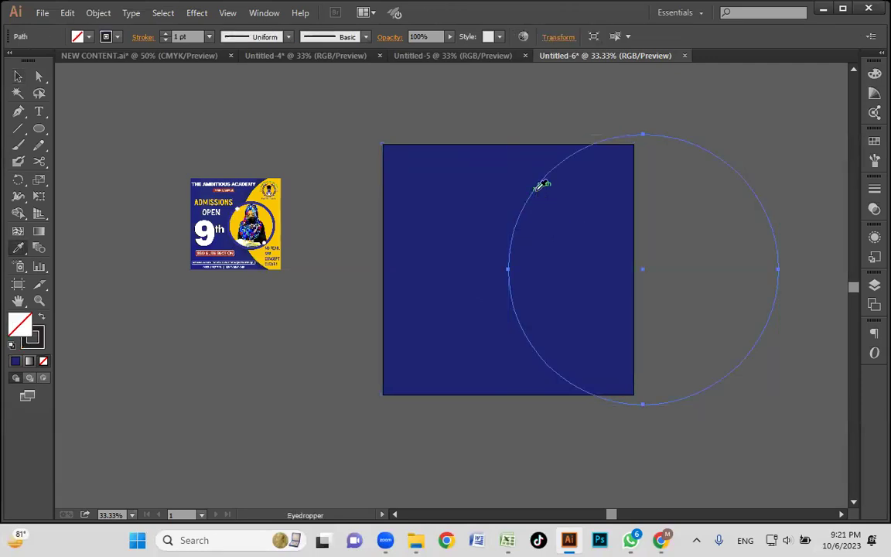
{"action": "left_click", "coordinate": [281, 201]}
{"action": "left_click", "coordinate": [17, 82]}
{"action": "key", "text": "ctrl+shift+a"}
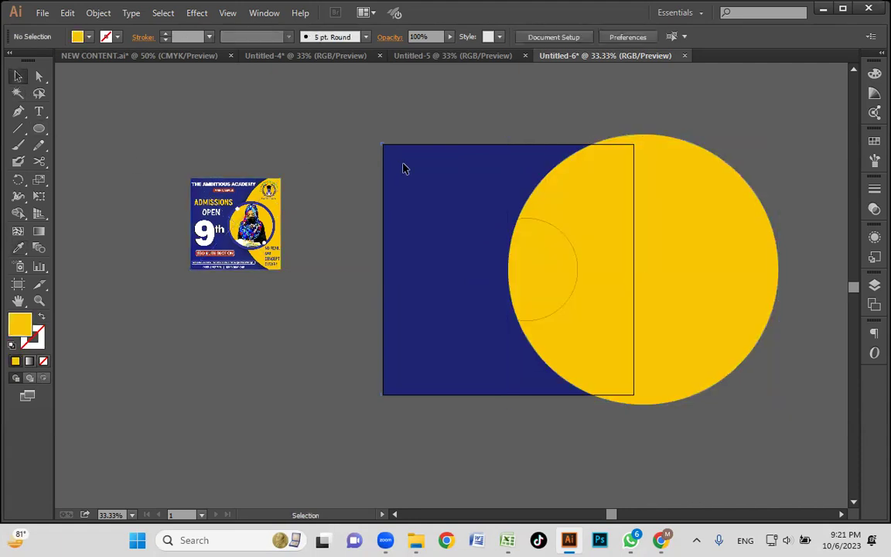
Fill the smaller circle with the same yellow as the large circle using the Eyedropper.
{"action": "left_click", "coordinate": [511, 224]}
{"action": "key", "text": "i"}
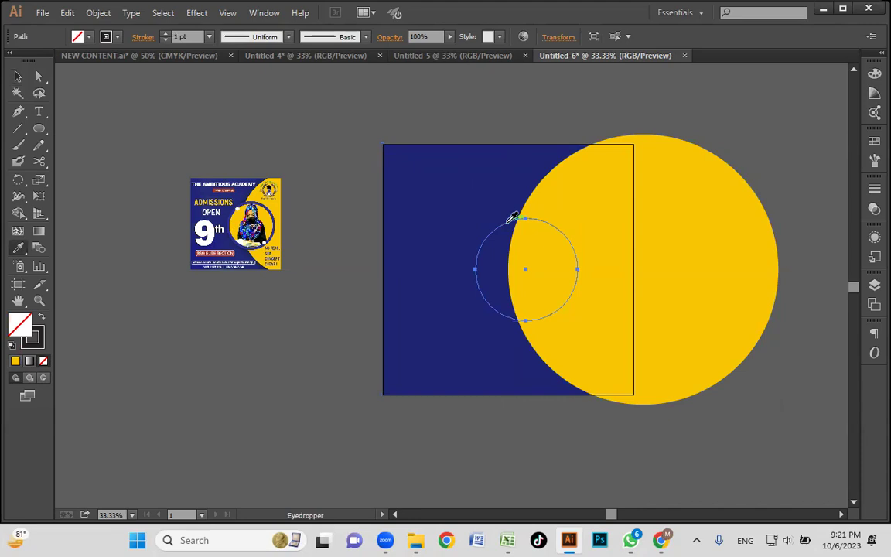
{"action": "left_click", "coordinate": [618, 222]}
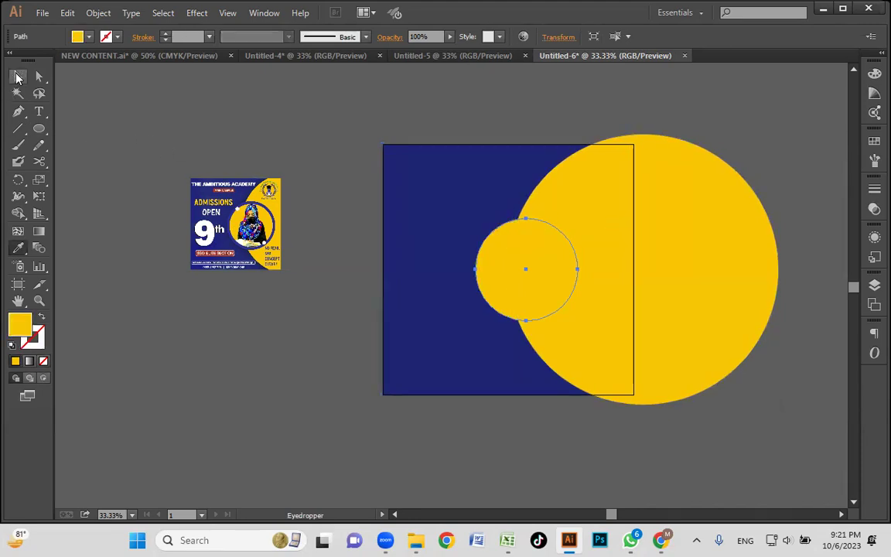
{"action": "left_click", "coordinate": [18, 76]}
{"action": "left_click", "coordinate": [343, 151]}
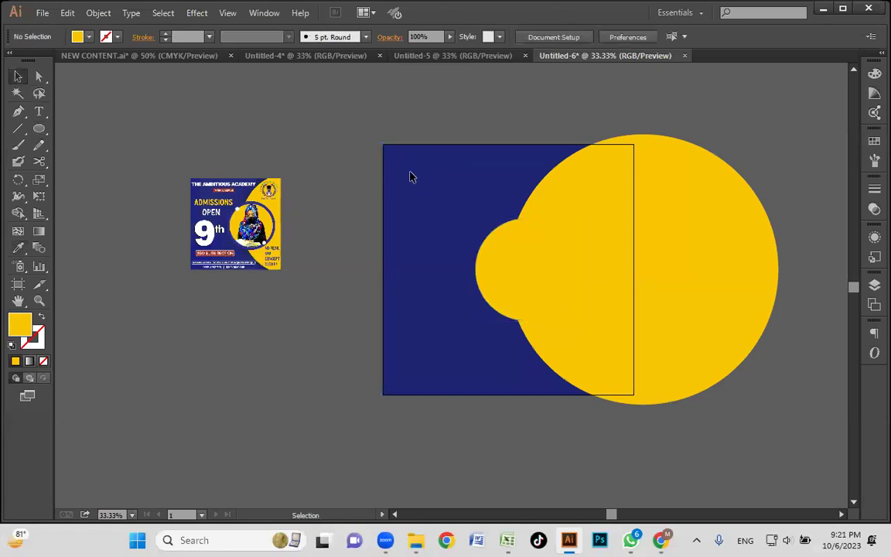
Draw a small upright rectangle between the sample image and the artboard and fill it with the background's navy blue.
{"action": "key", "text": "m"}
{"action": "left_click_drag", "start_coordinate": [324, 144], "coordinate": [356, 203]}
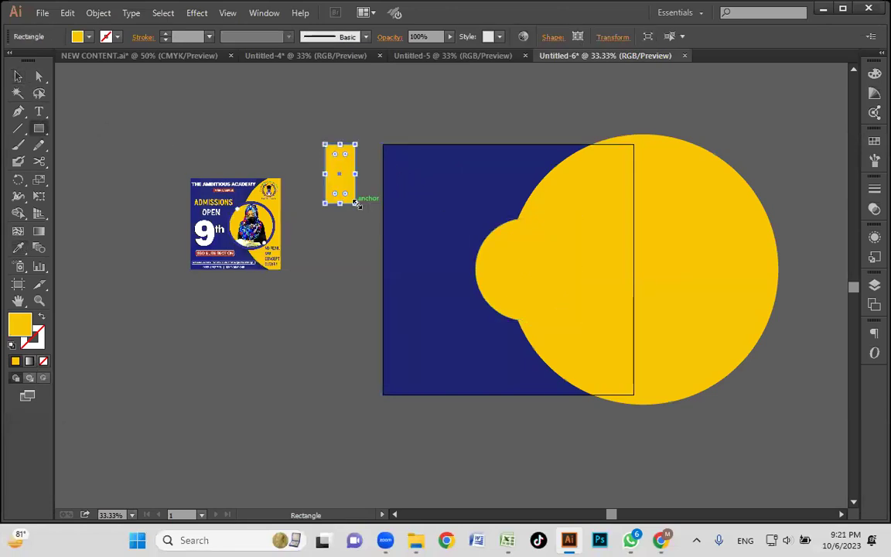
{"action": "key", "text": "i"}
{"action": "left_click", "coordinate": [433, 217]}
{"action": "key", "text": "v"}
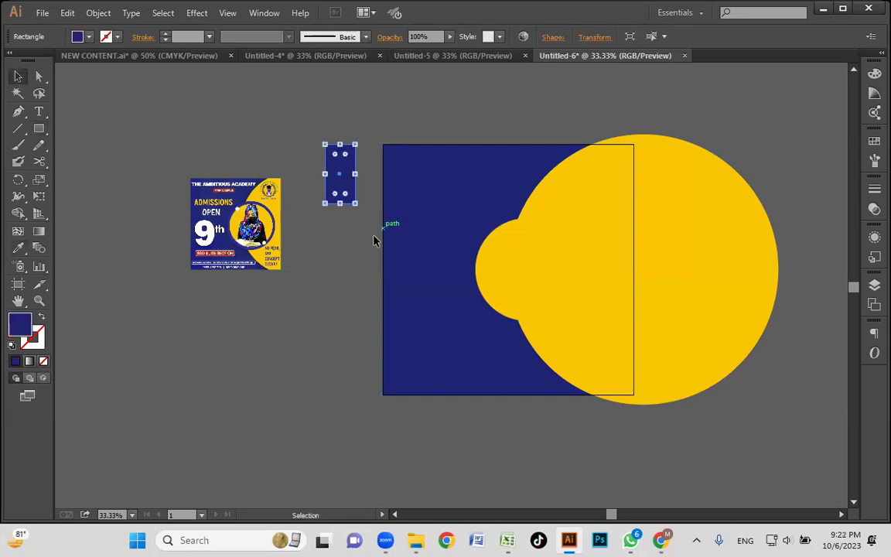
Duplicate the small navy rectangle directly below itself and fill the copy with the large circle's yellow.
{"action": "left_click_drag", "start_coordinate": [330, 190], "coordinate": [331, 269]}
{"action": "key", "text": "i"}
{"action": "left_click", "coordinate": [582, 263]}
{"action": "key", "text": "v"}
Save the navy and yellow of the two small rectangles as a new color group from the selected artwork, named Color Group 1.
{"action": "left_click", "coordinate": [308, 338]}
{"action": "left_click_drag", "start_coordinate": [307, 337], "coordinate": [347, 152]}
{"action": "left_click", "coordinate": [108, 42]}
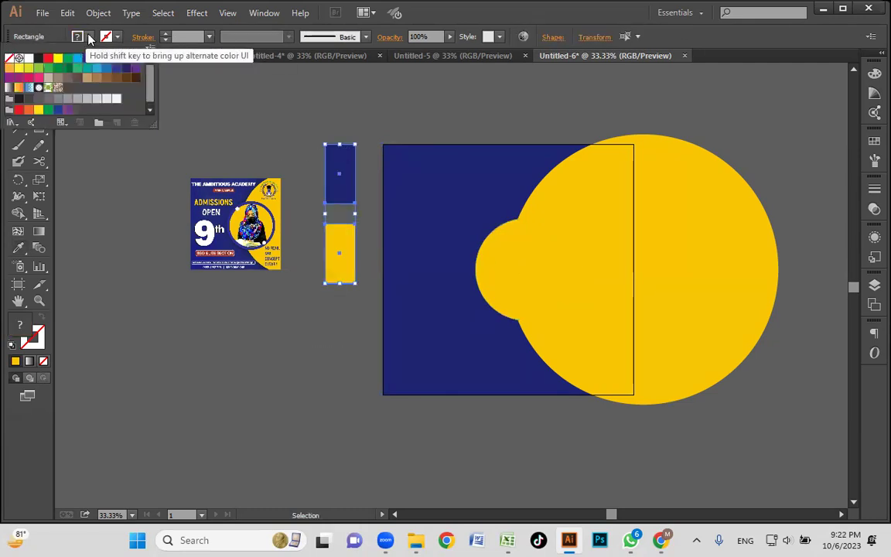
{"action": "left_click", "coordinate": [97, 122]}
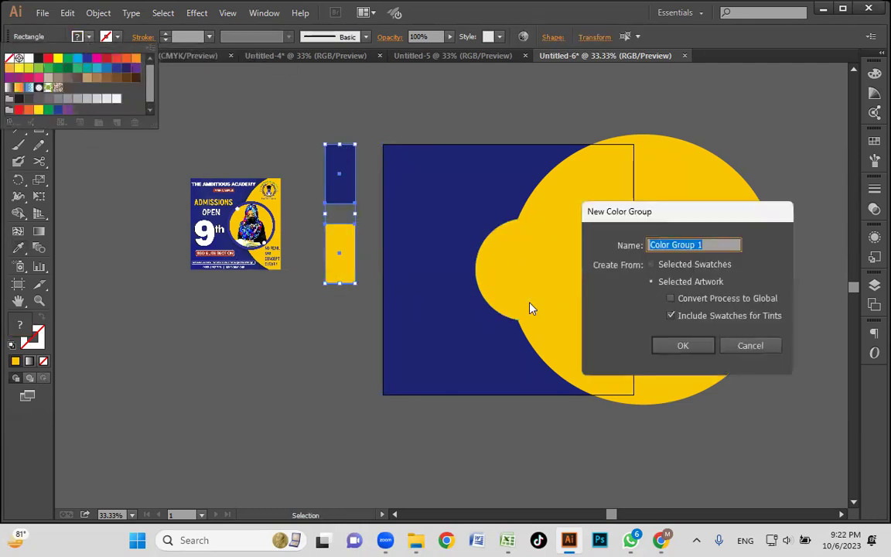
{"action": "left_click", "coordinate": [685, 346]}
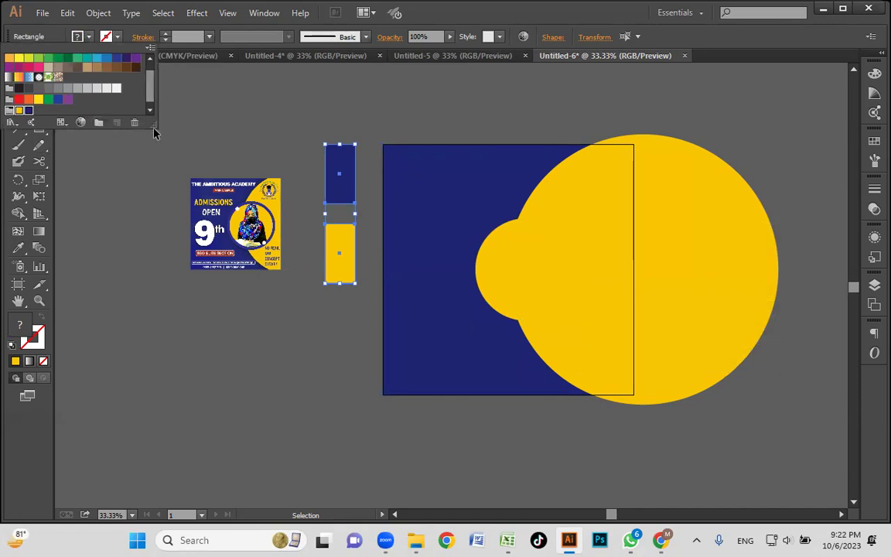
{"action": "left_click_drag", "start_coordinate": [153, 125], "coordinate": [153, 165]}
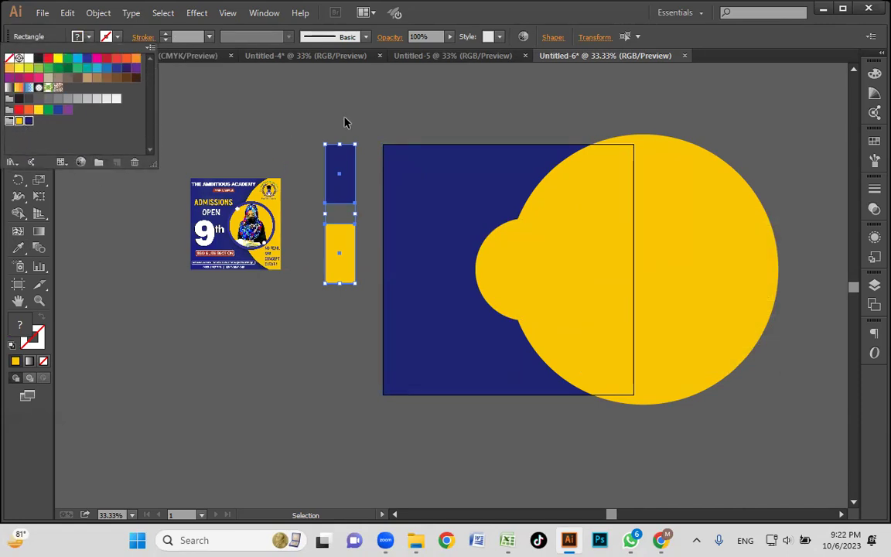
{"action": "key", "text": "Escape"}
Give the smaller circle a 16 pt stroke using the navy swatch from the saved color group.
{"action": "left_click", "coordinate": [542, 263]}
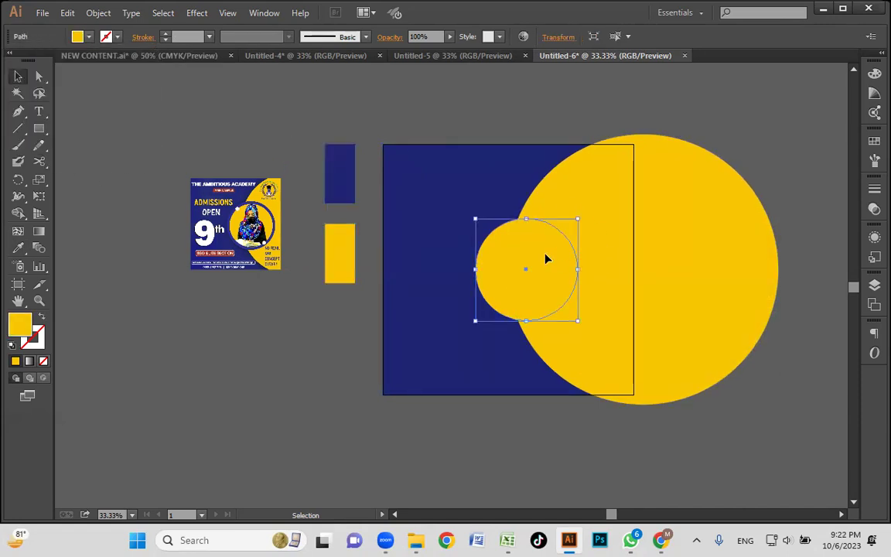
{"action": "left_click", "coordinate": [118, 38]}
{"action": "left_click_drag", "start_coordinate": [153, 124], "coordinate": [153, 176]}
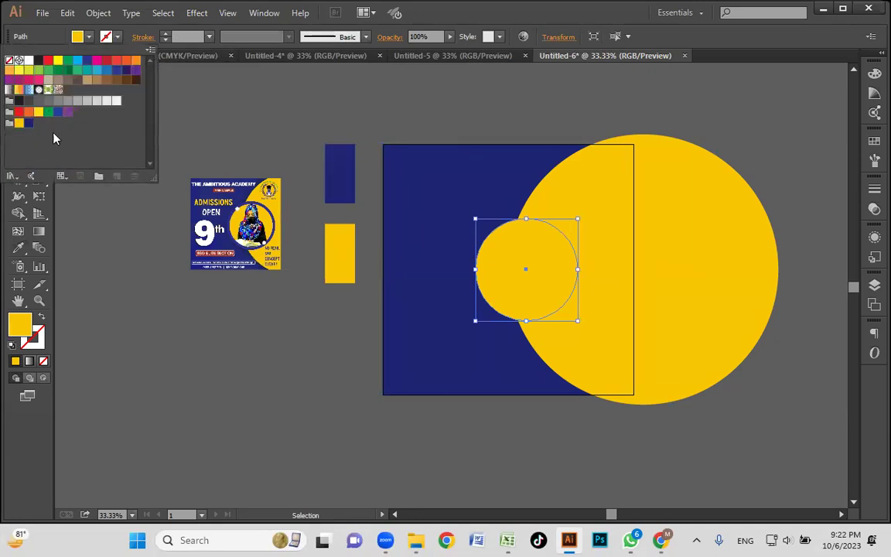
{"action": "left_click", "coordinate": [27, 123]}
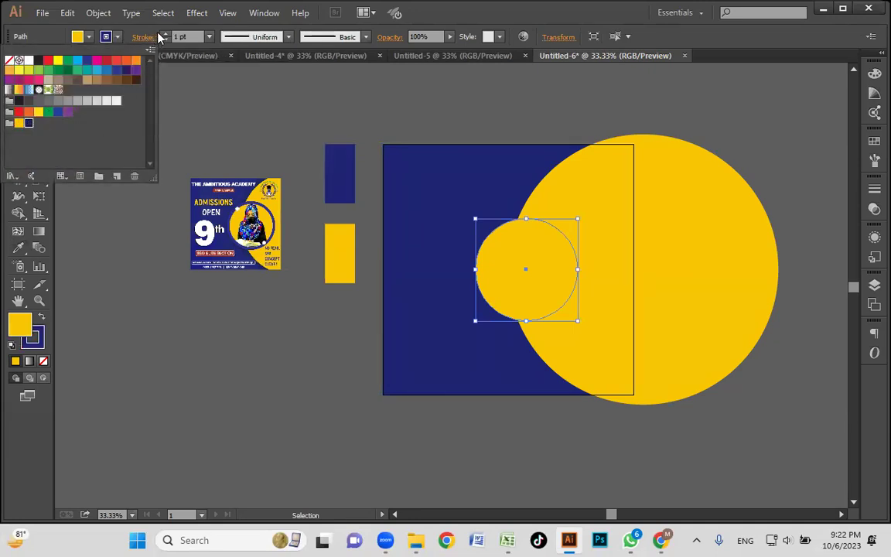
{"action": "left_click", "coordinate": [165, 36]}
{"action": "left_click", "coordinate": [164, 36]}
{"action": "left_click", "coordinate": [165, 37]}
{"action": "left_click", "coordinate": [165, 36]}
{"action": "left_click", "coordinate": [165, 36]}
{"action": "left_click", "coordinate": [165, 36]}
{"action": "left_click", "coordinate": [165, 36]}
{"action": "left_click", "coordinate": [165, 36]}
{"action": "left_click", "coordinate": [236, 137]}
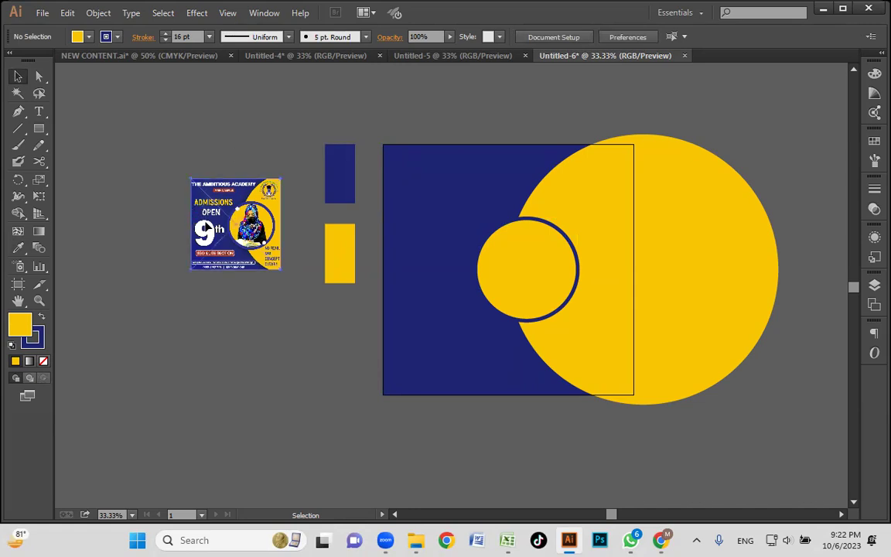
Enlarge the sample poster image to about 1008 × 1021 px and place it beside the two color rectangles.
{"action": "left_click", "coordinate": [193, 202]}
{"action": "left_click_drag", "start_coordinate": [188, 271], "coordinate": [80, 378]}
{"action": "left_click_drag", "start_coordinate": [166, 344], "coordinate": [195, 341]}
{"action": "left_click_drag", "start_coordinate": [109, 377], "coordinate": [76, 411]}
{"action": "left_click_drag", "start_coordinate": [224, 327], "coordinate": [224, 307]}
{"action": "left_click", "coordinate": [200, 100]}
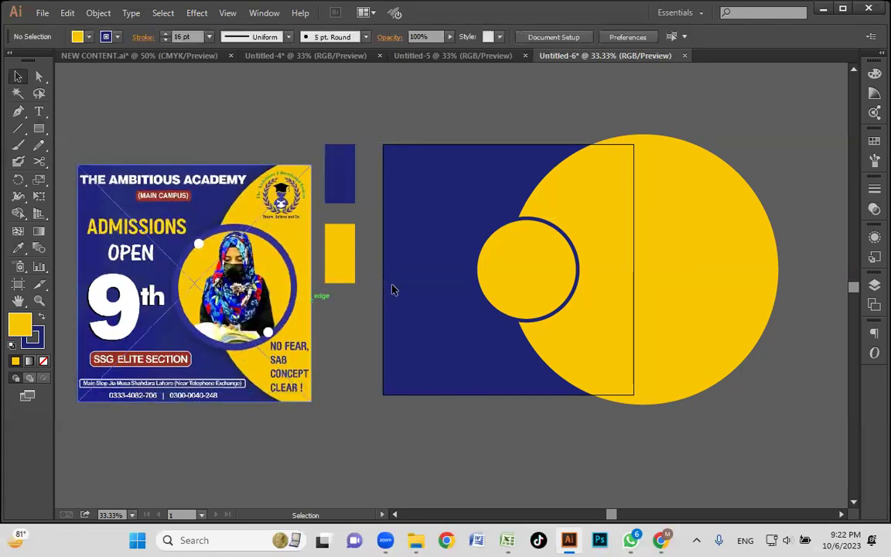
Increase the smaller circle's navy stroke weight to 32 pt.
{"action": "left_click", "coordinate": [475, 261]}
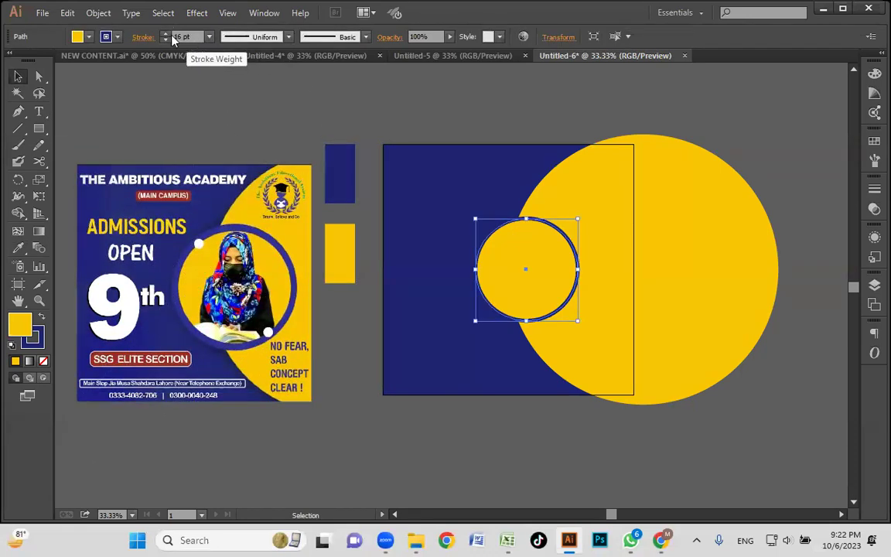
{"action": "left_click", "coordinate": [164, 33]}
{"action": "left_click", "coordinate": [165, 33]}
{"action": "left_click", "coordinate": [164, 34]}
{"action": "left_click", "coordinate": [164, 33]}
{"action": "left_click", "coordinate": [165, 34]}
{"action": "left_click", "coordinate": [164, 33]}
{"action": "left_click", "coordinate": [165, 33]}
{"action": "left_click", "coordinate": [165, 33]}
{"action": "left_click", "coordinate": [164, 33]}
{"action": "left_click", "coordinate": [165, 33]}
{"action": "left_click", "coordinate": [164, 33]}
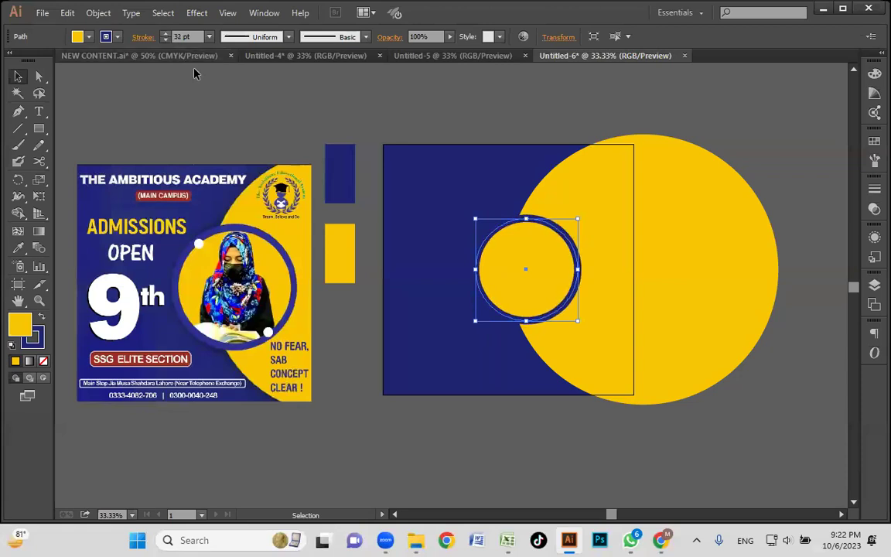
{"action": "left_click", "coordinate": [197, 110]}
Set the smaller circle's navy stroke weight to 25 pt.
{"action": "left_click", "coordinate": [537, 274]}
{"action": "left_click", "coordinate": [165, 39]}
{"action": "left_click", "coordinate": [164, 39]}
{"action": "left_click", "coordinate": [165, 40]}
{"action": "left_click", "coordinate": [165, 39]}
{"action": "left_click", "coordinate": [165, 40]}
{"action": "left_click", "coordinate": [165, 39]}
{"action": "left_click", "coordinate": [164, 39]}
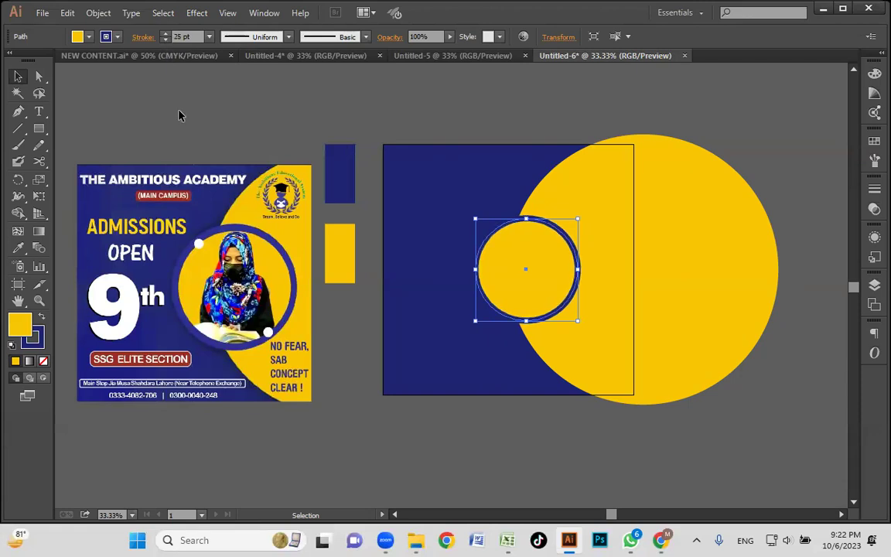
{"action": "left_click", "coordinate": [182, 115]}
Draw a tiny circle inside the upper-left part of the navy-outlined circle with the Ellipse tool.
{"action": "left_click", "coordinate": [211, 218]}
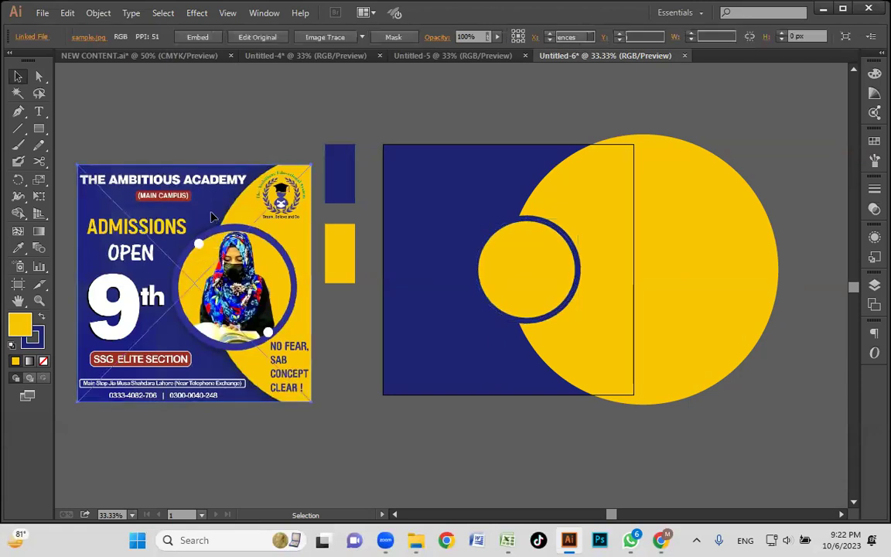
{"action": "key", "text": "ctrl+shift+a"}
{"action": "key", "text": "l"}
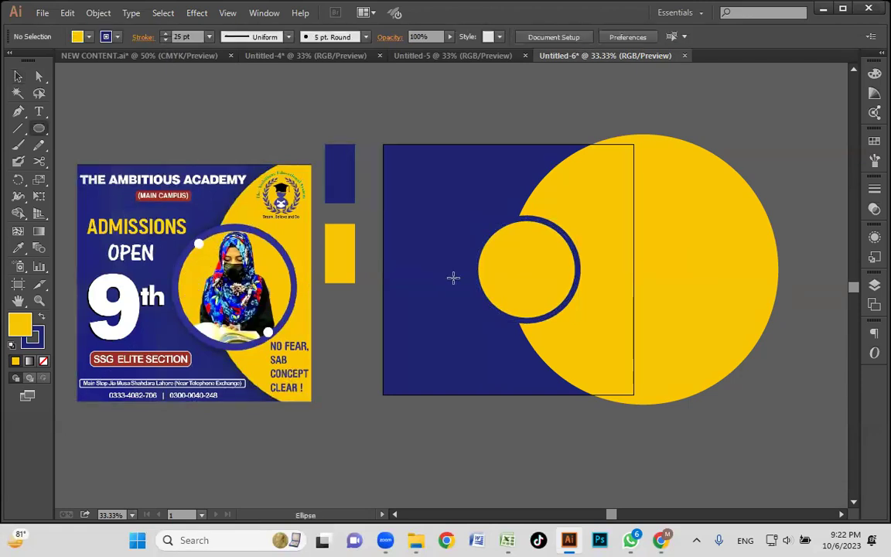
{"action": "left_click_drag", "start_coordinate": [504, 257], "coordinate": [504, 264]}
{"action": "key", "text": "v"}
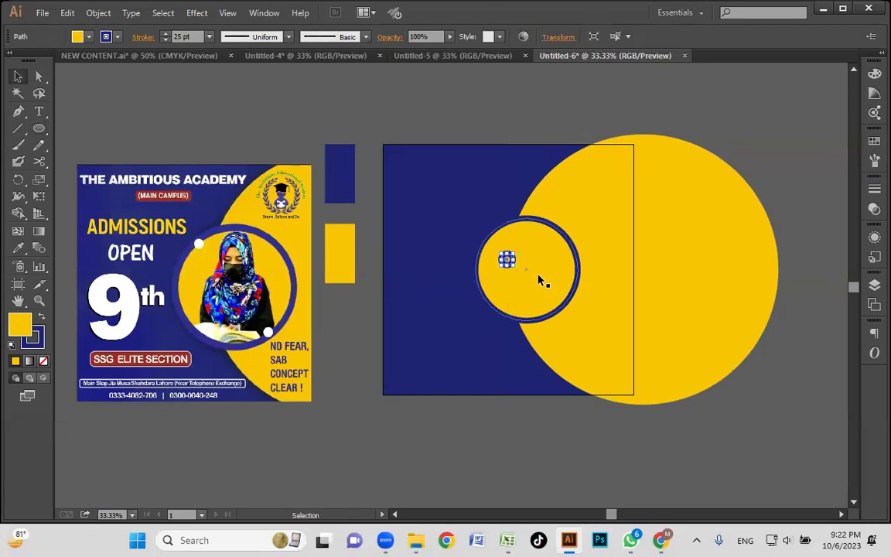
Remove the tiny circle's stroke and fill it with white.
{"action": "left_click", "coordinate": [453, 99]}
{"action": "left_click", "coordinate": [506, 259]}
{"action": "left_click", "coordinate": [115, 38]}
{"action": "left_click", "coordinate": [9, 60]}
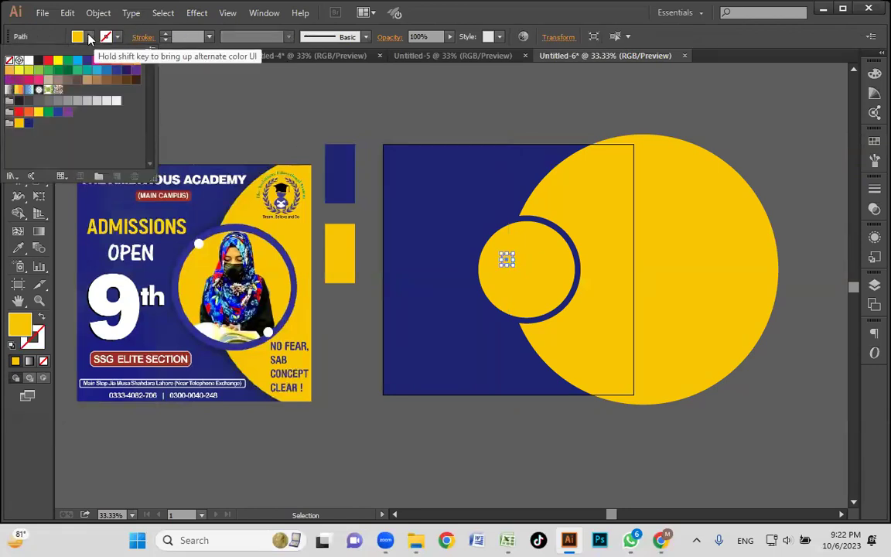
{"action": "left_click", "coordinate": [88, 37]}
{"action": "left_click", "coordinate": [422, 136]}
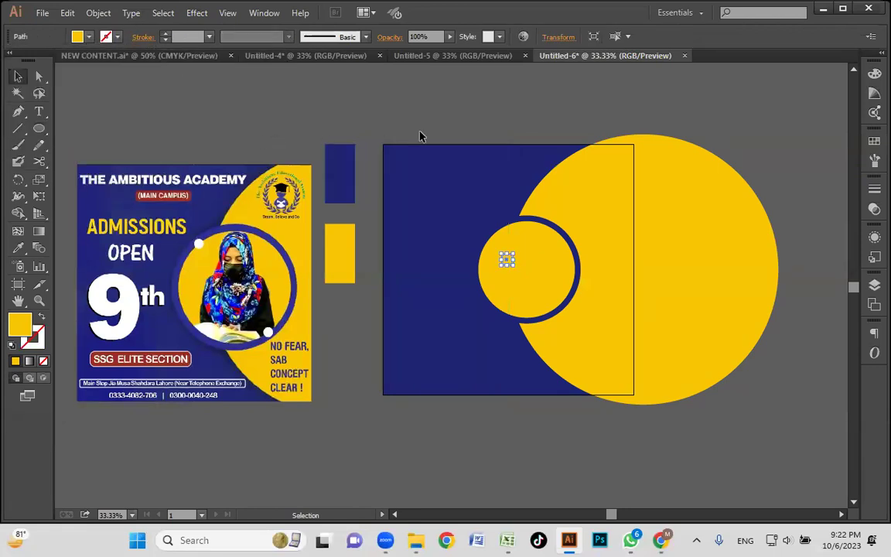
{"action": "left_click", "coordinate": [88, 37]}
{"action": "left_click", "coordinate": [29, 62]}
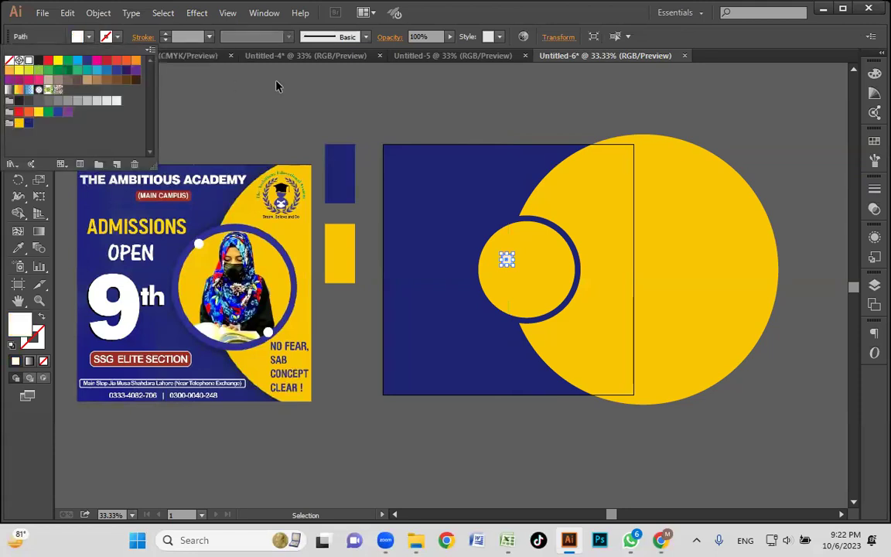
{"action": "left_click", "coordinate": [338, 115]}
{"action": "left_click", "coordinate": [337, 115]}
Place the white dot on the navy ring's upper-left edge and a copy of it on the ring's lower-right edge, as in the sample.
{"action": "left_click_drag", "start_coordinate": [528, 124], "coordinate": [682, 384]}
{"action": "key", "text": "ctrl+shift+a"}
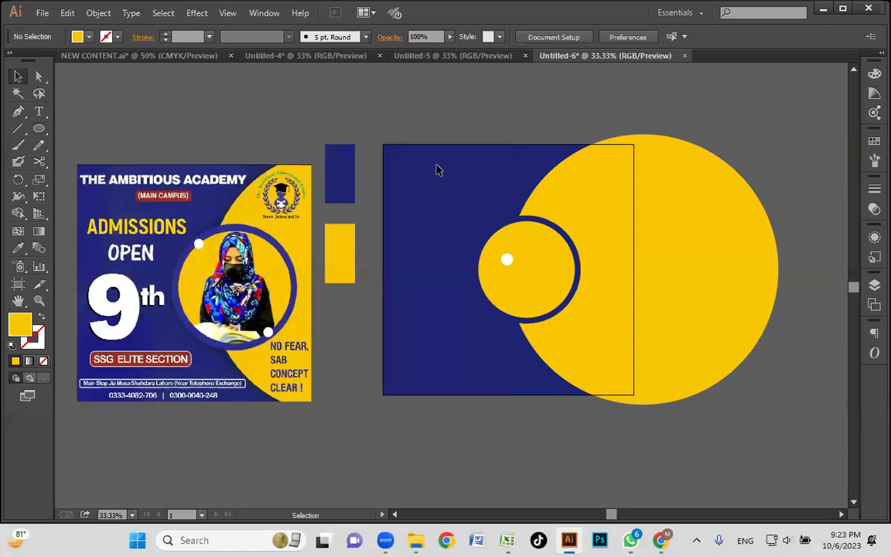
{"action": "left_click_drag", "start_coordinate": [507, 261], "coordinate": [556, 310]}
{"action": "key", "text": "ctrl+shift+a"}
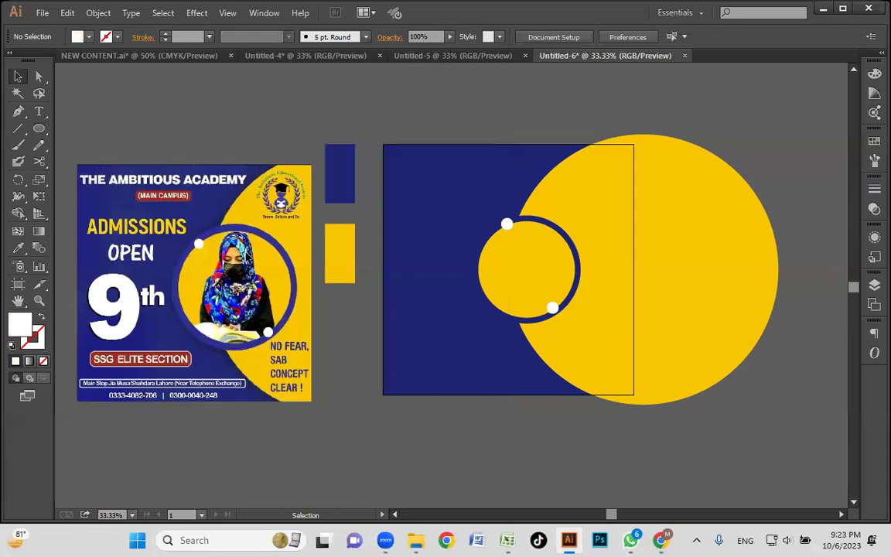
Move the sample poster image up slightly to Y 540 px, level with the artboard's vertical centre.
{"action": "scroll", "coordinate": [284, 275], "scroll_direction": "left", "scroll_amount": 2}
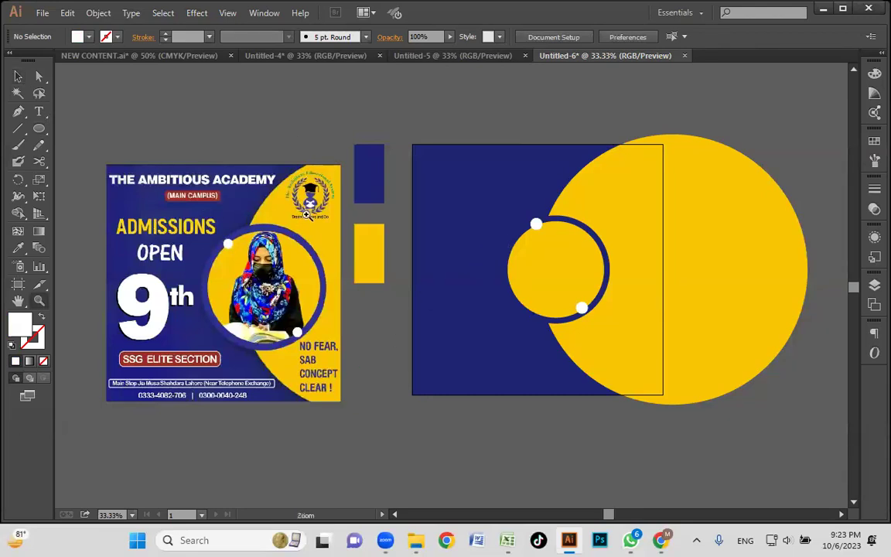
{"action": "key", "text": "v"}
{"action": "key", "text": "ctrl+a"}
{"action": "left_click", "coordinate": [205, 123]}
{"action": "left_click_drag", "start_coordinate": [213, 257], "coordinate": [212, 245]}
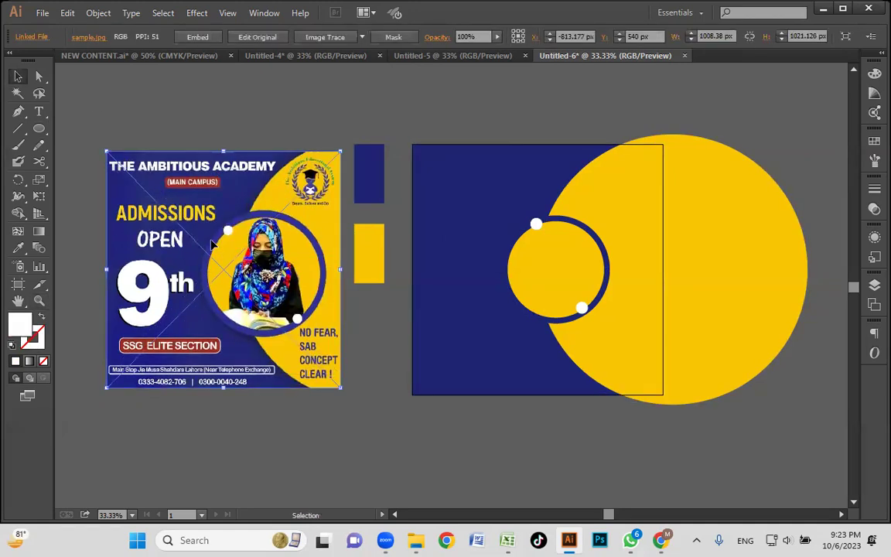
{"action": "key", "text": "ctrl+shift+a"}
Add the text "Al ilm Science Academy" at 52 pt in the upper-left area of the artboard.
{"action": "key", "text": "z"}
{"action": "left_click", "coordinate": [462, 324]}
{"action": "left_click_drag", "start_coordinate": [462, 324], "coordinate": [603, 390]}
{"action": "key", "text": "v"}
{"action": "left_click", "coordinate": [576, 218]}
{"action": "key", "text": "ctrl+shift+a"}
{"action": "left_click", "coordinate": [690, 274]}
{"action": "key", "text": "ctrl+shift+a"}
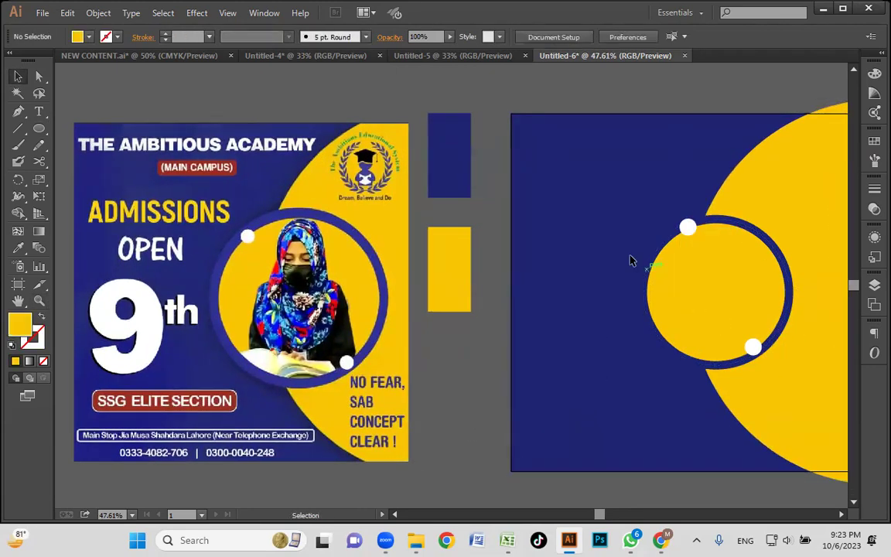
{"action": "key", "text": "t"}
{"action": "left_click", "coordinate": [532, 158]}
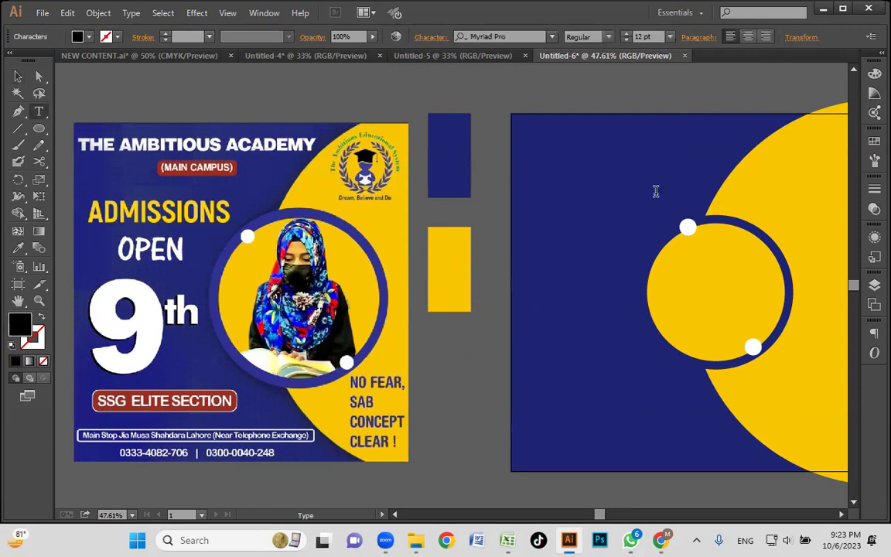
{"action": "key", "text": "Escape"}
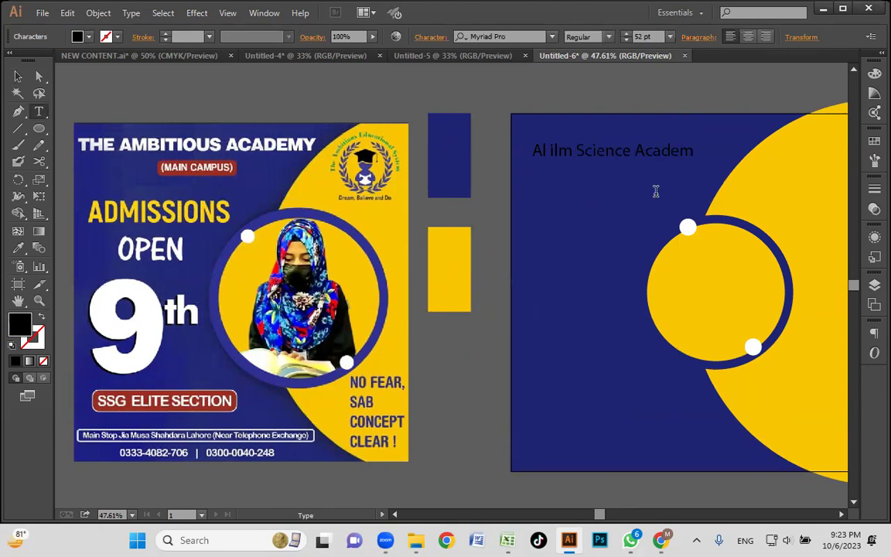
{"action": "key", "text": "Escape"}
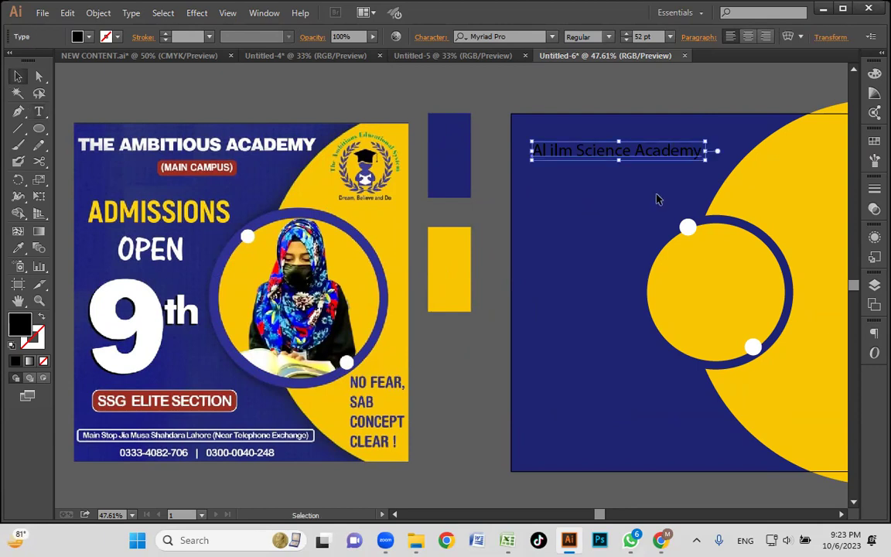
Fill the academy title with white and set its font to Poppins Bold.
{"action": "left_click", "coordinate": [89, 36]}
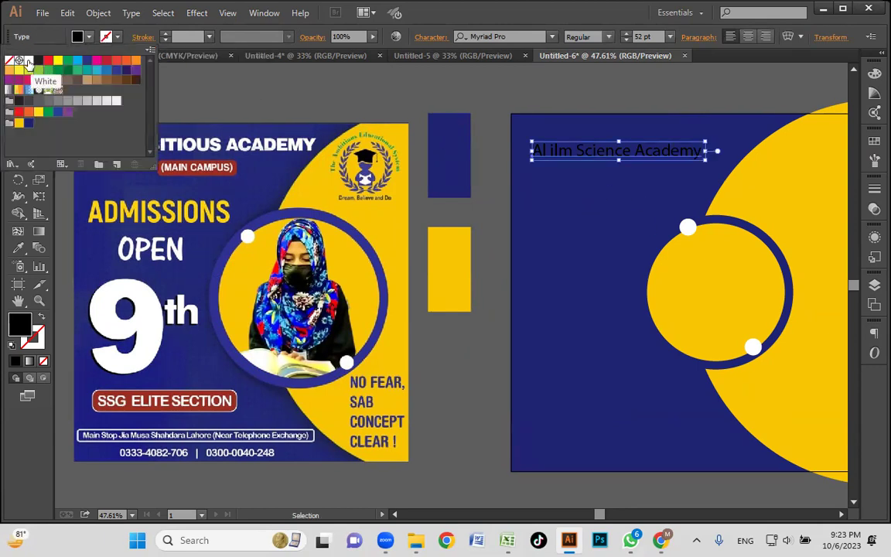
{"action": "left_click", "coordinate": [29, 60]}
{"action": "left_click", "coordinate": [545, 93]}
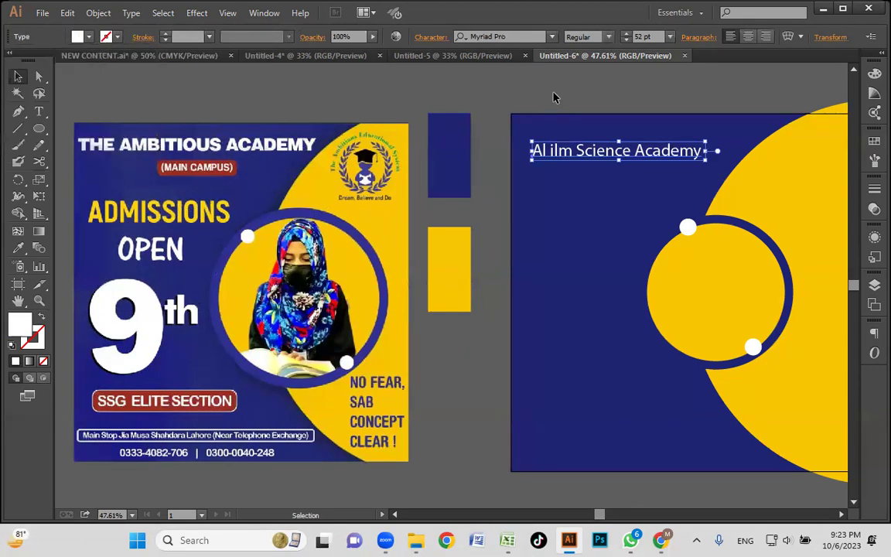
{"action": "left_click", "coordinate": [618, 151]}
{"action": "left_click", "coordinate": [495, 37]}
{"action": "type", "text": "pl"}
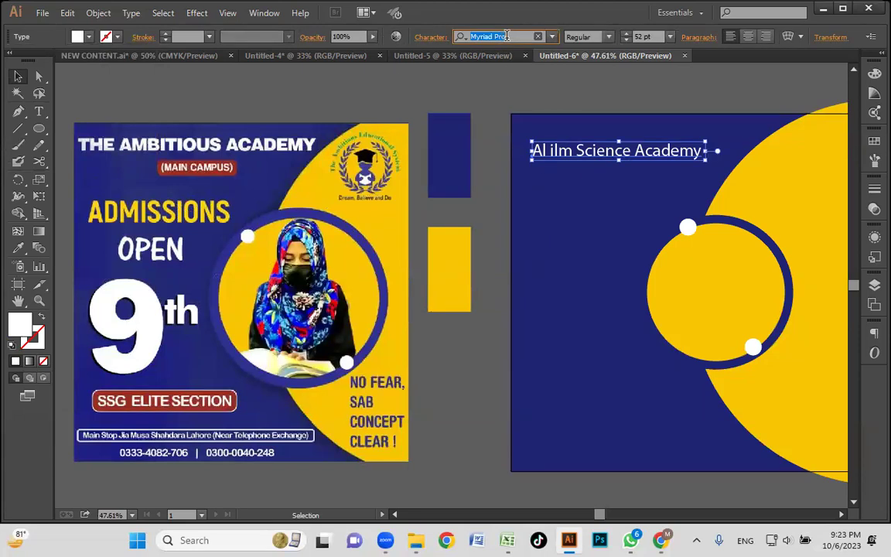
{"action": "type", "text": "oppins"}
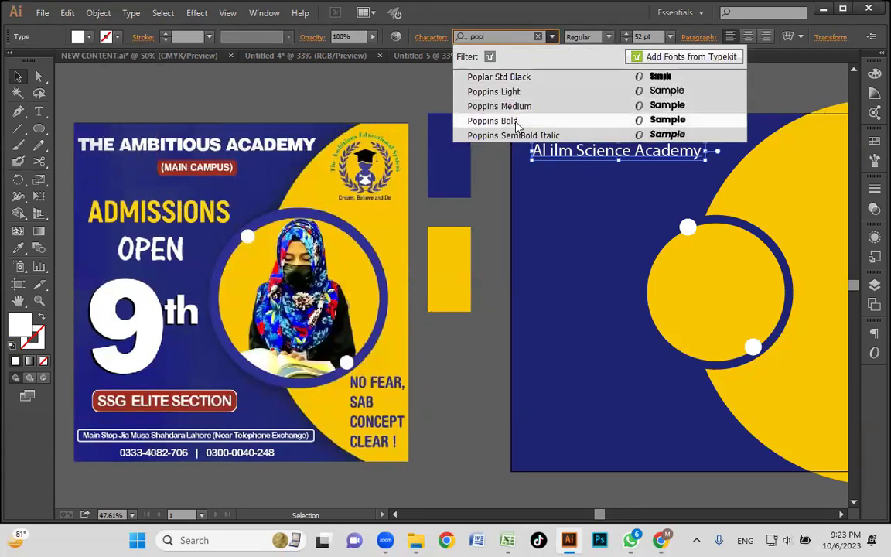
{"action": "left_click", "coordinate": [484, 122]}
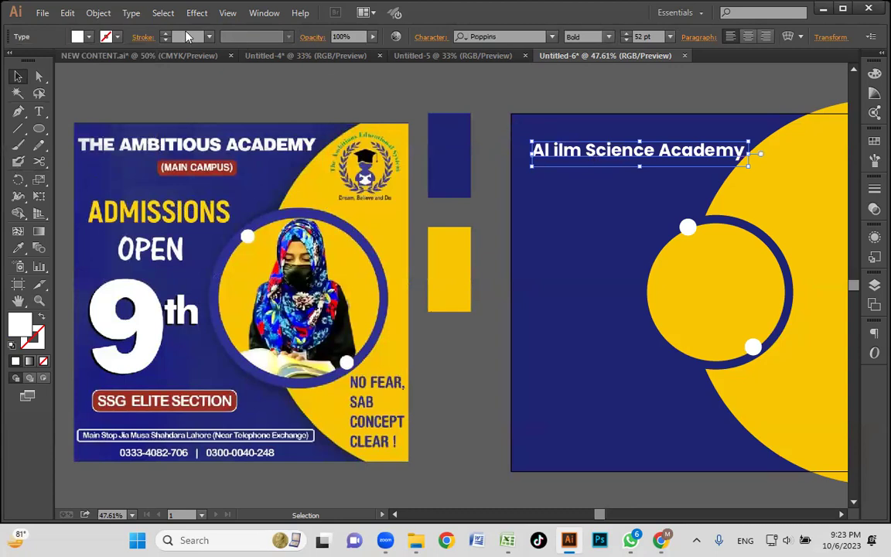
Convert the academy title to uppercase and move it up and slightly left, close to the artboard's top-left corner.
{"action": "left_click", "coordinate": [129, 14]}
{"action": "mouse_move", "coordinate": [164, 225]}
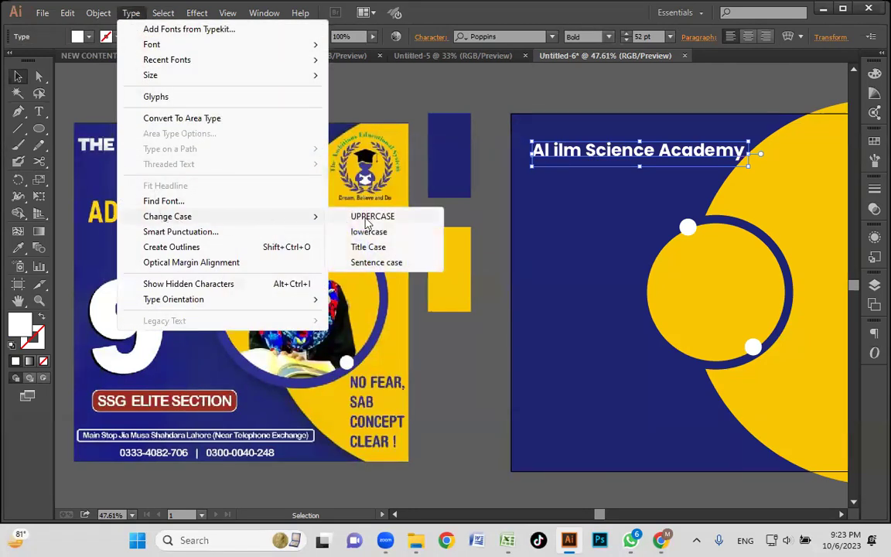
{"action": "left_click", "coordinate": [379, 215]}
{"action": "left_click_drag", "start_coordinate": [626, 154], "coordinate": [619, 139]}
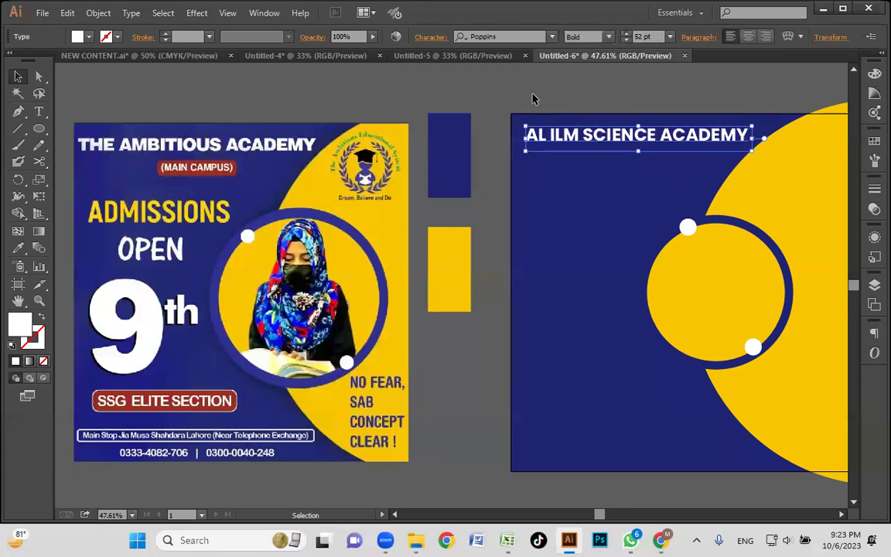
{"action": "left_click_drag", "start_coordinate": [572, 143], "coordinate": [584, 180]}
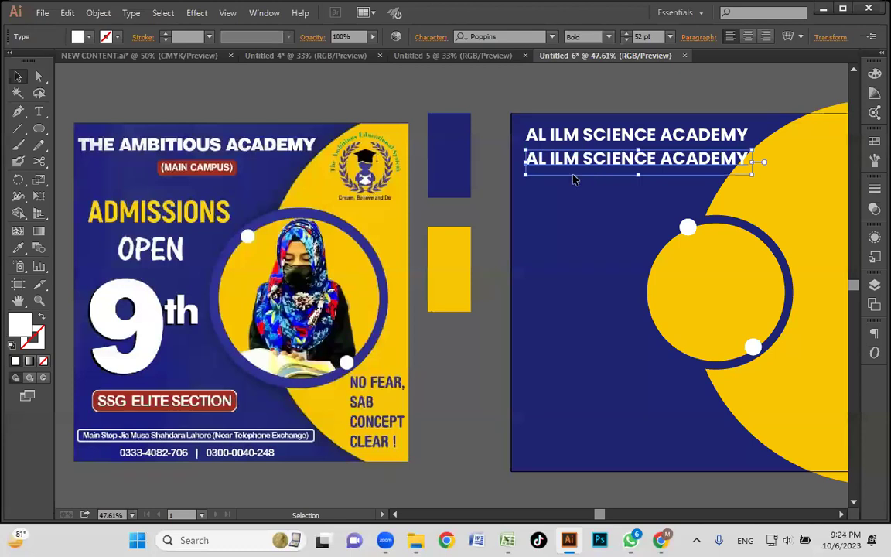
{"action": "key", "text": "Delete"}
{"action": "left_click", "coordinate": [562, 149]}
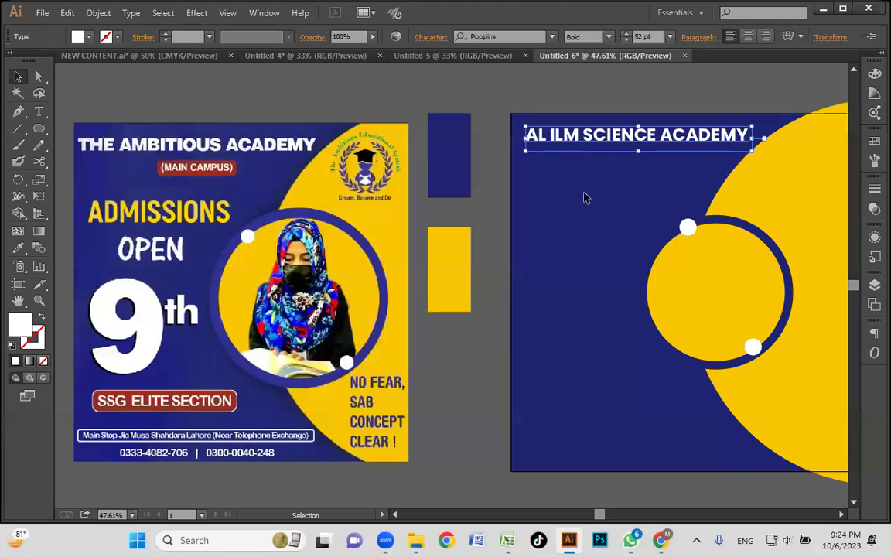
Place five copies of the white academy title down the navy area of the artboard as placeholders for the other text lines.
{"action": "left_click", "coordinate": [577, 163]}
{"action": "left_click_drag", "start_coordinate": [610, 133], "coordinate": [605, 390]}
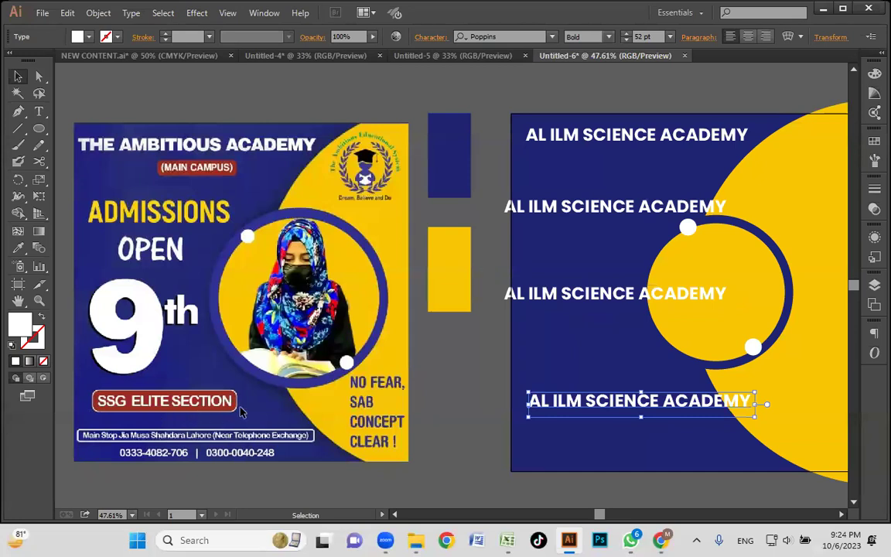
{"action": "scroll", "coordinate": [574, 356], "scroll_direction": "down", "scroll_amount": 2}
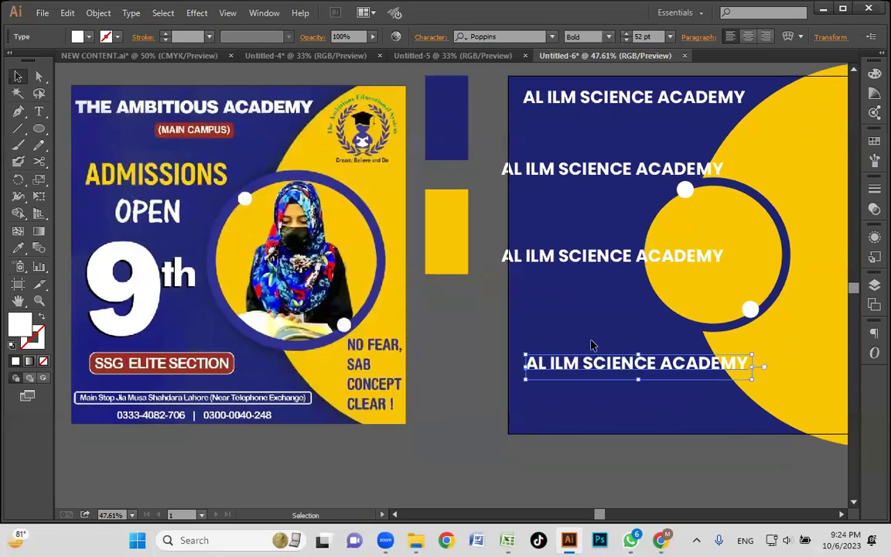
{"action": "left_click_drag", "start_coordinate": [602, 367], "coordinate": [588, 421]}
{"action": "left_click", "coordinate": [495, 342]}
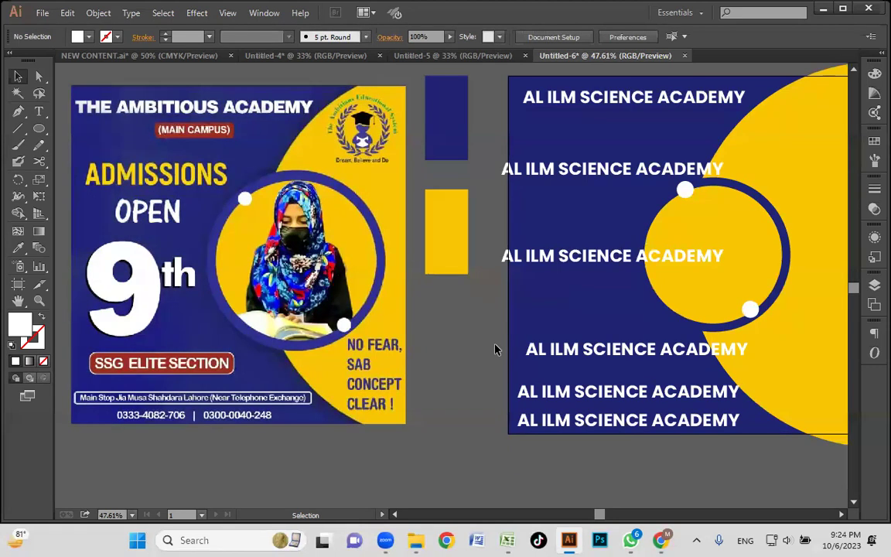
Replace the text of the first title copy below the heading with ADMISSIONS.
{"action": "triple_click", "coordinate": [576, 172]}
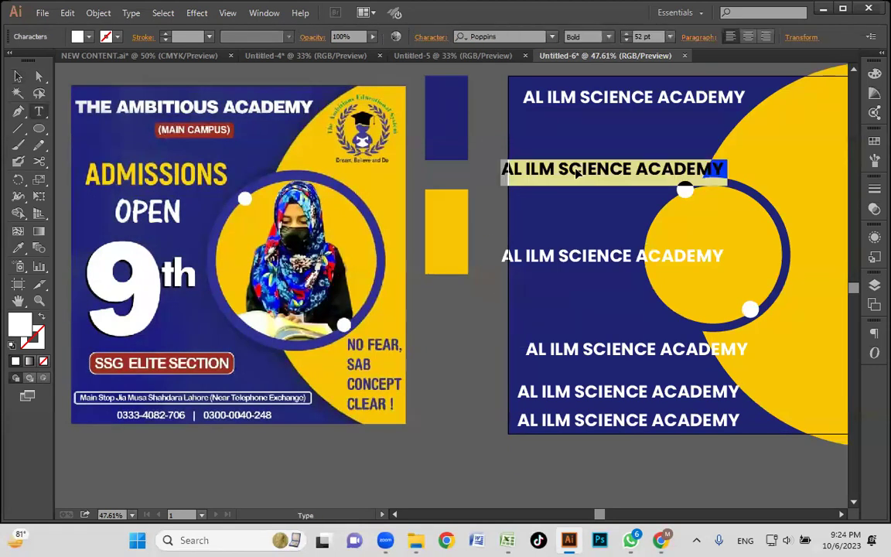
{"action": "type", "text": "c"}
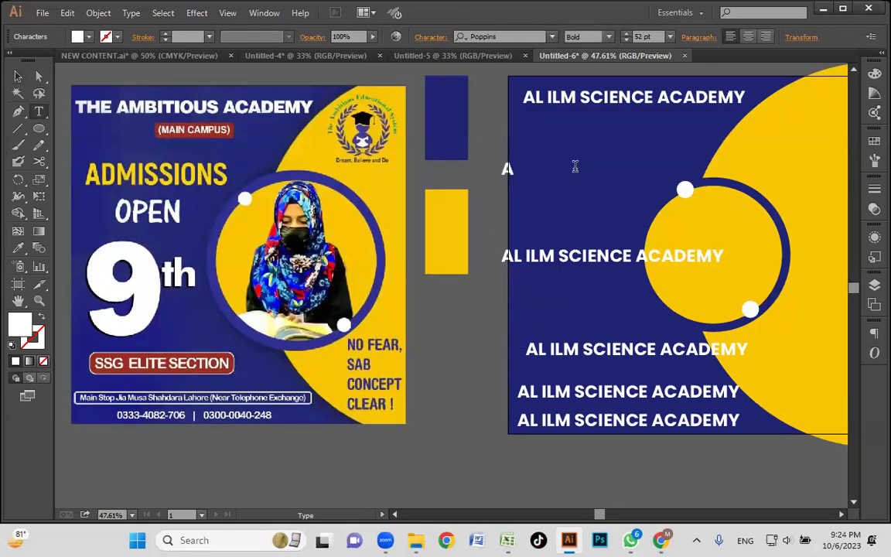
{"action": "type", "text": "DMISSI"}
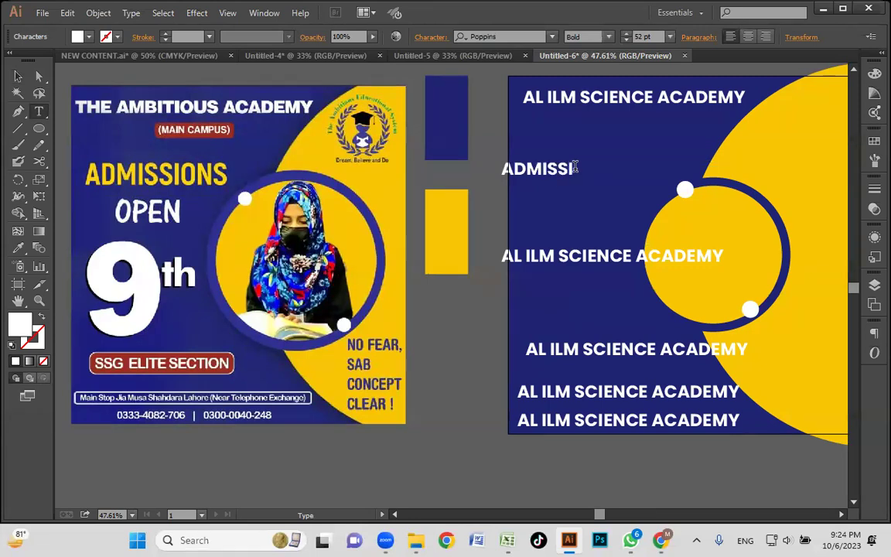
{"action": "type", "text": "ONS"}
{"action": "key", "text": "Escape"}
Align ADMISSIONS with the title's left edge, enlarge it to about 73 pt and fill it with the large circle's yellow.
{"action": "left_click_drag", "start_coordinate": [576, 166], "coordinate": [677, 161]}
{"action": "key", "text": "i"}
{"action": "left_click", "coordinate": [781, 159]}
{"action": "key", "text": "v"}
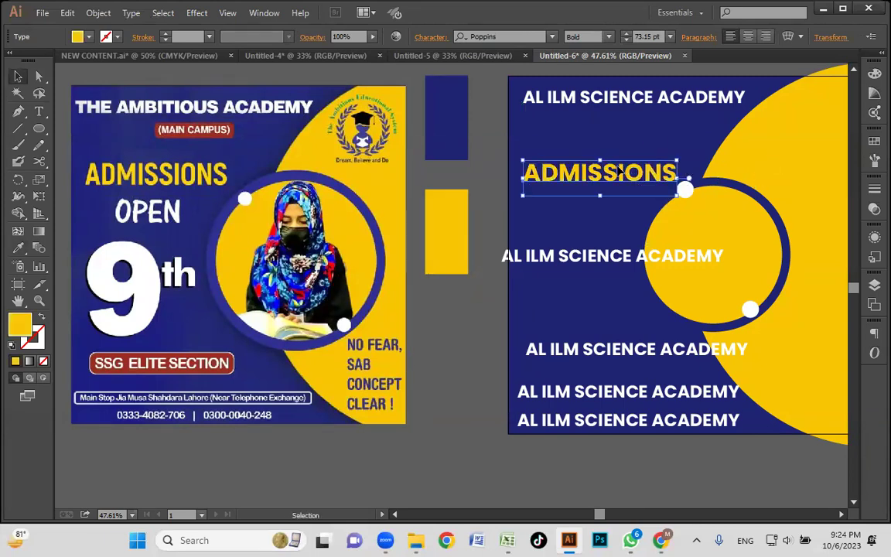
Duplicate ADMISSIONS directly below itself and change the copy to OPEN at about 106 pt.
{"action": "left_click_drag", "start_coordinate": [600, 175], "coordinate": [545, 254]}
{"action": "double_click", "coordinate": [594, 211]}
{"action": "type", "text": "OPEN"}
{"action": "key", "text": "Escape"}
Fill OPEN with white sampled from the sample poster and move it up slightly, closer to ADMISSIONS.
{"action": "key", "text": "i"}
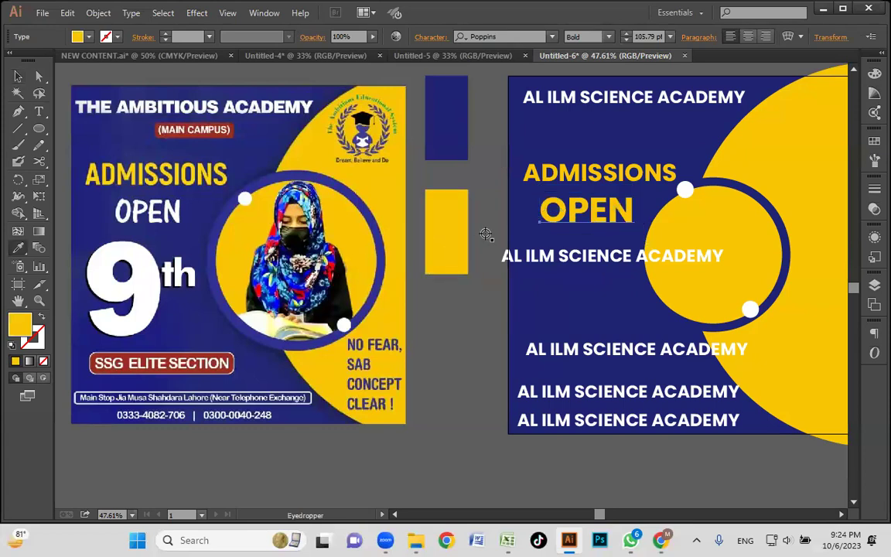
{"action": "left_click", "coordinate": [152, 286]}
{"action": "key", "text": "v"}
{"action": "left_click_drag", "start_coordinate": [586, 211], "coordinate": [590, 205]}
{"action": "left_click", "coordinate": [460, 155]}
{"action": "left_click", "coordinate": [447, 170]}
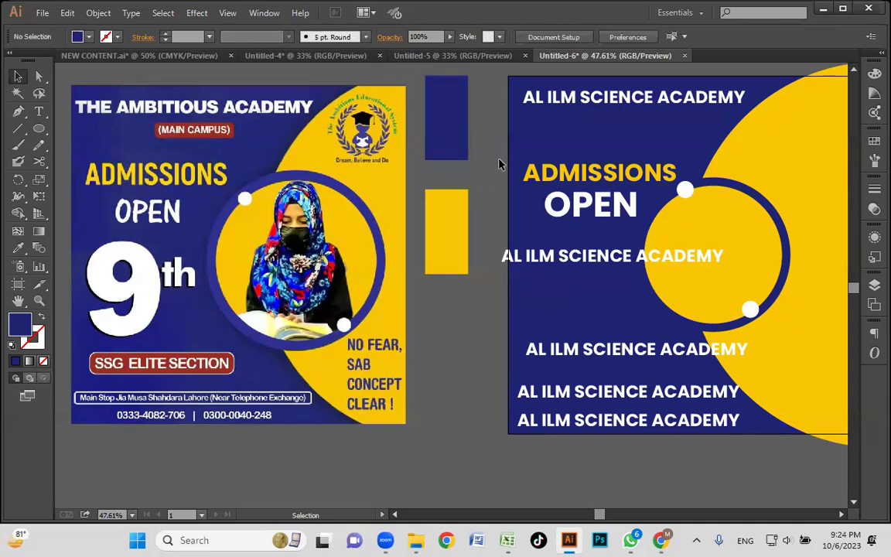
{"action": "left_click", "coordinate": [465, 141]}
{"action": "left_click_drag", "start_coordinate": [456, 136], "coordinate": [644, 140]}
{"action": "key", "text": "i"}
{"action": "left_click", "coordinate": [748, 169]}
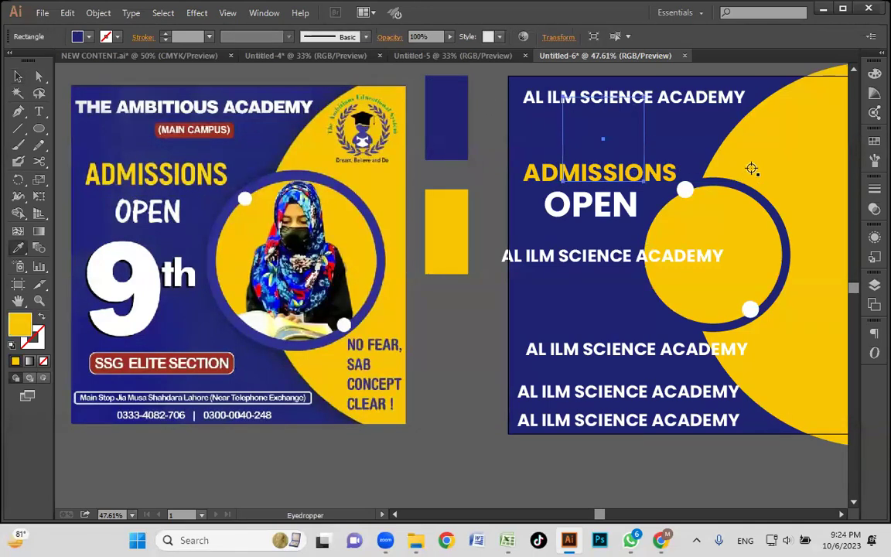
{"action": "key", "text": "v"}
{"action": "left_click_drag", "start_coordinate": [607, 98], "coordinate": [684, 145]}
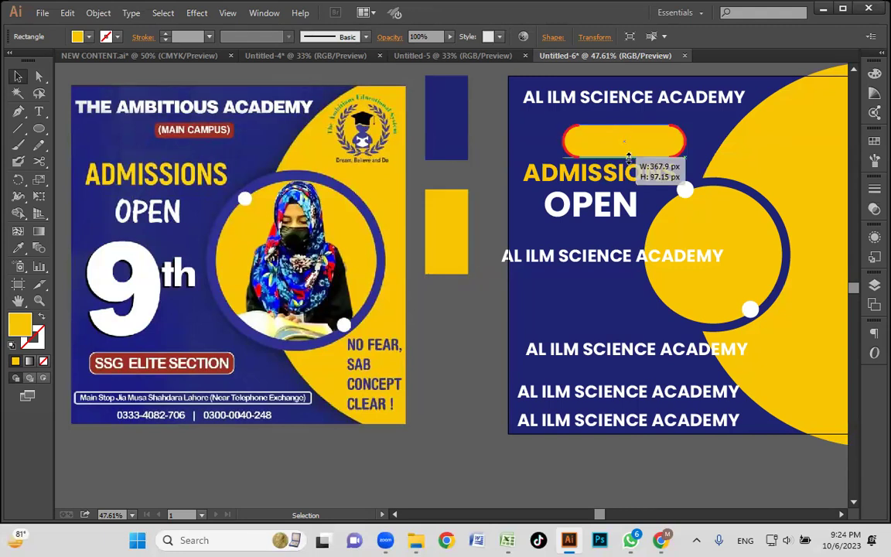
{"action": "left_click_drag", "start_coordinate": [614, 142], "coordinate": [606, 138]}
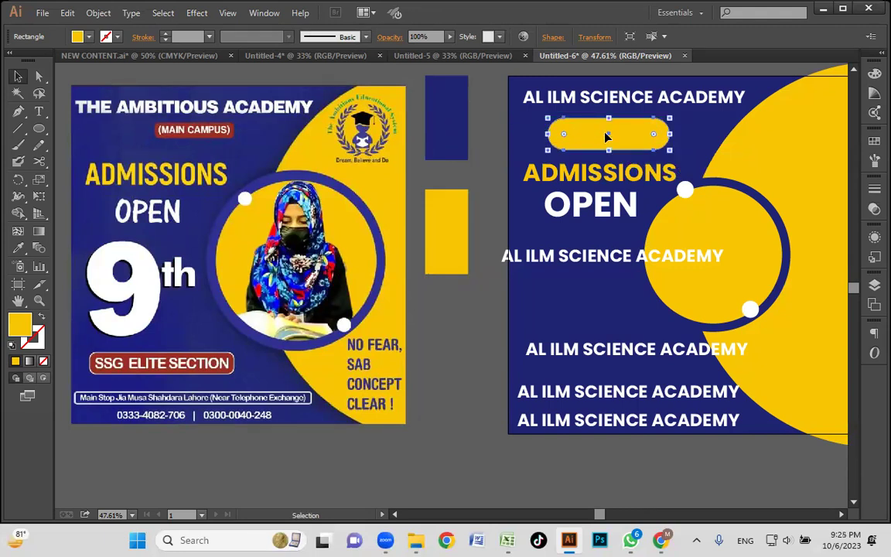
{"action": "key", "text": "Delete"}
Draw a flat yellow rectangle with rounded corners between the academy title and ADMISSIONS, and adjust its width, height and position.
{"action": "key", "text": "m"}
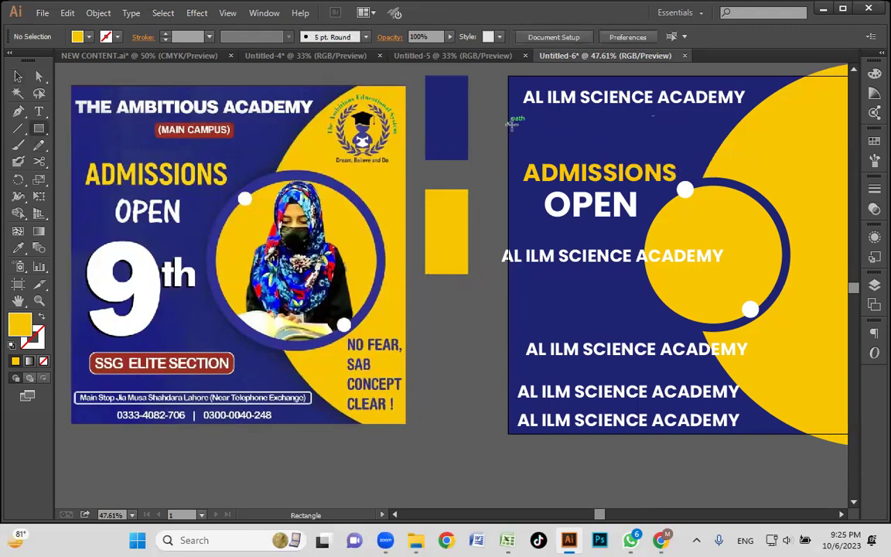
{"action": "left_click_drag", "start_coordinate": [548, 119], "coordinate": [651, 127]}
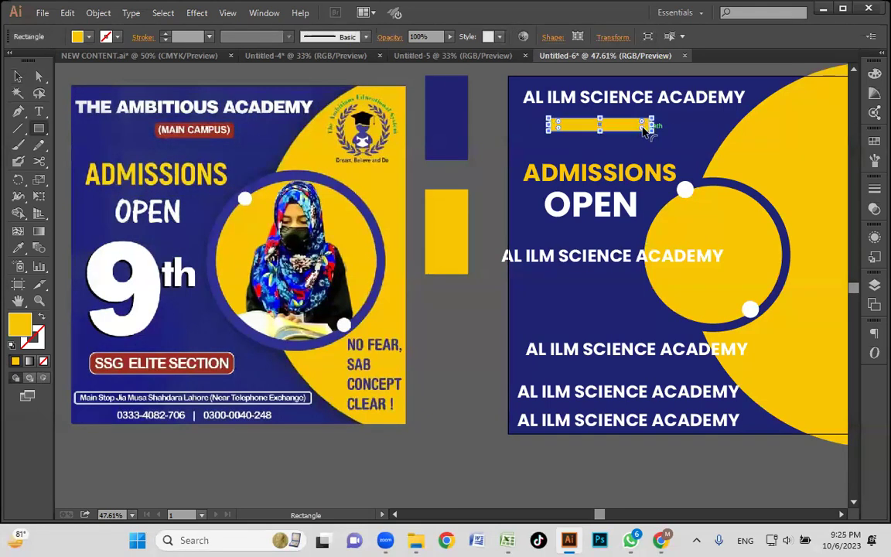
{"action": "key", "text": "v"}
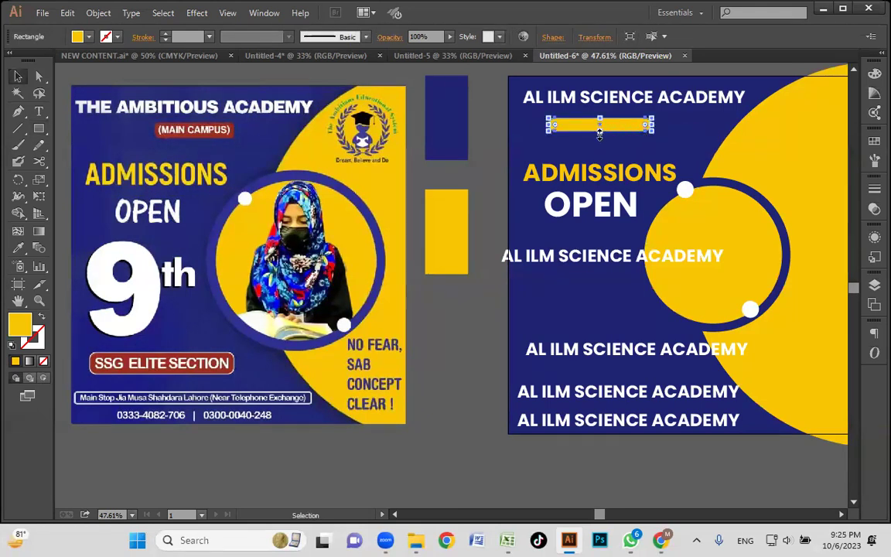
{"action": "left_click", "coordinate": [595, 143]}
{"action": "left_click", "coordinate": [600, 124]}
{"action": "mouse_move", "coordinate": [653, 125]}
{"action": "left_mouse_down"}
{"action": "mouse_move", "coordinate": [630, 126]}
{"action": "mouse_move", "coordinate": [671, 125]}
{"action": "left_mouse_up"}
{"action": "left_click_drag", "start_coordinate": [612, 133], "coordinate": [628, 137]}
Fill the rounded rectangle with the dark red sampled from the sample poster's MAIN CAMPUS label.
{"action": "key", "text": "i"}
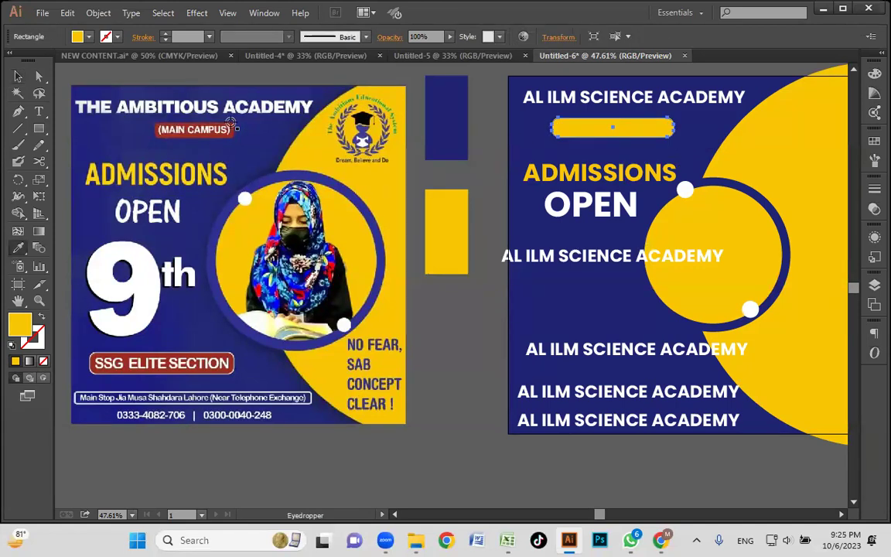
{"action": "left_click", "coordinate": [232, 124]}
{"action": "left_click", "coordinate": [207, 119]}
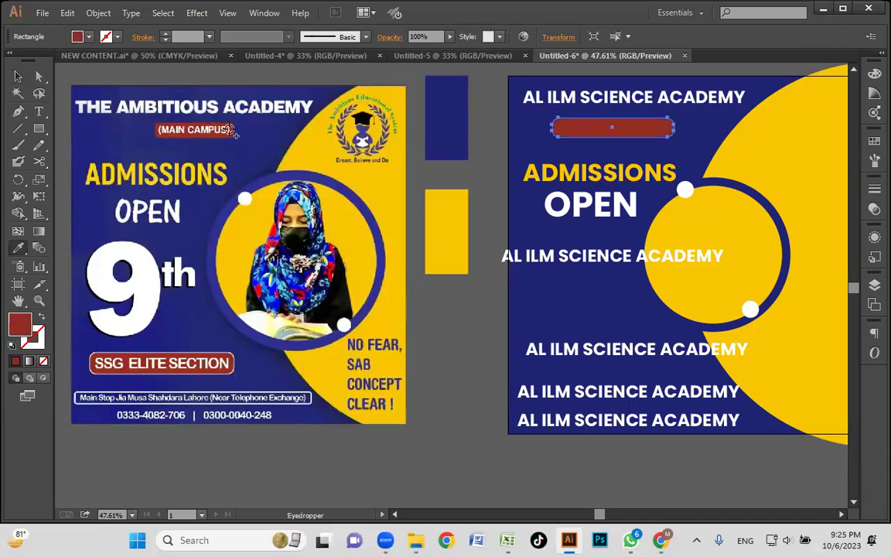
{"action": "key", "text": "v"}
Copy the middle academy line onto the red label, bring it to the front and scale it down to about 27 pt.
{"action": "left_click", "coordinate": [602, 264]}
{"action": "left_click_drag", "start_coordinate": [601, 264], "coordinate": [614, 135]}
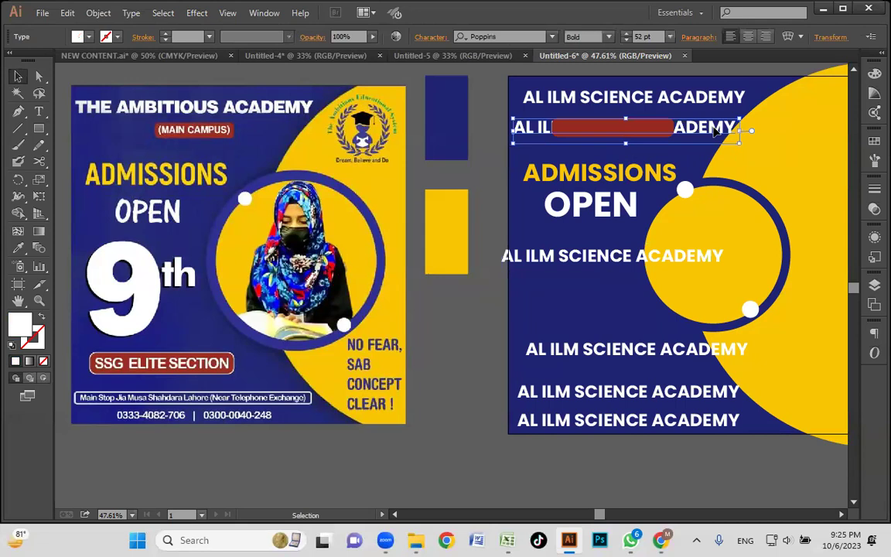
{"action": "key", "text": "ctrl+shift+bracketright"}
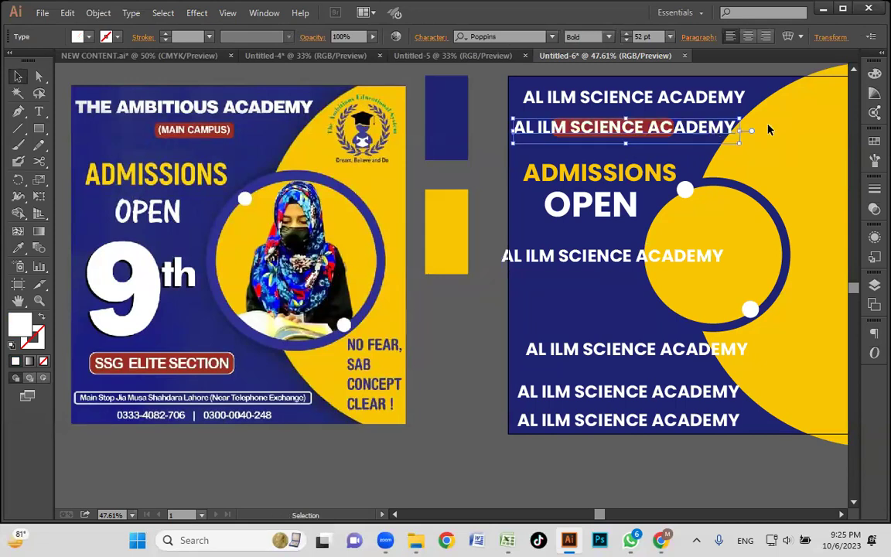
{"action": "left_click_drag", "start_coordinate": [740, 122], "coordinate": [685, 137]}
Change the label text to BEGUM PURA CAMPUS and fit it inside the red label at about 30 pt.
{"action": "triple_click", "coordinate": [639, 133]}
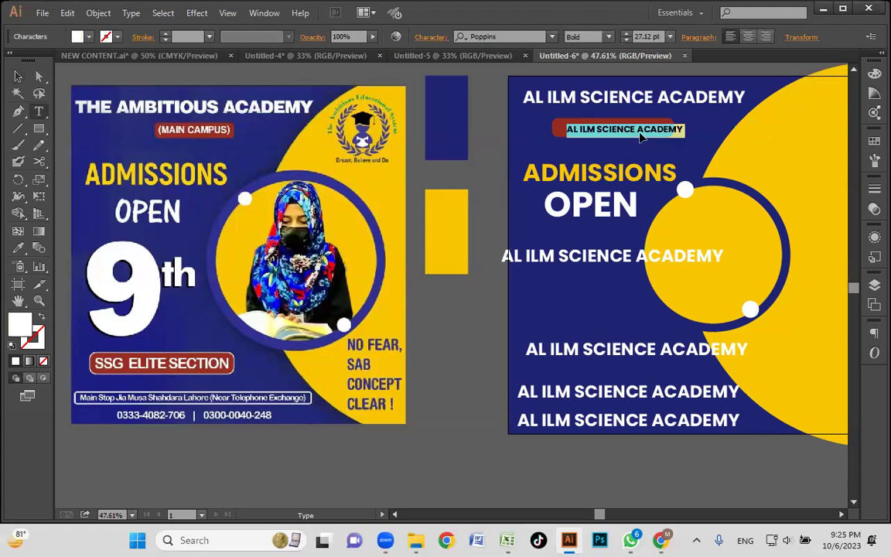
{"action": "type", "text": "b"}
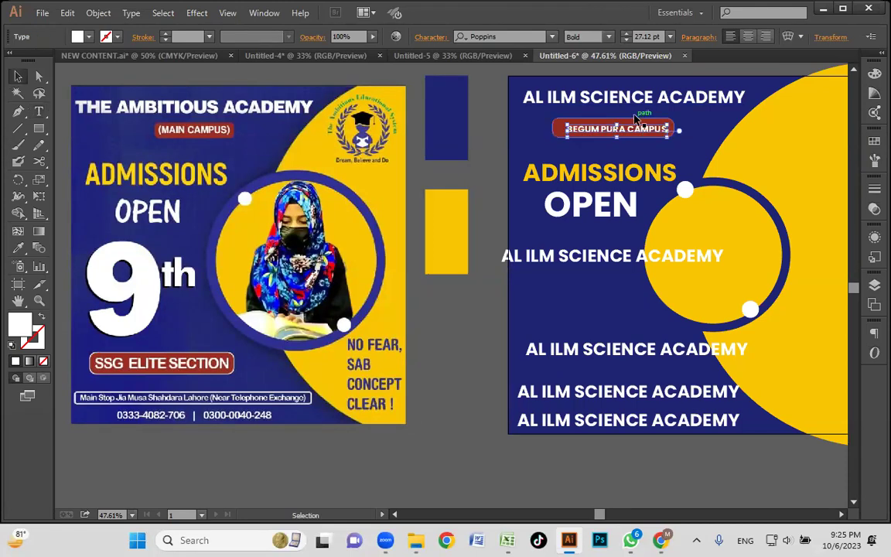
{"action": "left_click", "coordinate": [660, 136], "text": "ctrl"}
{"action": "mouse_move", "coordinate": [659, 135]}
{"action": "left_mouse_down"}
{"action": "mouse_move", "coordinate": [621, 129]}
{"action": "mouse_move", "coordinate": [684, 138]}
{"action": "mouse_move", "coordinate": [676, 137]}
{"action": "left_mouse_up"}
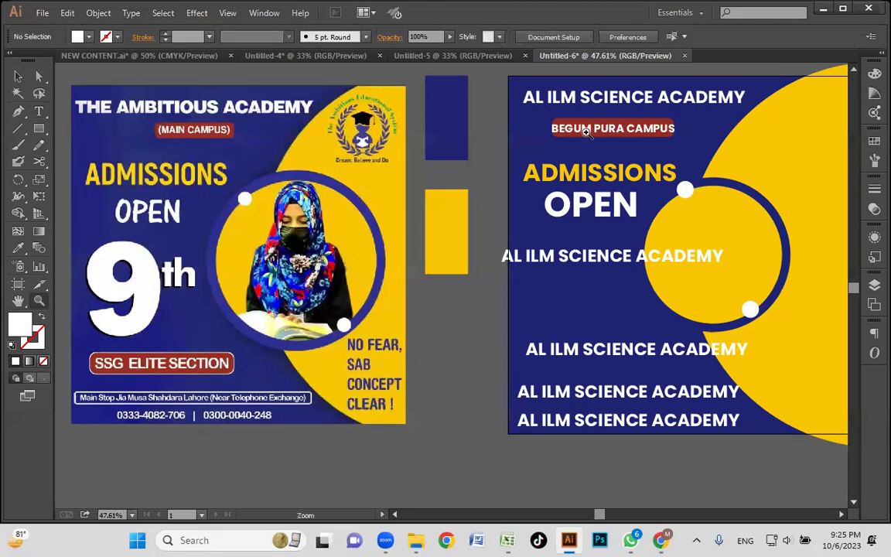
{"action": "scroll", "coordinate": [670, 149], "scroll_direction": "up", "scroll_amount": 5}
{"action": "left_click_drag", "start_coordinate": [663, 236], "coordinate": [642, 241]}
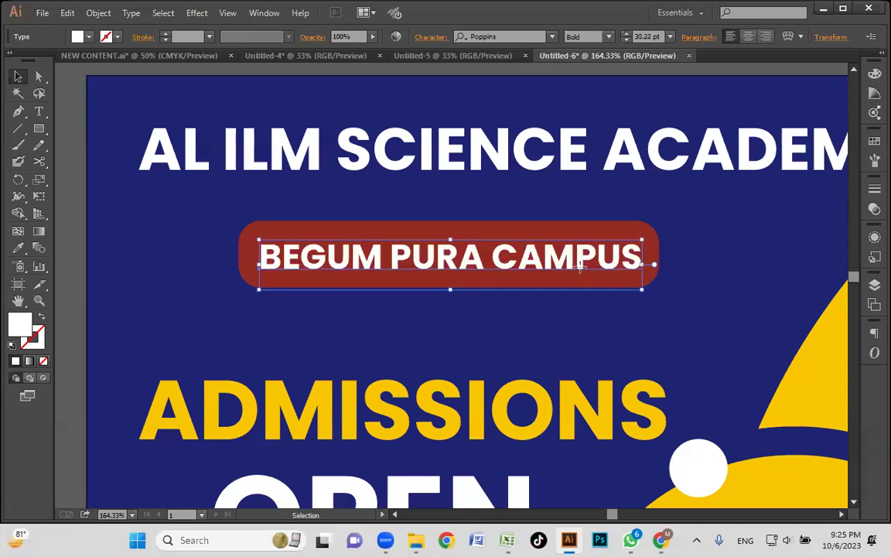
{"action": "left_click", "coordinate": [606, 304]}
Replace the academy text line below OPEN with the number 9.
{"action": "key", "text": "ctrl+0"}
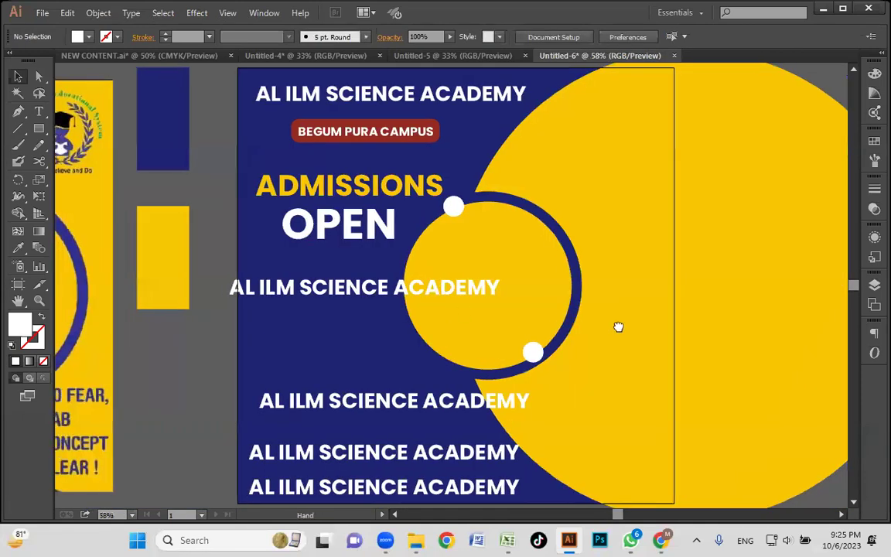
{"action": "scroll", "coordinate": [618, 327], "scroll_direction": "left", "scroll_amount": 6}
{"action": "left_click", "coordinate": [682, 301]}
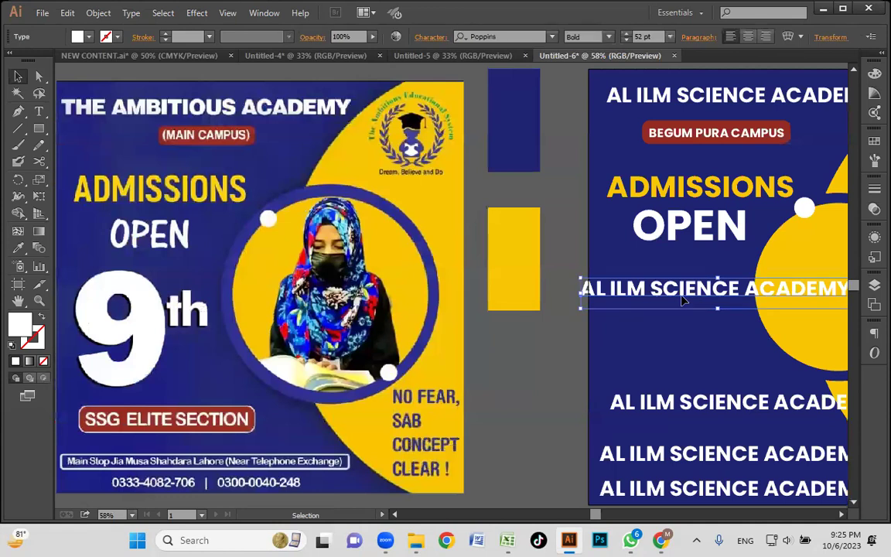
{"action": "double_click", "coordinate": [682, 299]}
{"action": "key", "text": "ctrl+a"}
{"action": "type", "text": "9"}
{"action": "key", "text": "Escape"}
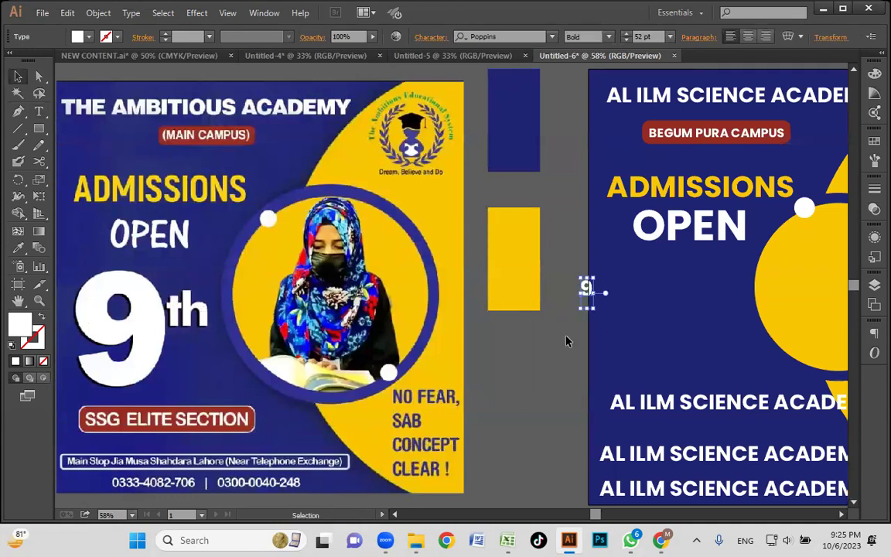
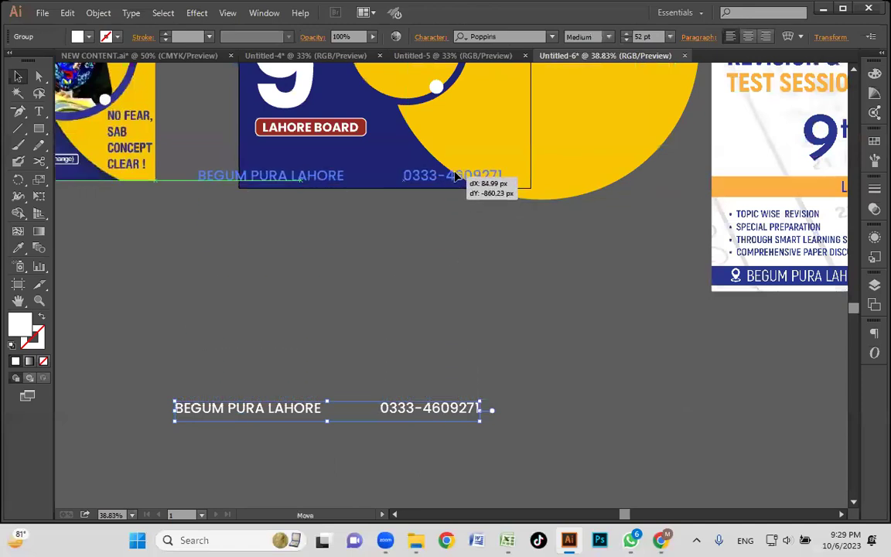
Scale the grouped address and phone number down to about 34 pt and place them just below the artboard.
{"action": "key", "text": "ctrl+space"}
{"action": "left_click_drag", "start_coordinate": [203, 143], "coordinate": [642, 278]}
{"action": "left_click_drag", "start_coordinate": [496, 326], "coordinate": [636, 418]}
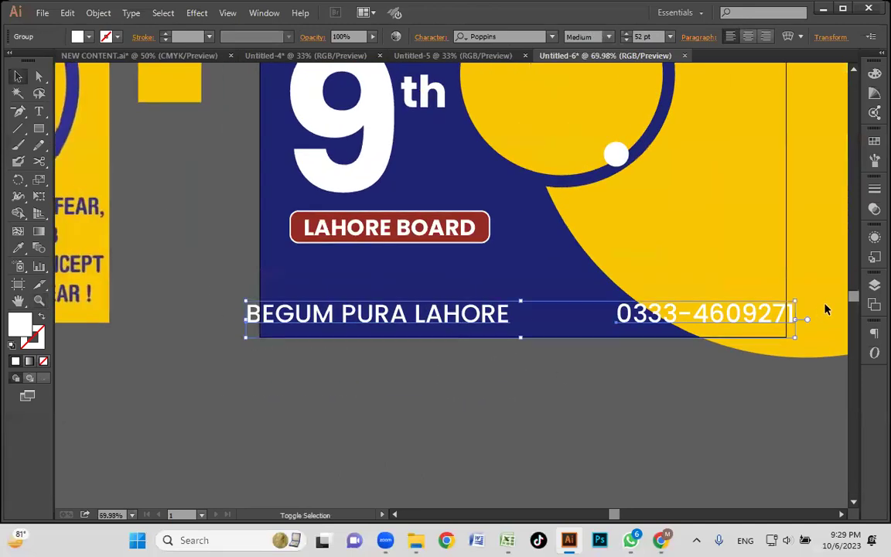
{"action": "left_click_drag", "start_coordinate": [795, 300], "coordinate": [606, 313]}
{"action": "left_click_drag", "start_coordinate": [529, 325], "coordinate": [470, 437]}
{"action": "left_click", "coordinate": [321, 391]}
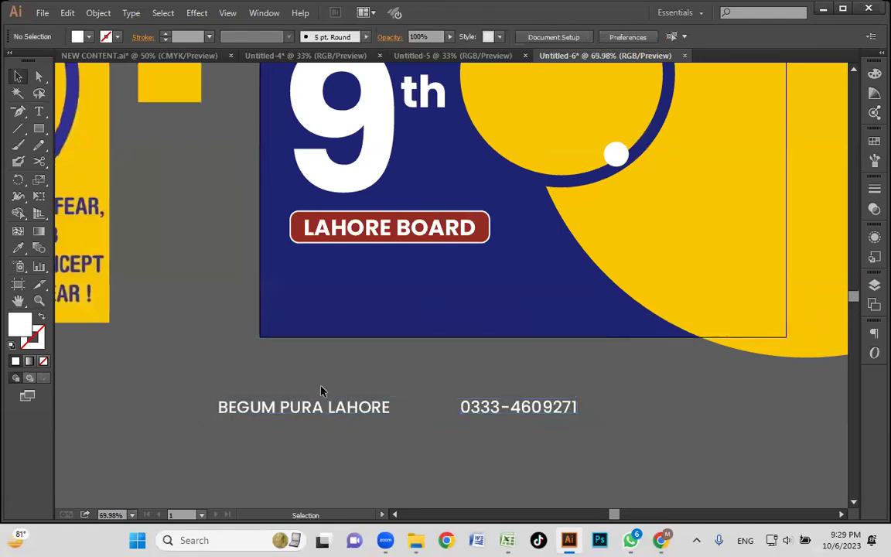
Stack the phone number directly above the address line, with both aligned at their left edges below the artboard.
{"action": "left_click_drag", "start_coordinate": [347, 417], "coordinate": [424, 305]}
{"action": "left_click_drag", "start_coordinate": [601, 308], "coordinate": [344, 376]}
{"action": "left_click", "coordinate": [588, 404]}
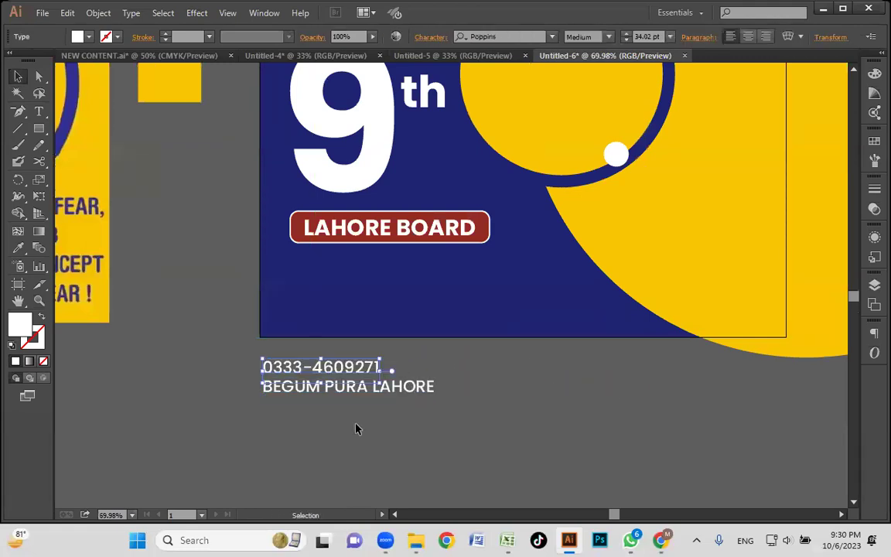
{"action": "left_click", "coordinate": [384, 393]}
{"action": "left_click", "coordinate": [389, 432]}
Change the address line to title case.
{"action": "left_click", "coordinate": [359, 391]}
{"action": "left_click", "coordinate": [130, 13]}
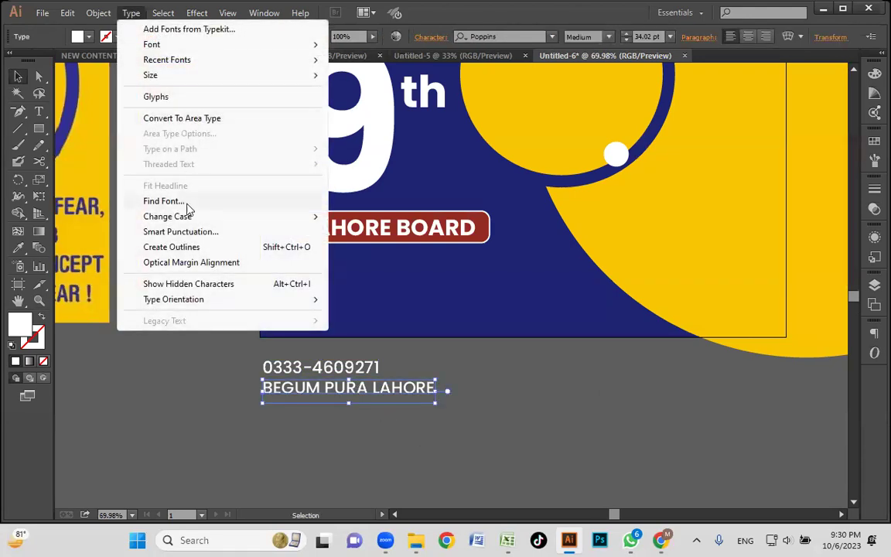
{"action": "mouse_move", "coordinate": [258, 218]}
{"action": "left_click", "coordinate": [368, 246]}
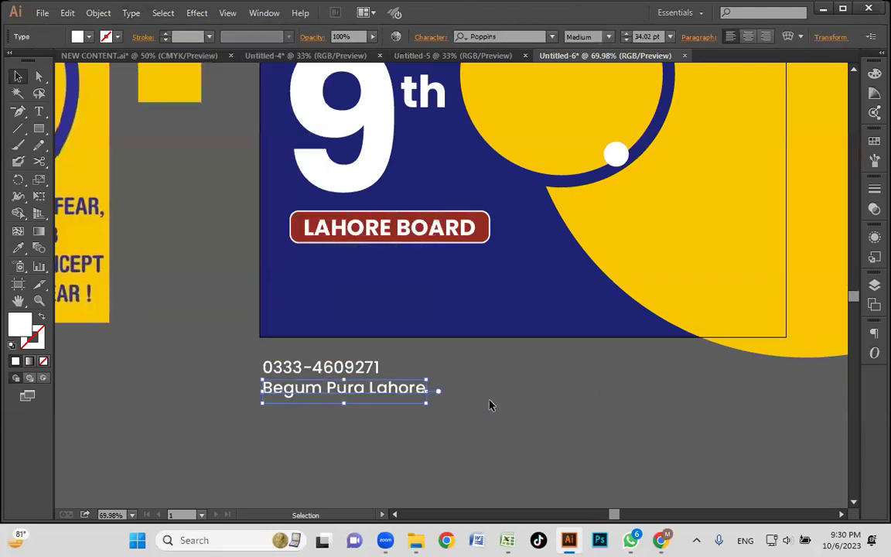
{"action": "left_click", "coordinate": [488, 406]}
Move the phone number and address lines onto the navy area below the LAHORE BOARD label, aligned with its left edge.
{"action": "left_click_drag", "start_coordinate": [353, 366], "coordinate": [381, 292]}
{"action": "left_click", "coordinate": [433, 359]}
{"action": "left_click_drag", "start_coordinate": [178, 284], "coordinate": [624, 401]}
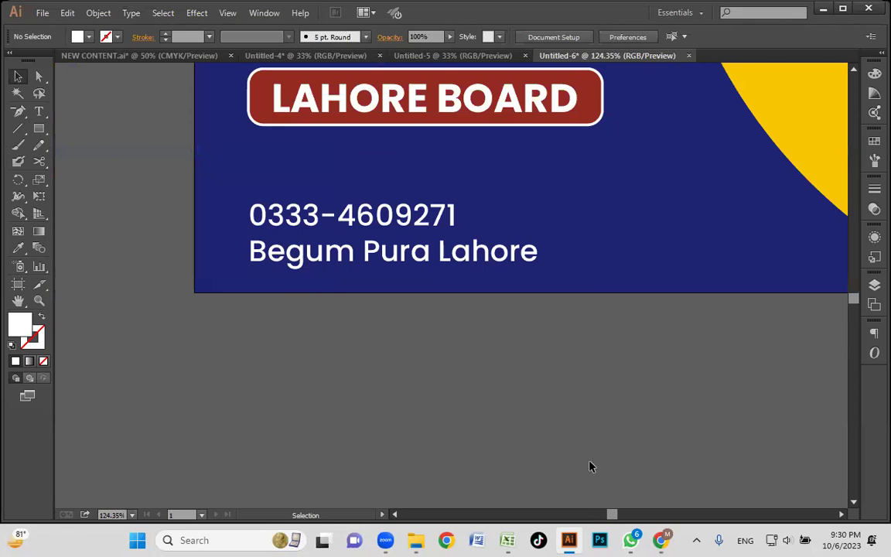
Switch to Chrome and enter a Google search for CALL ICON in a new tab.
{"action": "left_click", "coordinate": [657, 540]}
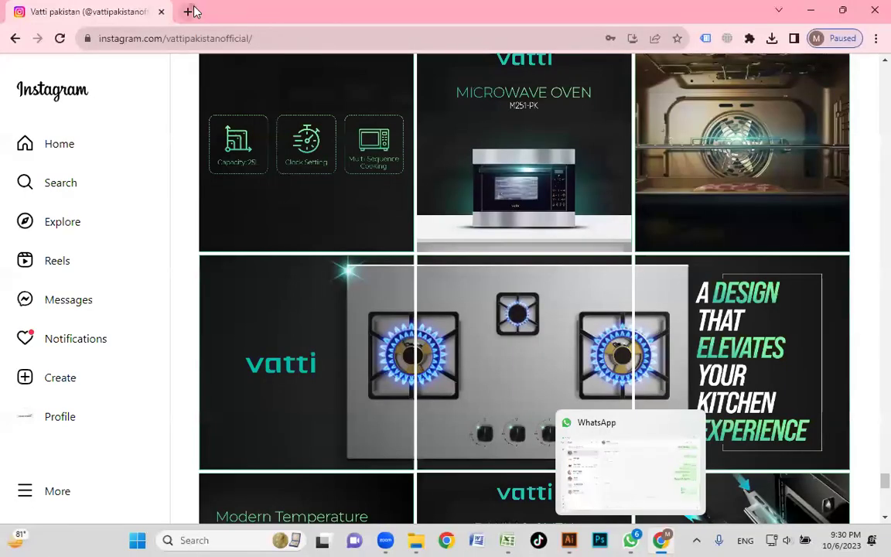
{"action": "left_click", "coordinate": [191, 10]}
{"action": "type", "text": "CALL ICON"}
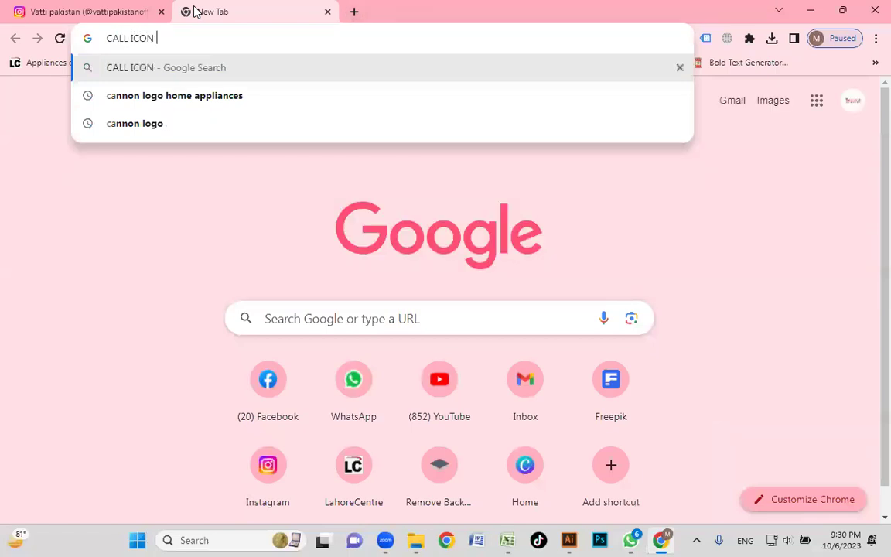
Search Google Images for CALL ICON and browse the phone icon results.
{"action": "key", "text": "Return"}
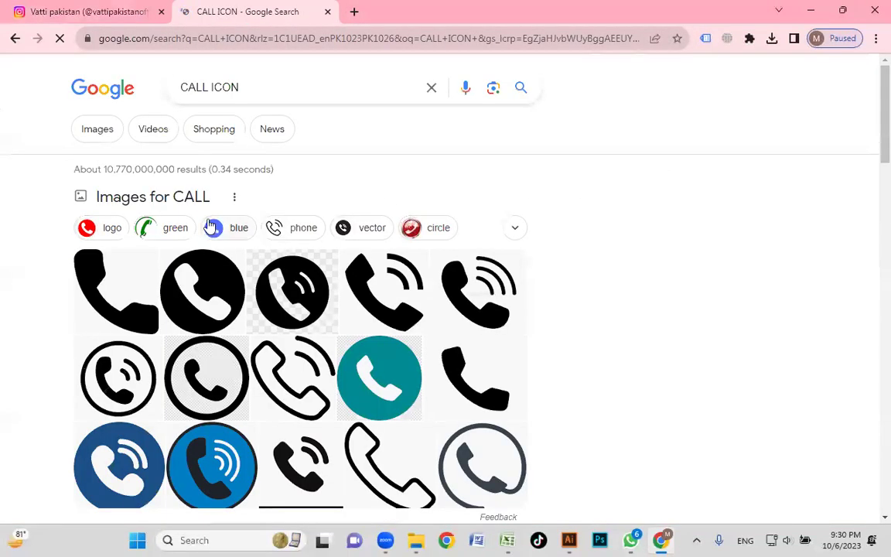
{"action": "left_click", "coordinate": [97, 139]}
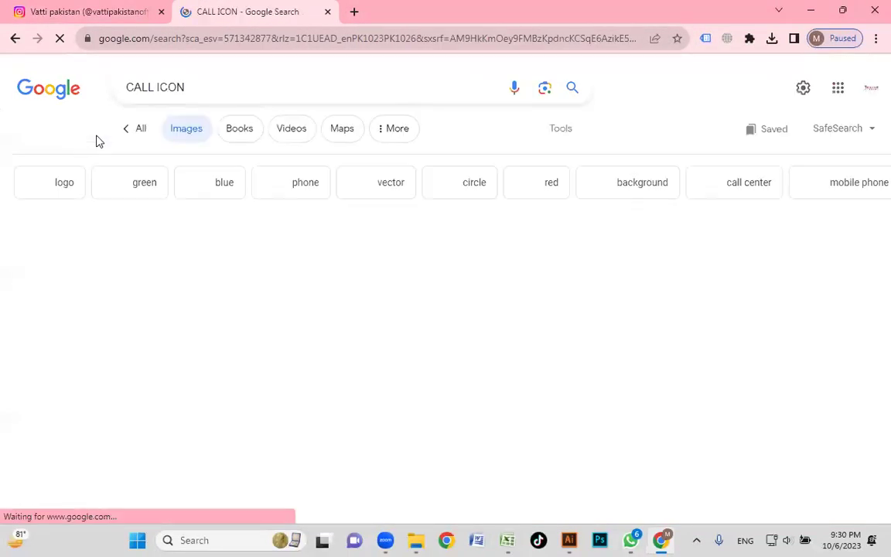
{"action": "scroll", "coordinate": [575, 269], "scroll_direction": "down", "scroll_amount": 5}
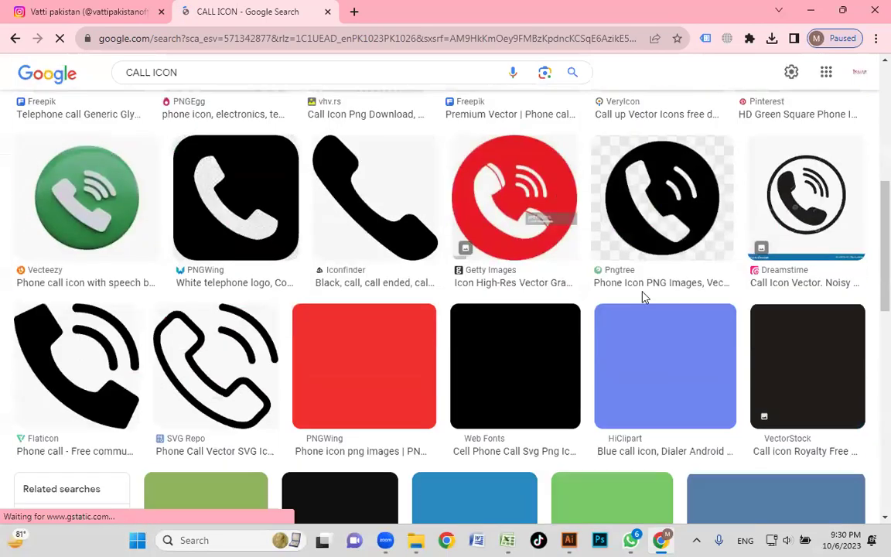
{"action": "scroll", "coordinate": [368, 288], "scroll_direction": "up", "scroll_amount": 5}
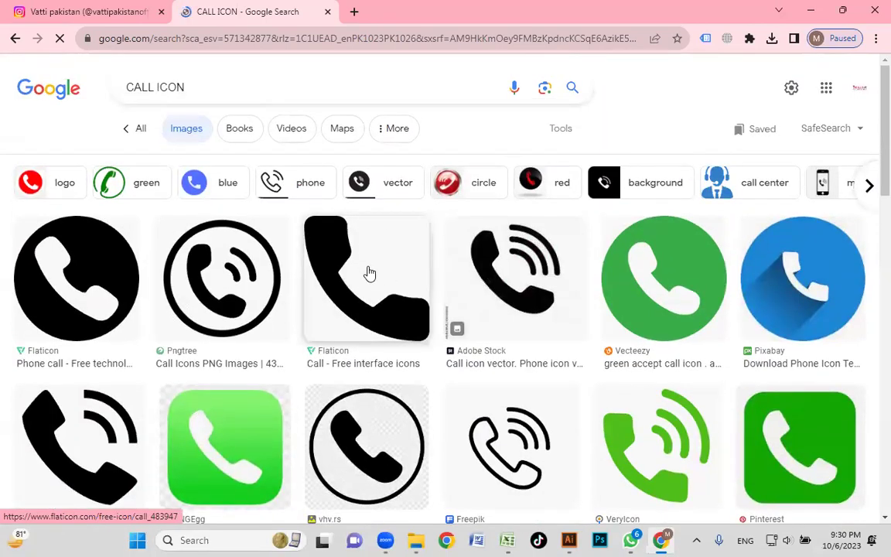
Try to copy the Flaticon handset image into the poster document in Illustrator, and delete the pasted image.
{"action": "left_click", "coordinate": [368, 275]}
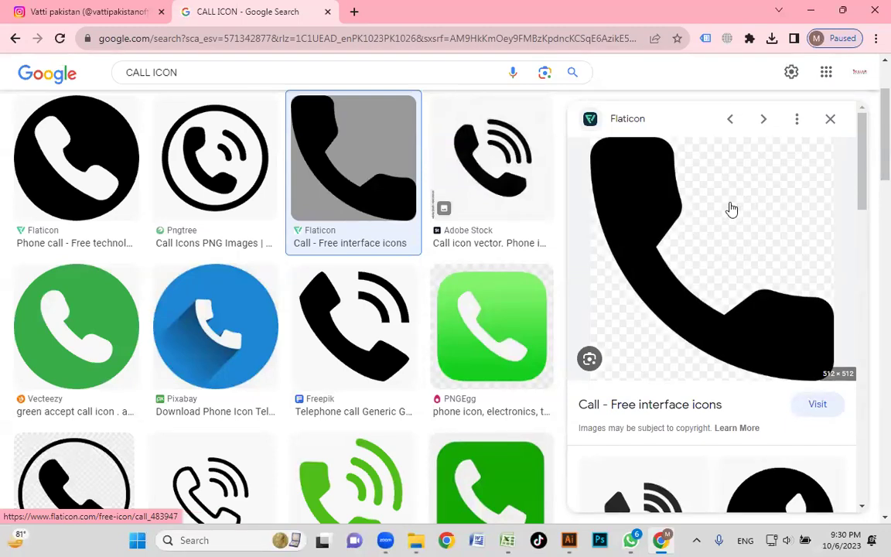
{"action": "right_click", "coordinate": [728, 209]}
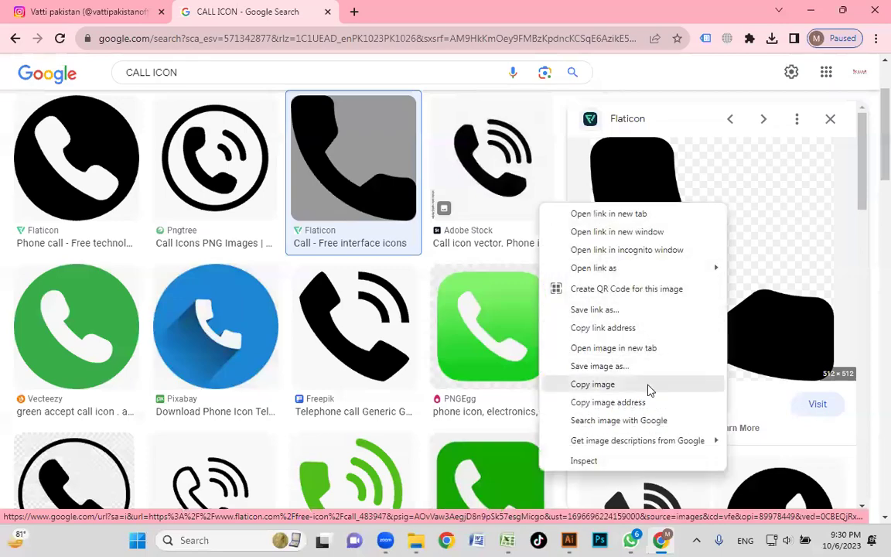
{"action": "left_click", "coordinate": [644, 386]}
{"action": "key", "text": "alt+Tab"}
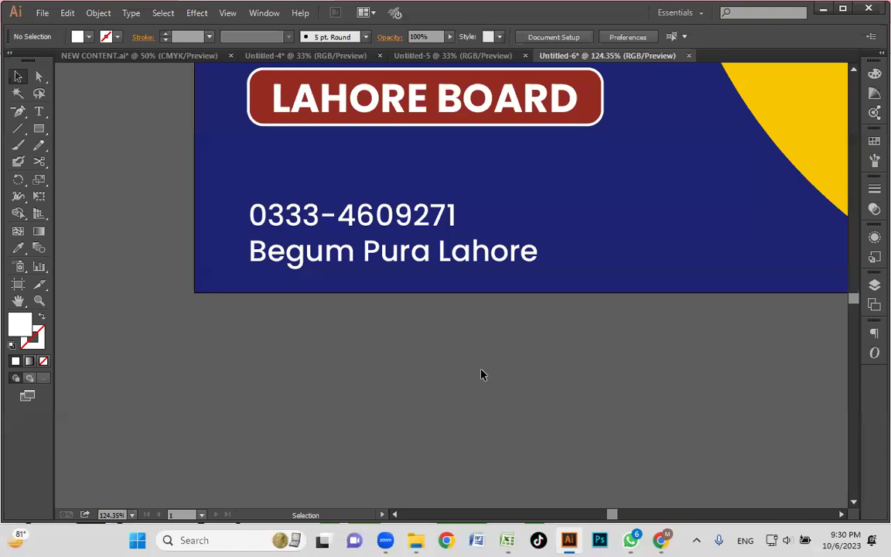
{"action": "key", "text": "ctrl+v"}
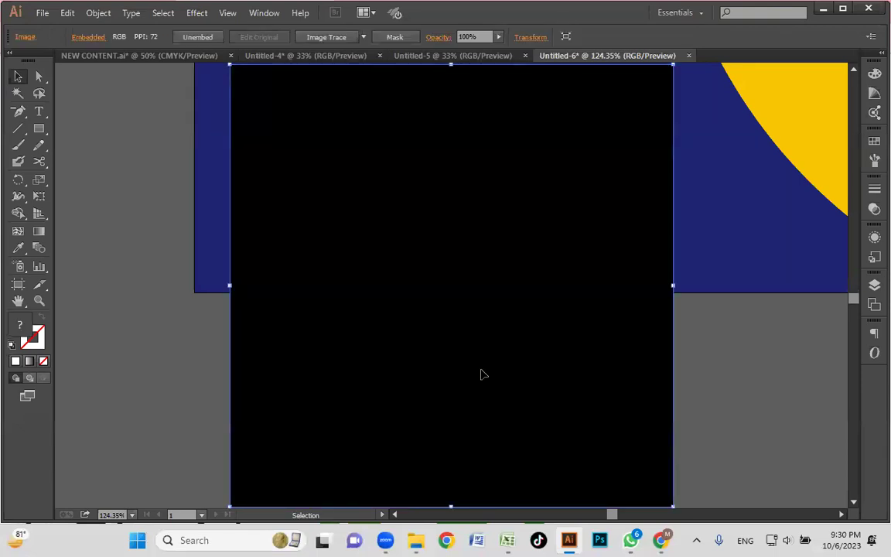
{"action": "key", "text": "Delete"}
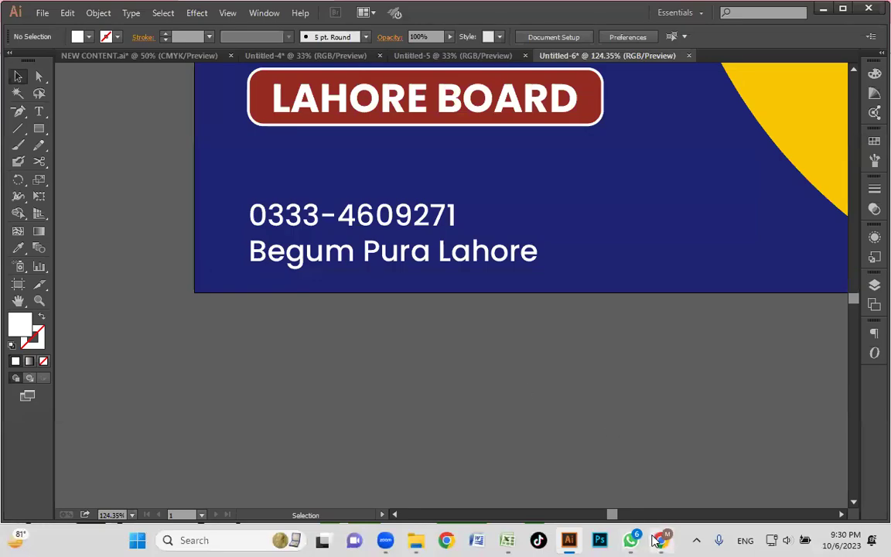
Switch to Chrome, copy the VectorStock phone call icon image and paste it into the poster document in Illustrator.
{"action": "key", "text": "alt+Tab"}
{"action": "scroll", "coordinate": [717, 270], "scroll_direction": "down", "scroll_amount": 3}
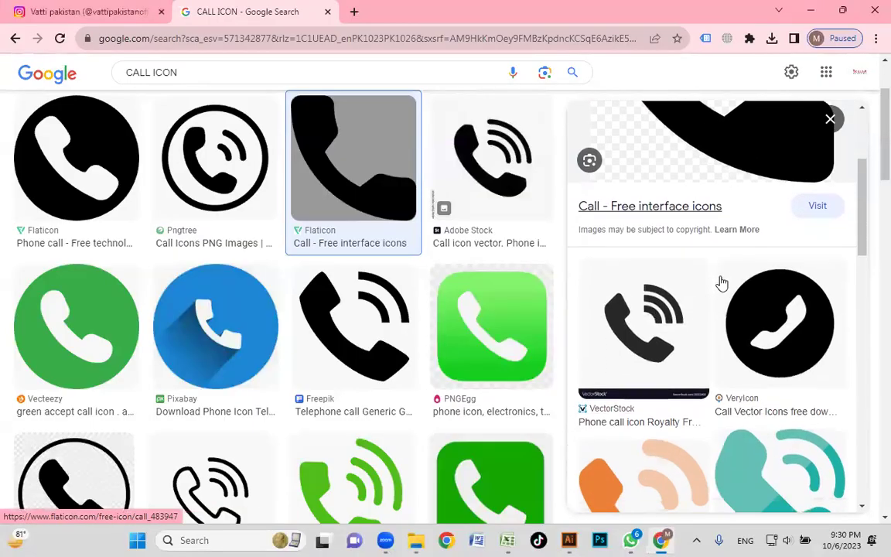
{"action": "left_click", "coordinate": [652, 244]}
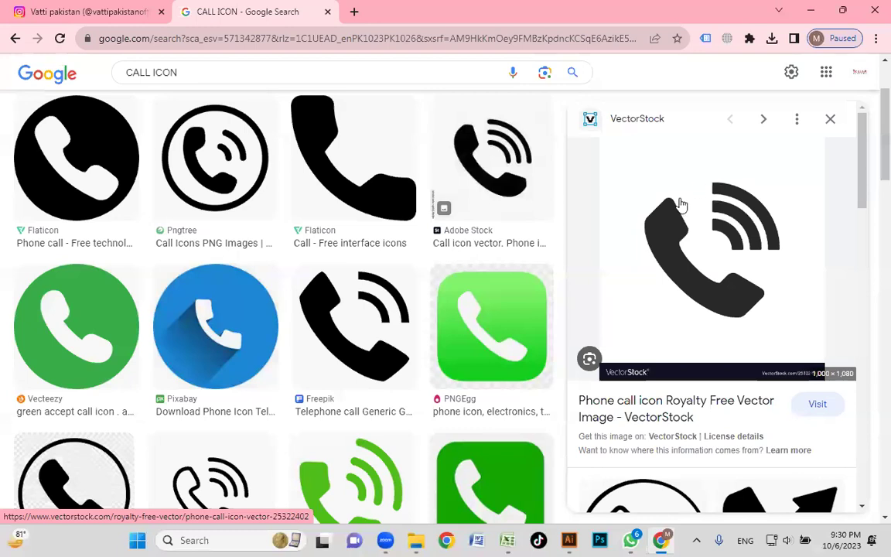
{"action": "right_click", "coordinate": [699, 221]}
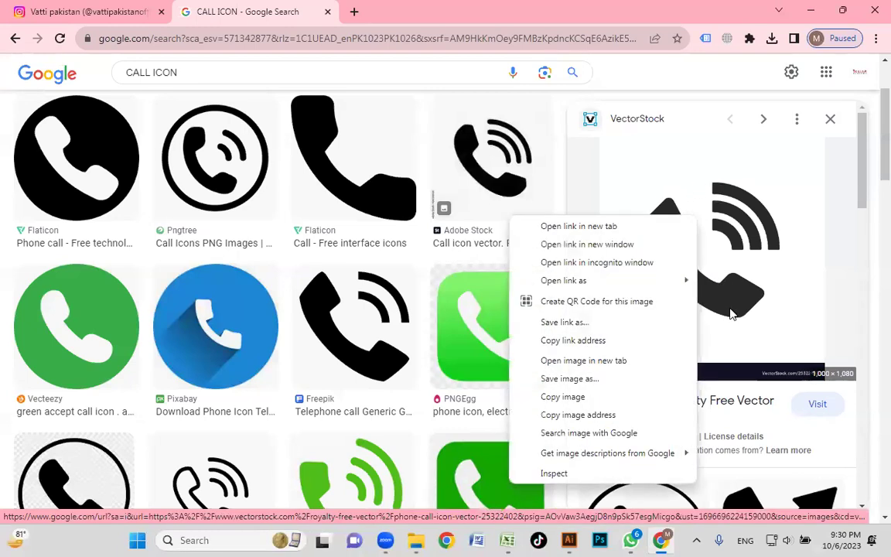
{"action": "left_click", "coordinate": [628, 394]}
{"action": "left_click", "coordinate": [569, 541]}
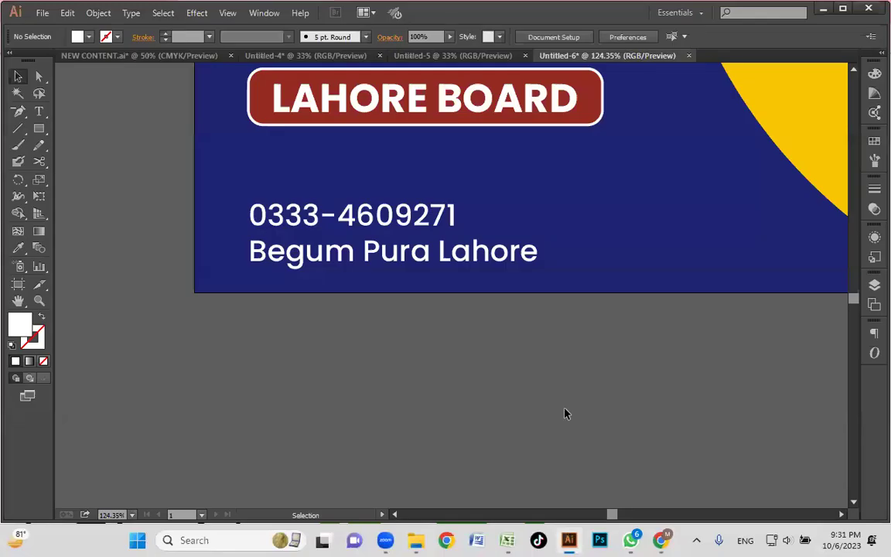
{"action": "key", "text": "ctrl+v"}
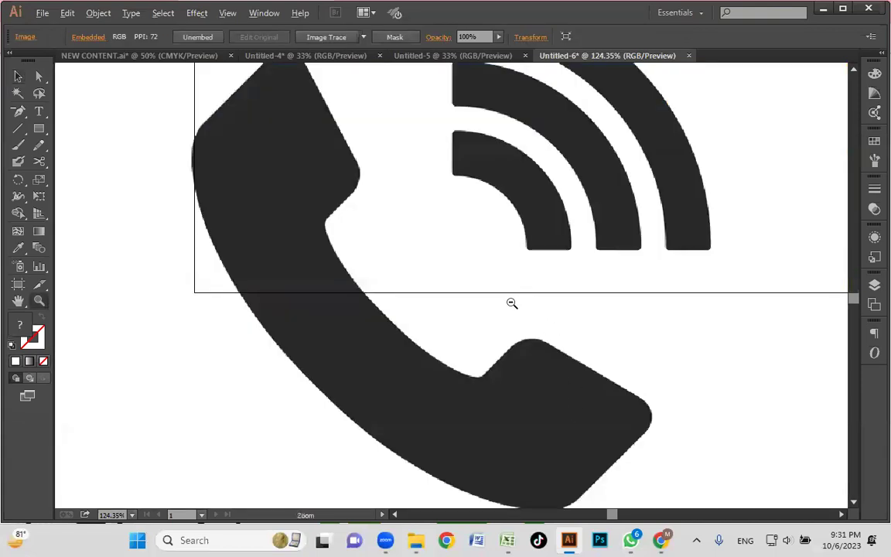
Move the pasted phone image to the empty canvas below the posters and convert it to paths with Image Trace and Expand.
{"action": "left_click", "coordinate": [511, 304], "text": "alt"}
{"action": "left_click", "coordinate": [511, 303], "text": "alt"}
{"action": "left_click", "coordinate": [511, 302], "text": "alt"}
{"action": "left_click", "coordinate": [511, 302], "text": "alt"}
{"action": "left_click", "coordinate": [497, 308], "text": "alt"}
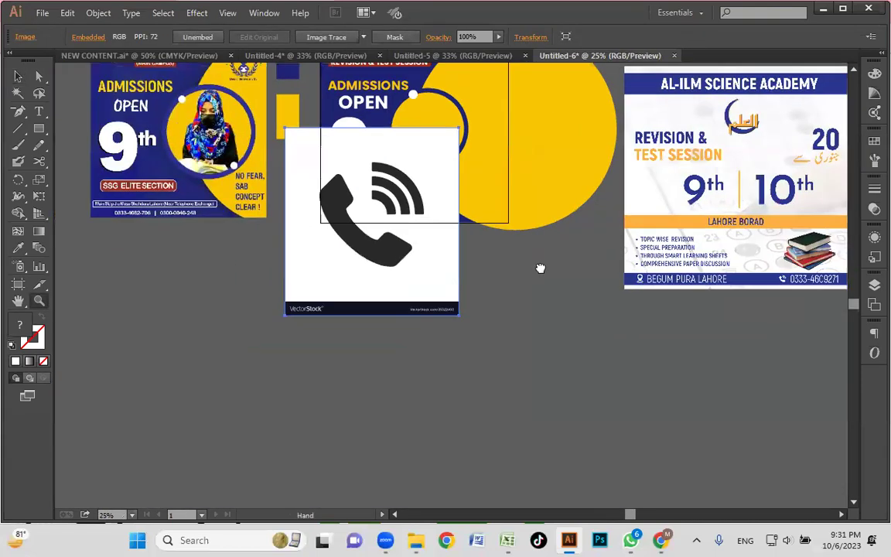
{"action": "left_click_drag", "start_coordinate": [540, 268], "coordinate": [745, 199]}
{"action": "key", "text": "v"}
{"action": "left_click_drag", "start_coordinate": [637, 209], "coordinate": [537, 374]}
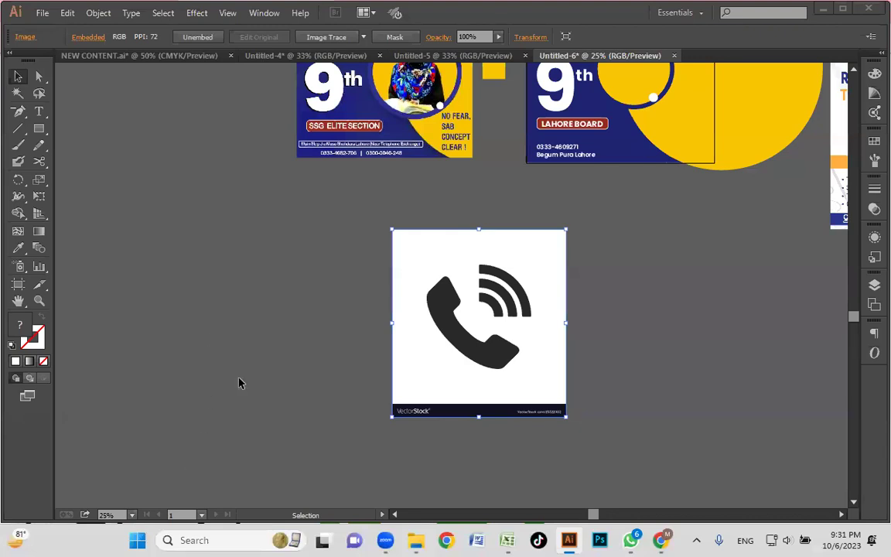
{"action": "left_click", "coordinate": [330, 43]}
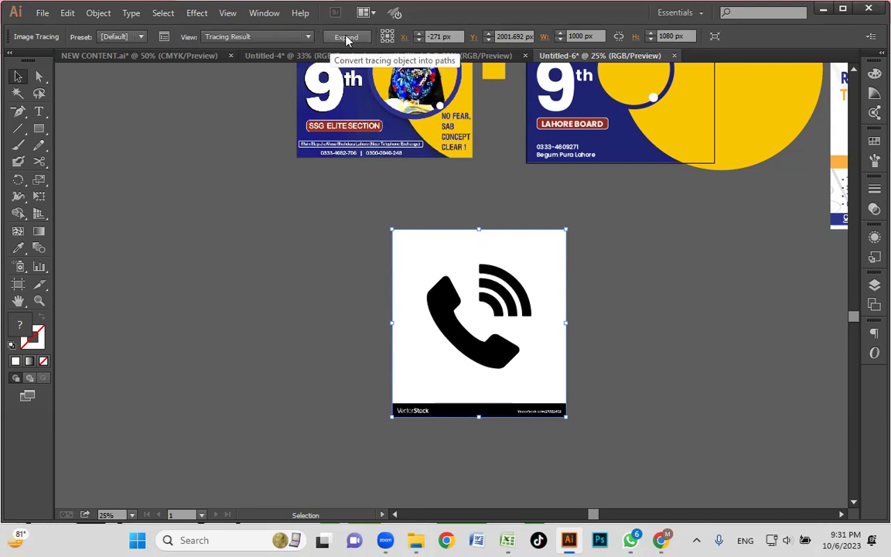
{"action": "left_click", "coordinate": [346, 39]}
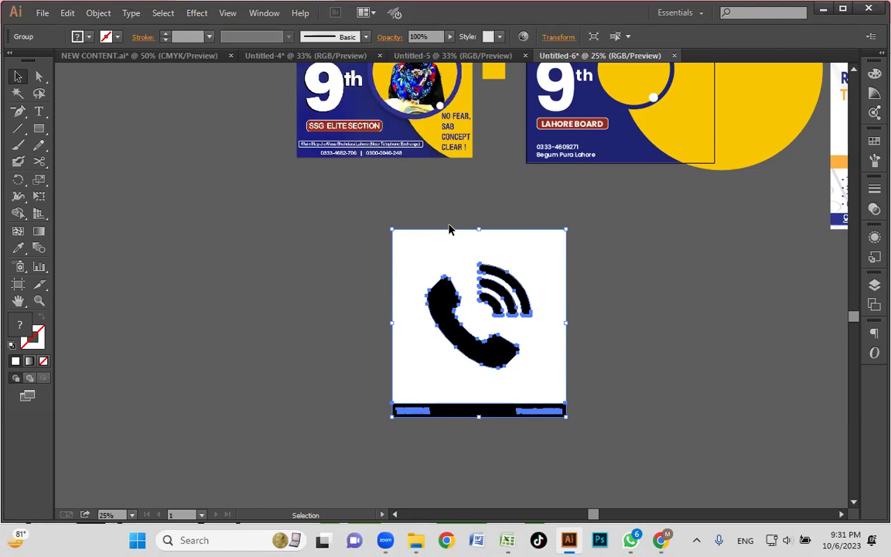
Delete the white background, the VectorStock strip and the signal waves from the traced group, keeping only the handset.
{"action": "double_click", "coordinate": [534, 261]}
{"action": "left_click_drag", "start_coordinate": [534, 261], "coordinate": [701, 260]}
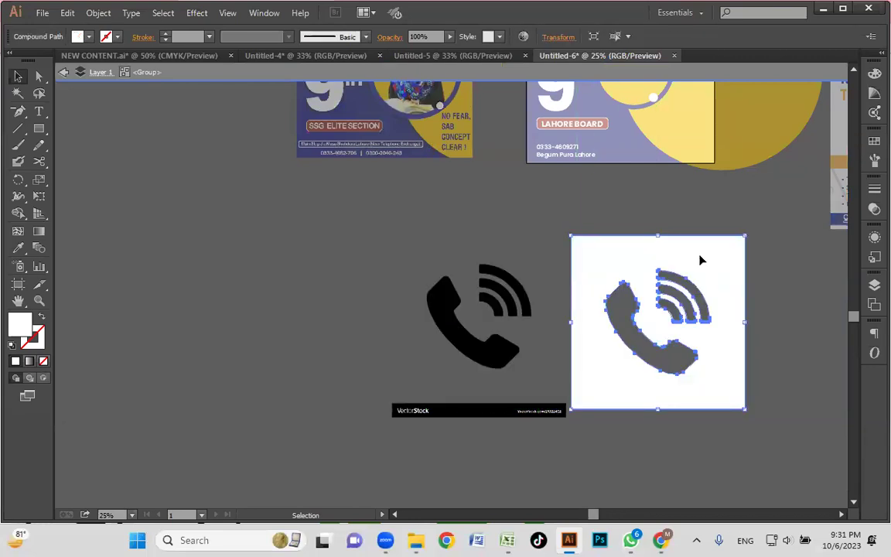
{"action": "key", "text": "Delete"}
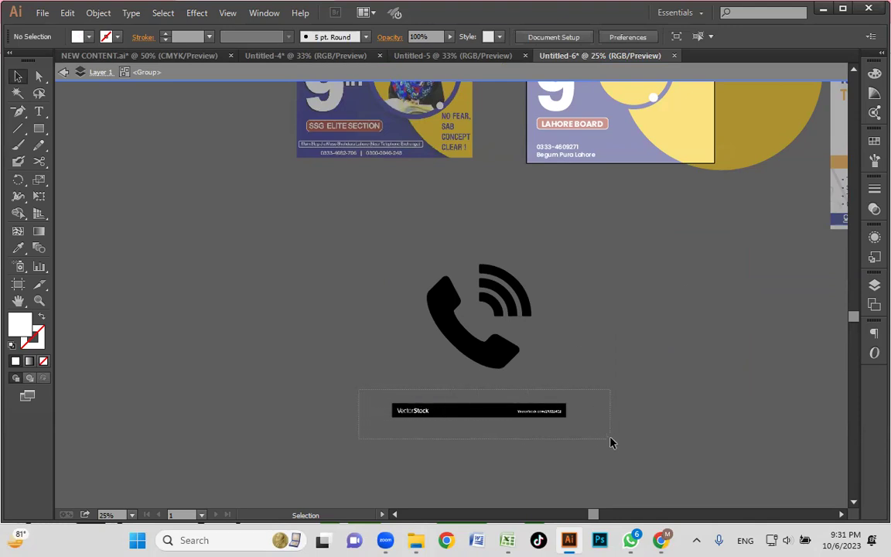
{"action": "left_click", "coordinate": [609, 438]}
{"action": "key", "text": "Delete"}
{"action": "left_click_drag", "start_coordinate": [532, 250], "coordinate": [490, 318]}
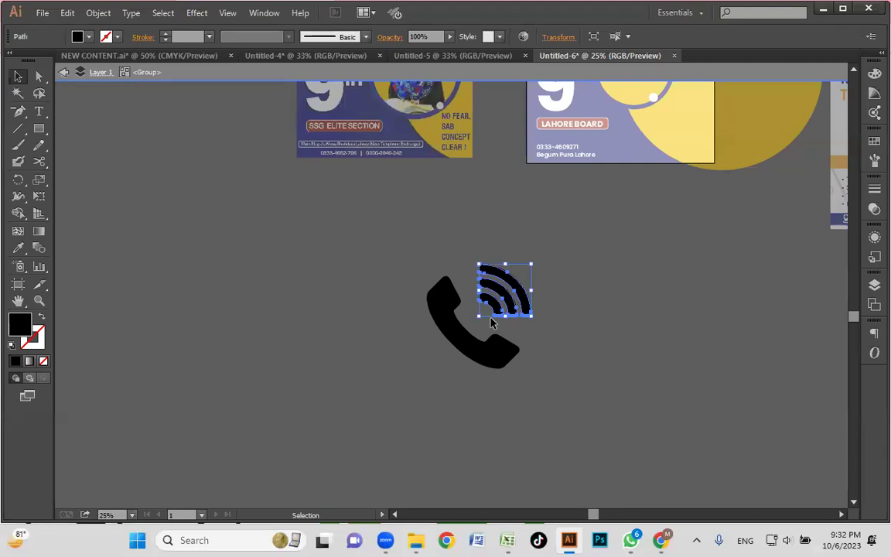
{"action": "key", "text": "Delete"}
Cut the handset out of the isolated group and paste it over the contact lines of the LAHORE BOARD poster.
{"action": "left_click", "coordinate": [495, 352]}
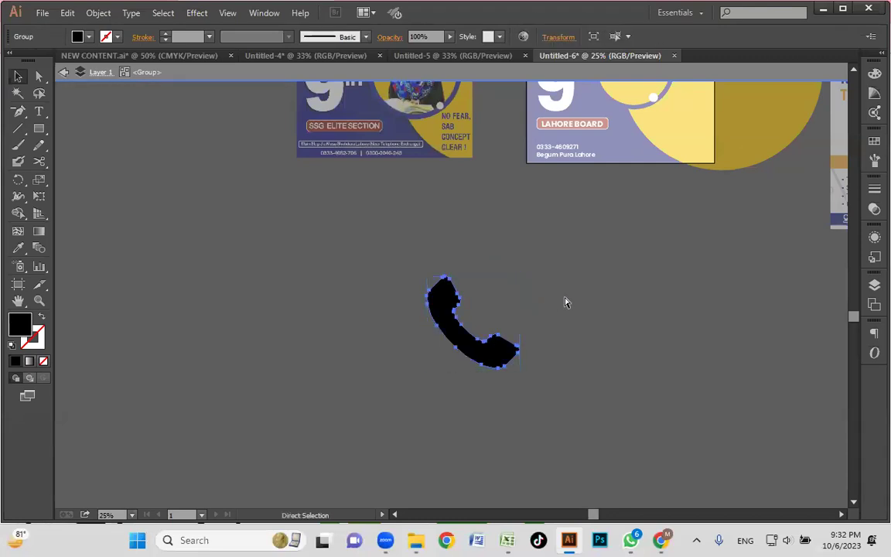
{"action": "key", "text": "ctrl+x"}
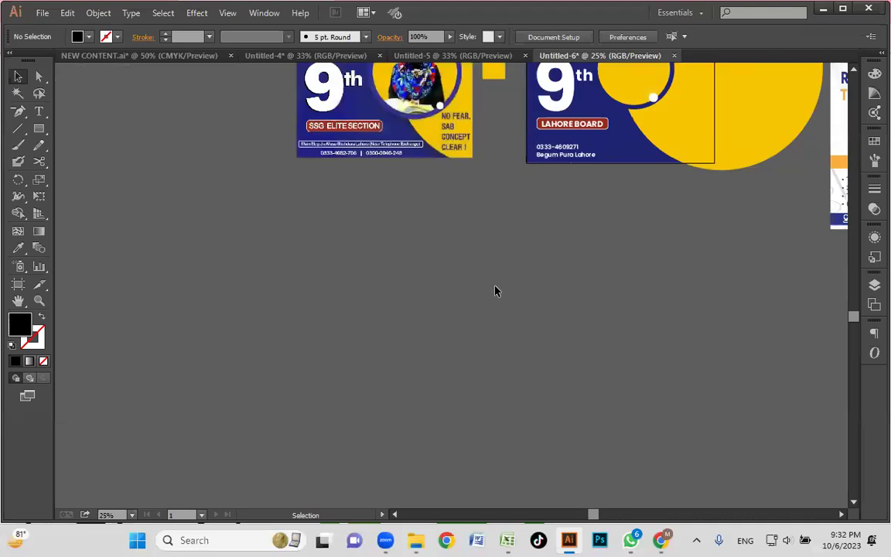
{"action": "key", "text": "ctrl+v"}
{"action": "left_click_drag", "start_coordinate": [470, 292], "coordinate": [562, 183]}
Scale the handset down to about the text height and place it just before the poster's phone number.
{"action": "key", "text": "z"}
{"action": "left_click_drag", "start_coordinate": [458, 116], "coordinate": [620, 271]}
{"action": "scroll", "coordinate": [619, 271], "scroll_direction": "up", "scroll_amount": 2}
{"action": "key", "text": "v"}
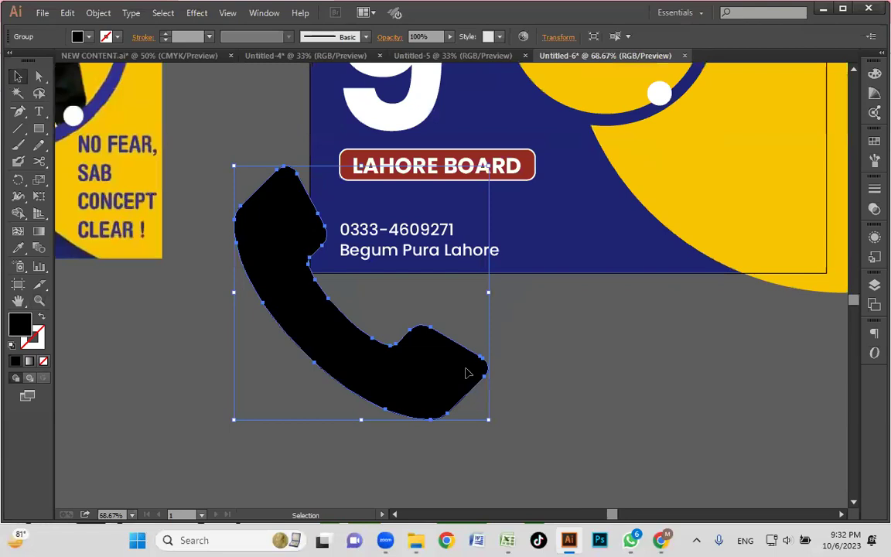
{"action": "left_click_drag", "start_coordinate": [489, 166], "coordinate": [328, 226]}
{"action": "key", "text": "z"}
{"action": "left_click_drag", "start_coordinate": [260, 178], "coordinate": [483, 308]}
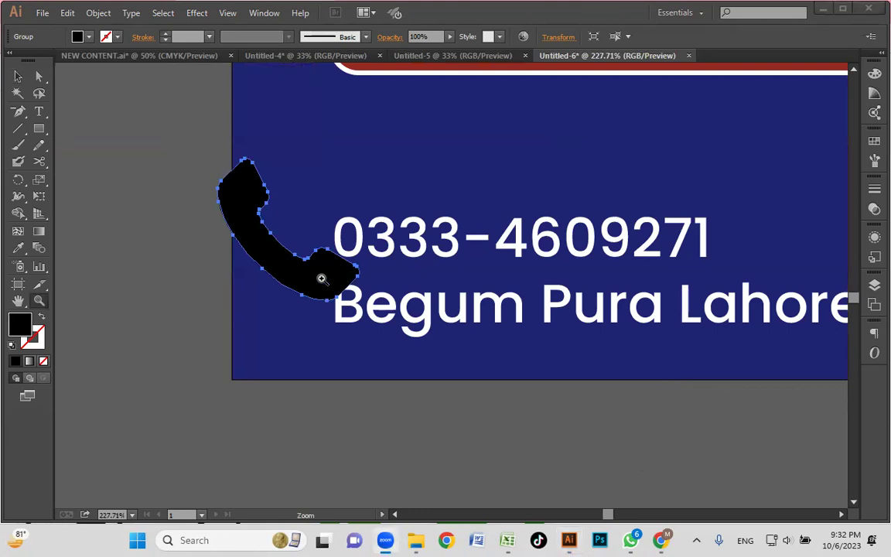
{"action": "left_click", "coordinate": [19, 77]}
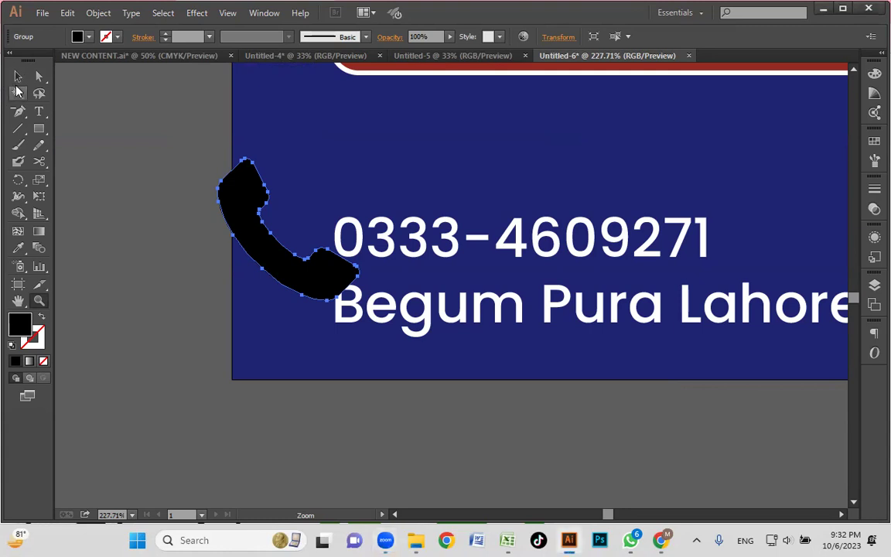
{"action": "left_click_drag", "start_coordinate": [362, 160], "coordinate": [309, 210]}
{"action": "left_click_drag", "start_coordinate": [303, 244], "coordinate": [322, 249]}
Recolour the handset white by sampling the phone number text with the Eyedropper.
{"action": "key", "text": "i"}
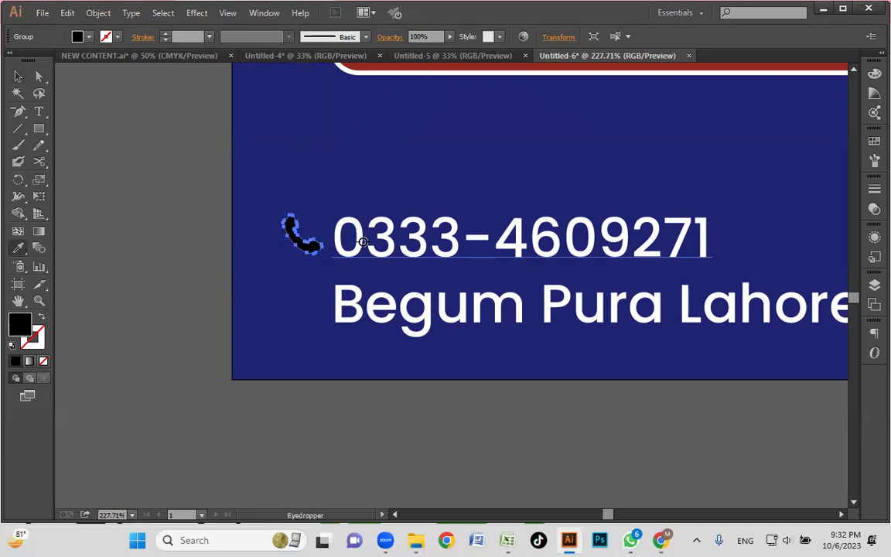
{"action": "left_click", "coordinate": [362, 242]}
{"action": "key", "text": "v"}
{"action": "left_click", "coordinate": [257, 287]}
Rotate the white handset icon slightly clockwise and adjust its placement beside the phone number.
{"action": "left_click", "coordinate": [310, 246]}
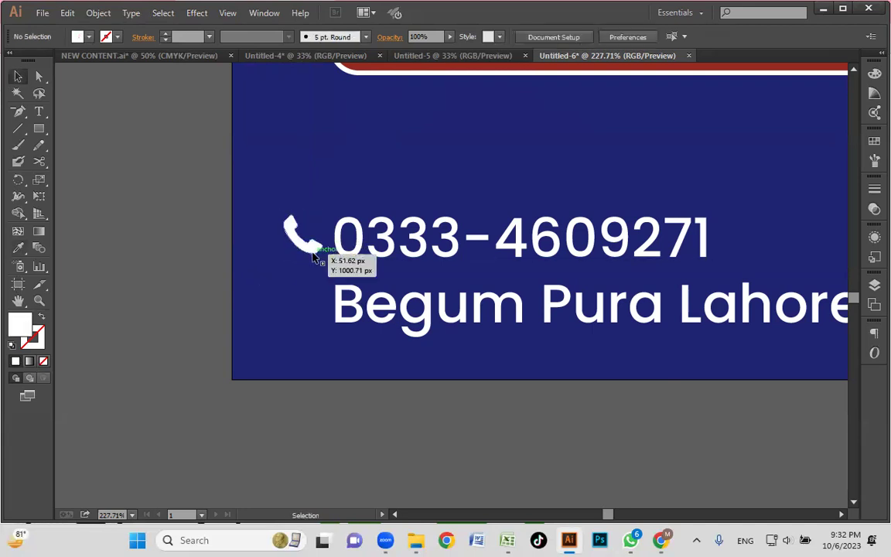
{"action": "left_click_drag", "start_coordinate": [328, 261], "coordinate": [309, 294]}
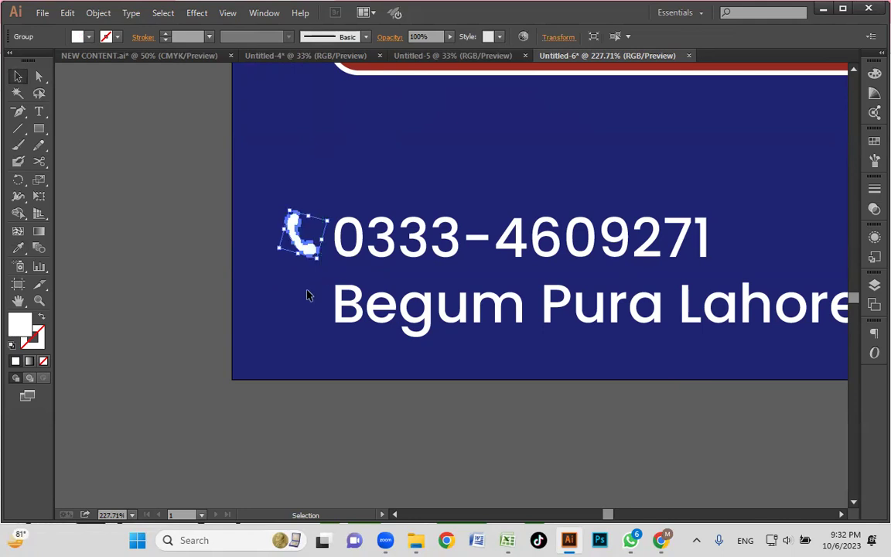
{"action": "left_click", "coordinate": [309, 294]}
{"action": "left_click_drag", "start_coordinate": [307, 248], "coordinate": [292, 262]}
{"action": "left_click", "coordinate": [319, 252]}
{"action": "left_click", "coordinate": [274, 246]}
{"action": "left_click", "coordinate": [313, 285]}
Switch to Chrome and change the image search to LOCATION ICON.
{"action": "key", "text": "alt+Tab"}
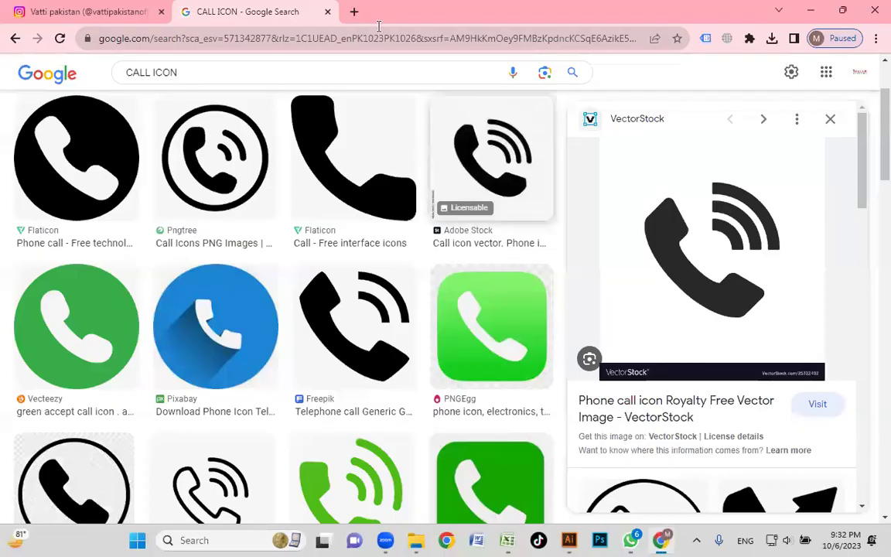
{"action": "double_click", "coordinate": [133, 73]}
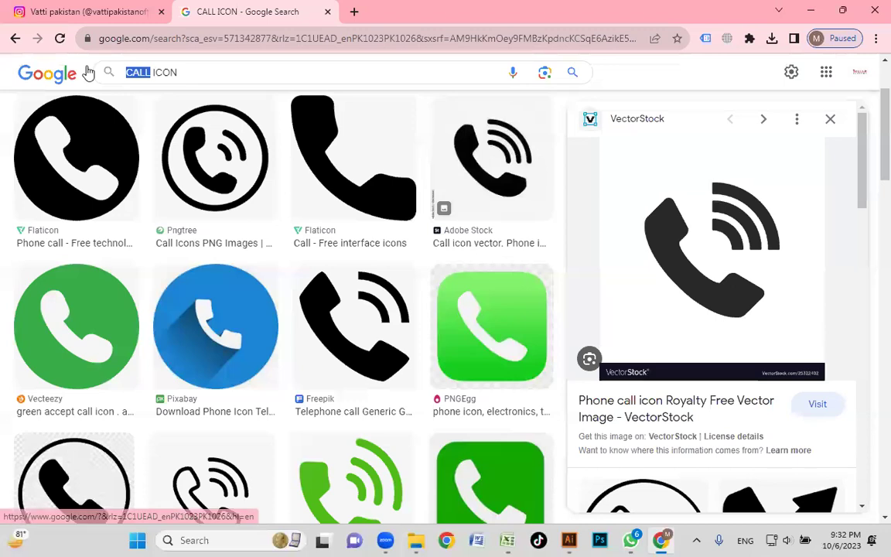
{"action": "type", "text": "LOCATION"}
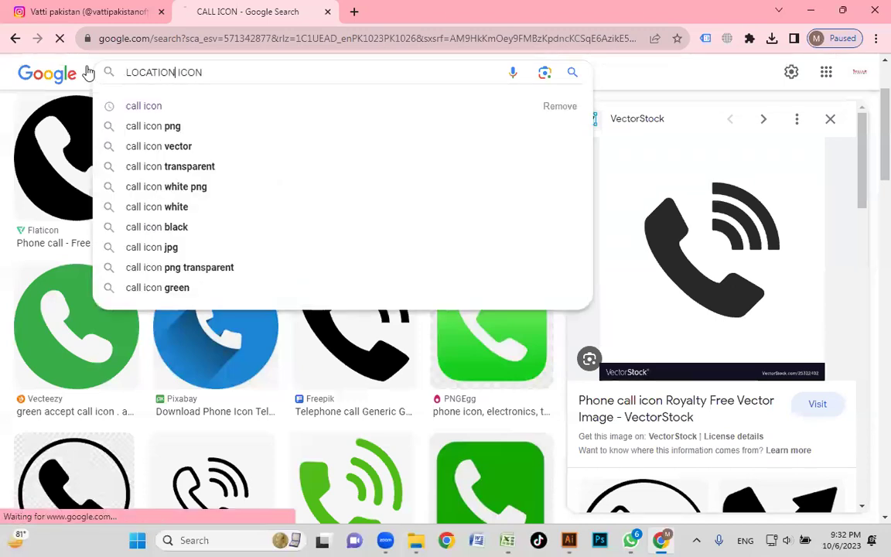
{"action": "key", "text": "Return"}
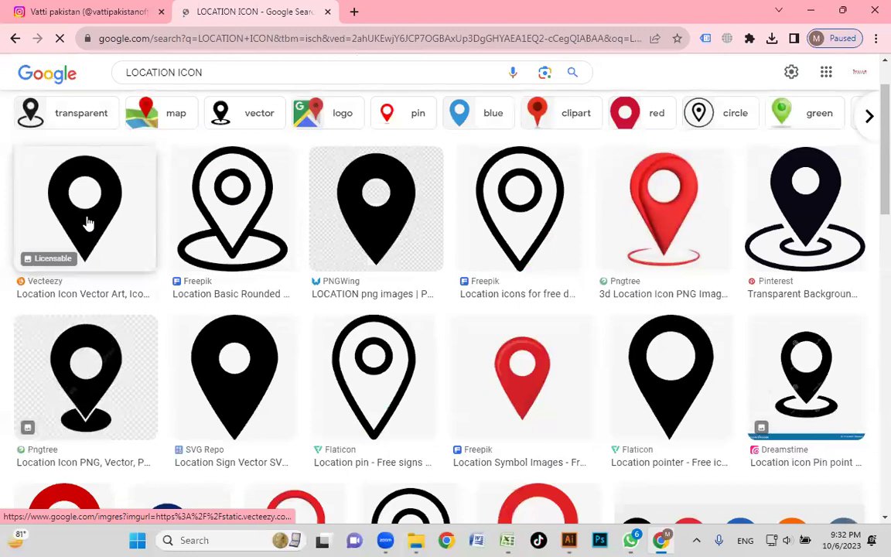
Copy the solid black Vecteezy location pin image from the results and paste it into the poster document in Illustrator.
{"action": "left_click", "coordinate": [87, 222]}
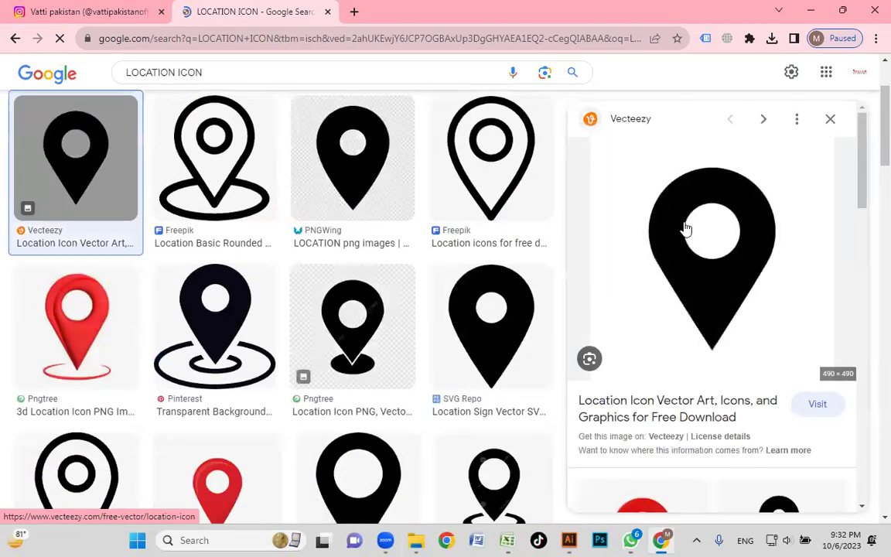
{"action": "right_click", "coordinate": [716, 226]}
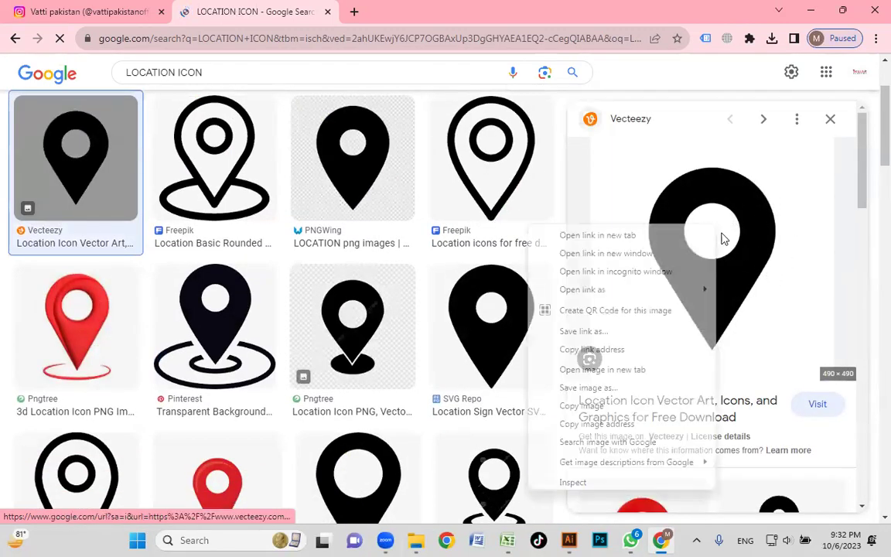
{"action": "left_click", "coordinate": [592, 406]}
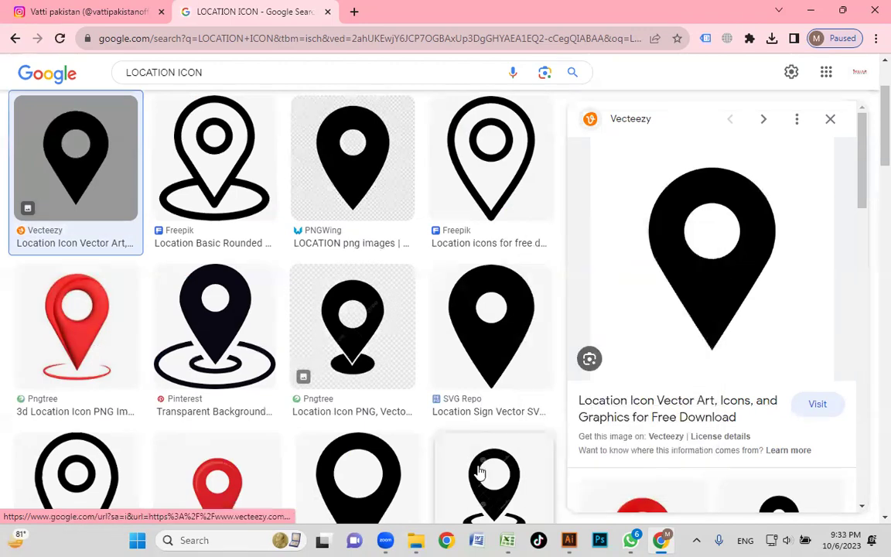
{"action": "left_click", "coordinate": [568, 539]}
{"action": "key", "text": "ctrl+v"}
Place the pin image below the poster and convert it to vector paths with Image Trace and Expand.
{"action": "key", "text": "z"}
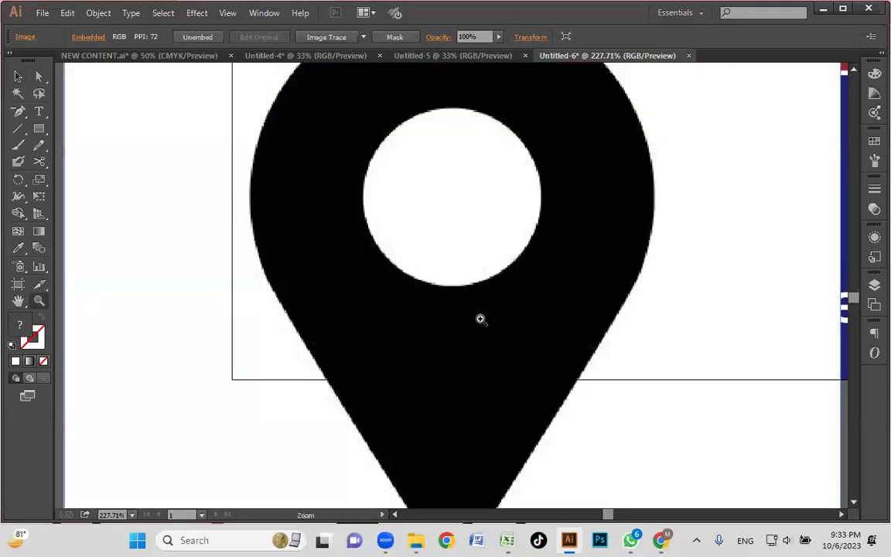
{"action": "key", "text": "ctrl+minus"}
{"action": "key", "text": "ctrl+minus"}
{"action": "key", "text": "ctrl+minus"}
{"action": "key", "text": "ctrl+minus"}
{"action": "key", "text": "ctrl+minus"}
{"action": "key", "text": "v"}
{"action": "mouse_move", "coordinate": [472, 272]}
{"action": "left_mouse_down"}
{"action": "mouse_move", "coordinate": [437, 328]}
{"action": "mouse_move", "coordinate": [452, 379]}
{"action": "left_mouse_up"}
{"action": "scroll", "coordinate": [465, 282], "scroll_direction": "down", "scroll_amount": 2}
{"action": "left_click", "coordinate": [324, 37]}
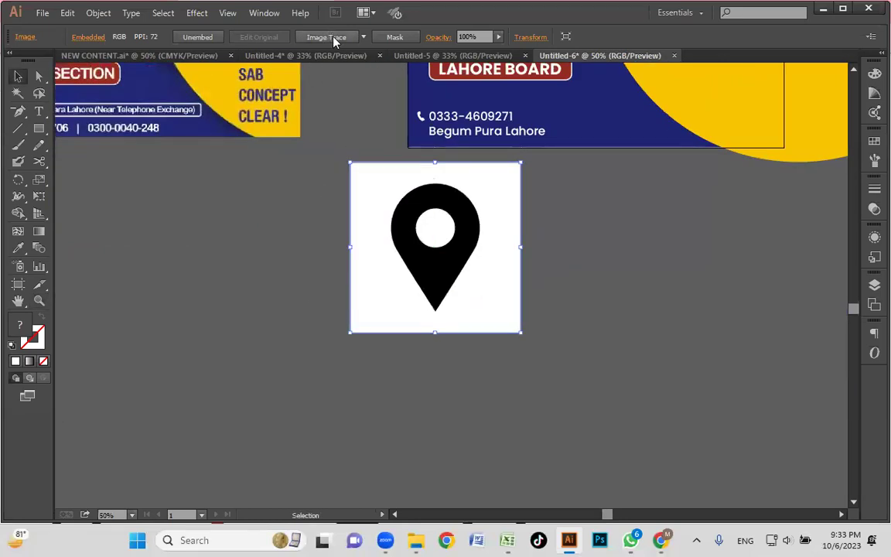
{"action": "left_click", "coordinate": [349, 37]}
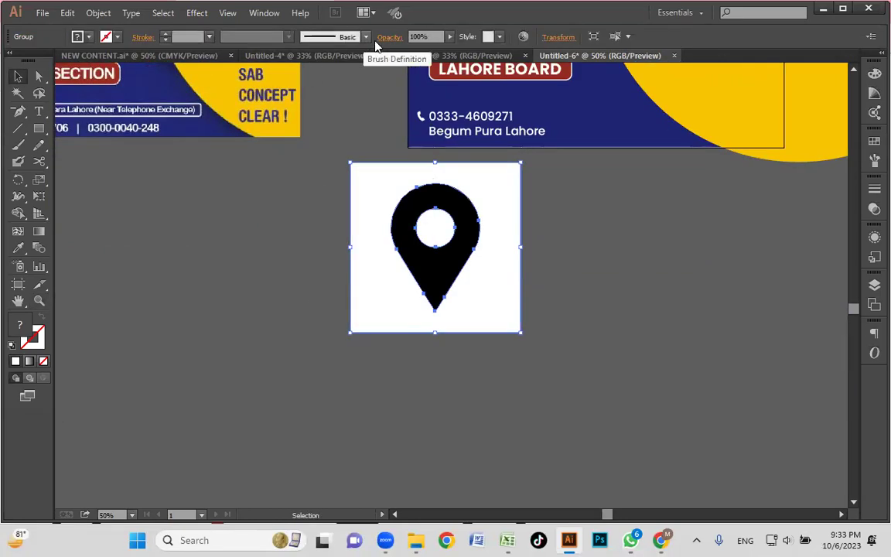
Delete the white background and the white inner circle from the traced location pin.
{"action": "double_click", "coordinate": [501, 201]}
{"action": "left_click_drag", "start_coordinate": [501, 202], "coordinate": [552, 225]}
{"action": "key", "text": "Delete"}
{"action": "left_click", "coordinate": [436, 228]}
{"action": "key", "text": "Delete"}
{"action": "double_click", "coordinate": [518, 243]}
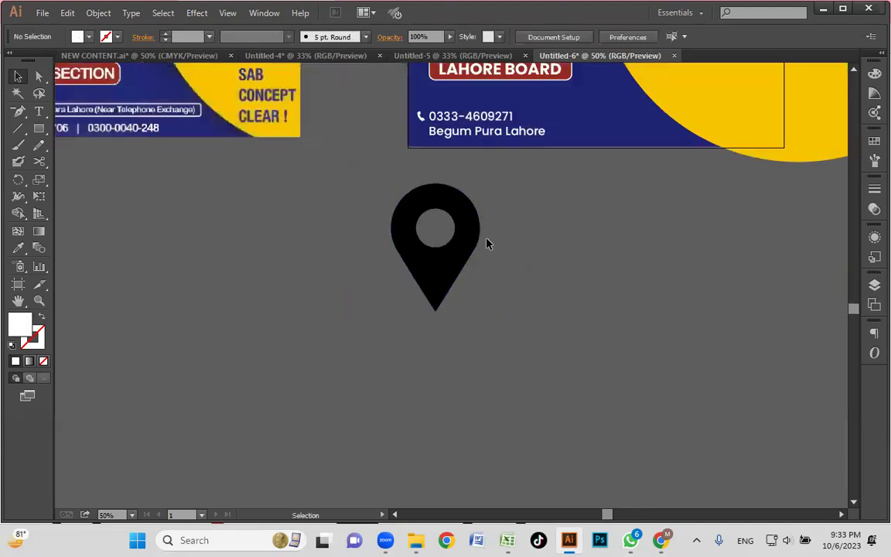
Scale the location pin down to about the text height and place it before the address line, under the phone icon.
{"action": "scroll", "coordinate": [473, 286], "scroll_direction": "up", "scroll_amount": 1}
{"action": "left_click", "coordinate": [457, 224]}
{"action": "left_click_drag", "start_coordinate": [462, 210], "coordinate": [400, 163]}
{"action": "left_click_drag", "start_coordinate": [361, 108], "coordinate": [501, 223]}
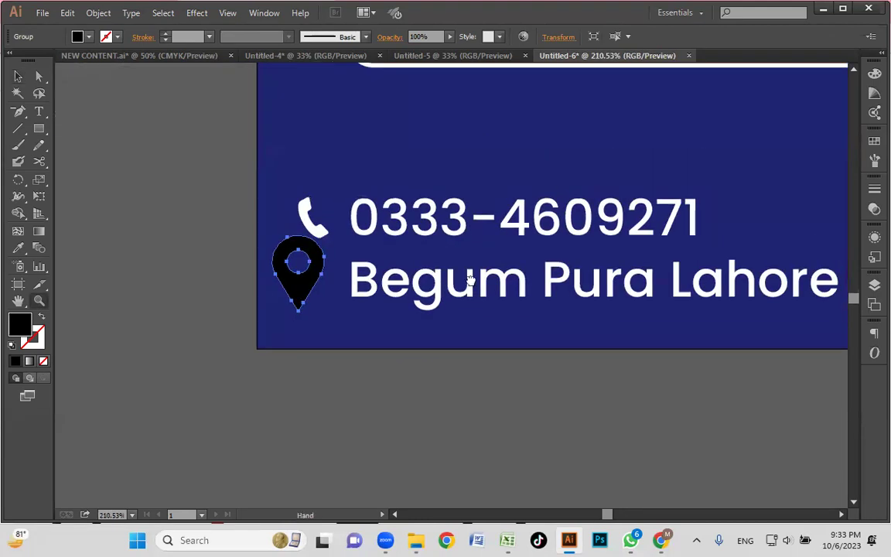
{"action": "left_click_drag", "start_coordinate": [325, 236], "coordinate": [310, 290]}
Recolour the location pin white by sampling the phone icon with the Eyedropper.
{"action": "key", "text": "i"}
{"action": "left_click", "coordinate": [309, 306]}
{"action": "key", "text": "v"}
{"action": "left_click", "coordinate": [321, 232]}
{"action": "left_click", "coordinate": [313, 280]}
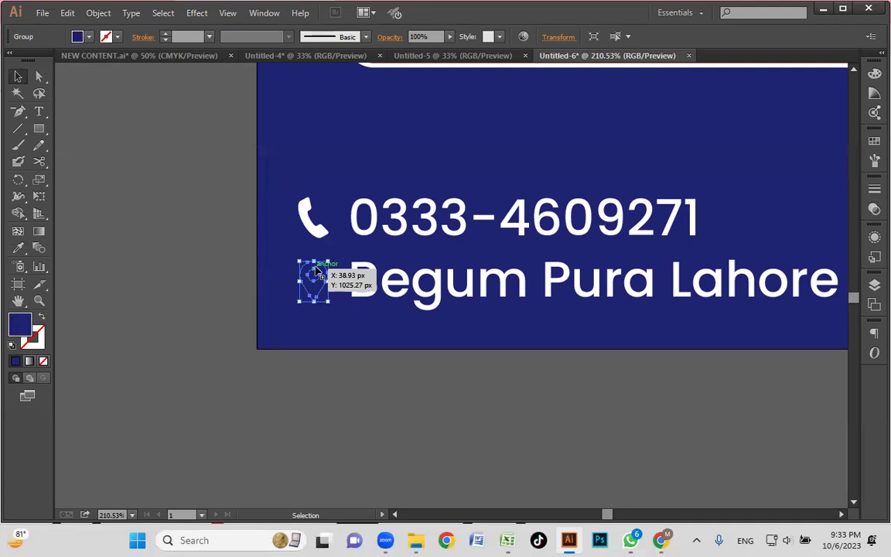
{"action": "key", "text": "i"}
{"action": "left_click", "coordinate": [319, 226]}
{"action": "key", "text": "v"}
{"action": "left_click", "coordinate": [410, 384]}
Shift the phone and address lines together with their icons slightly right, towards the left alignment of the poster's headings.
{"action": "key", "text": "z"}
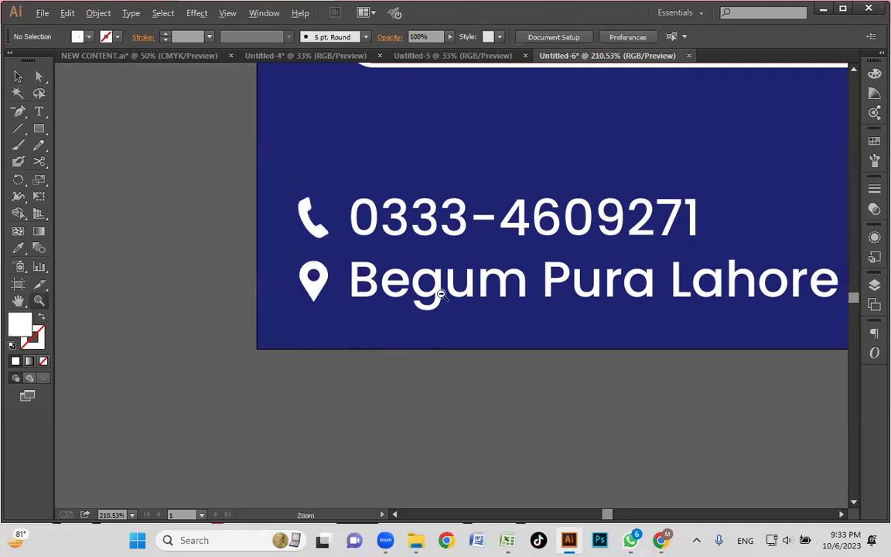
{"action": "left_click", "coordinate": [527, 292], "text": "alt"}
{"action": "left_click", "coordinate": [485, 280], "text": "alt"}
{"action": "left_click", "coordinate": [480, 280], "text": "alt"}
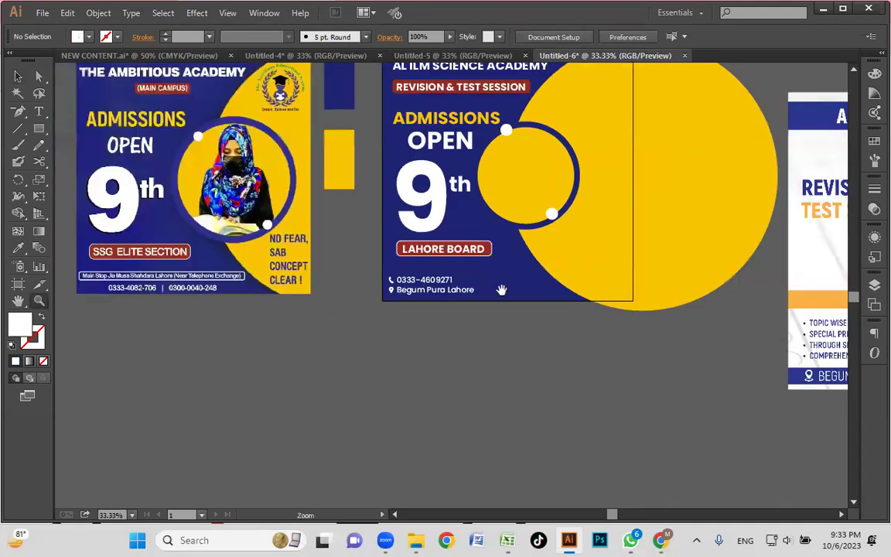
{"action": "key", "text": "v"}
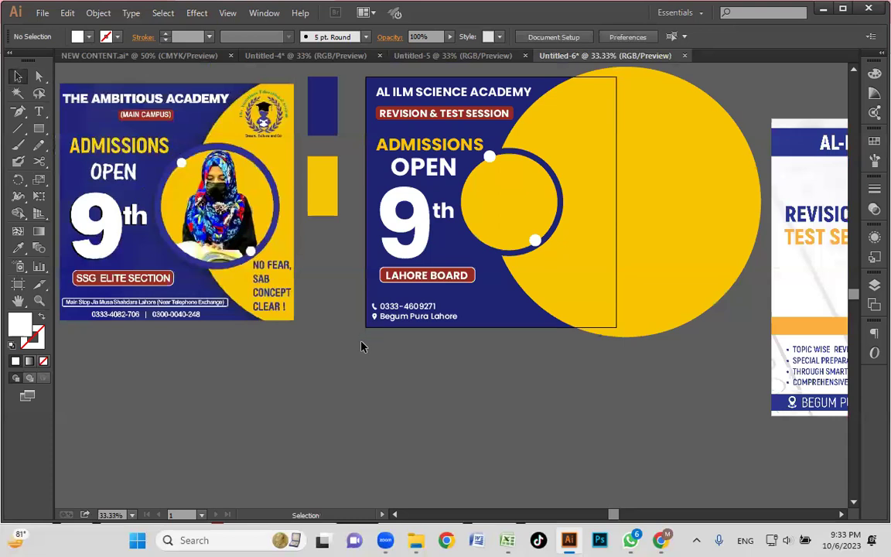
{"action": "left_click", "coordinate": [417, 308]}
{"action": "left_click_drag", "start_coordinate": [419, 307], "coordinate": [423, 310]}
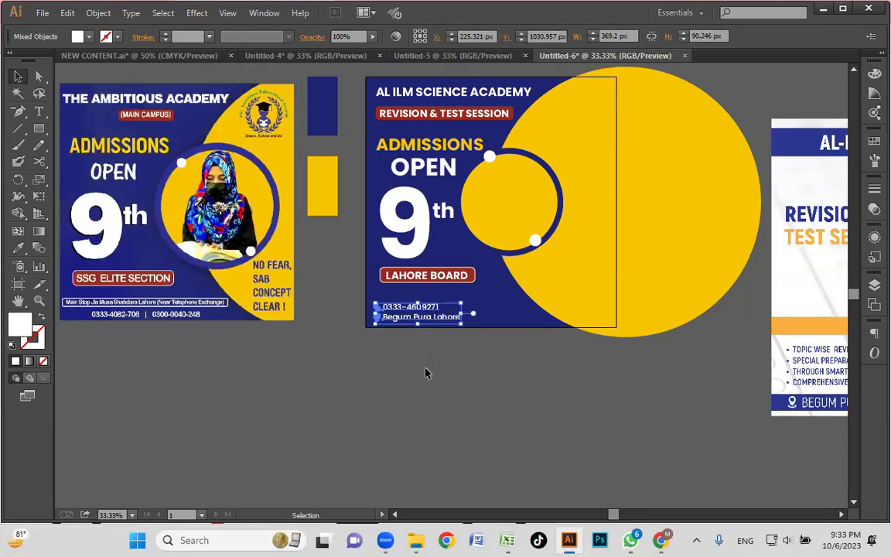
{"action": "left_click", "coordinate": [425, 374]}
Show the rulers and add a vertical guide along the left edge of the poster's text.
{"action": "key", "text": "z"}
{"action": "left_click_drag", "start_coordinate": [350, 80], "coordinate": [582, 392]}
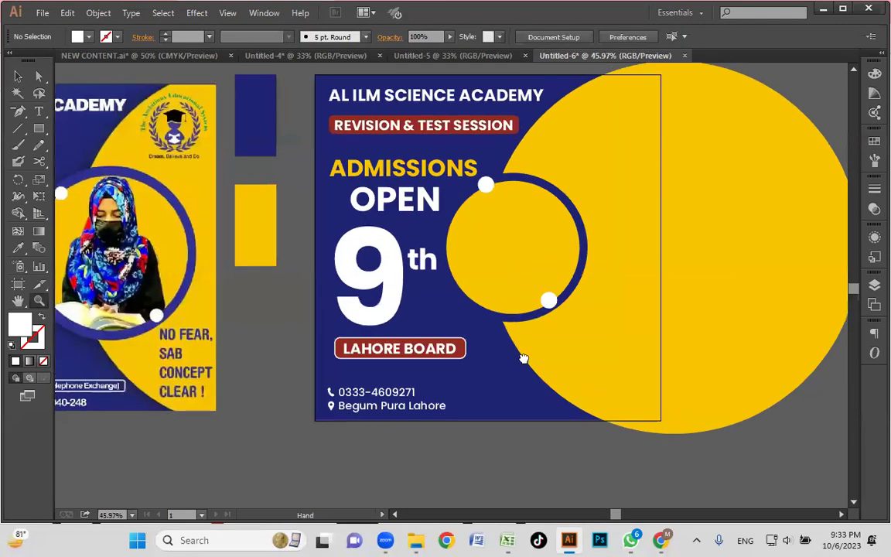
{"action": "key", "text": "v"}
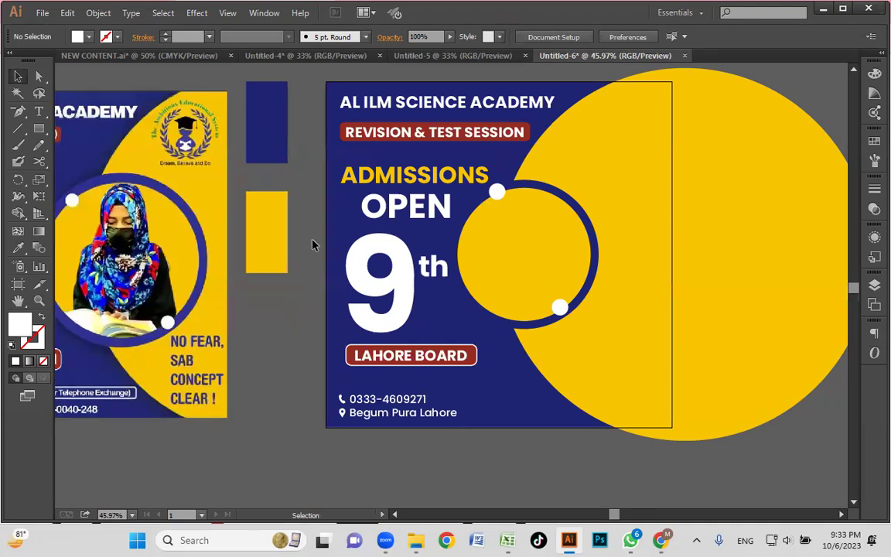
{"action": "key", "text": "ctrl+r"}
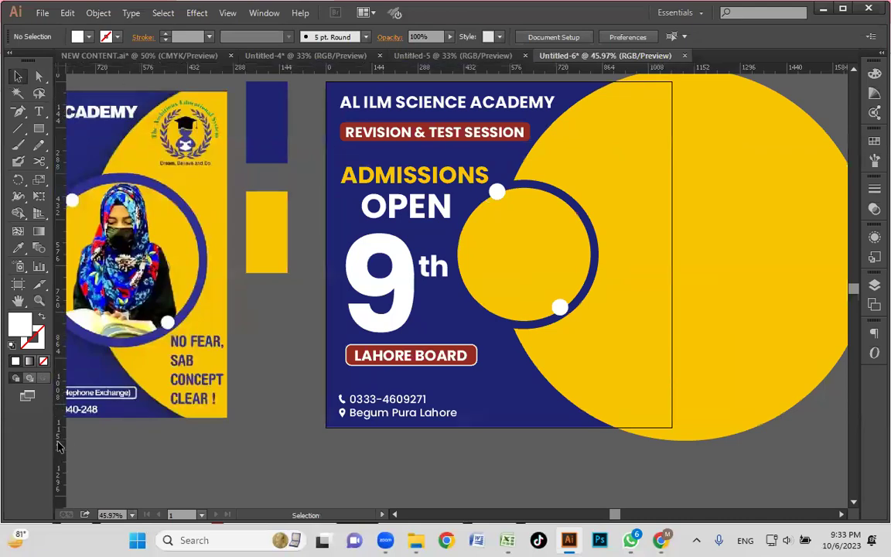
{"action": "left_click_drag", "start_coordinate": [58, 444], "coordinate": [373, 452]}
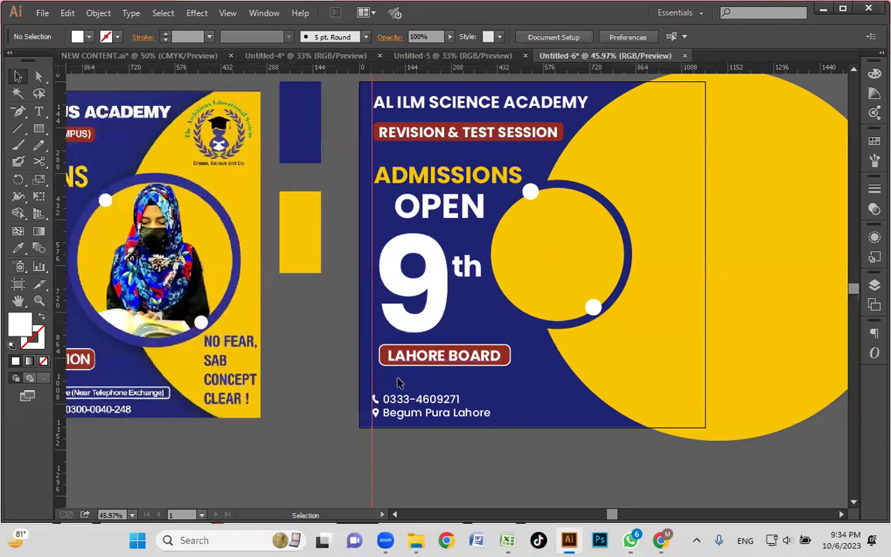
Hide the guides and show them again.
{"action": "right_click", "coordinate": [308, 341]}
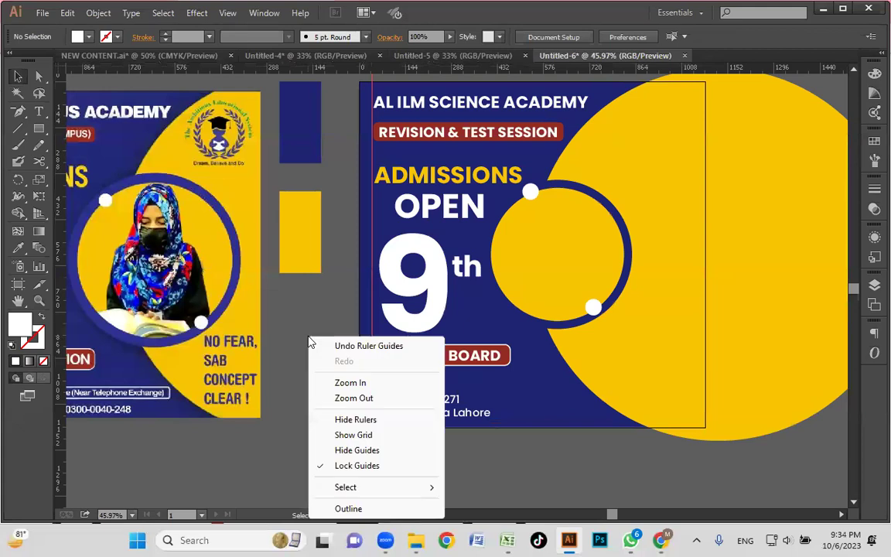
{"action": "left_click", "coordinate": [359, 450]}
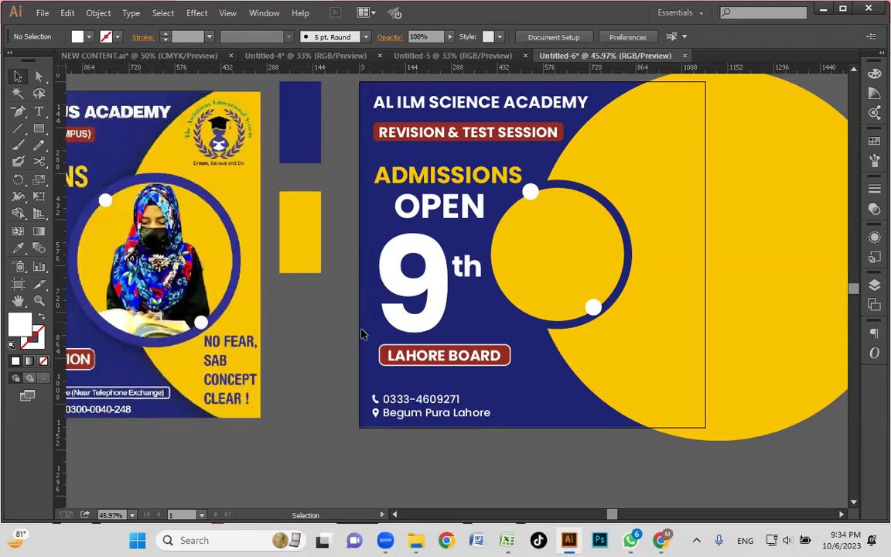
{"action": "right_click", "coordinate": [304, 315]}
{"action": "left_click", "coordinate": [346, 425]}
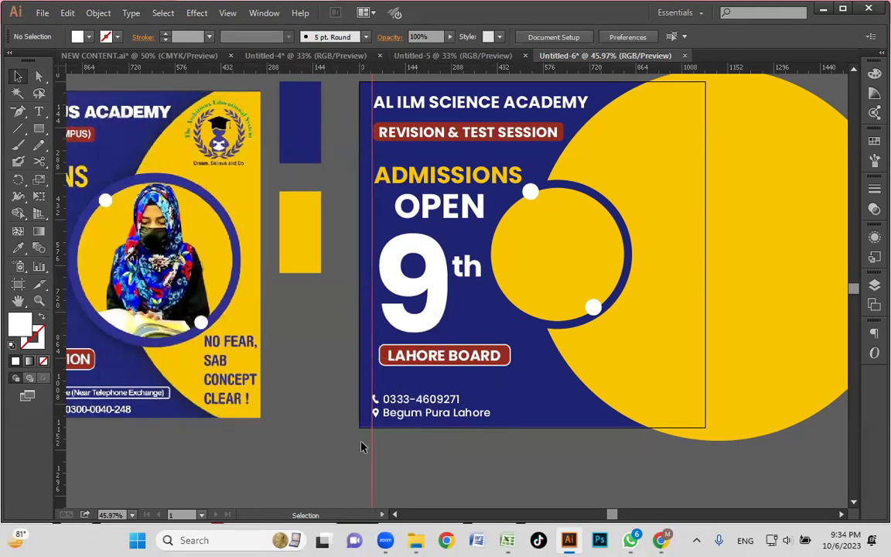
Unlock the guides and move the vertical guide slightly right to the left edge of the heading text.
{"action": "right_click", "coordinate": [333, 409]}
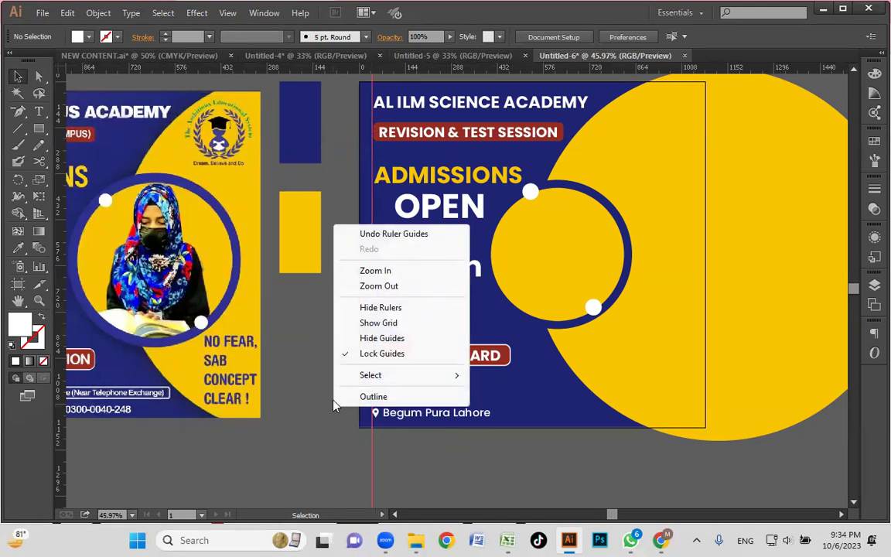
{"action": "left_click", "coordinate": [389, 356]}
{"action": "left_click_drag", "start_coordinate": [372, 445], "coordinate": [373, 505]}
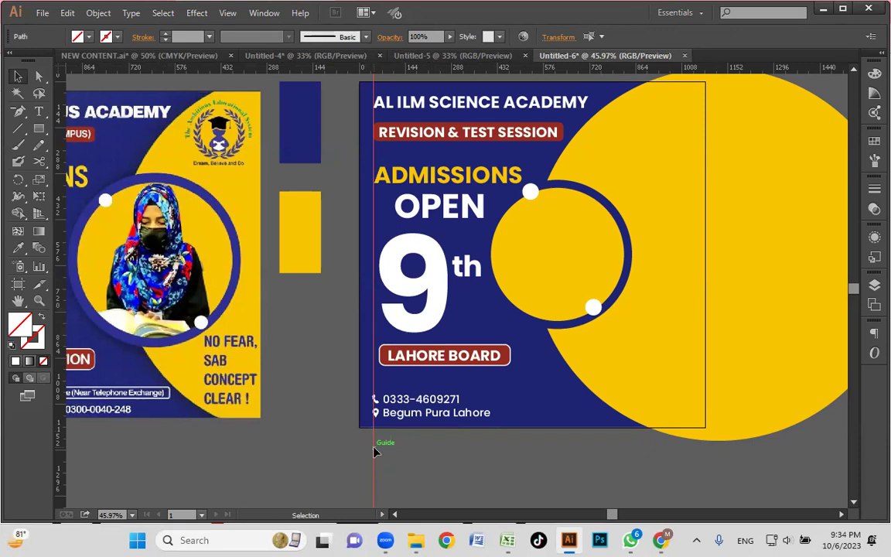
{"action": "left_click_drag", "start_coordinate": [378, 452], "coordinate": [424, 461]}
{"action": "key", "text": "ctrl+z"}
{"action": "left_click", "coordinate": [385, 445]}
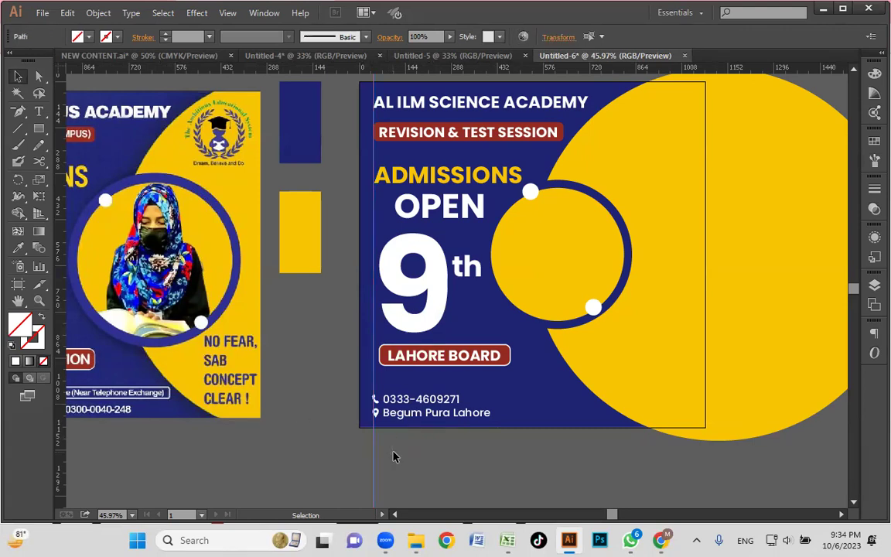
Undo the trial vertical and horizontal guides and pull out a new vertical guide at the text's left margin.
{"action": "left_click_drag", "start_coordinate": [61, 434], "coordinate": [369, 440]}
{"action": "left_click_drag", "start_coordinate": [299, 67], "coordinate": [341, 340]}
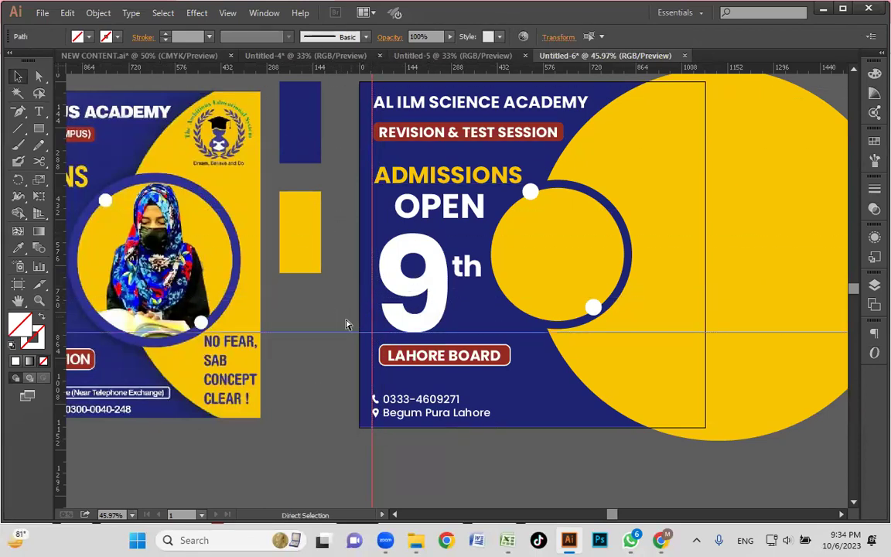
{"action": "key", "text": "ctrl+z"}
{"action": "key", "text": "ctrl+z"}
{"action": "key", "text": "ctrl+z"}
{"action": "left_click_drag", "start_coordinate": [61, 467], "coordinate": [363, 465]}
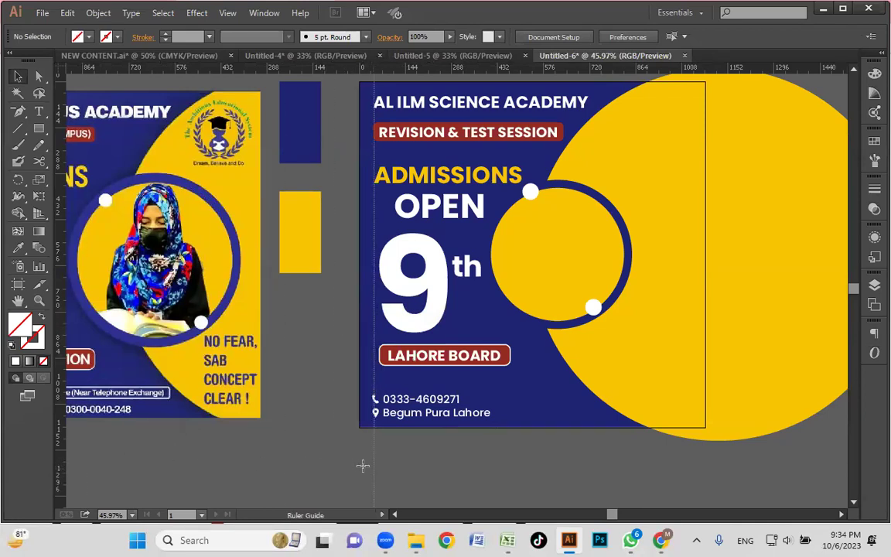
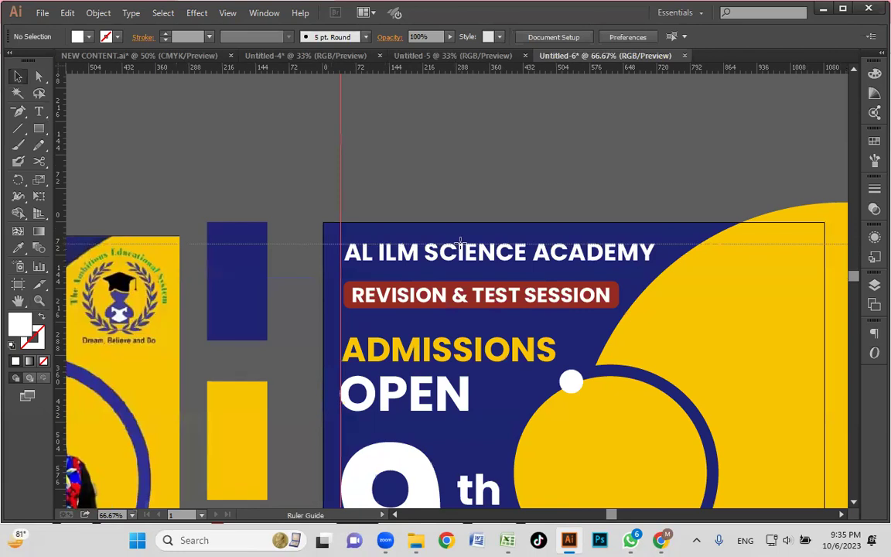
Add a horizontal guide along the poster's top edge, above the guide at the academy name.
{"action": "left_click_drag", "start_coordinate": [435, 68], "coordinate": [471, 221]}
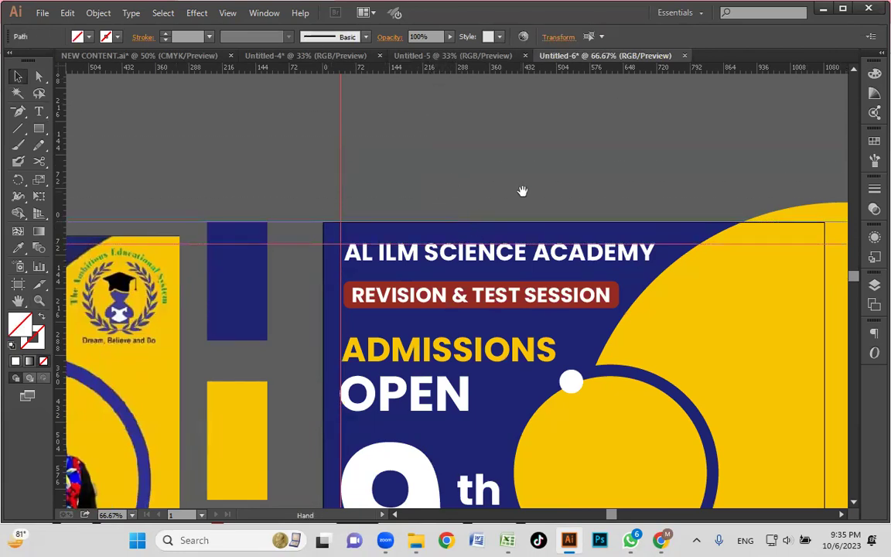
{"action": "left_click_drag", "start_coordinate": [522, 191], "coordinate": [535, 80]}
{"action": "left_click_drag", "start_coordinate": [369, 225], "coordinate": [374, 181]}
Duplicate the pair of top horizontal guides to the poster's bottom edge to mark an equal bottom margin.
{"action": "key", "text": "ctrl+minus"}
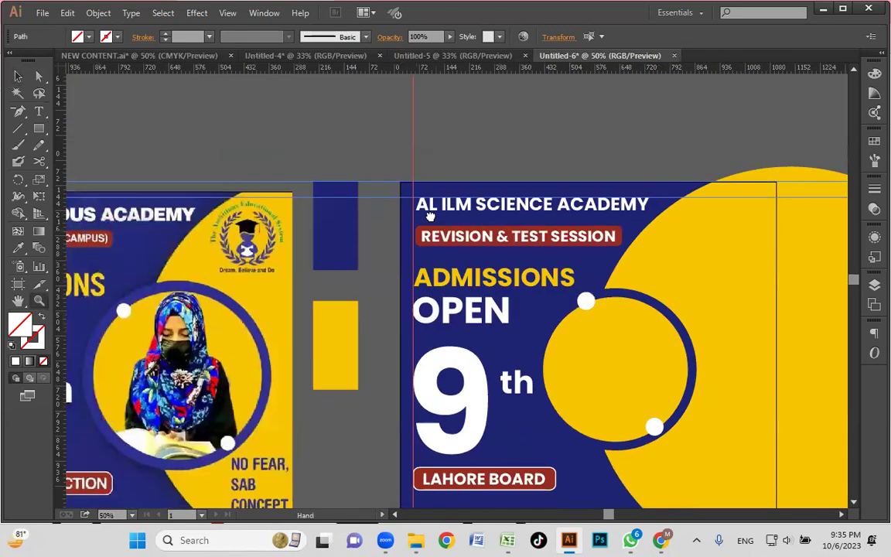
{"action": "scroll", "coordinate": [430, 216], "scroll_direction": "down", "scroll_amount": 3}
{"action": "key", "text": "ctrl+minus"}
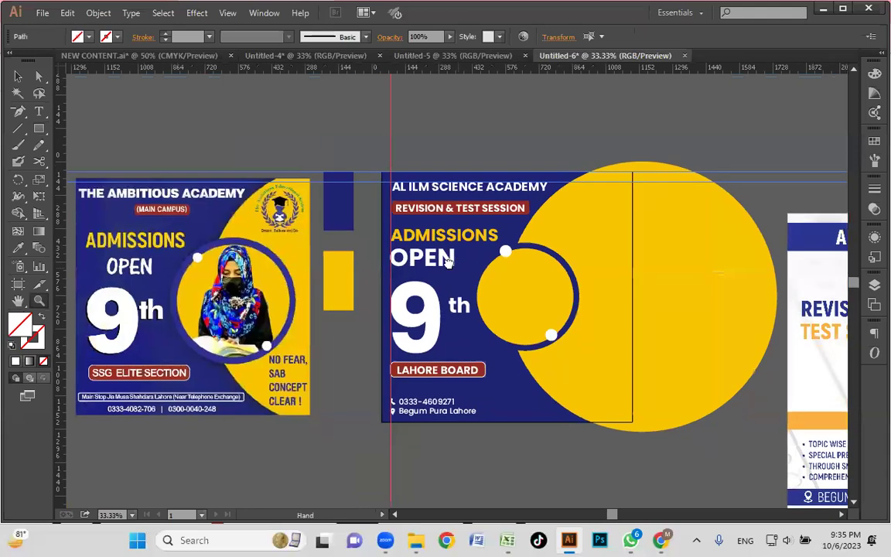
{"action": "left_click_drag", "start_coordinate": [448, 262], "coordinate": [426, 248]}
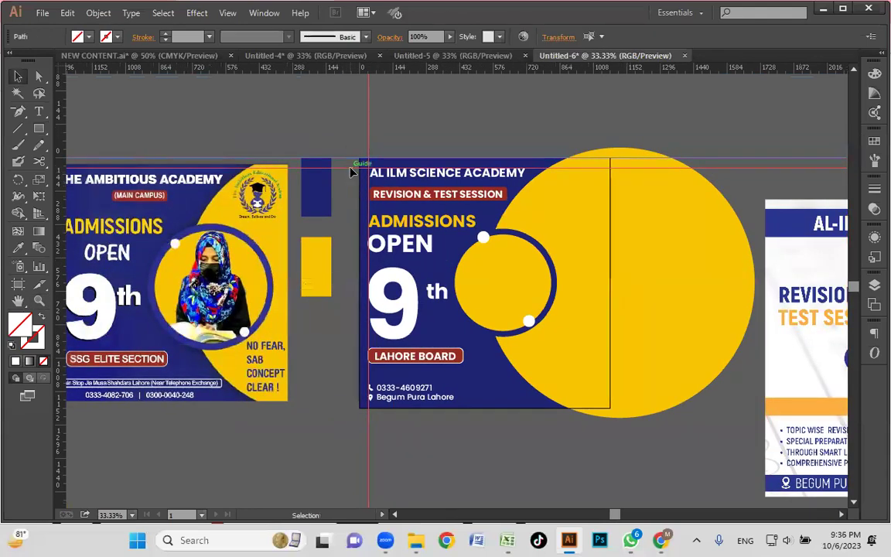
{"action": "left_click_drag", "start_coordinate": [352, 171], "coordinate": [354, 409]}
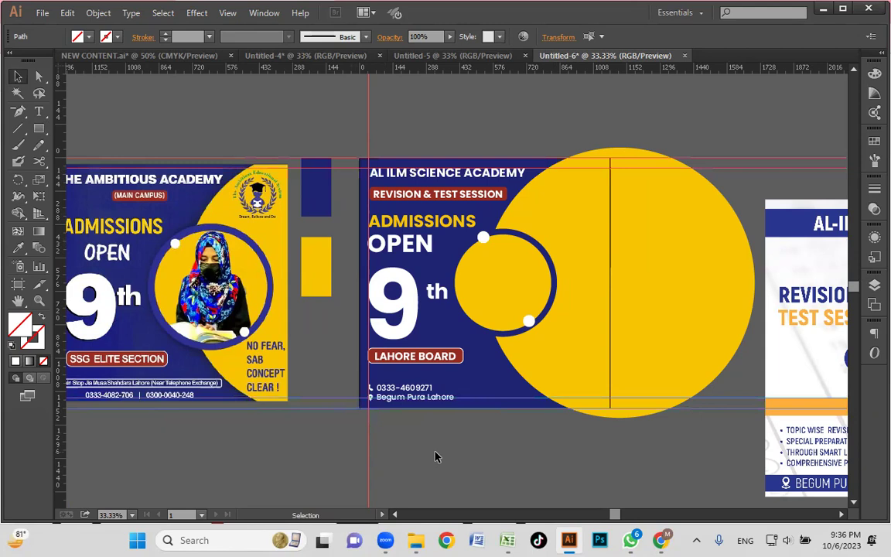
Lock all the guides on the poster.
{"action": "key", "text": "z"}
{"action": "left_click_drag", "start_coordinate": [336, 364], "coordinate": [508, 433]}
{"action": "scroll", "coordinate": [458, 415], "scroll_direction": "up", "scroll_amount": 1}
{"action": "key", "text": "v"}
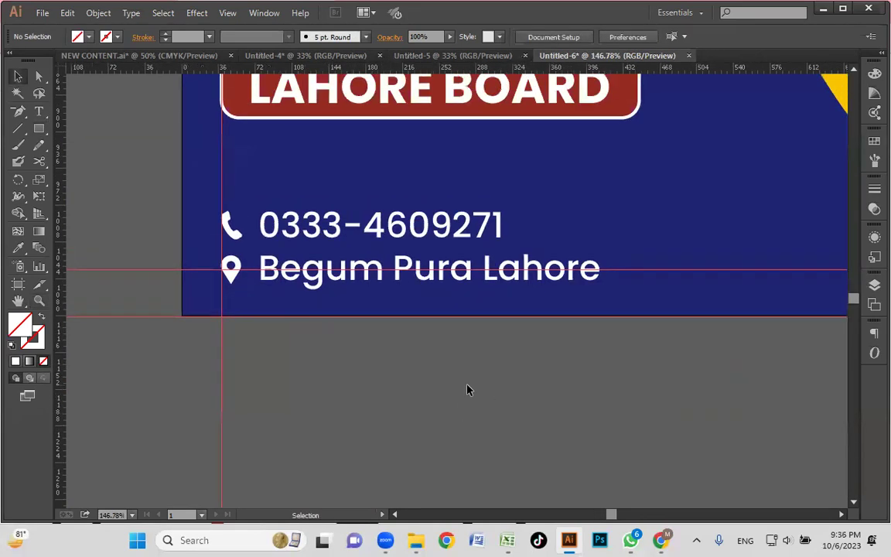
{"action": "right_click", "coordinate": [469, 388]}
{"action": "left_click", "coordinate": [479, 333]}
Move the phone and address lines with their icons up so that the location pin rests on the bottom margin guide.
{"action": "left_click_drag", "start_coordinate": [205, 195], "coordinate": [255, 282]}
{"action": "left_click_drag", "start_coordinate": [365, 216], "coordinate": [368, 208]}
{"action": "key", "text": "Down"}
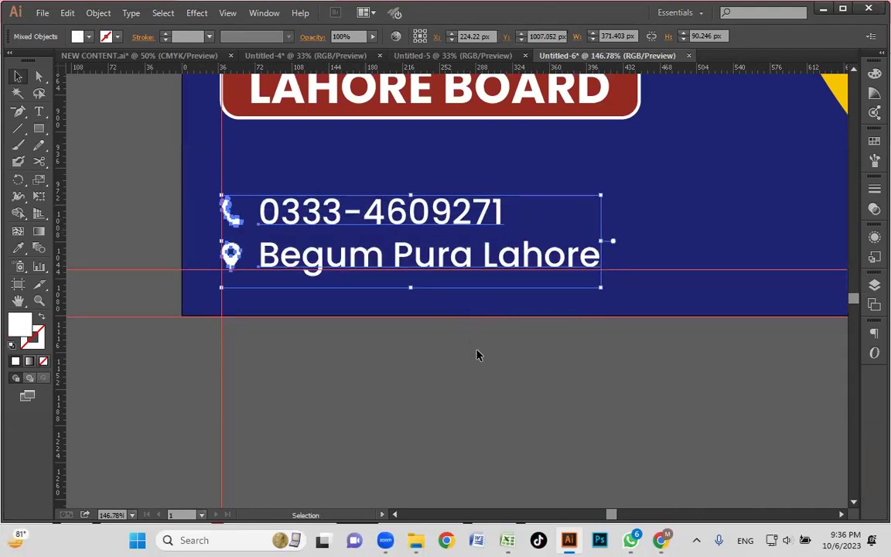
{"action": "left_click", "coordinate": [477, 374]}
{"action": "key", "text": "ctrl+minus"}
{"action": "left_click_drag", "start_coordinate": [390, 179], "coordinate": [401, 313]}
{"action": "left_click", "coordinate": [350, 280]}
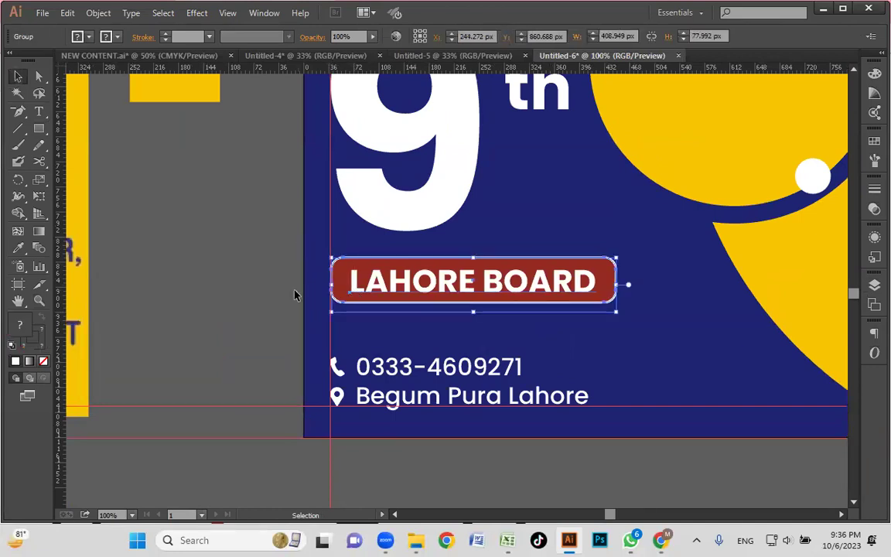
{"action": "left_click", "coordinate": [293, 295]}
{"action": "key", "text": "ctrl+minus"}
{"action": "key", "text": "ctrl+minus"}
{"action": "key", "text": "ctrl+minus"}
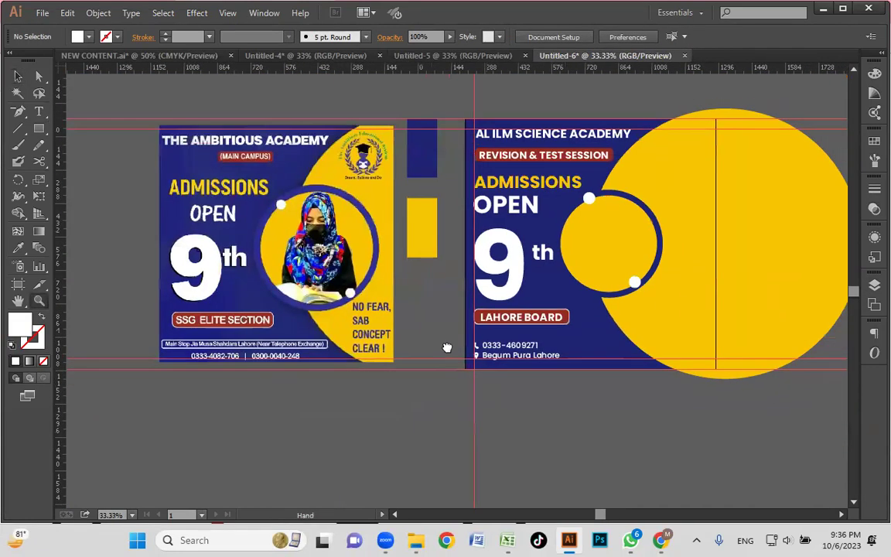
Switch to Chrome and search Google Images for "STUDENT STYING".
{"action": "left_click_drag", "start_coordinate": [447, 347], "coordinate": [360, 384]}
{"action": "key", "text": "v"}
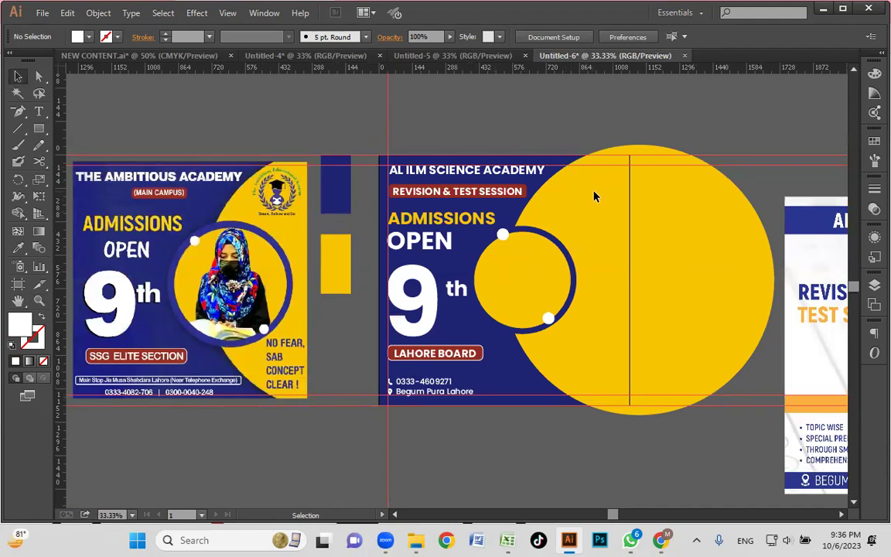
{"action": "scroll", "coordinate": [662, 451], "scroll_direction": "right", "scroll_amount": 3}
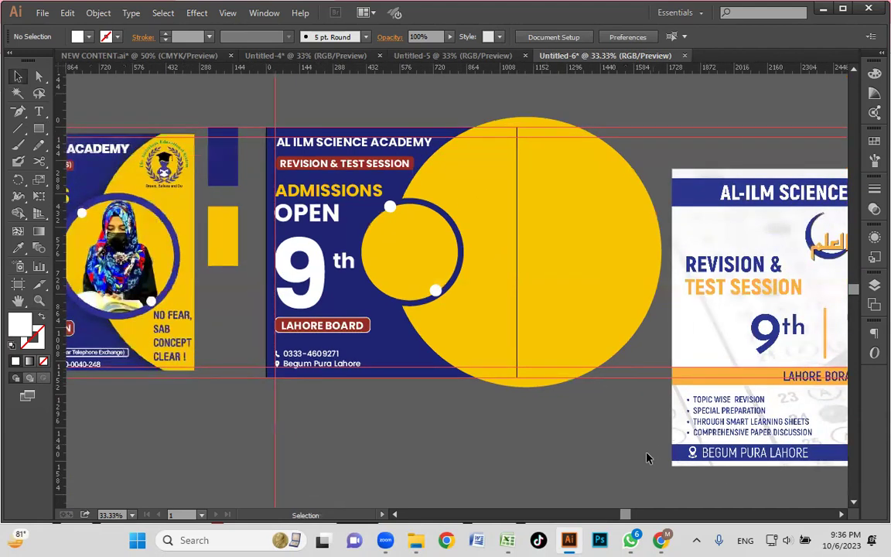
{"action": "left_click", "coordinate": [663, 540]}
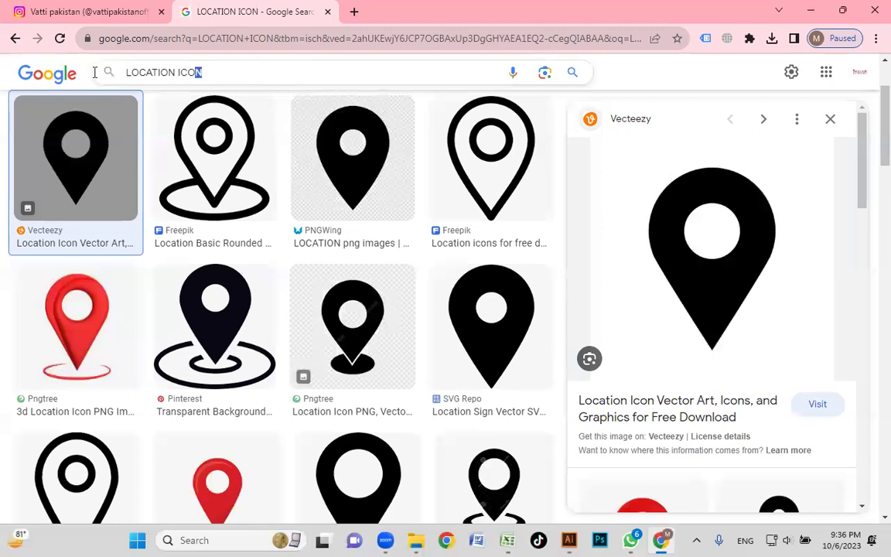
{"action": "left_click_drag", "start_coordinate": [200, 72], "coordinate": [74, 80]}
{"action": "type", "text": "STUDENT STY"}
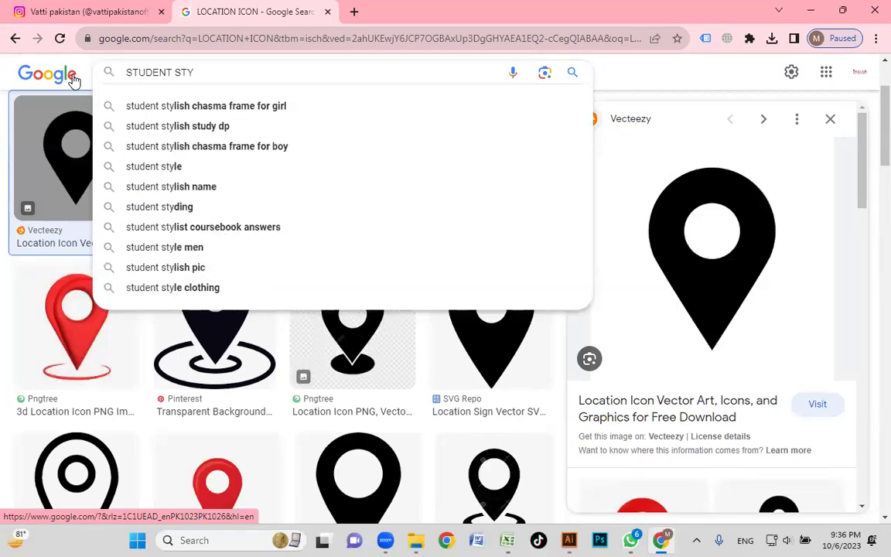
{"action": "type", "text": "ING"}
{"action": "key", "text": "Return"}
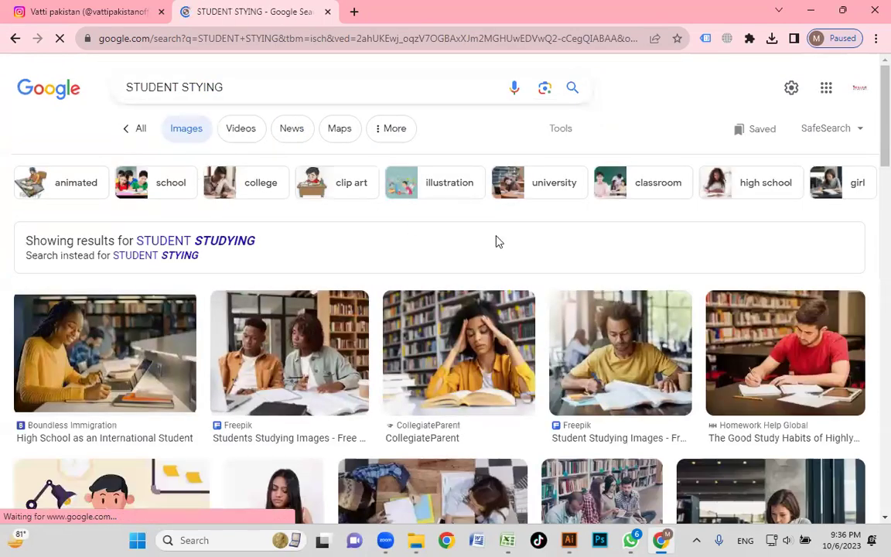
Open the result showing a student in a red T-shirt writing at a desk and copy its image.
{"action": "left_click", "coordinate": [785, 367]}
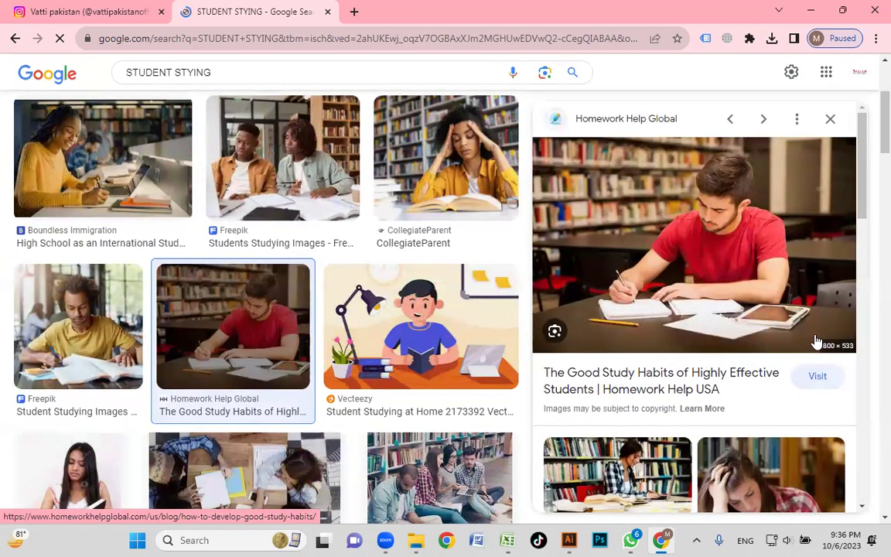
{"action": "right_click", "coordinate": [710, 243]}
{"action": "left_click", "coordinate": [634, 407]}
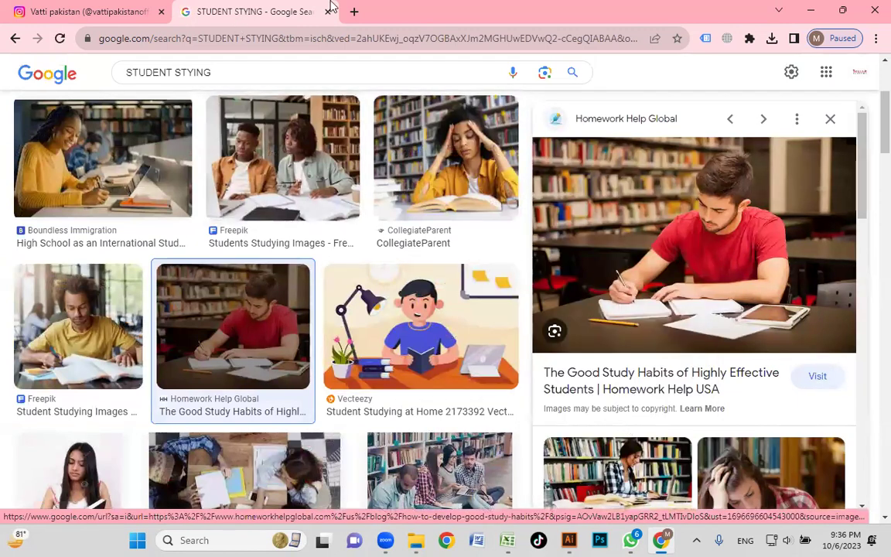
Open remove.bg in a new browser tab and paste the copied student image for background removal.
{"action": "left_click", "coordinate": [352, 12]}
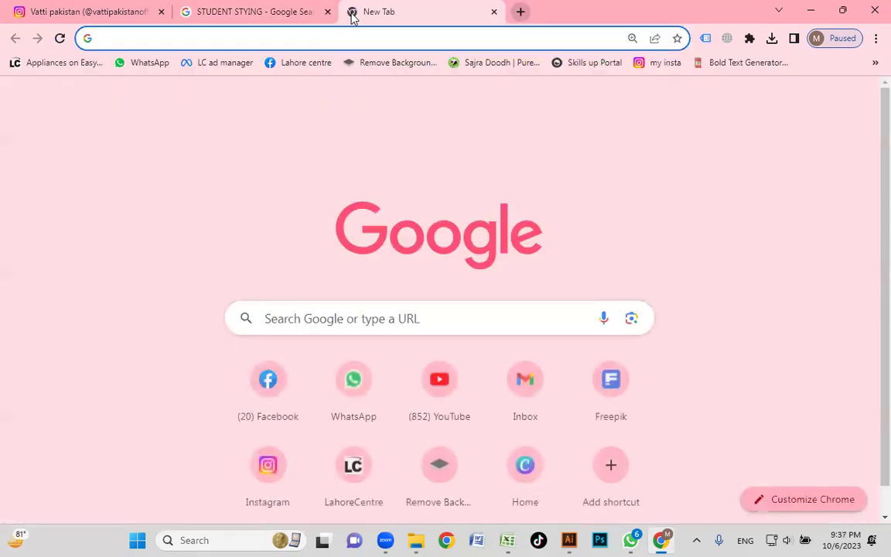
{"action": "type", "text": "RE"}
{"action": "key", "text": "Return"}
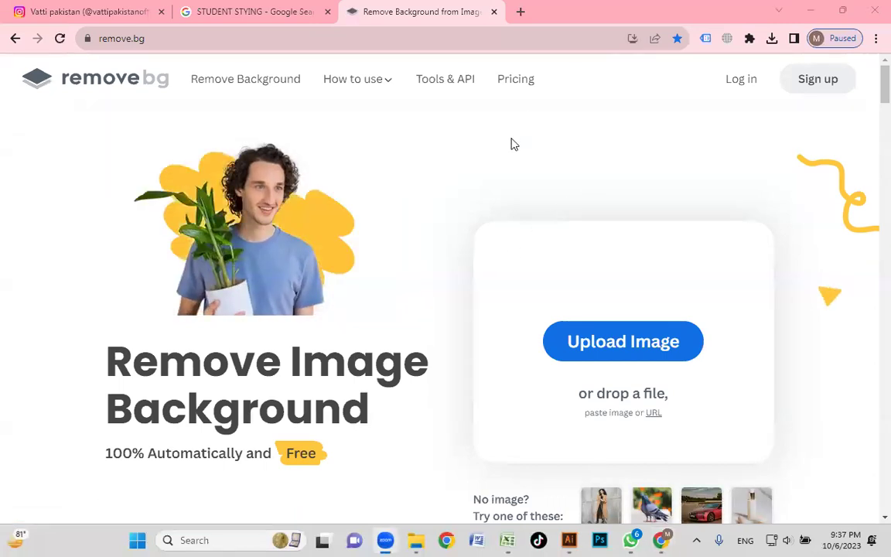
{"action": "key", "text": "ctrl+v"}
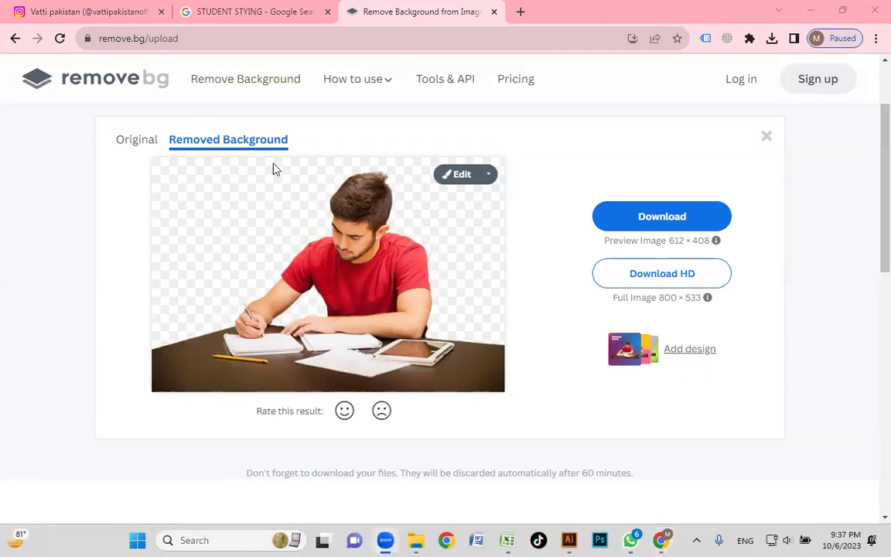
Download the preview-size student cutout and place the PNG from its download folder into the Illustrator poster document.
{"action": "left_click", "coordinate": [676, 218]}
{"action": "left_click", "coordinate": [772, 37]}
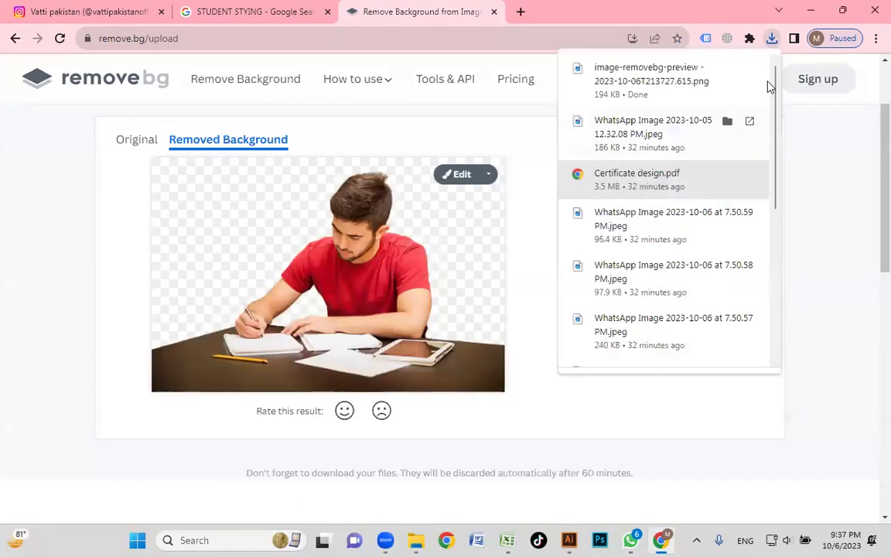
{"action": "left_click", "coordinate": [727, 72]}
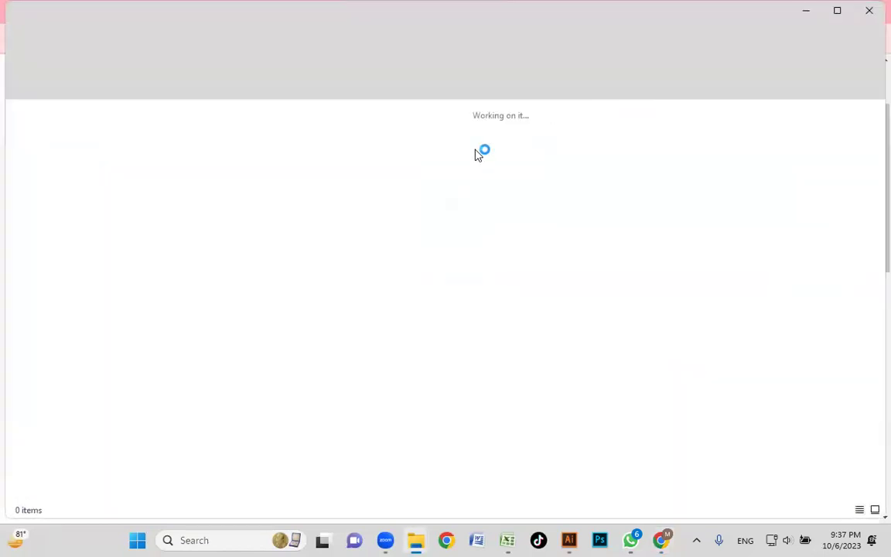
{"action": "left_click_drag", "start_coordinate": [201, 179], "coordinate": [425, 157]}
Duplicate the poster's blue-ringed yellow circle onto the empty canvas above and place the student photo over the copy.
{"action": "left_click", "coordinate": [354, 354]}
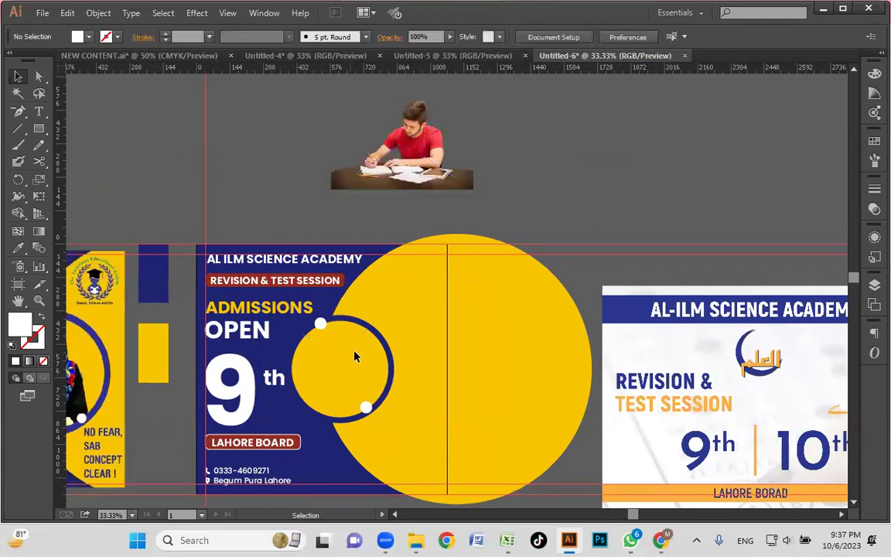
{"action": "left_click", "coordinate": [370, 378]}
{"action": "left_click_drag", "start_coordinate": [342, 369], "coordinate": [600, 199]}
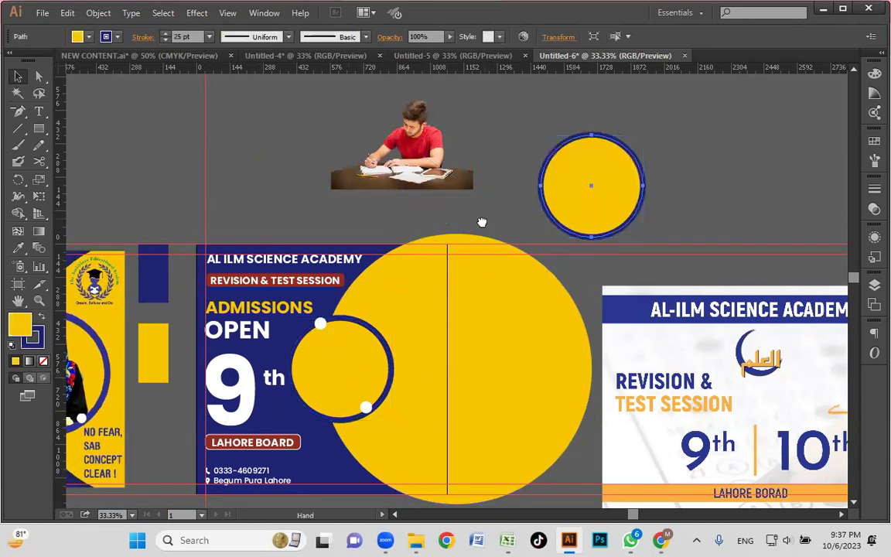
{"action": "left_click_drag", "start_coordinate": [481, 222], "coordinate": [471, 245]}
{"action": "left_click", "coordinate": [430, 205]}
{"action": "left_click_drag", "start_coordinate": [430, 205], "coordinate": [591, 199]}
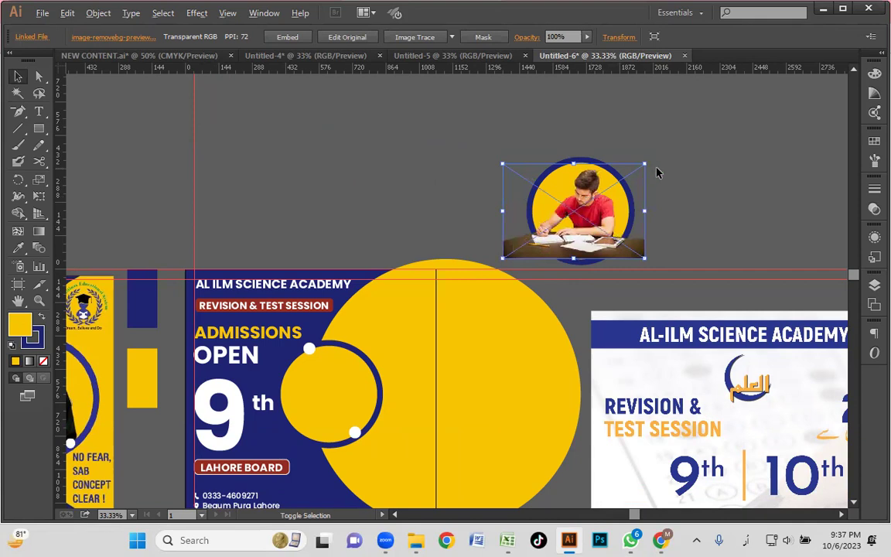
Enlarge the student photo slightly and position it so that his figure sits centred over the circle copy.
{"action": "left_click_drag", "start_coordinate": [641, 172], "coordinate": [652, 154]}
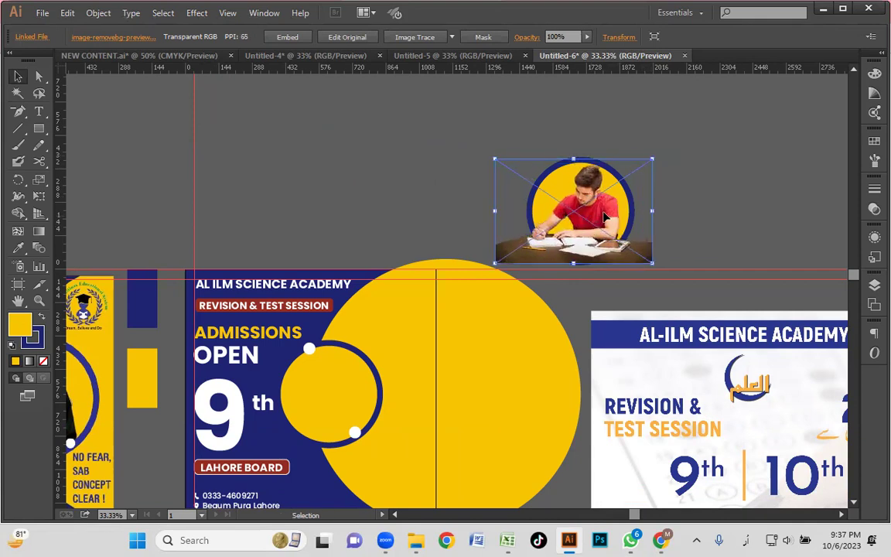
{"action": "left_click_drag", "start_coordinate": [602, 213], "coordinate": [605, 211]}
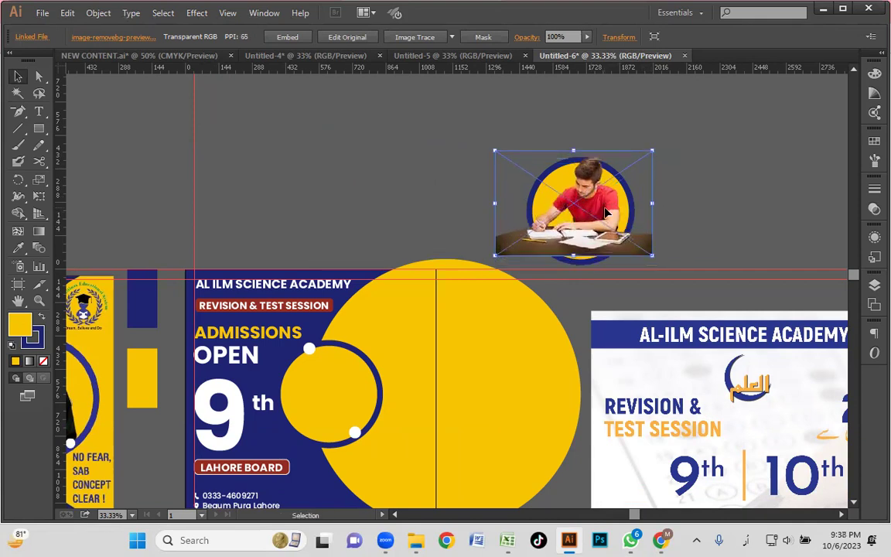
{"action": "left_click", "coordinate": [696, 190]}
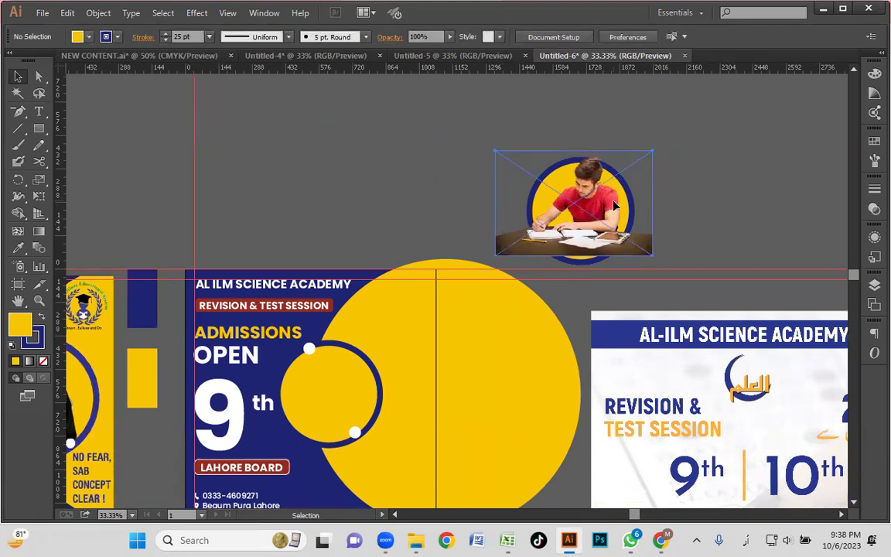
{"action": "left_click", "coordinate": [614, 205]}
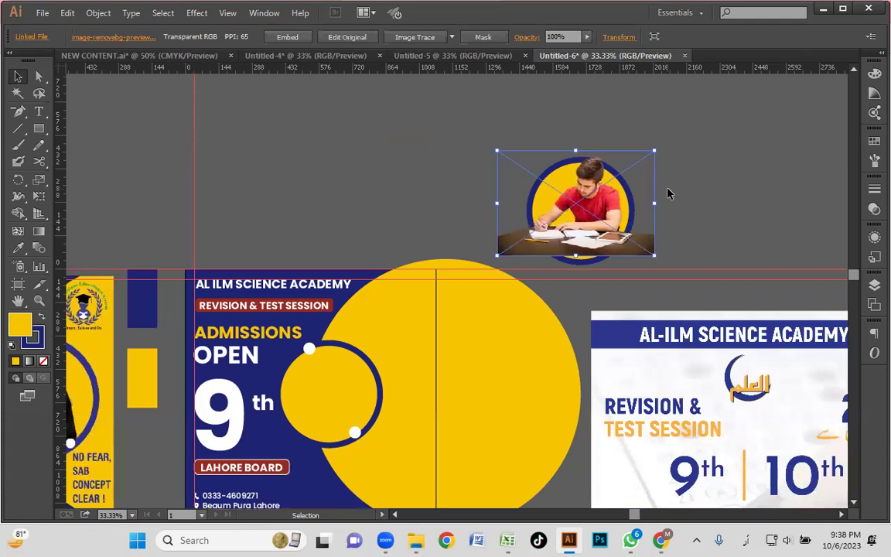
{"action": "left_click", "coordinate": [693, 193]}
Try to make a clipping mask from the student photo and the circle copy beneath it.
{"action": "left_click_drag", "start_coordinate": [547, 153], "coordinate": [593, 215]}
{"action": "right_click", "coordinate": [594, 214]}
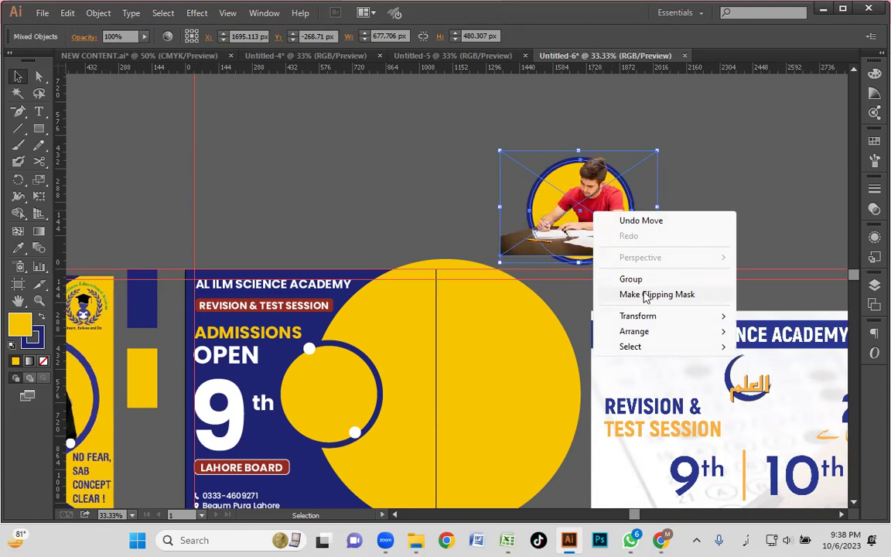
{"action": "left_click", "coordinate": [646, 297]}
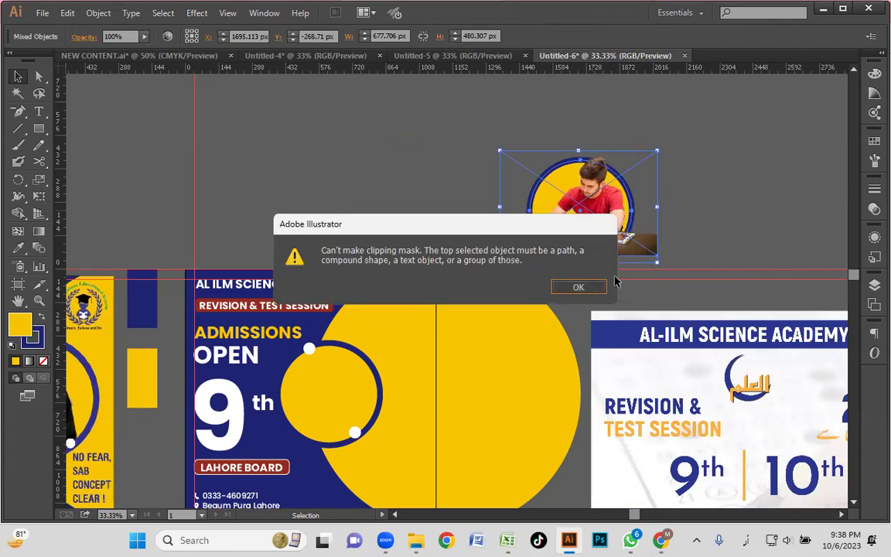
{"action": "left_click", "coordinate": [580, 288]}
{"action": "left_click", "coordinate": [631, 320], "text": "shift"}
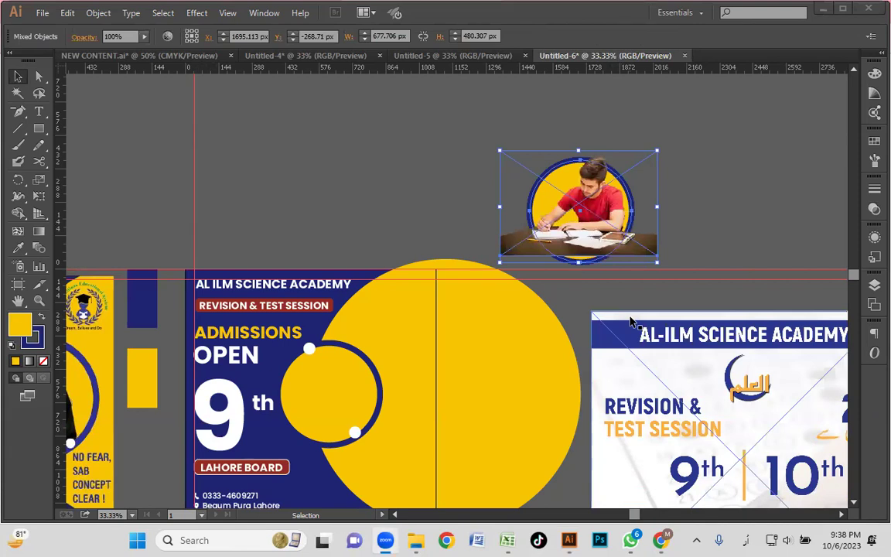
{"action": "left_click", "coordinate": [617, 322], "text": "shift"}
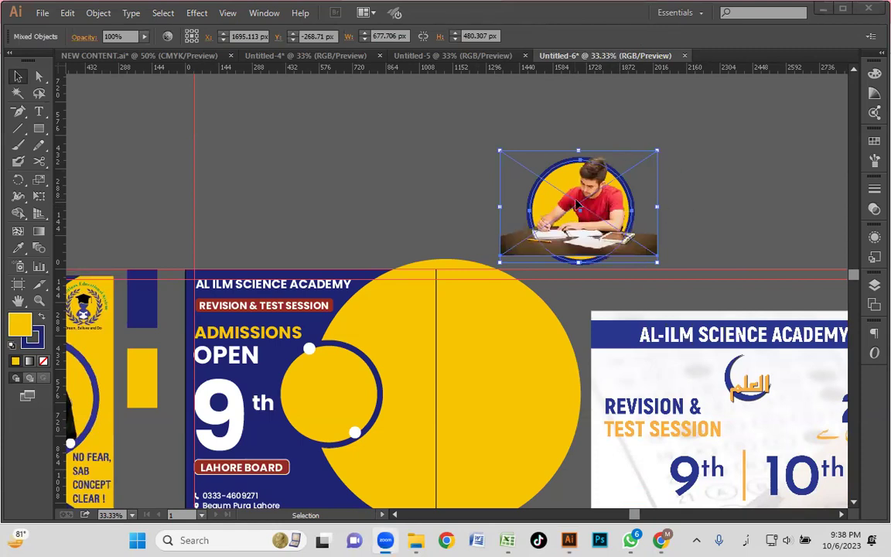
{"action": "right_click", "coordinate": [595, 225]}
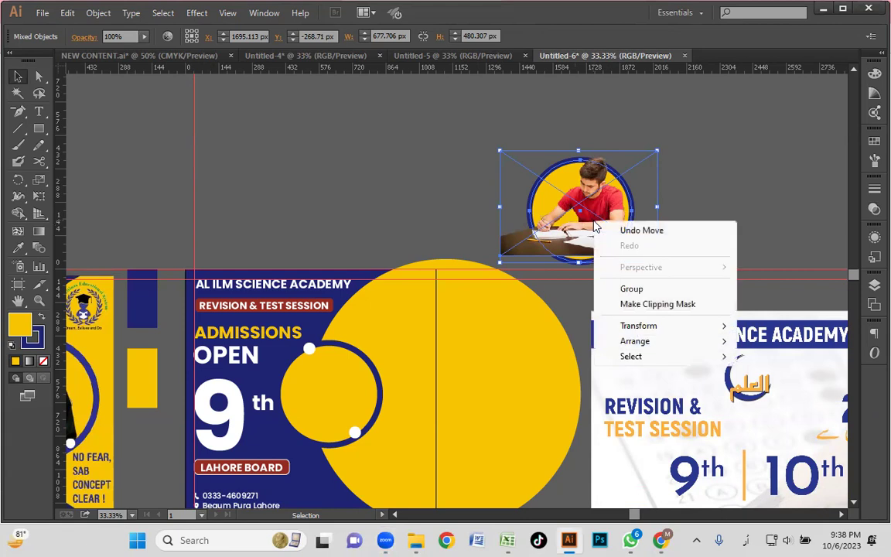
{"action": "left_click", "coordinate": [643, 306]}
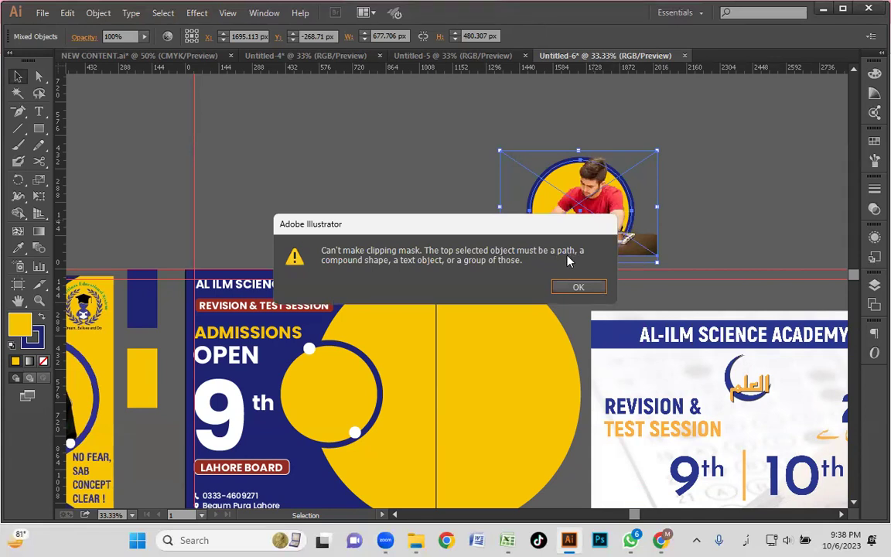
{"action": "left_click", "coordinate": [579, 287]}
Send the student photo behind the circle copy.
{"action": "left_click", "coordinate": [699, 188]}
{"action": "left_click", "coordinate": [540, 180]}
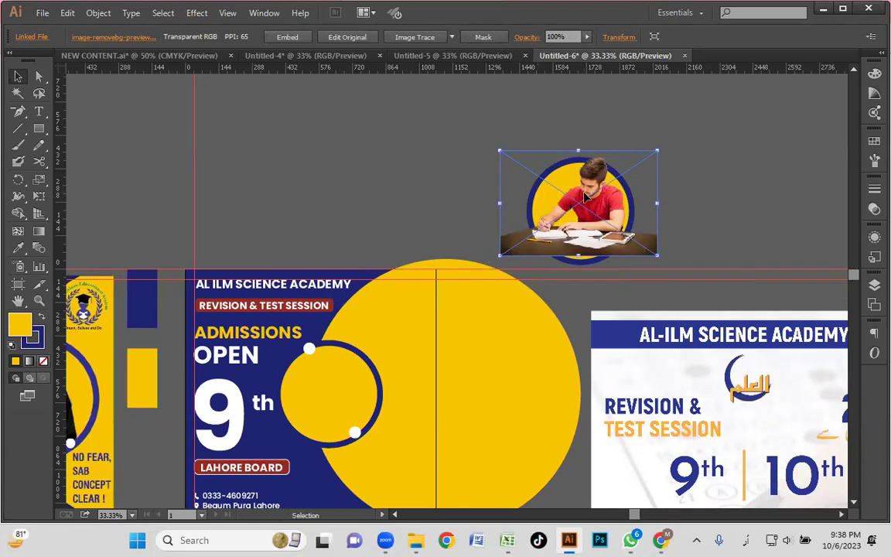
{"action": "key", "text": "ctrl+bracketleft"}
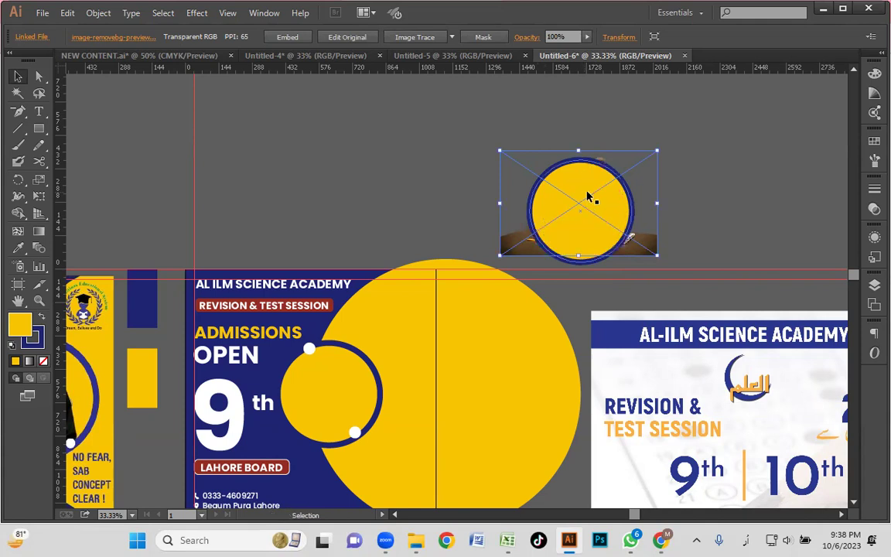
{"action": "left_click", "coordinate": [686, 209]}
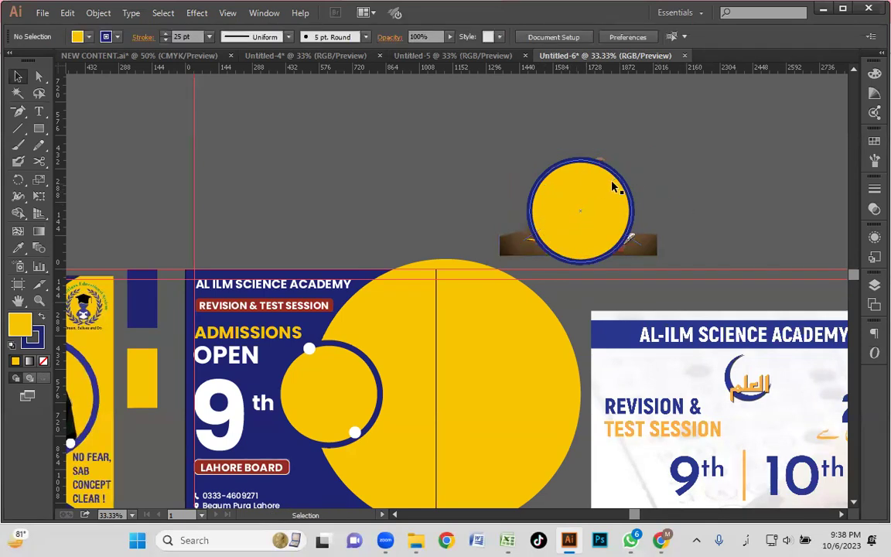
Clip the student photo to the circle copy with a clipping mask.
{"action": "left_click_drag", "start_coordinate": [646, 208], "coordinate": [667, 225]}
{"action": "right_click", "coordinate": [577, 211]}
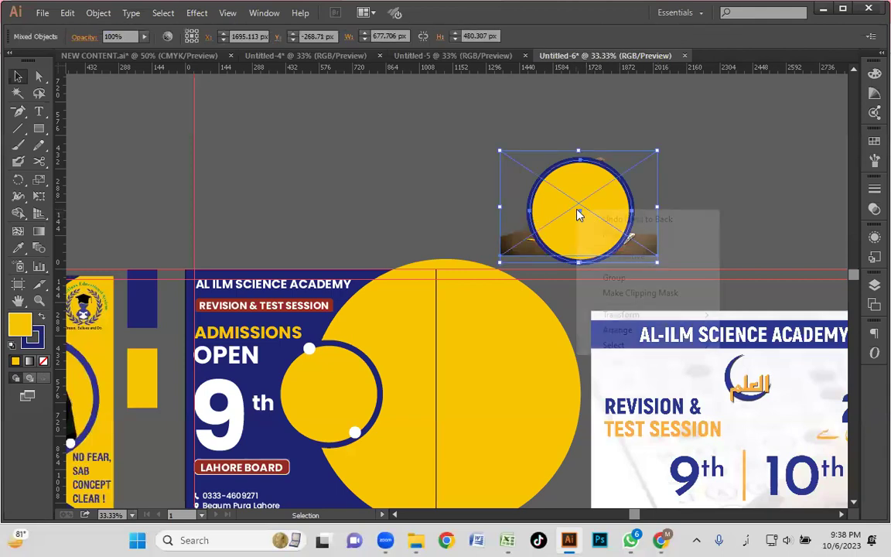
{"action": "left_click", "coordinate": [640, 293]}
{"action": "left_click", "coordinate": [681, 192]}
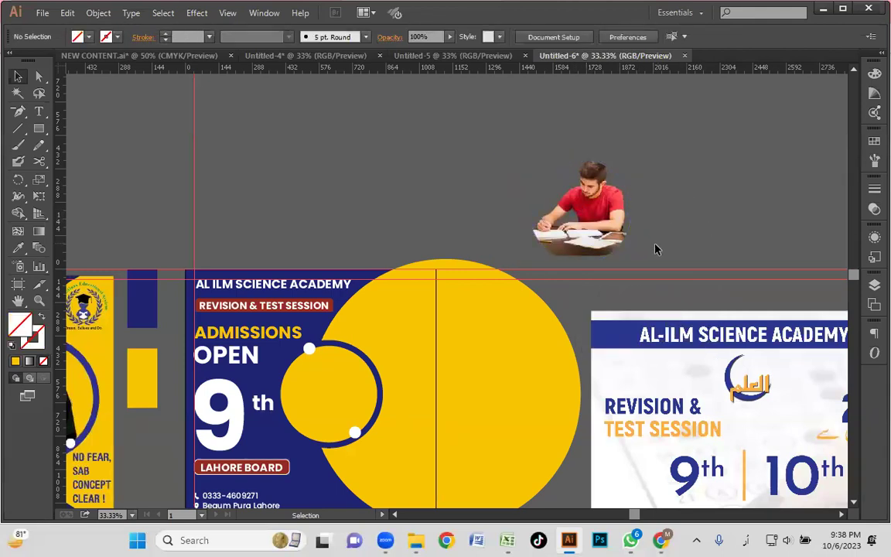
Isolate the student clip group and shift the photo slightly down inside its circular mask.
{"action": "left_click_drag", "start_coordinate": [654, 245], "coordinate": [690, 195]}
{"action": "left_click", "coordinate": [615, 171]}
{"action": "double_click", "coordinate": [615, 170]}
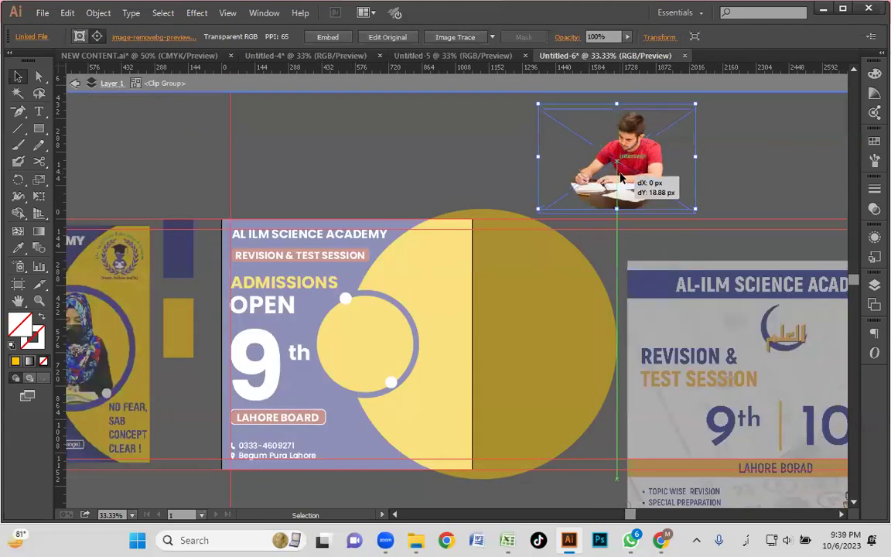
{"action": "left_click", "coordinate": [763, 177]}
{"action": "left_click", "coordinate": [632, 175]}
{"action": "key", "text": "Escape"}
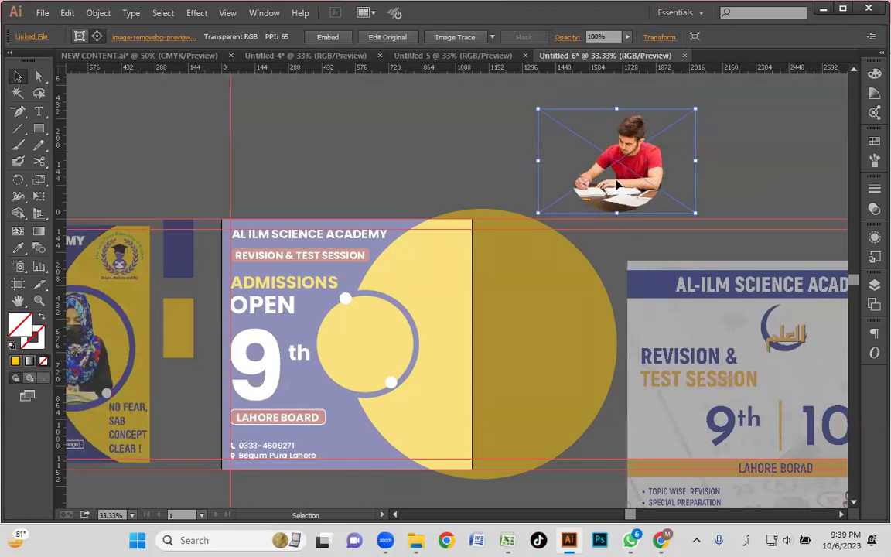
Move the clipped student photo onto the poster's blue-ringed circle and apply Bring to Front to it.
{"action": "left_click_drag", "start_coordinate": [657, 172], "coordinate": [384, 362]}
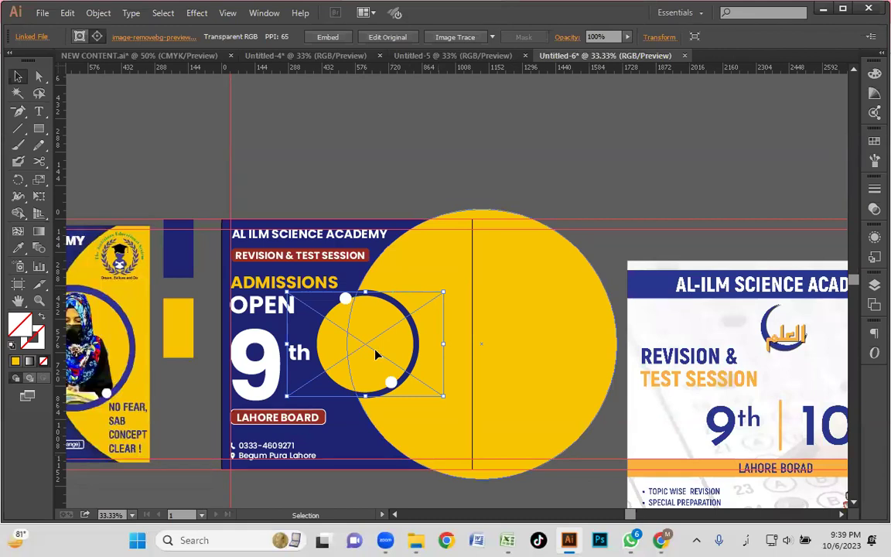
{"action": "right_click", "coordinate": [371, 353]}
{"action": "mouse_move", "coordinate": [422, 422]}
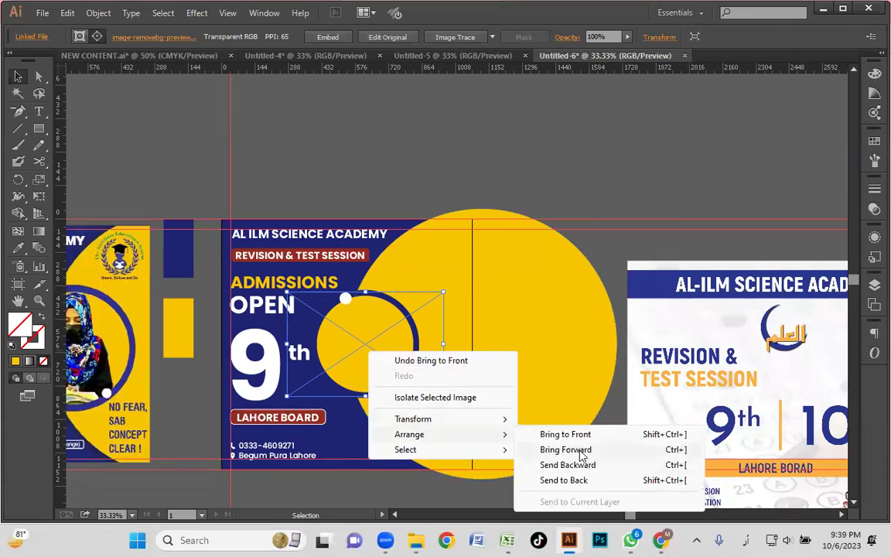
{"action": "left_click", "coordinate": [581, 435]}
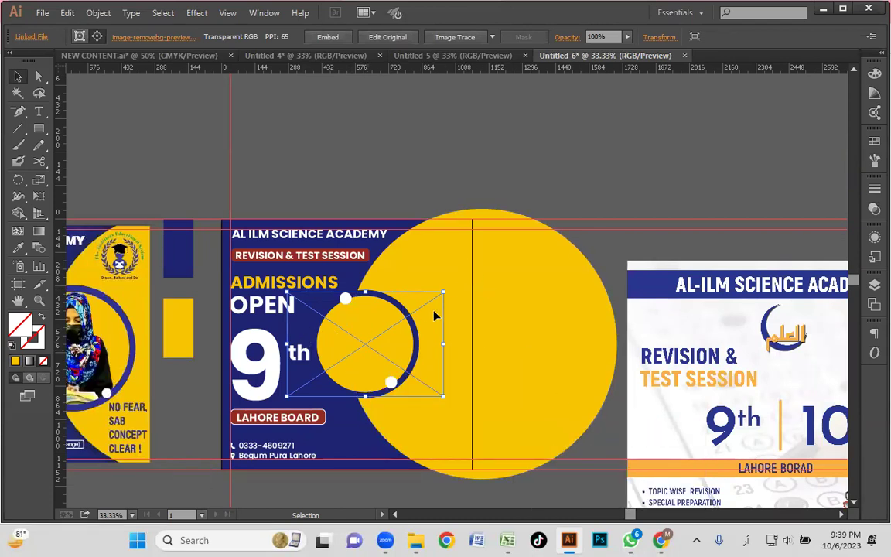
{"action": "left_click_drag", "start_coordinate": [445, 306], "coordinate": [540, 127]}
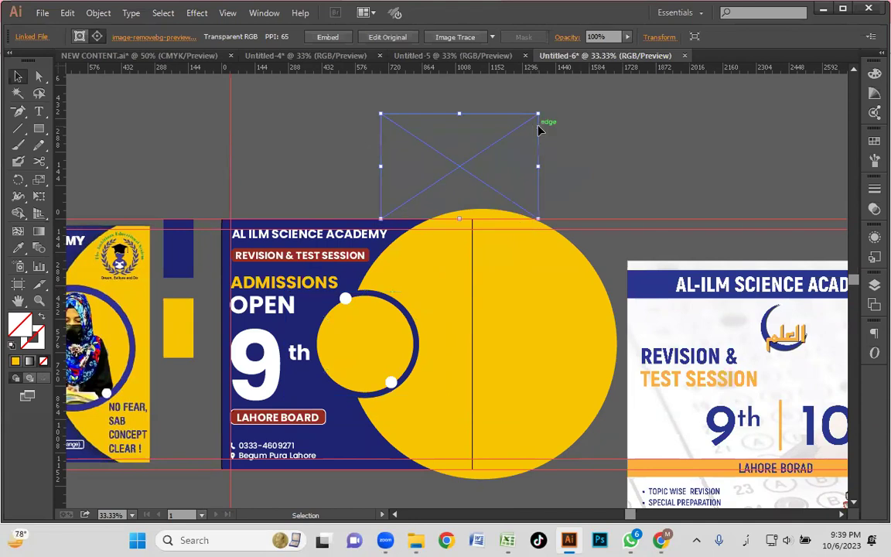
{"action": "key", "text": "ctrl"}
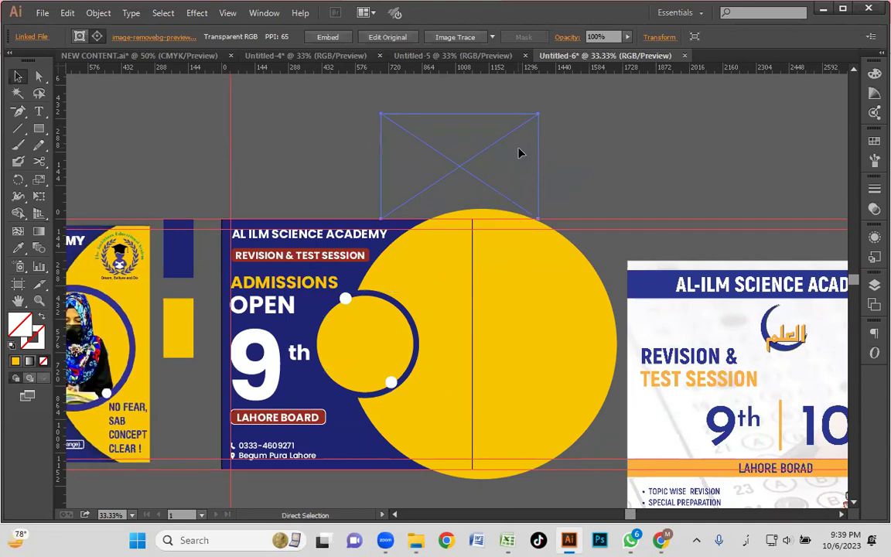
{"action": "left_click", "coordinate": [633, 183]}
{"action": "key", "text": "ctrl+z"}
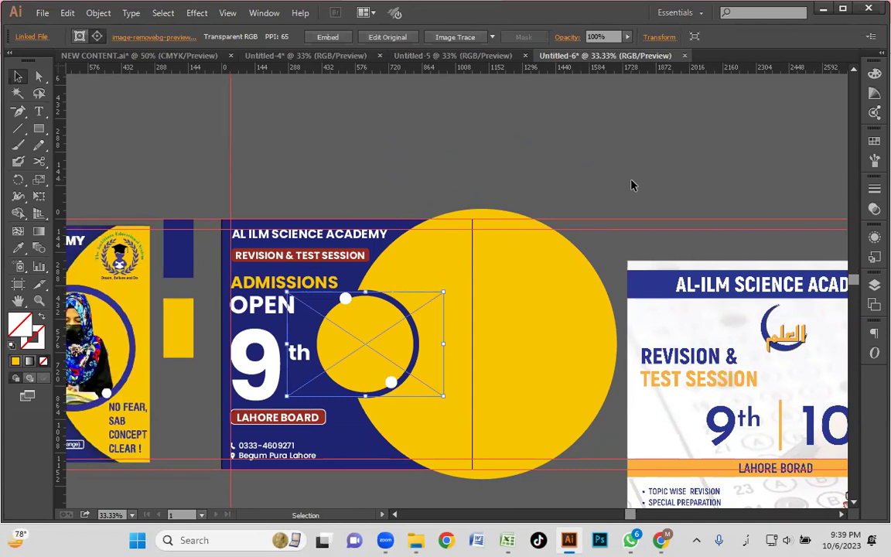
{"action": "left_click", "coordinate": [628, 190]}
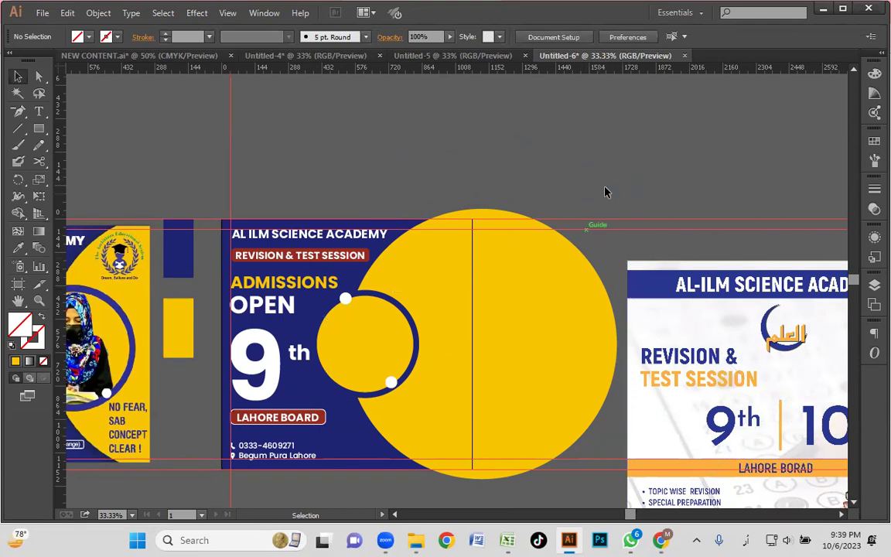
Switch the keyboard layout from Urdu to English (United States).
{"action": "left_click", "coordinate": [750, 539]}
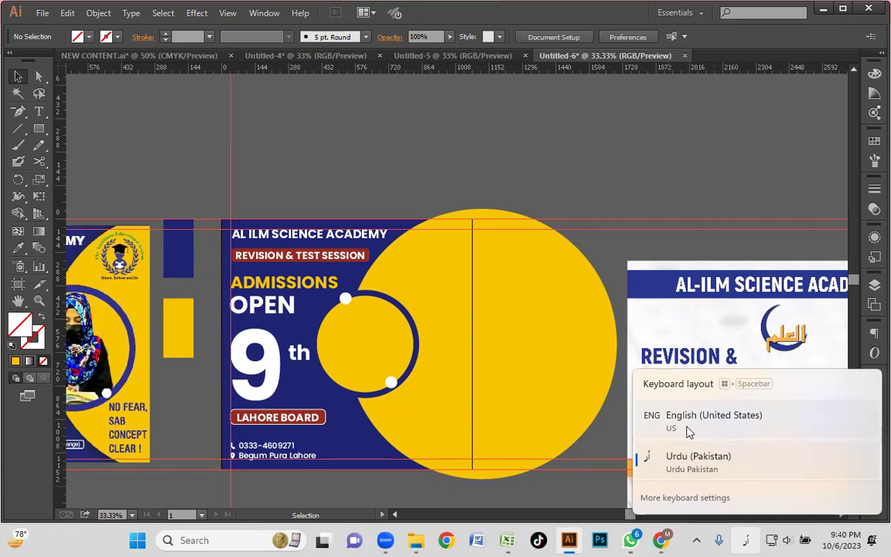
{"action": "left_click", "coordinate": [442, 91]}
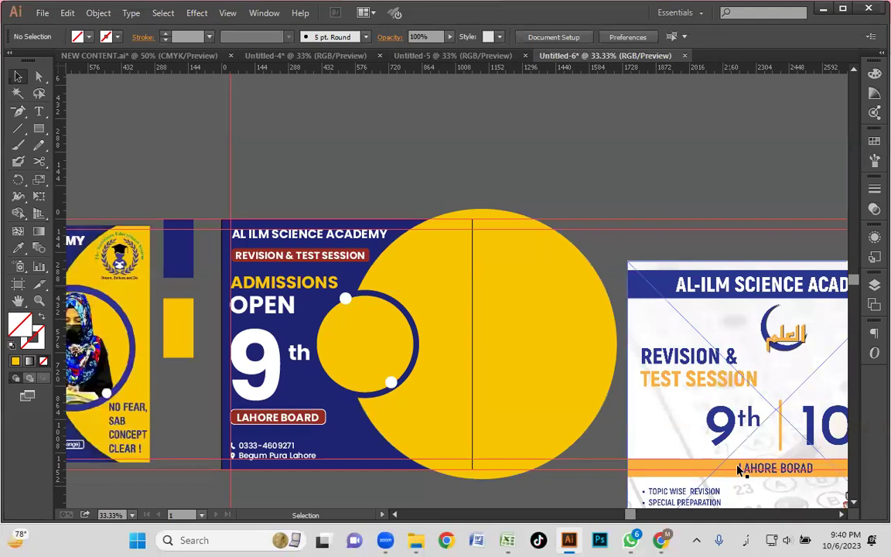
{"action": "left_click", "coordinate": [748, 540]}
{"action": "left_click", "coordinate": [736, 424]}
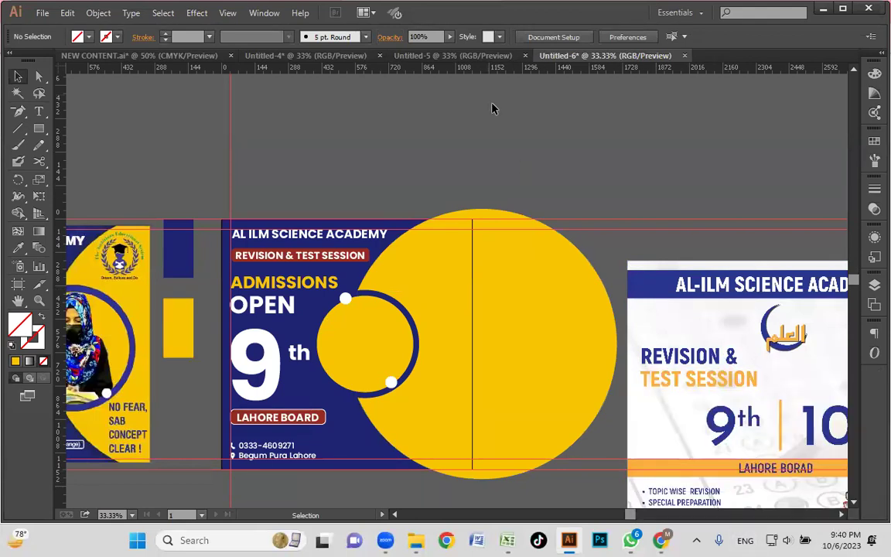
Move the clipped student photo from the empty canvas onto the poster's blue-ringed circle and deselect it.
{"action": "left_click", "coordinate": [596, 186], "text": "ctrl"}
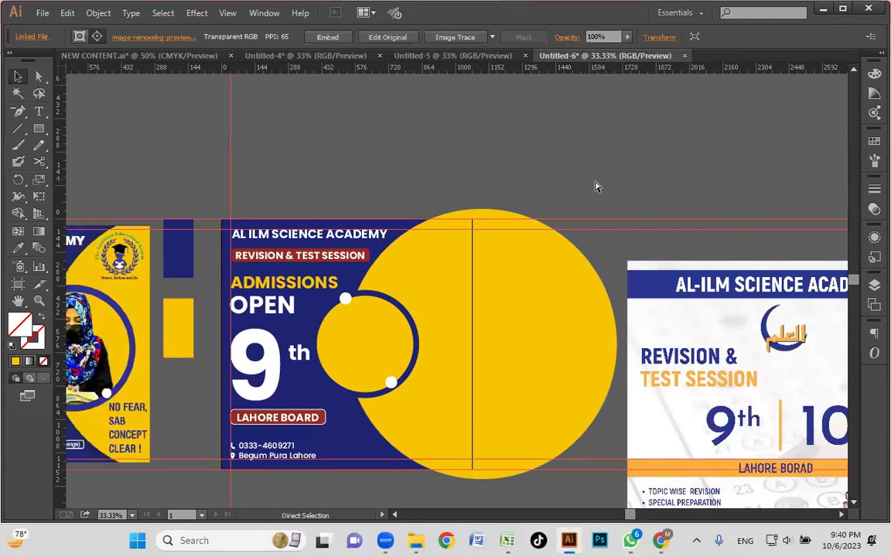
{"action": "left_click", "coordinate": [631, 198]}
{"action": "left_click_drag", "start_coordinate": [638, 176], "coordinate": [389, 361]}
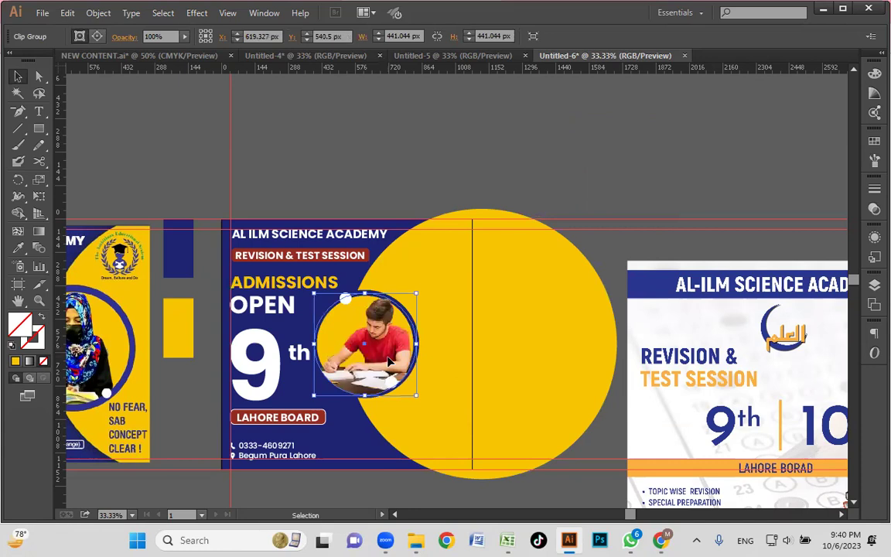
{"action": "left_click", "coordinate": [360, 203]}
Shift the clipped student photo slightly up over the blue ring and fine-tune its vertical position.
{"action": "key", "text": "z"}
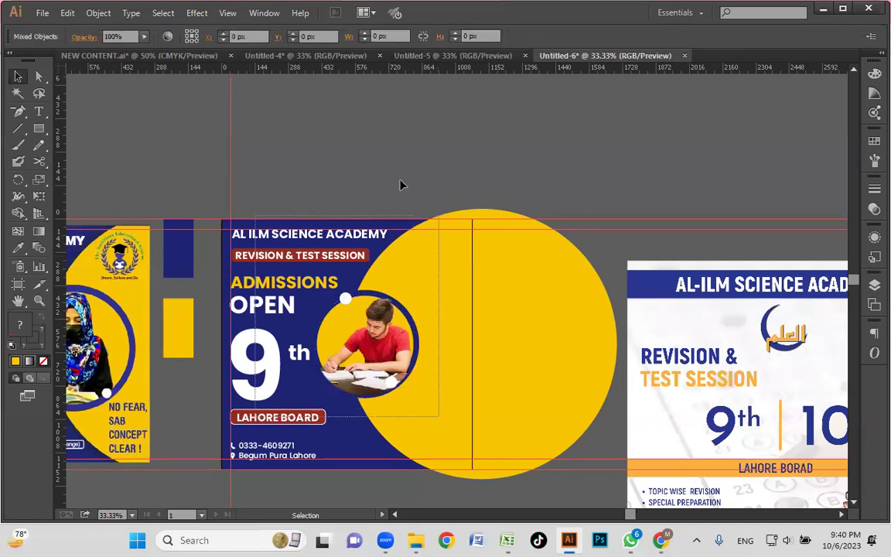
{"action": "left_click", "coordinate": [503, 418]}
{"action": "left_click", "coordinate": [385, 357]}
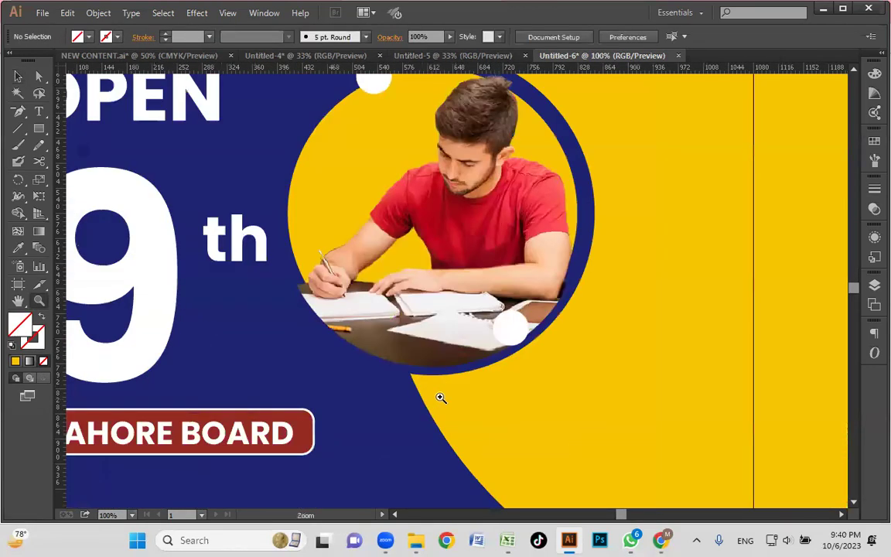
{"action": "left_click_drag", "start_coordinate": [439, 397], "coordinate": [446, 414]}
{"action": "key", "text": "v"}
{"action": "mouse_move", "coordinate": [443, 332]}
{"action": "left_mouse_down"}
{"action": "mouse_move", "coordinate": [447, 309]}
{"action": "mouse_move", "coordinate": [435, 318]}
{"action": "left_mouse_up"}
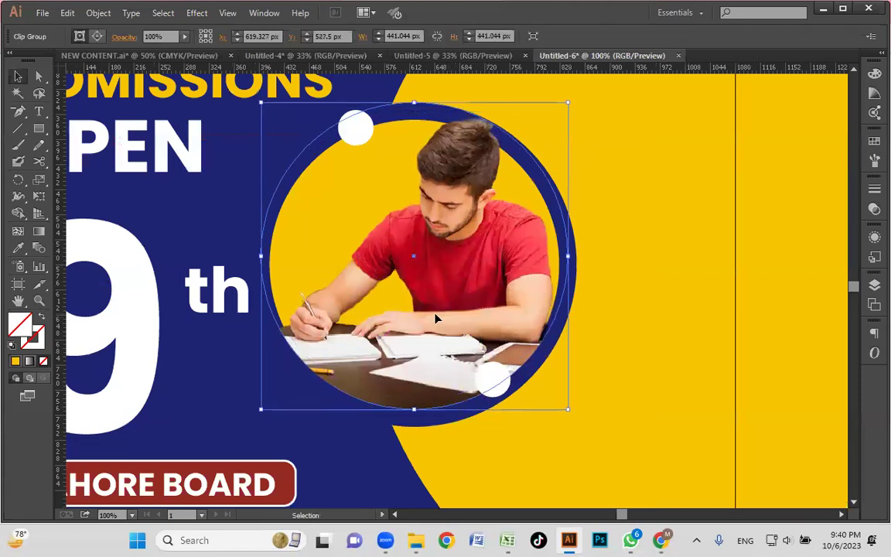
{"action": "key", "text": "Up"}
{"action": "key", "text": "Up"}
{"action": "key", "text": "Up"}
{"action": "key", "text": "Up"}
{"action": "key", "text": "Up"}
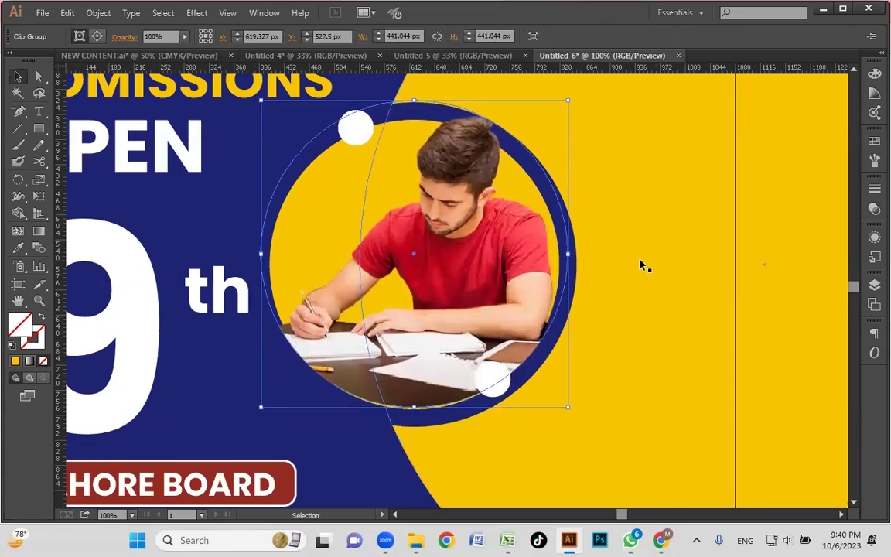
{"action": "key", "text": "Down"}
{"action": "key", "text": "Down"}
{"action": "key", "text": "Down"}
{"action": "key", "text": "Down"}
{"action": "key", "text": "Down"}
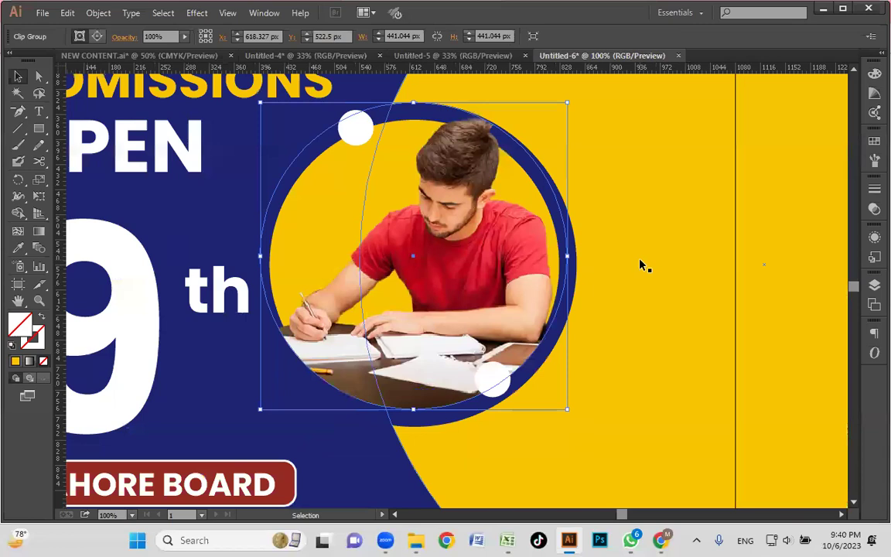
Reselect the student clip group and nudge it slightly to the right over the blue ring.
{"action": "left_click", "coordinate": [671, 251]}
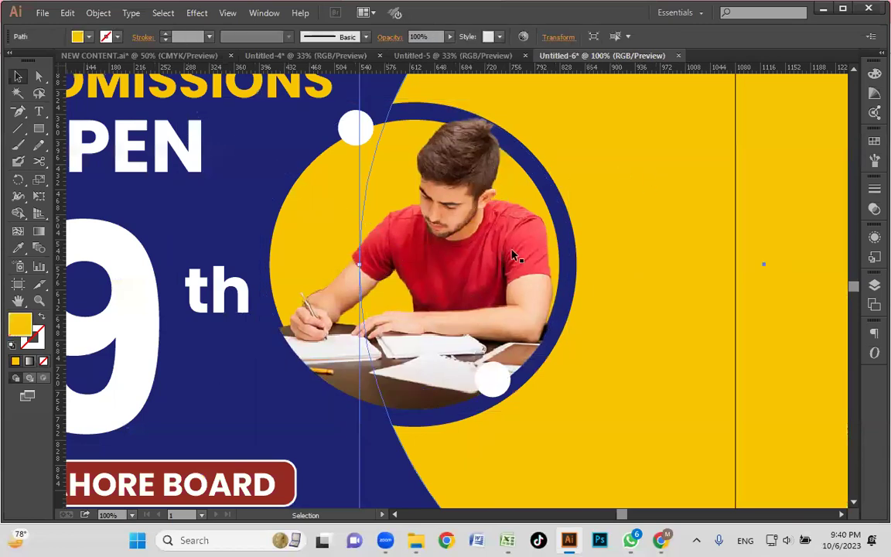
{"action": "left_click", "coordinate": [437, 319]}
{"action": "left_click", "coordinate": [456, 316]}
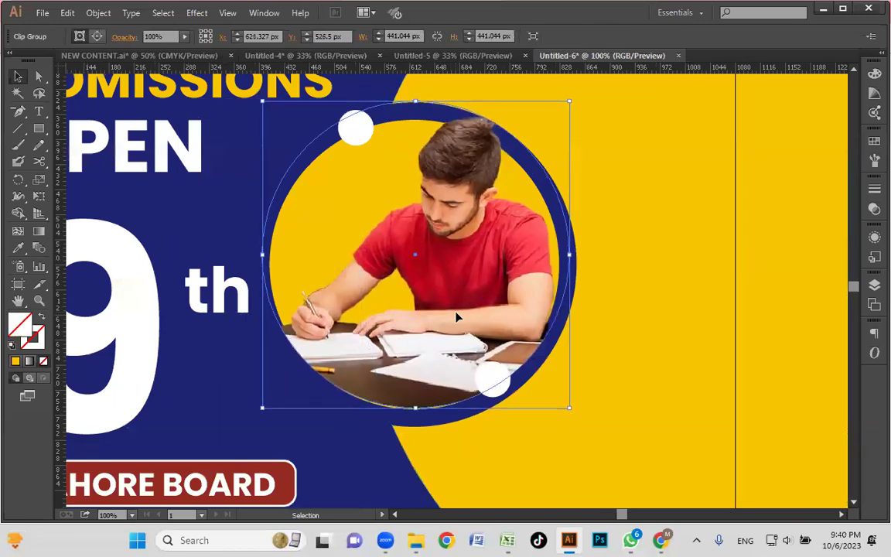
{"action": "left_click", "coordinate": [655, 222]}
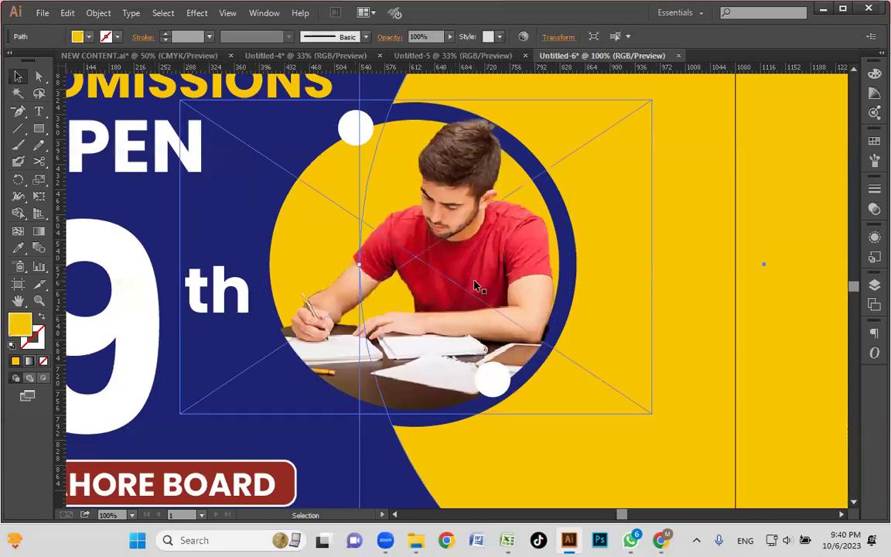
{"action": "left_click", "coordinate": [578, 324]}
{"action": "left_click", "coordinate": [317, 227]}
{"action": "left_click", "coordinate": [309, 233]}
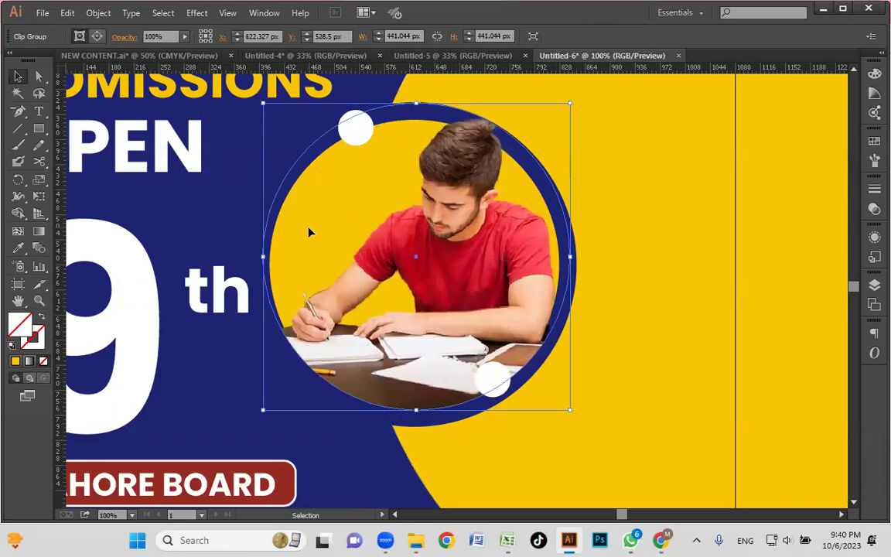
{"action": "key", "text": "Right"}
{"action": "key", "text": "Right"}
{"action": "key", "text": "Up"}
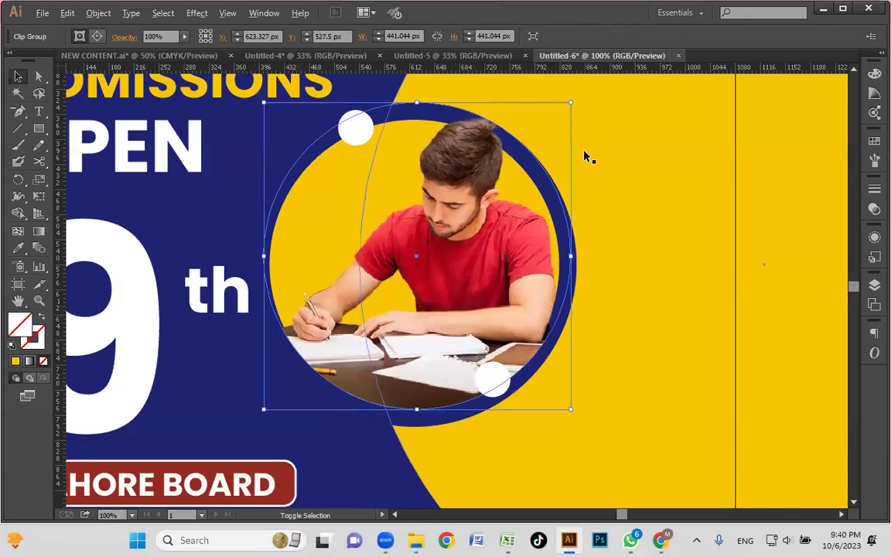
Scale the student clip group proportionally down to about 414 px and nudge it down inside the blue ring.
{"action": "mouse_move", "coordinate": [573, 106]}
{"action": "left_mouse_down"}
{"action": "mouse_move", "coordinate": [571, 100]}
{"action": "mouse_move", "coordinate": [562, 113]}
{"action": "left_mouse_up"}
{"action": "key", "text": "Down"}
{"action": "key", "text": "Down"}
{"action": "key", "text": "Down"}
{"action": "key", "text": "Down"}
{"action": "key", "text": "Down"}
{"action": "key", "text": "Down"}
{"action": "key", "text": "Down"}
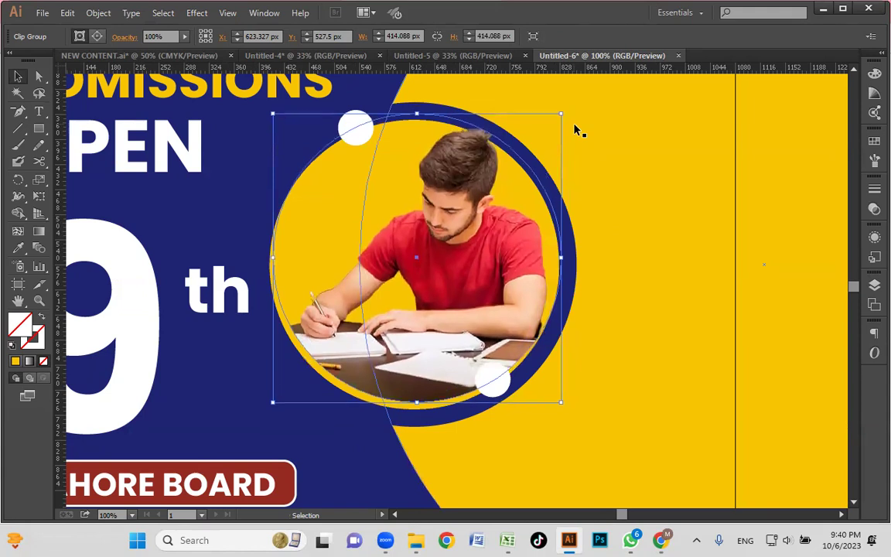
Nudge the student clip group left and further down until its edge meets the inner edge of the blue ring.
{"action": "key", "text": "Left"}
{"action": "key", "text": "Left"}
{"action": "key", "text": "Left"}
{"action": "key", "text": "Left"}
{"action": "key", "text": "Left"}
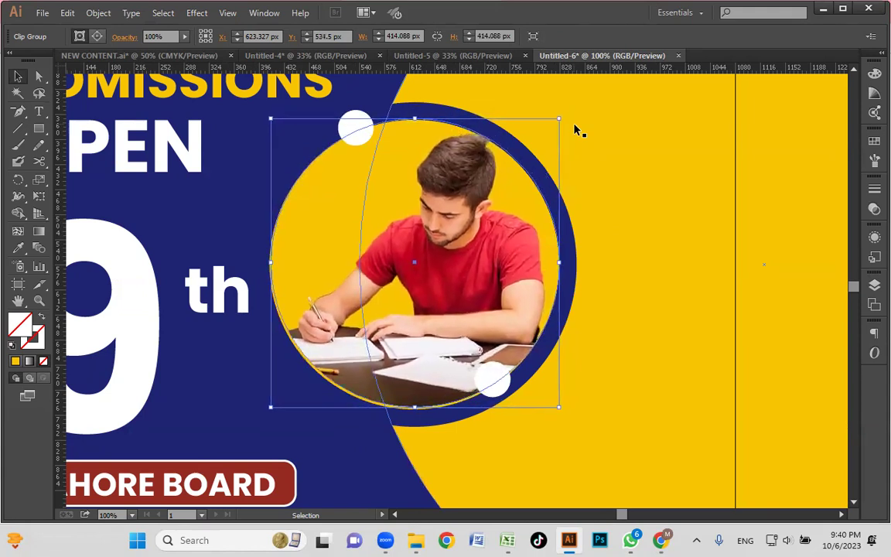
{"action": "key", "text": "Down"}
{"action": "key", "text": "Down"}
{"action": "key", "text": "Down"}
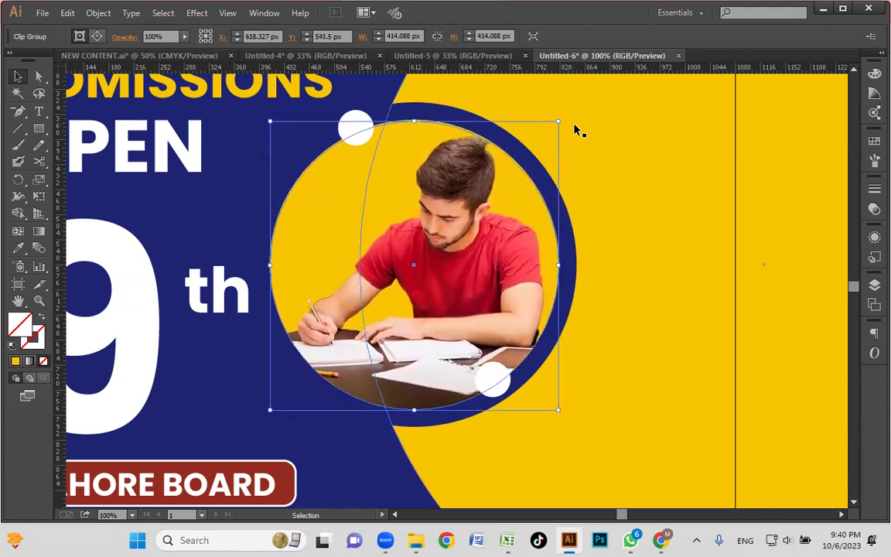
Examine the whole poster with the student photo in place, alongside the AL-ILM reference design.
{"action": "left_click", "coordinate": [658, 179]}
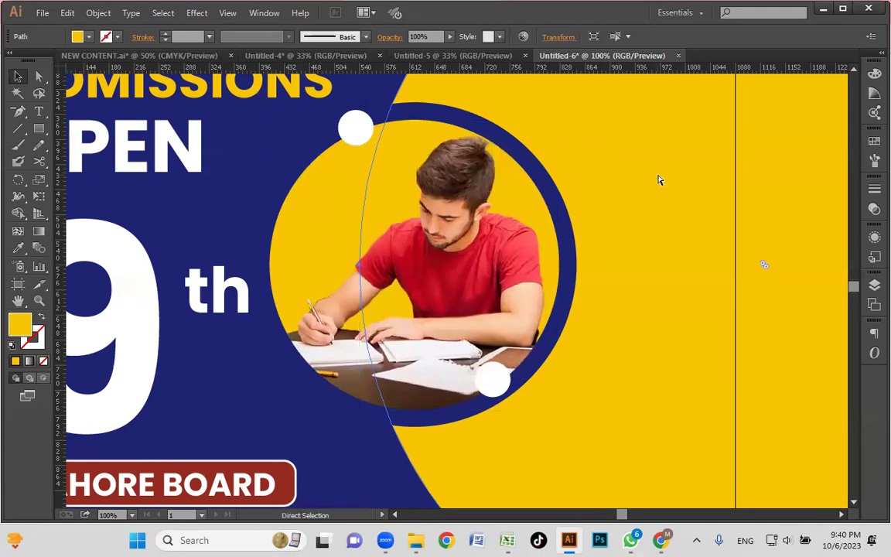
{"action": "key", "text": "z"}
{"action": "left_click", "coordinate": [658, 180], "text": "alt"}
{"action": "left_click", "coordinate": [471, 278], "text": "alt"}
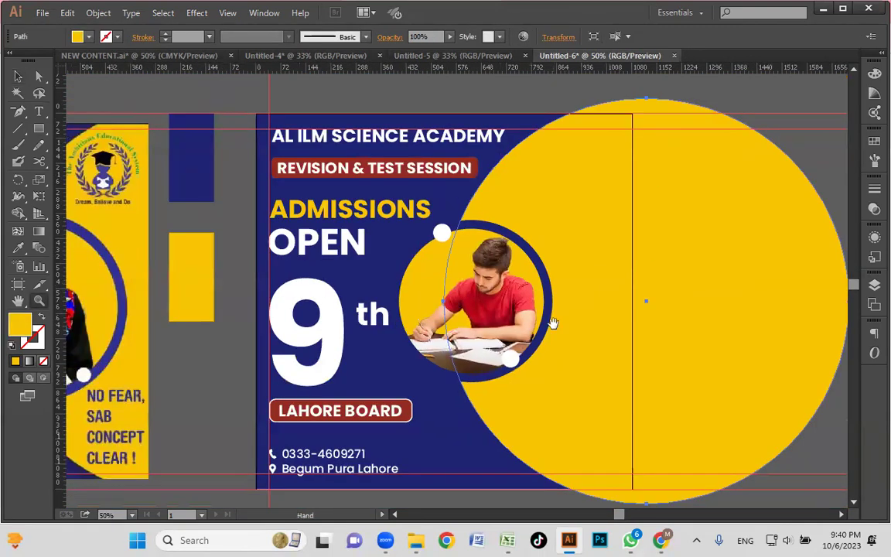
{"action": "scroll", "coordinate": [480, 266], "scroll_direction": "down", "scroll_amount": 1}
{"action": "left_click", "coordinate": [495, 266], "text": "alt"}
{"action": "key", "text": "v"}
{"action": "key", "text": "ctrl+a"}
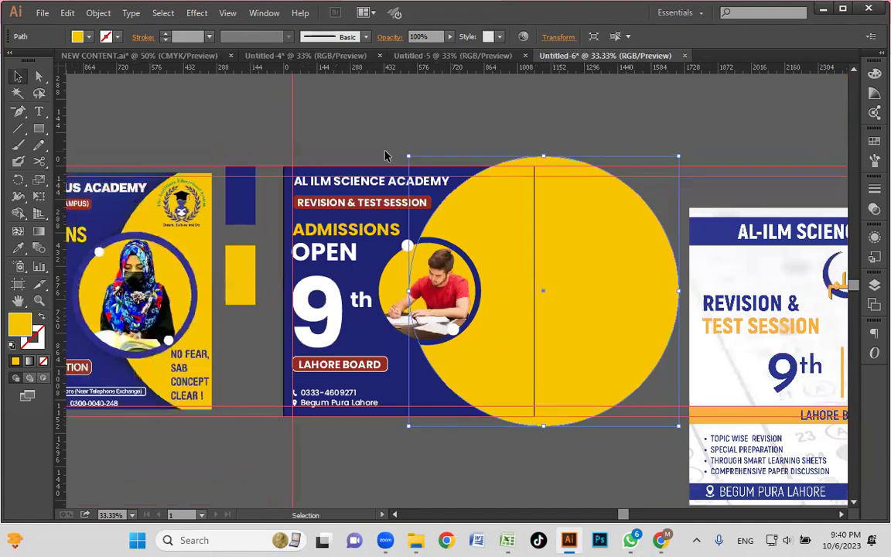
{"action": "left_click", "coordinate": [505, 434]}
{"action": "left_click_drag", "start_coordinate": [724, 290], "coordinate": [600, 232]}
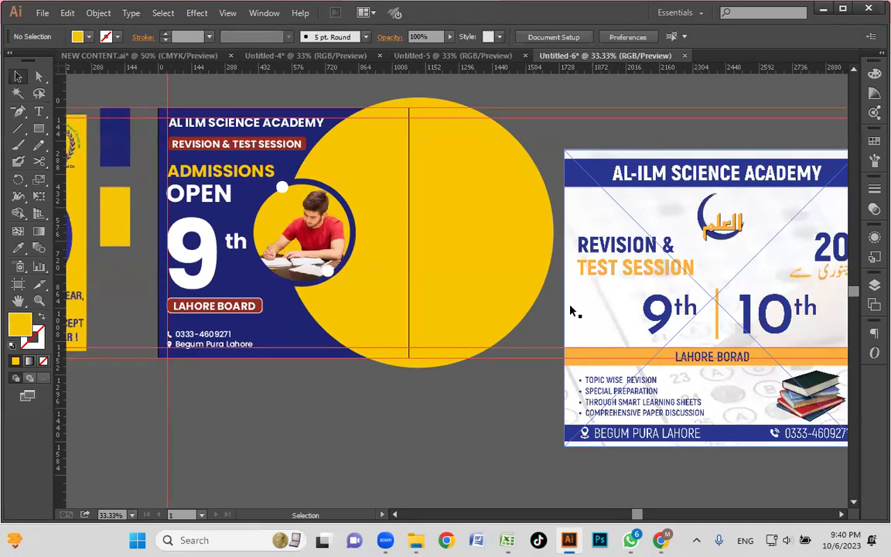
Open the Certificate design file from the Downloads folder with Adobe Illustrator CC 2014.
{"action": "left_click", "coordinate": [422, 536]}
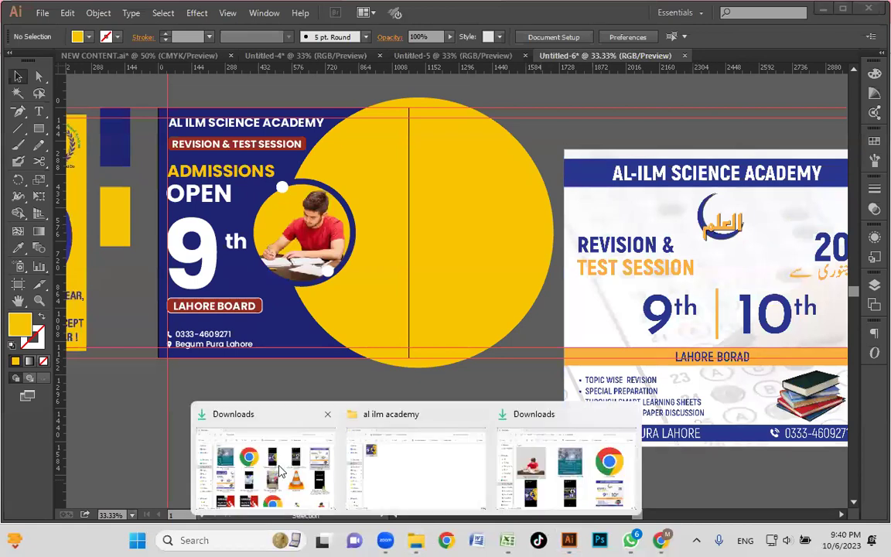
{"action": "left_click", "coordinate": [280, 472]}
{"action": "left_click", "coordinate": [329, 190]}
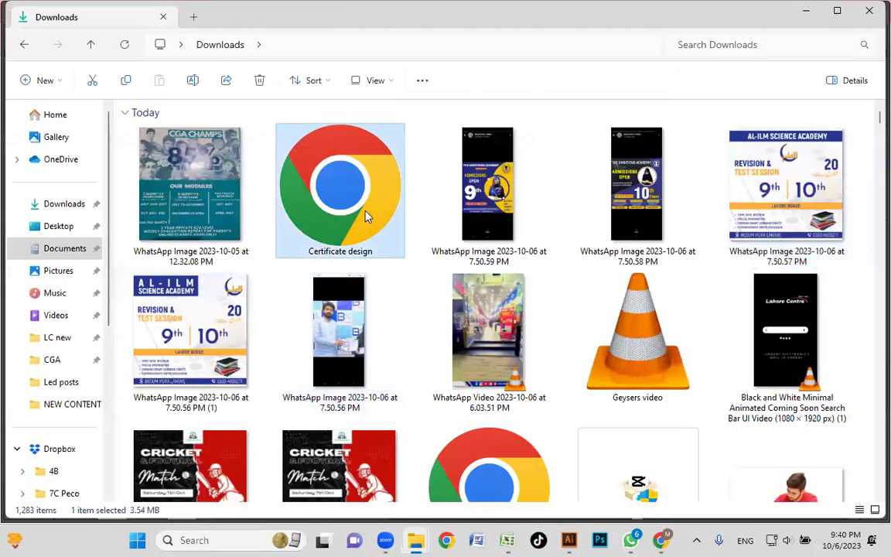
{"action": "right_click", "coordinate": [325, 198]}
{"action": "mouse_move", "coordinate": [381, 260]}
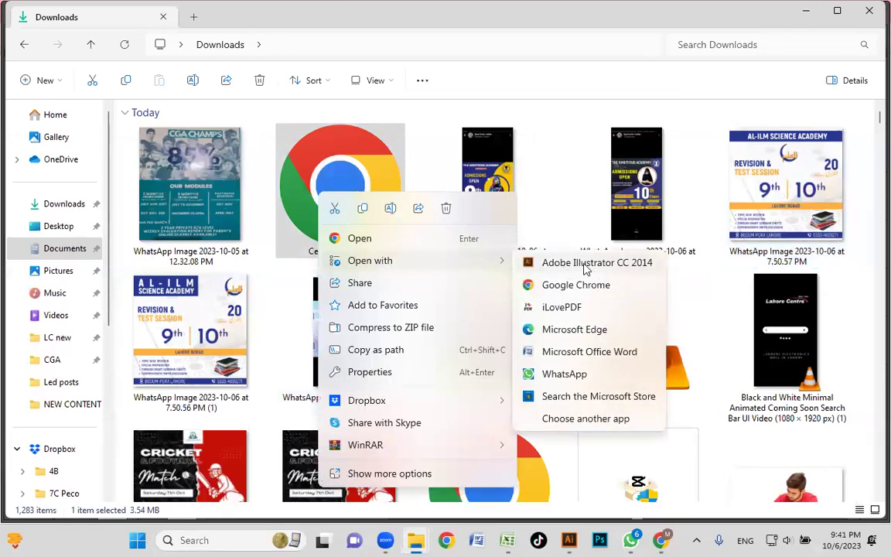
{"action": "left_click", "coordinate": [623, 263]}
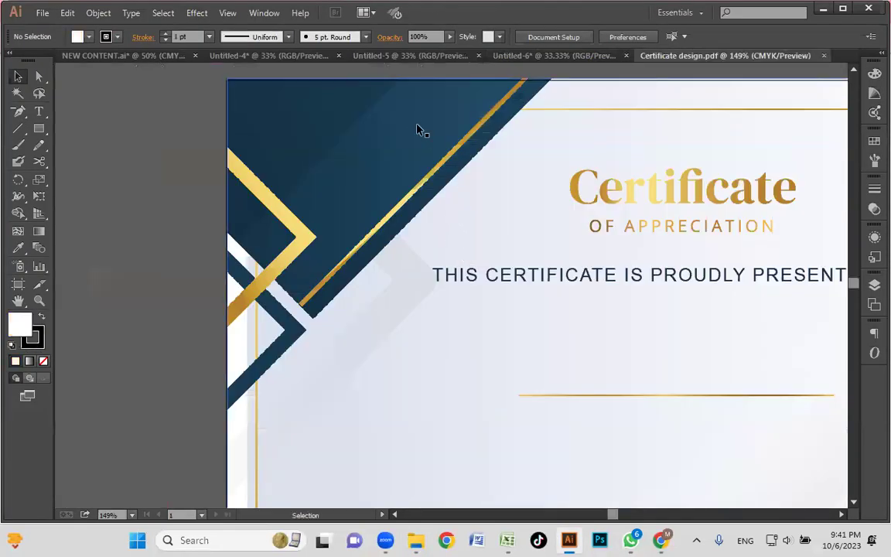
Copy the crescent and Arabic calligraphy logo group from the certificate's lower corner.
{"action": "left_click", "coordinate": [466, 222]}
{"action": "key", "text": "ctrl+minus"}
{"action": "key", "text": "z"}
{"action": "left_click", "coordinate": [517, 322], "text": "alt"}
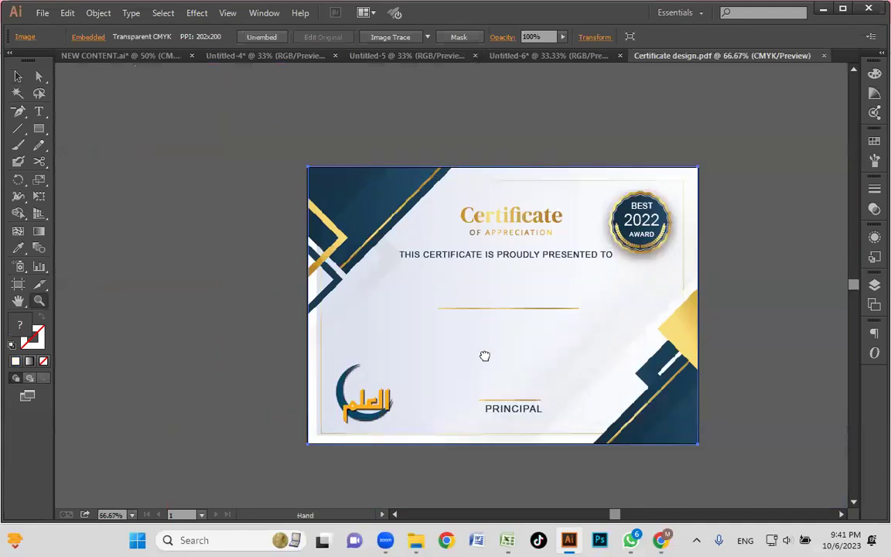
{"action": "left_click_drag", "start_coordinate": [277, 267], "coordinate": [441, 406]}
{"action": "key", "text": "v"}
{"action": "left_click", "coordinate": [492, 304]}
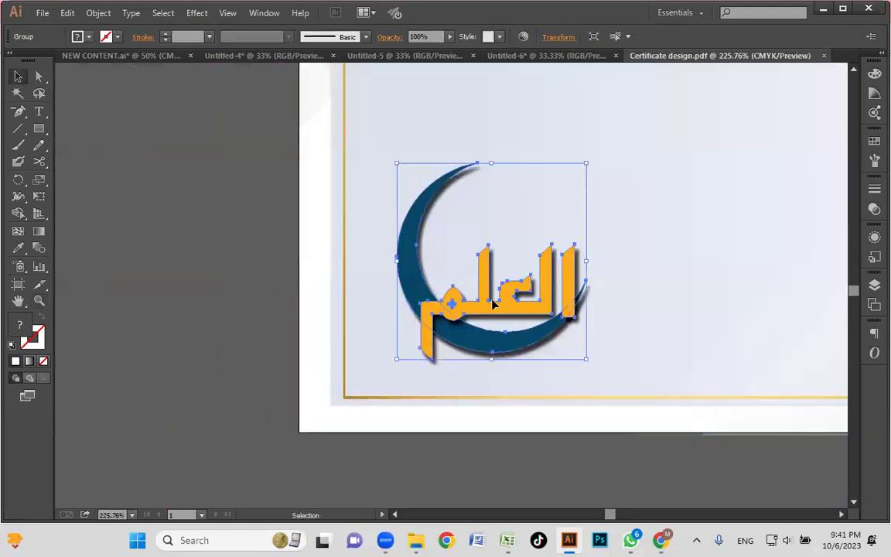
{"action": "key", "text": "ctrl+shift+b"}
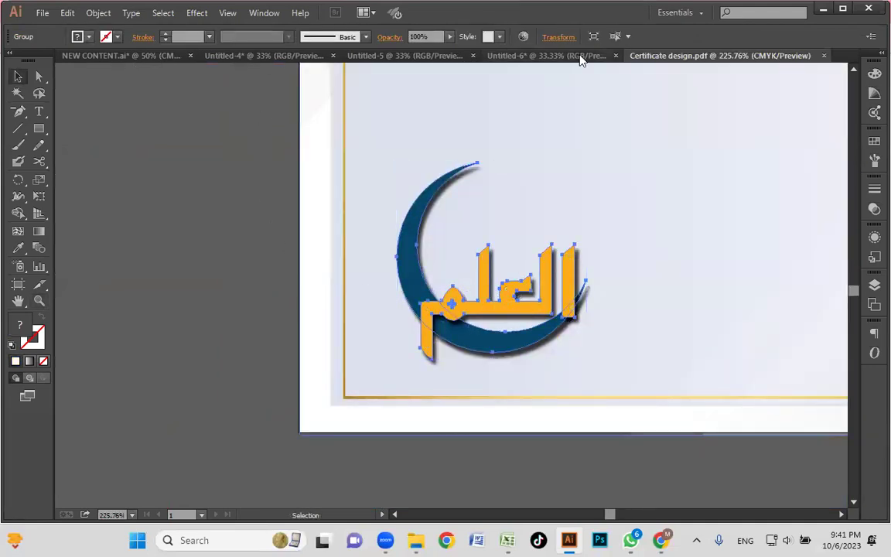
Paste the logo into Untitled-6 on the poster's upper yellow area and recolour it with the poster's navy blue.
{"action": "left_click", "coordinate": [581, 55]}
{"action": "key", "text": "ctrl+v"}
{"action": "left_click_drag", "start_coordinate": [456, 300], "coordinate": [385, 157]}
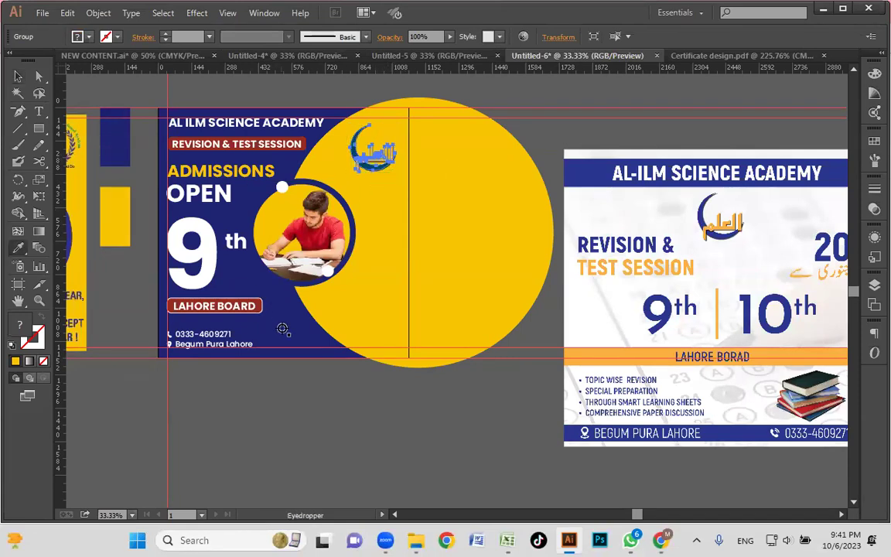
{"action": "left_click", "coordinate": [307, 396]}
Select only the logo's Arabic calligraphy and fill it with white sampled from the large 9.
{"action": "left_click_drag", "start_coordinate": [124, 99], "coordinate": [579, 193]}
{"action": "left_click", "coordinate": [578, 194]}
{"action": "double_click", "coordinate": [564, 200]}
{"action": "left_click", "coordinate": [550, 206]}
{"action": "key", "text": "Escape"}
{"action": "key", "text": "i"}
{"action": "left_click", "coordinate": [258, 360]}
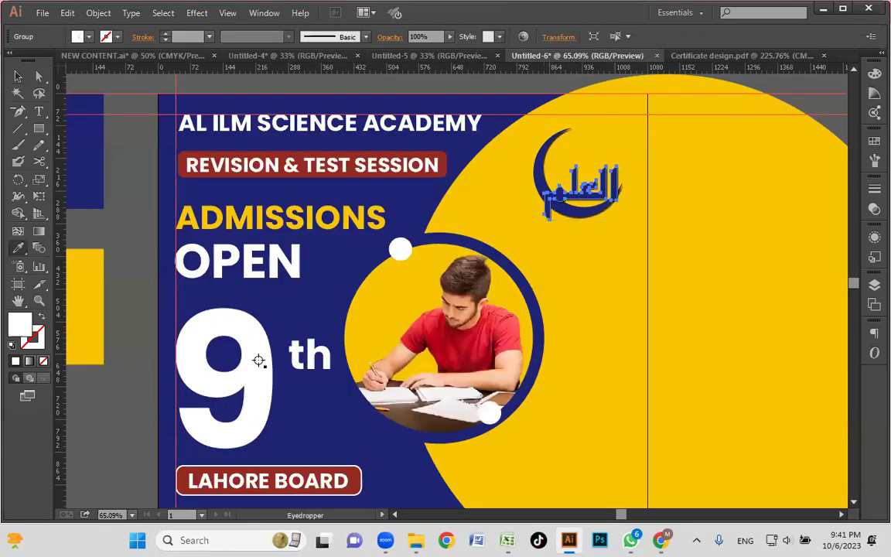
Compare the whole poster with the reference flyer, including the flyer's bullet list of session features.
{"action": "key", "text": "v"}
{"action": "left_click", "coordinate": [651, 269]}
{"action": "key", "text": "ctrl+minus"}
{"action": "key", "text": "ctrl+minus"}
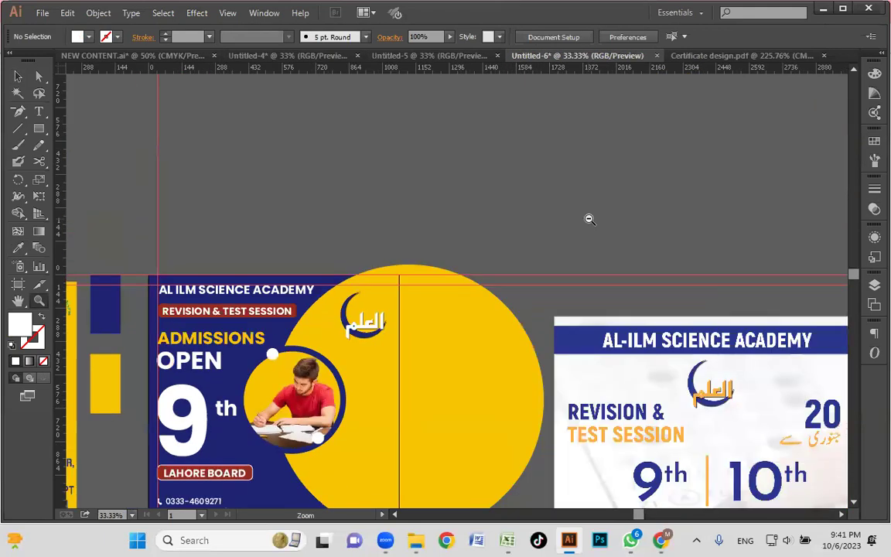
{"action": "left_click_drag", "start_coordinate": [452, 289], "coordinate": [537, 223]}
{"action": "left_click_drag", "start_coordinate": [438, 247], "coordinate": [421, 197]}
{"action": "left_click", "coordinate": [421, 197]}
{"action": "left_click_drag", "start_coordinate": [499, 267], "coordinate": [532, 243]}
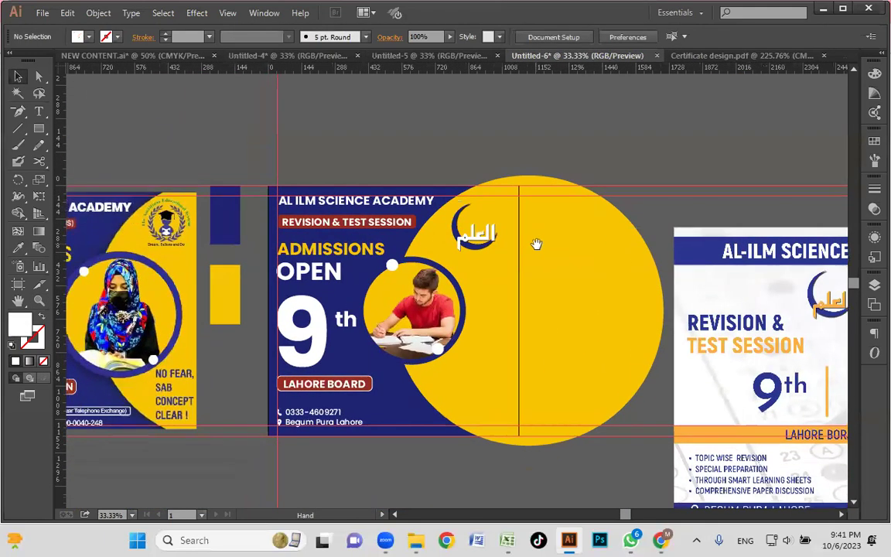
{"action": "scroll", "coordinate": [547, 360], "scroll_direction": "down", "scroll_amount": 5}
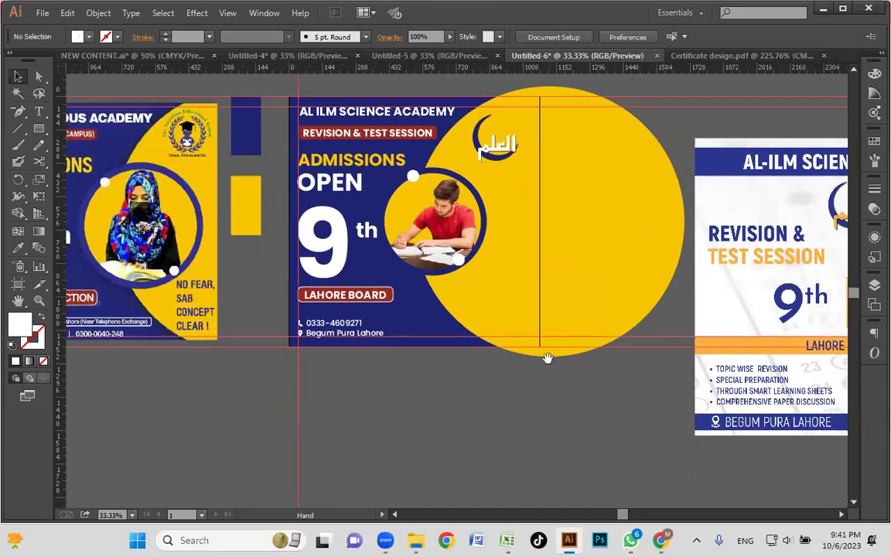
{"action": "left_click", "coordinate": [745, 286]}
{"action": "scroll", "coordinate": [745, 286], "scroll_direction": "up", "scroll_amount": 1}
{"action": "left_click_drag", "start_coordinate": [736, 308], "coordinate": [619, 278]}
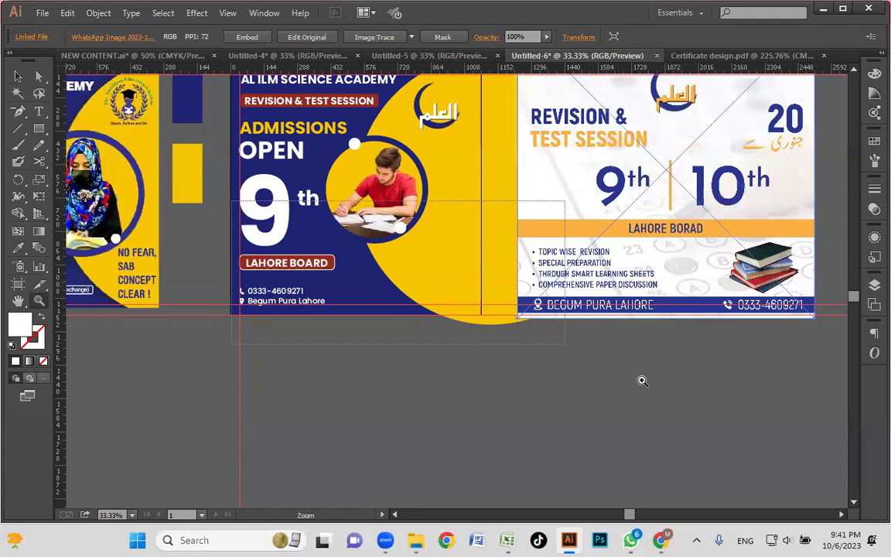
Add the text line "Topic Wise Revision" in black Poppins Medium on the yellow area below the student photo.
{"action": "key", "text": "z"}
{"action": "left_click", "coordinate": [424, 232]}
{"action": "key", "text": "v"}
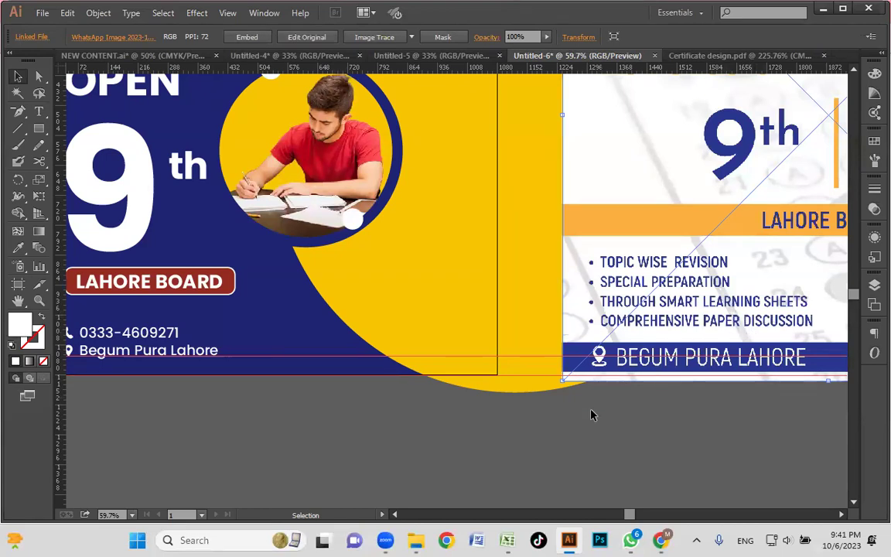
{"action": "key", "text": "space"}
{"action": "left_click_drag", "start_coordinate": [319, 367], "coordinate": [317, 390]}
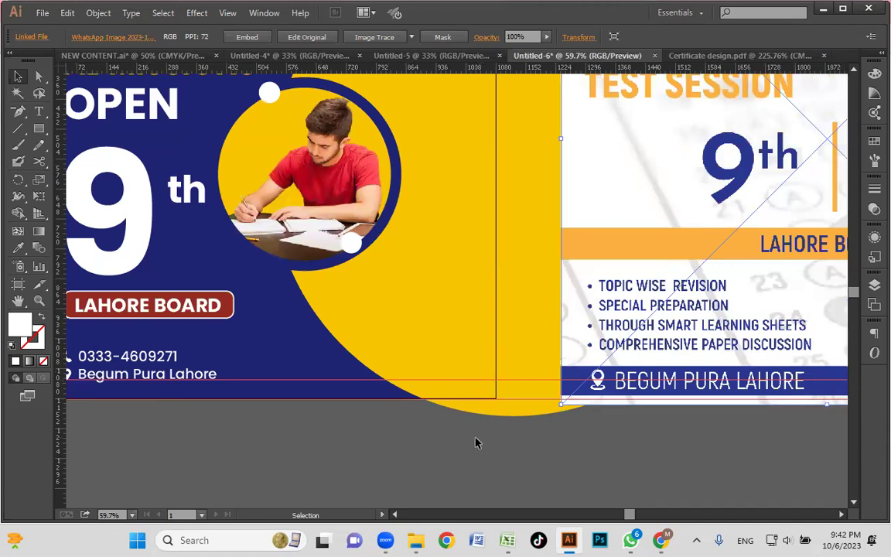
{"action": "left_click", "coordinate": [417, 330]}
{"action": "key", "text": "t"}
{"action": "key", "text": "ctrl"}
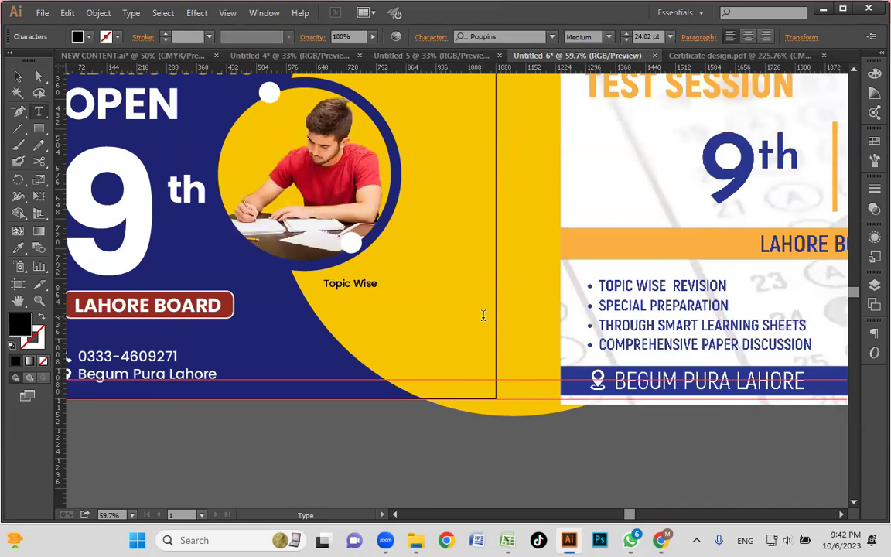
{"action": "key", "text": "Escape"}
Position the Topic Wise Revision line farther inside the yellow area and duplicate it downwards into four evenly spaced lines.
{"action": "left_click_drag", "start_coordinate": [409, 286], "coordinate": [445, 305]}
{"action": "key", "text": "ctrl+d"}
{"action": "key", "text": "ctrl+d"}
Replace the second line's text with "Special Prepration".
{"action": "left_click", "coordinate": [453, 318]}
{"action": "left_click", "coordinate": [431, 308]}
{"action": "triple_click", "coordinate": [430, 308]}
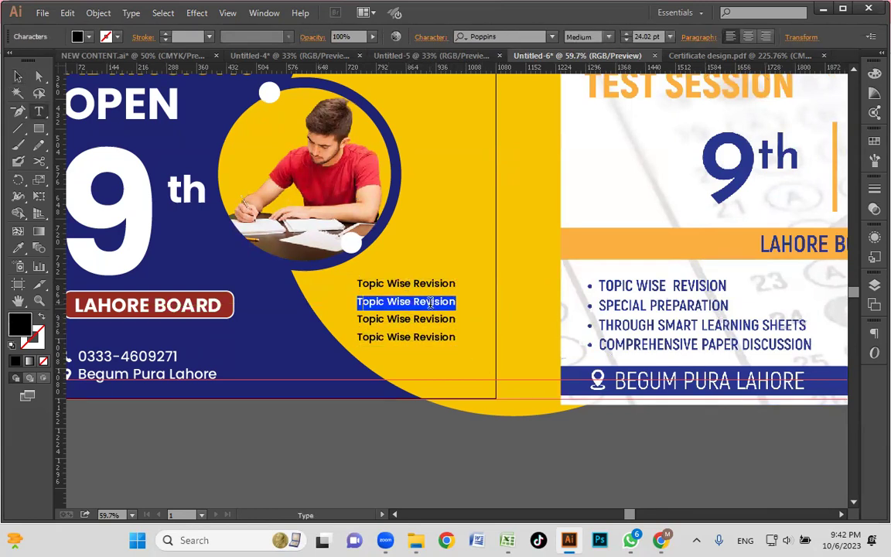
{"action": "type", "text": "Special Prepration"}
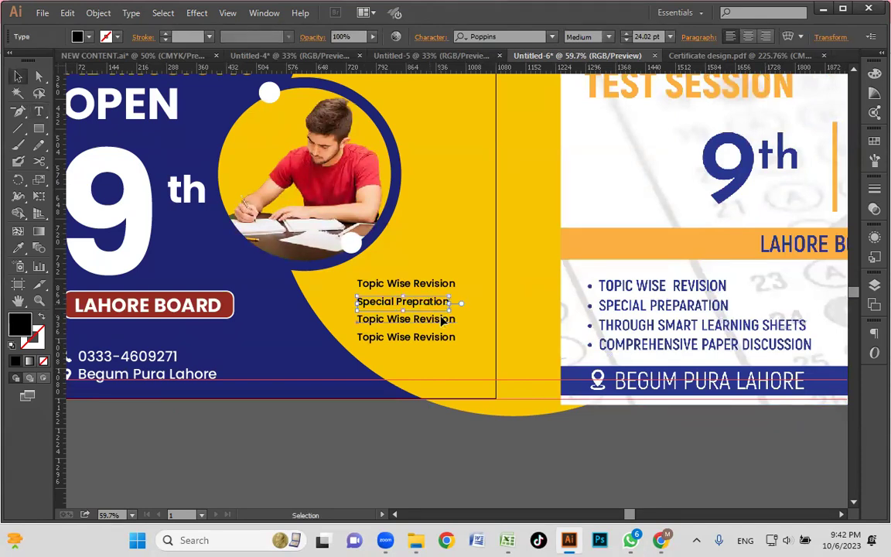
Replace the third line's text with "Smart Learnign Sheets".
{"action": "triple_click", "coordinate": [438, 317]}
{"action": "type", "text": "T"}
{"action": "type", "text": "hrough"}
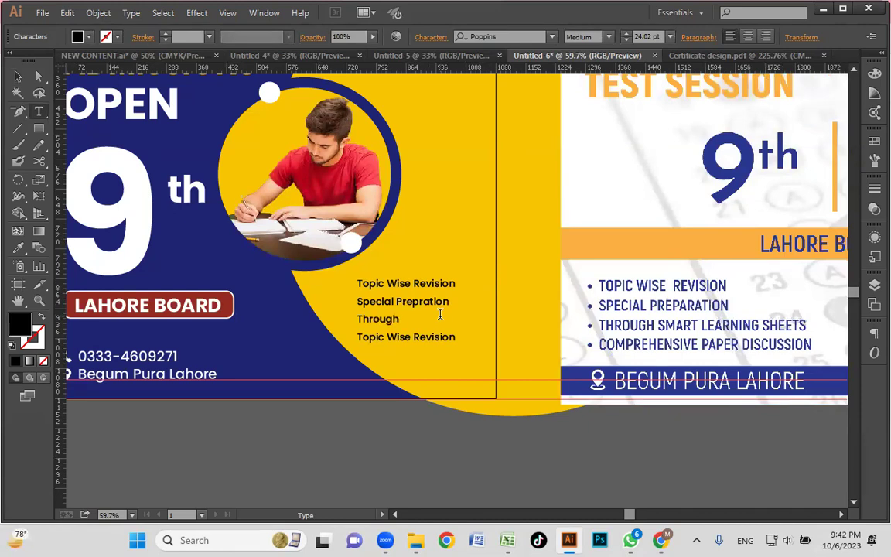
{"action": "type", "text": " Smar"}
{"action": "key", "text": "BackSpace"}
{"action": "key", "text": "BackSpace"}
{"action": "key", "text": "BackSpace"}
{"action": "key", "text": "BackSpace"}
{"action": "key", "text": "BackSpace"}
{"action": "key", "text": "BackSpace"}
{"action": "key", "text": "BackSpace"}
{"action": "key", "text": "BackSpace"}
{"action": "key", "text": "BackSpace"}
{"action": "key", "text": "BackSpace"}
{"action": "key", "text": "BackSpace"}
{"action": "key", "text": "BackSpace"}
{"action": "key", "text": "BackSpace"}
{"action": "key", "text": "BackSpace"}
{"action": "key", "text": "BackSpace"}
{"action": "key", "text": "BackSpace"}
{"action": "key", "text": "BackSpace"}
{"action": "key", "text": "BackSpace"}
{"action": "key", "text": "BackSpace"}
{"action": "key", "text": "BackSpace"}
{"action": "key", "text": "BackSpace"}
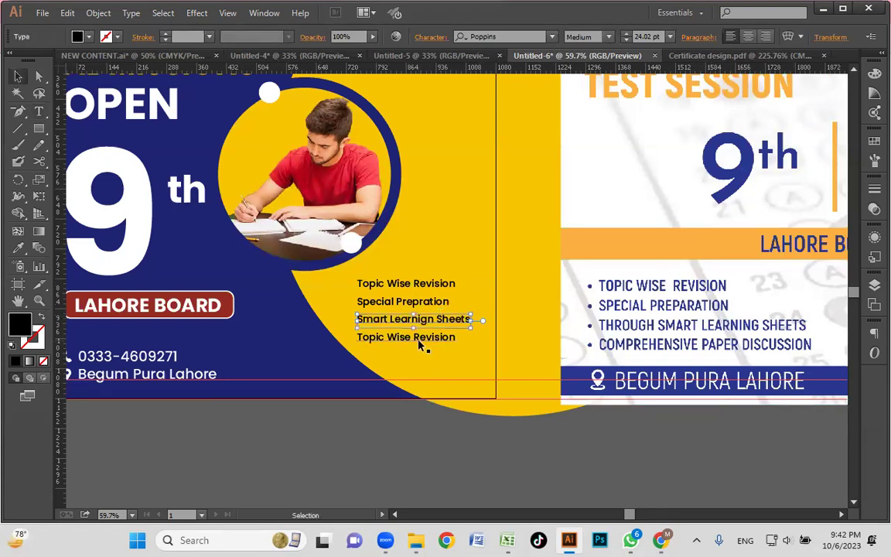
Replace the fourth line's text with "Detailed Paper discussion".
{"action": "triple_click", "coordinate": [419, 340]}
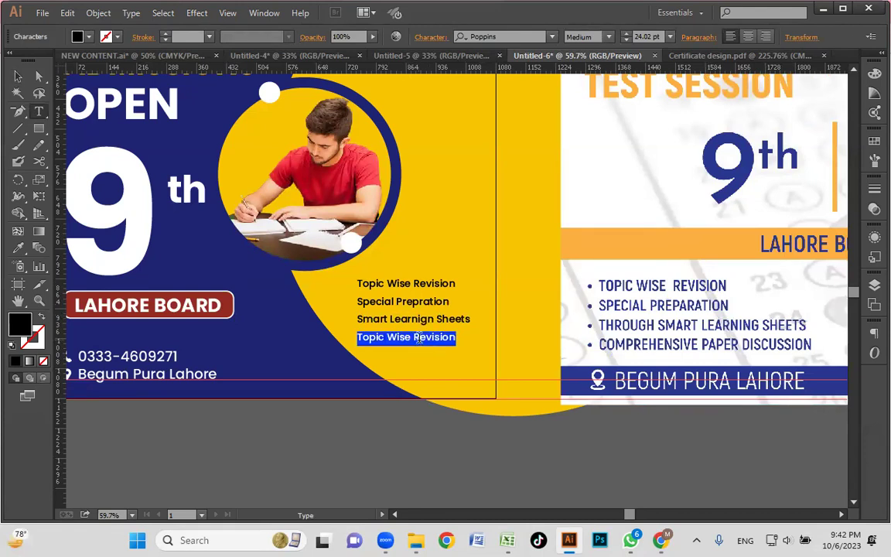
{"action": "type", "text": "Comprehensive"}
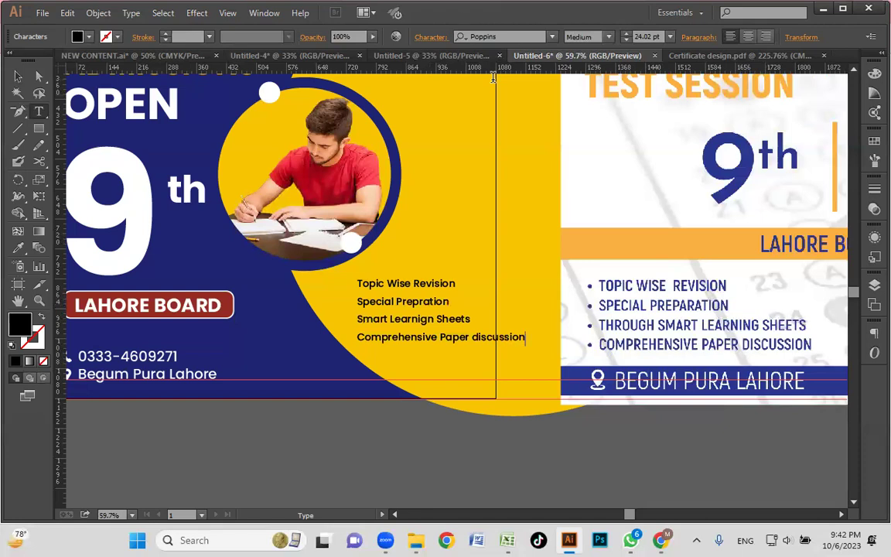
{"action": "left_click_drag", "start_coordinate": [438, 338], "coordinate": [355, 341]}
{"action": "type", "text": "Details"}
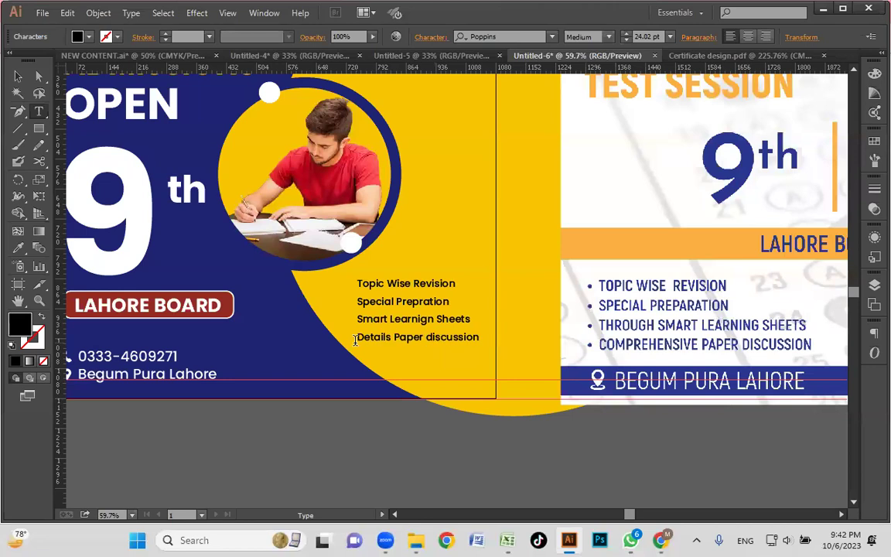
{"action": "key", "text": "BackSpace"}
{"action": "type", "text": "ed"}
{"action": "key", "text": "Escape"}
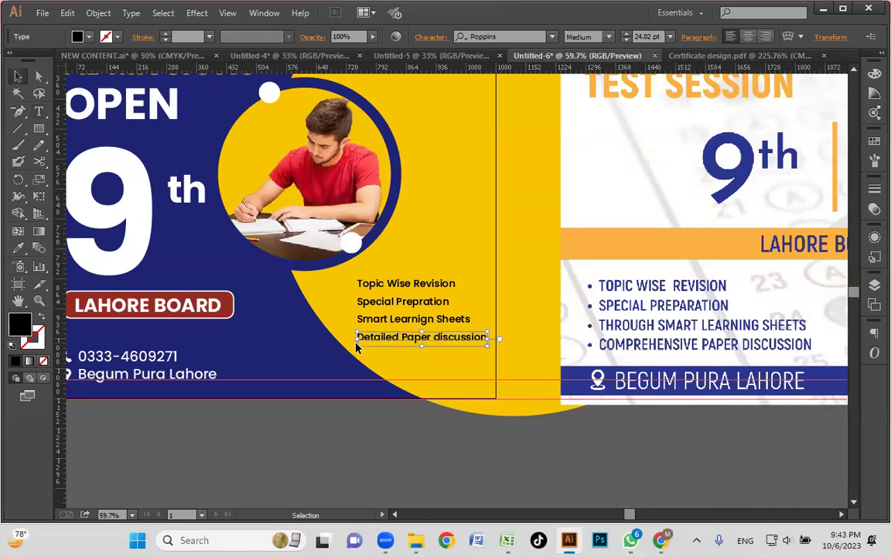
Shift the four feature lines together slightly upwards on the yellow area.
{"action": "left_click", "coordinate": [413, 278]}
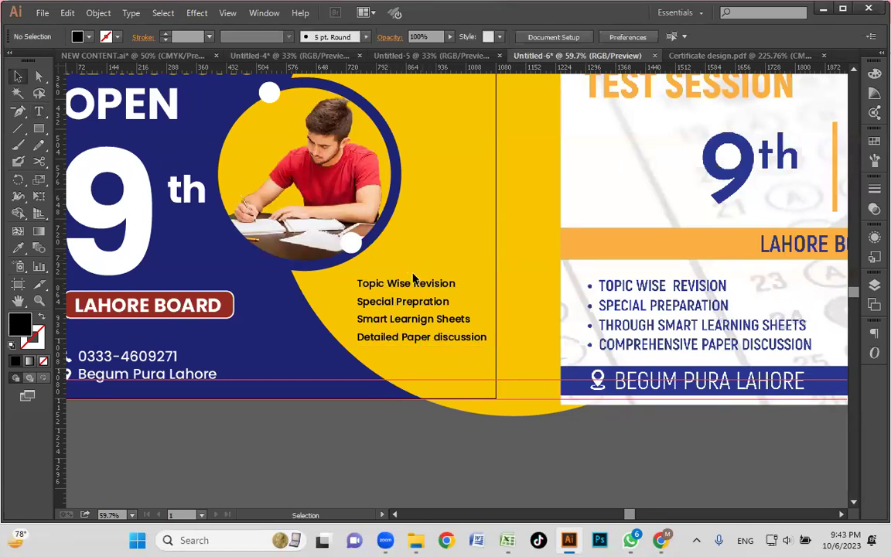
{"action": "left_click_drag", "start_coordinate": [430, 342], "coordinate": [423, 335]}
{"action": "left_click", "coordinate": [441, 464]}
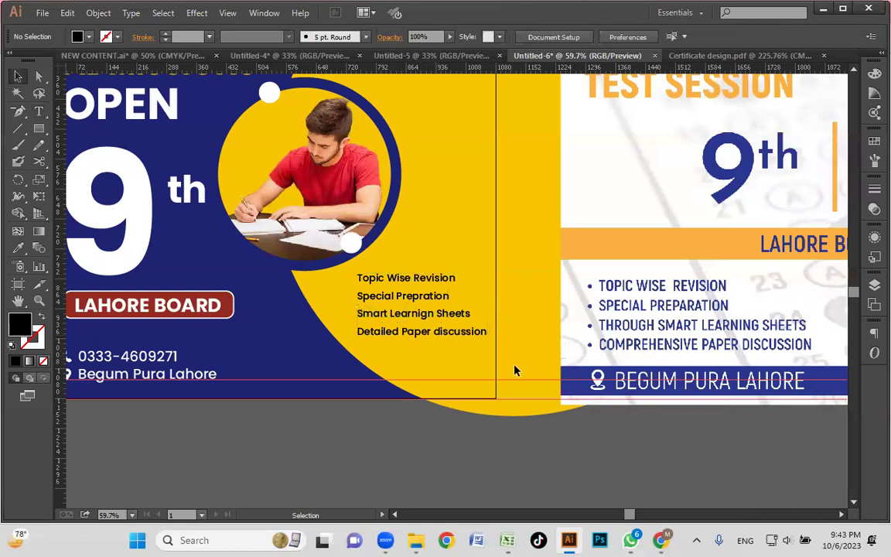
Switch to Chrome and search Google Images for "tick sign".
{"action": "left_click", "coordinate": [661, 540]}
{"action": "left_click", "coordinate": [247, 12]}
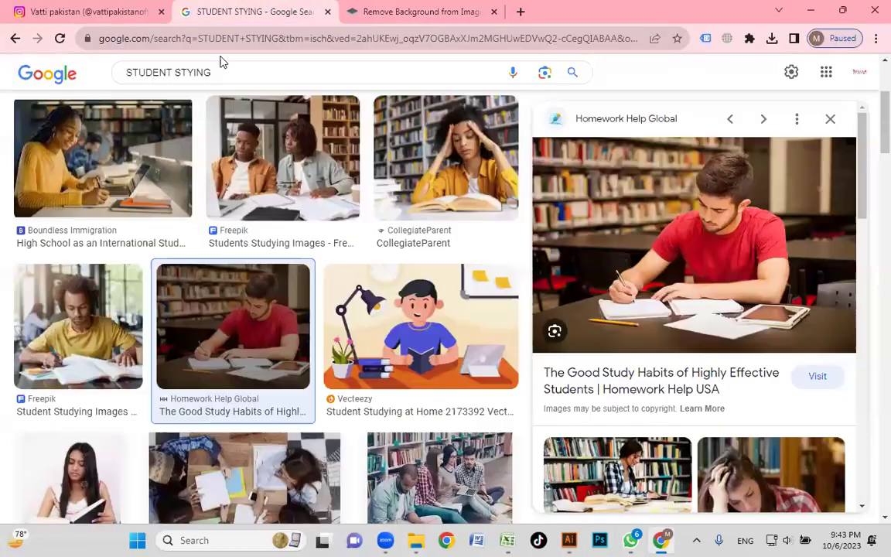
{"action": "left_click_drag", "start_coordinate": [211, 72], "coordinate": [130, 66]}
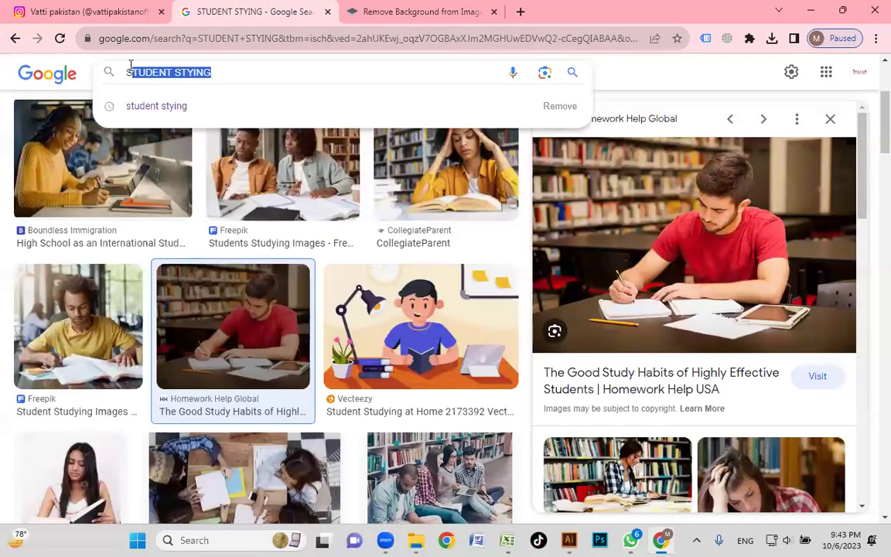
{"action": "key", "text": "BackSpace"}
{"action": "key", "text": "BackSpace"}
{"action": "type", "text": "tick sign"}
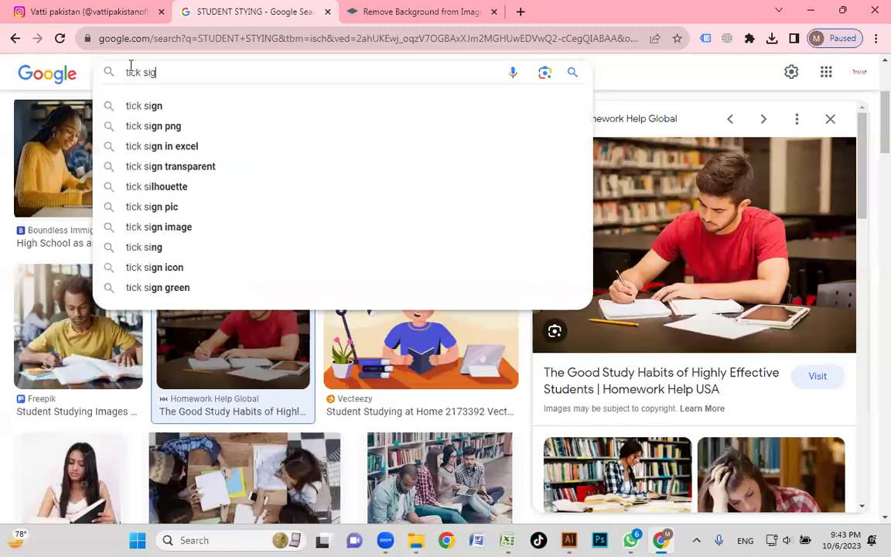
{"action": "key", "text": "Return"}
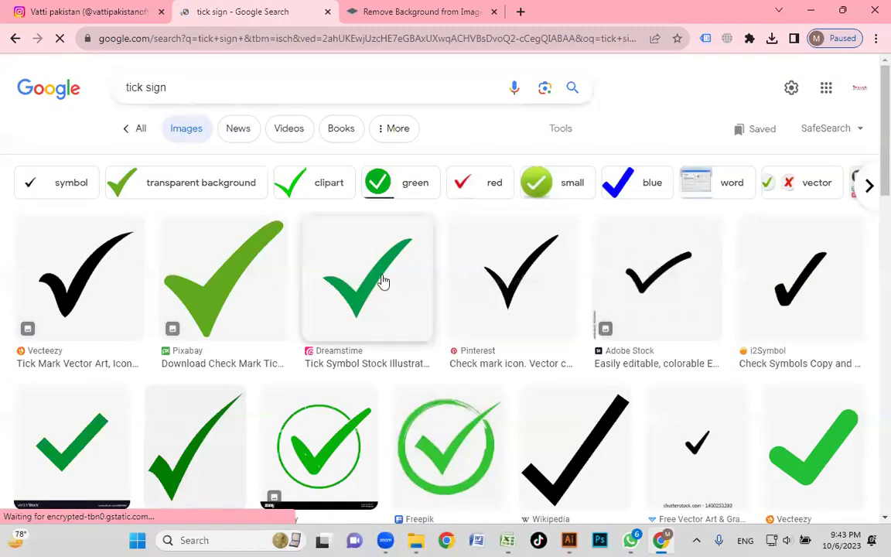
Copy the black Vecteezy tick mark image and paste it into the Illustrator poster document.
{"action": "left_click", "coordinate": [99, 292]}
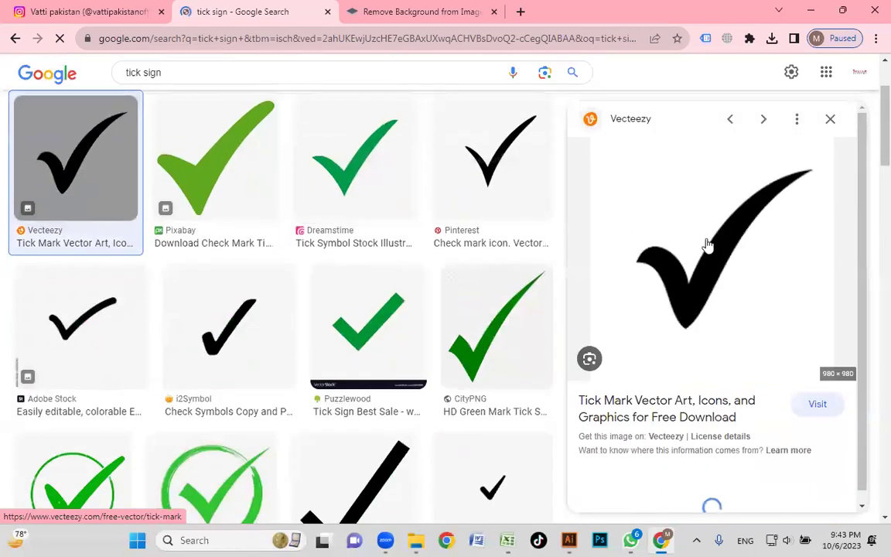
{"action": "right_click", "coordinate": [692, 243]}
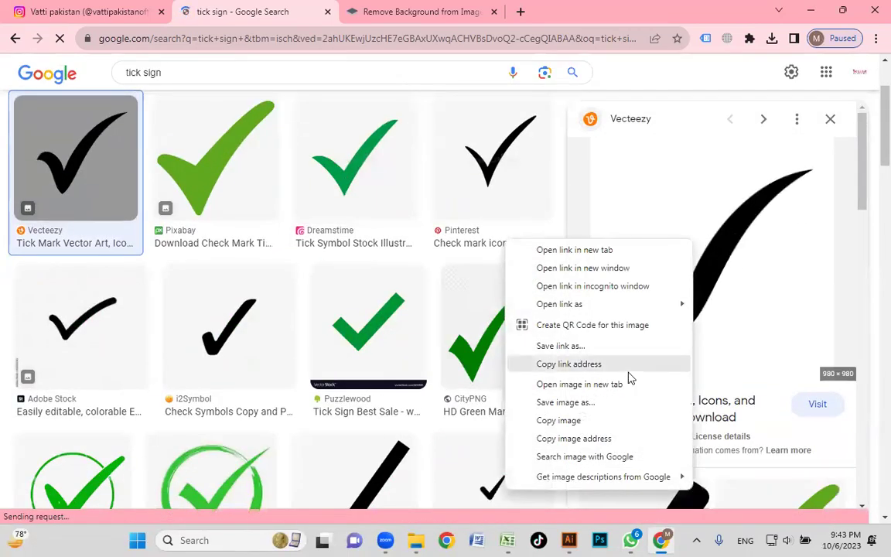
{"action": "left_click", "coordinate": [602, 420]}
{"action": "key", "text": "alt+Tab"}
{"action": "key", "text": "ctrl+v"}
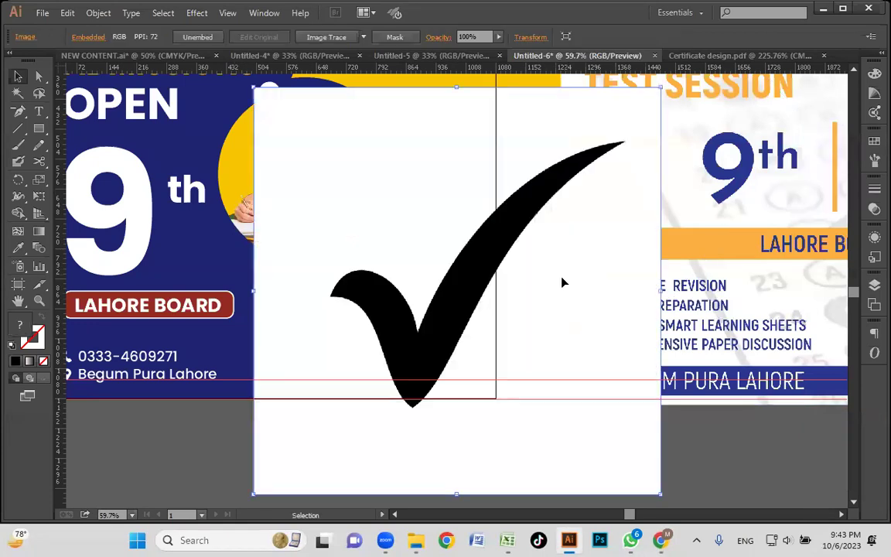
Trace the tick image, expand it into vector shapes and delete its white background.
{"action": "left_click", "coordinate": [324, 36]}
{"action": "left_click", "coordinate": [347, 38]}
{"action": "double_click", "coordinate": [411, 163]}
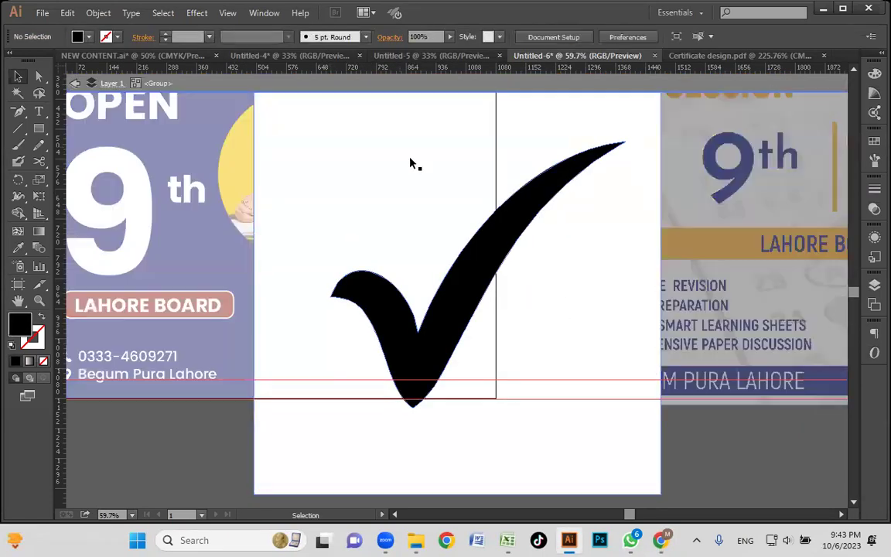
{"action": "left_click_drag", "start_coordinate": [411, 170], "coordinate": [539, 188]}
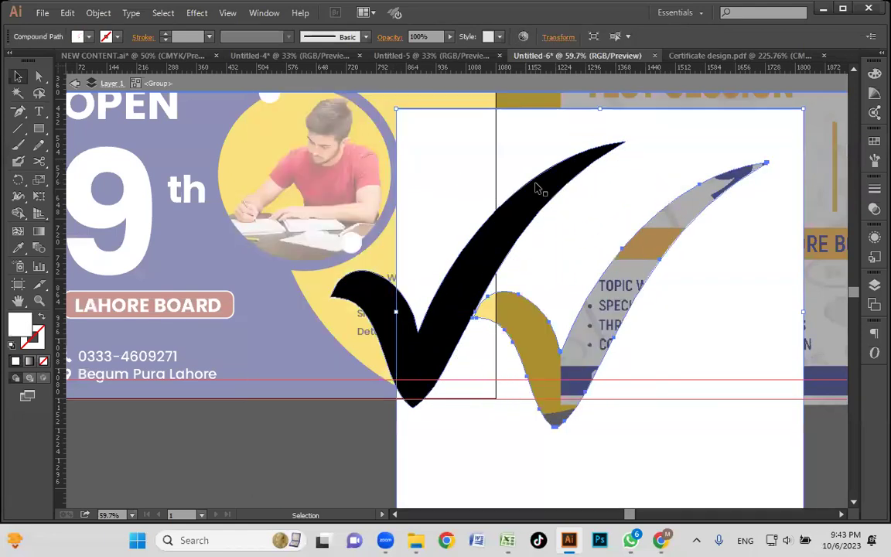
{"action": "key", "text": "Delete"}
{"action": "key", "text": "Escape"}
Shrink the tick beside the feature lines and give it the LAHORE BOARD badge's dark red fill and white stroke.
{"action": "left_click_drag", "start_coordinate": [618, 147], "coordinate": [525, 241]}
{"action": "left_click_drag", "start_coordinate": [479, 279], "coordinate": [316, 314]}
{"action": "key", "text": "i"}
{"action": "left_click", "coordinate": [139, 208]}
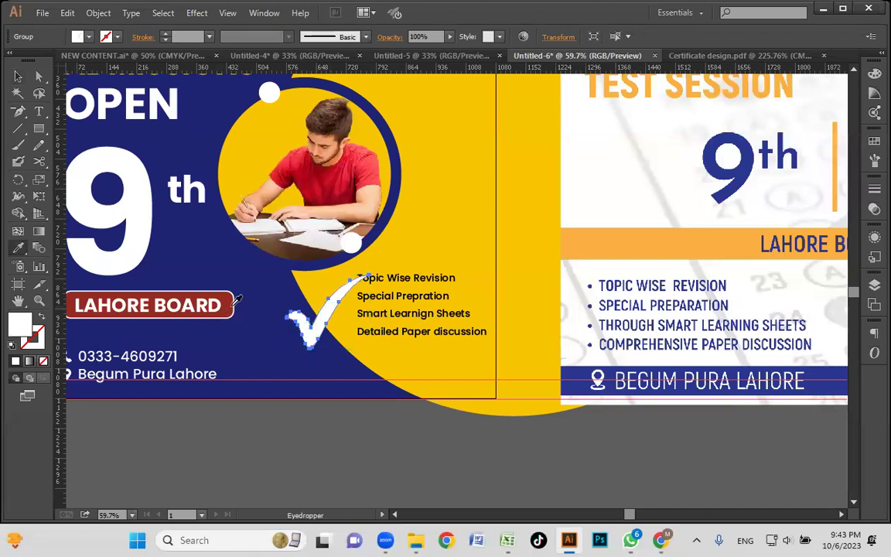
{"action": "left_click", "coordinate": [188, 311]}
{"action": "key", "text": "v"}
{"action": "left_click_drag", "start_coordinate": [373, 275], "coordinate": [351, 297]}
{"action": "key", "text": "ctrl+shift+a"}
Scale the tick down to fit beside the Topic Wise Revision line and set its stroke to 0.5 pt.
{"action": "key", "text": "z"}
{"action": "left_click_drag", "start_coordinate": [266, 242], "coordinate": [441, 370]}
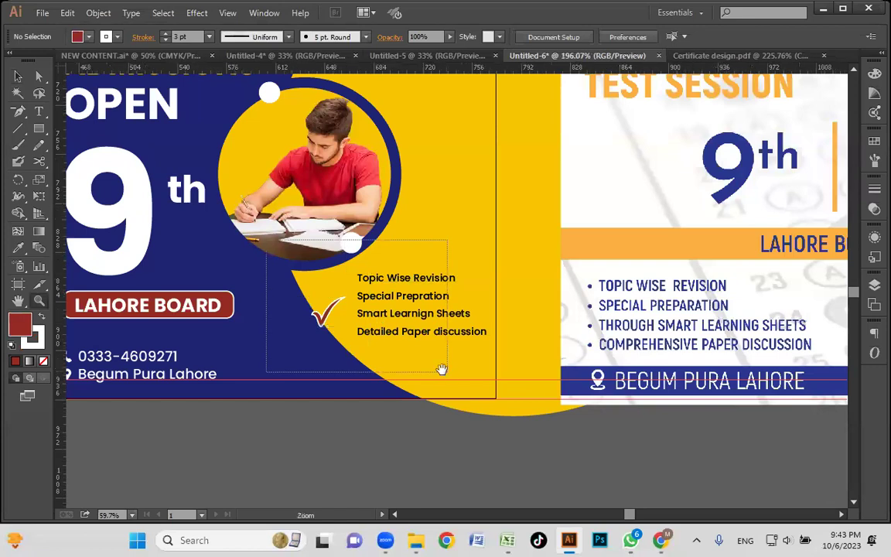
{"action": "key", "text": "v"}
{"action": "left_click", "coordinate": [378, 312]}
{"action": "left_click_drag", "start_coordinate": [378, 313], "coordinate": [406, 222]}
{"action": "left_click", "coordinate": [165, 40]}
{"action": "left_click", "coordinate": [165, 39]}
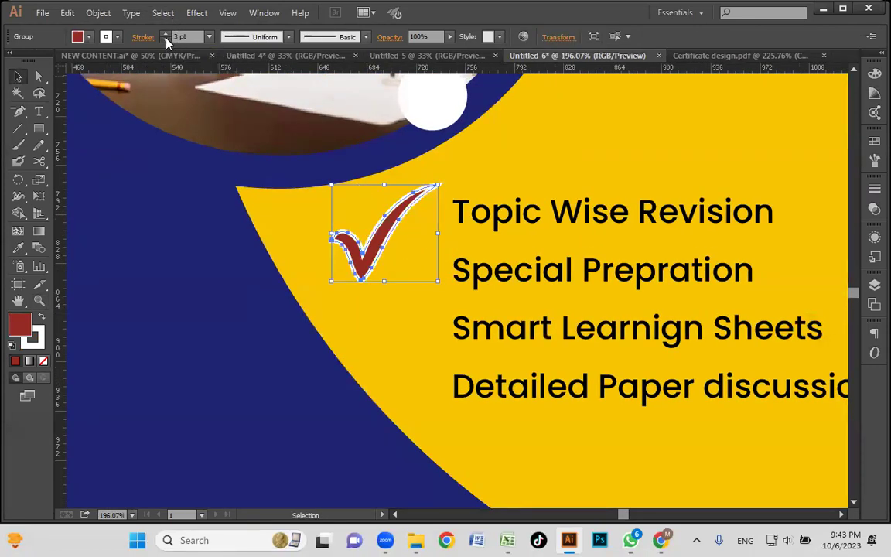
{"action": "left_click_drag", "start_coordinate": [338, 235], "coordinate": [363, 221]}
{"action": "mouse_move", "coordinate": [462, 172]}
{"action": "left_mouse_down"}
{"action": "mouse_move", "coordinate": [419, 221]}
{"action": "mouse_move", "coordinate": [412, 215]}
{"action": "mouse_move", "coordinate": [422, 271]}
{"action": "left_mouse_up"}
{"action": "left_click", "coordinate": [209, 37]}
{"action": "left_click", "coordinate": [233, 73]}
Repeat the tick downwards at equal spacing so each of the four feature lines has one.
{"action": "key", "text": "ctrl+d"}
{"action": "key", "text": "ctrl+d"}
{"action": "left_click", "coordinate": [358, 312]}
Review the complete poster alongside the sample admissions design and the reference flyer.
{"action": "key", "text": "z"}
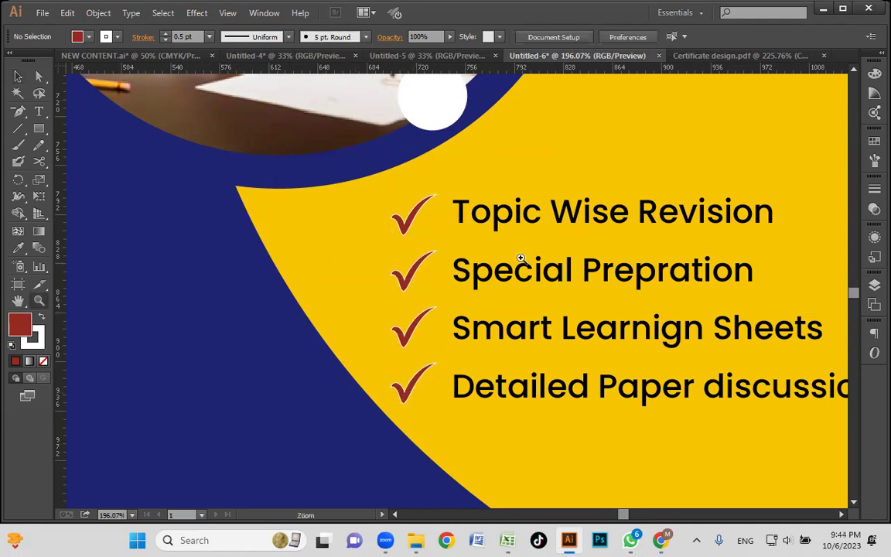
{"action": "key", "text": "ctrl+minus"}
{"action": "key", "text": "ctrl+minus"}
{"action": "key", "text": "ctrl+minus"}
{"action": "key", "text": "ctrl+minus"}
{"action": "scroll", "coordinate": [457, 334], "scroll_direction": "down", "scroll_amount": 1}
{"action": "key", "text": "v"}
{"action": "left_click_drag", "start_coordinate": [331, 340], "coordinate": [430, 278]}
{"action": "left_click", "coordinate": [344, 325]}
{"action": "key", "text": "z"}
{"action": "left_click", "coordinate": [410, 301], "text": "alt"}
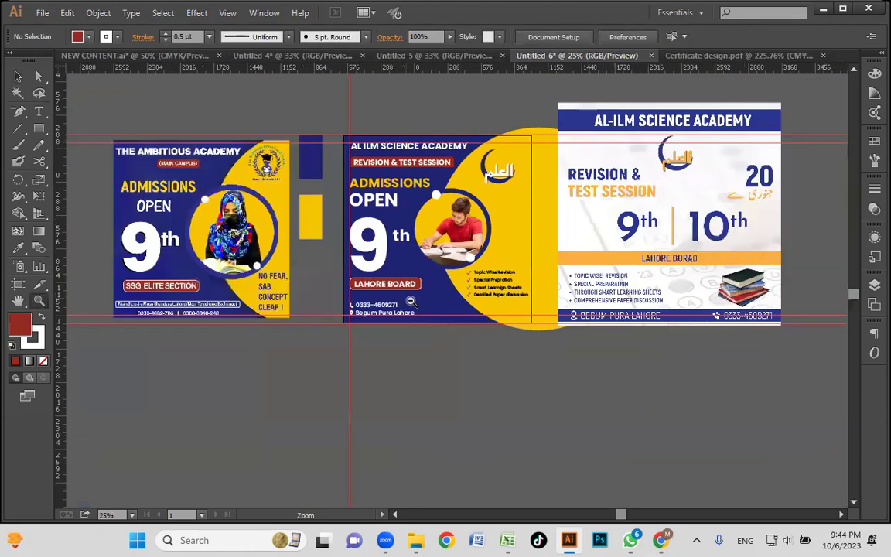
{"action": "left_click", "coordinate": [411, 302], "text": "alt"}
{"action": "scroll", "coordinate": [581, 287], "scroll_direction": "up", "scroll_amount": 3}
{"action": "key", "text": "v"}
{"action": "key", "text": "space"}
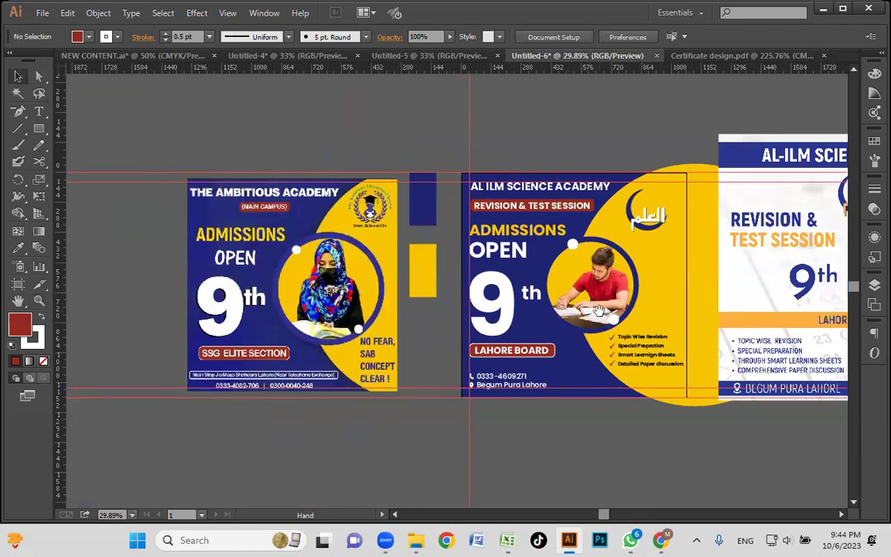
{"action": "left_click_drag", "start_coordinate": [599, 310], "coordinate": [587, 305]}
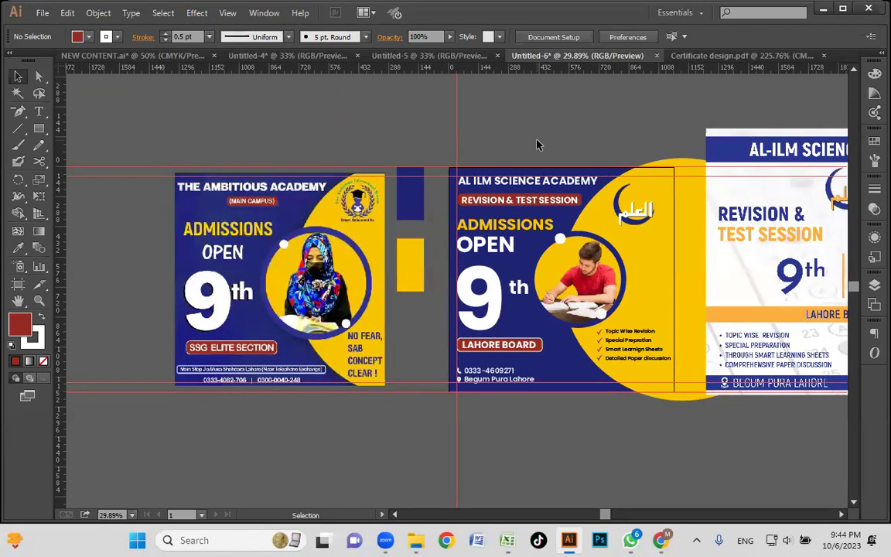
Delete the white AL-ILM Science Academy reference flyer placed beside the poster.
{"action": "key", "text": "space"}
{"action": "left_click_drag", "start_coordinate": [715, 214], "coordinate": [592, 207]}
{"action": "left_click", "coordinate": [684, 236]}
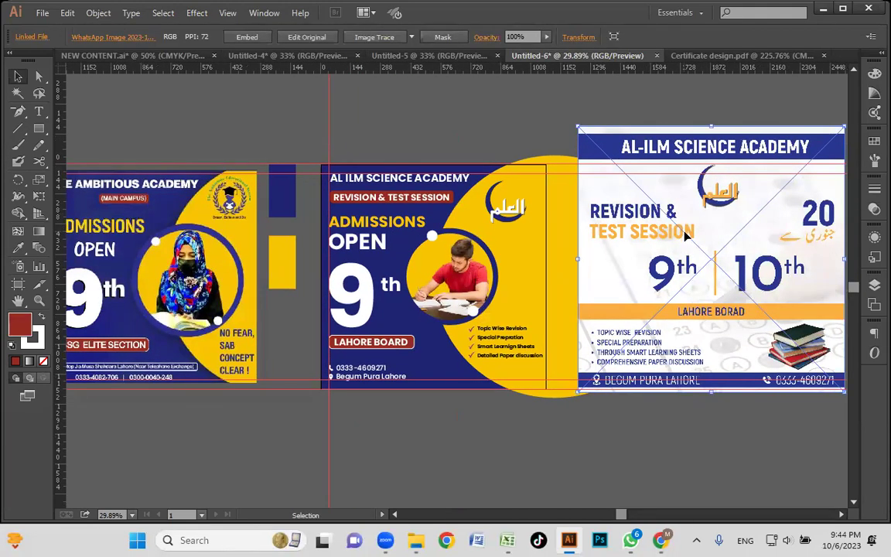
{"action": "key", "text": "Delete"}
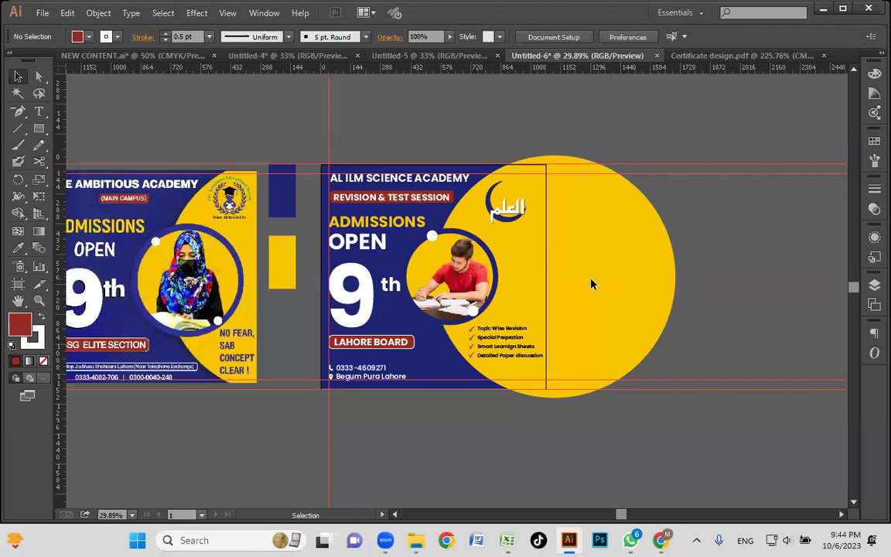
Nudge the academy logo slightly downwards in the yellow area of the poster.
{"action": "left_click", "coordinate": [525, 190]}
{"action": "left_click_drag", "start_coordinate": [529, 183], "coordinate": [528, 185]}
{"action": "left_click_drag", "start_coordinate": [529, 237], "coordinate": [628, 241]}
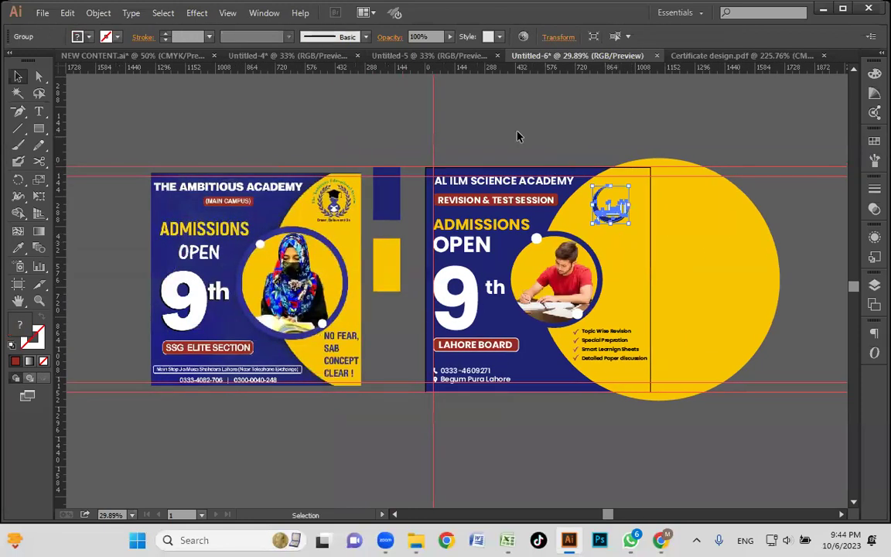
{"action": "left_click", "coordinate": [443, 160]}
Inspect the Ambitious Academy sample design beside the poster and delete it from the workspace.
{"action": "mouse_move", "coordinate": [259, 270]}
{"action": "left_mouse_down"}
{"action": "mouse_move", "coordinate": [239, 255]}
{"action": "mouse_move", "coordinate": [248, 264]}
{"action": "left_mouse_up"}
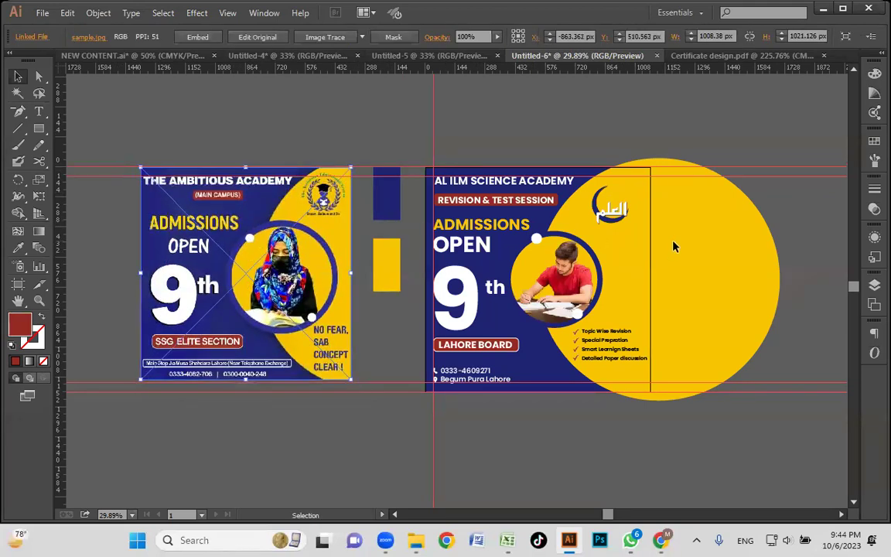
{"action": "left_click", "coordinate": [38, 300]}
{"action": "left_click_drag", "start_coordinate": [110, 335], "coordinate": [427, 419]}
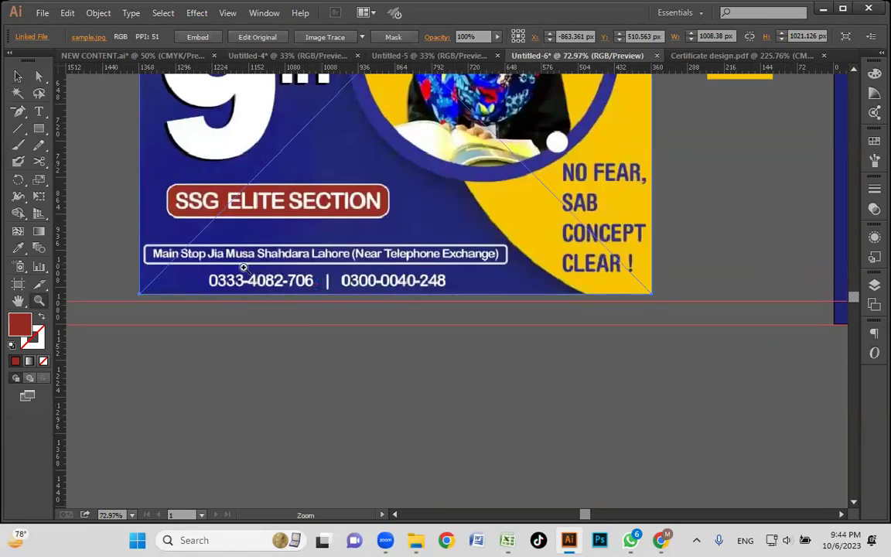
{"action": "left_click", "coordinate": [483, 244], "text": "alt"}
{"action": "left_click", "coordinate": [483, 244], "text": "alt"}
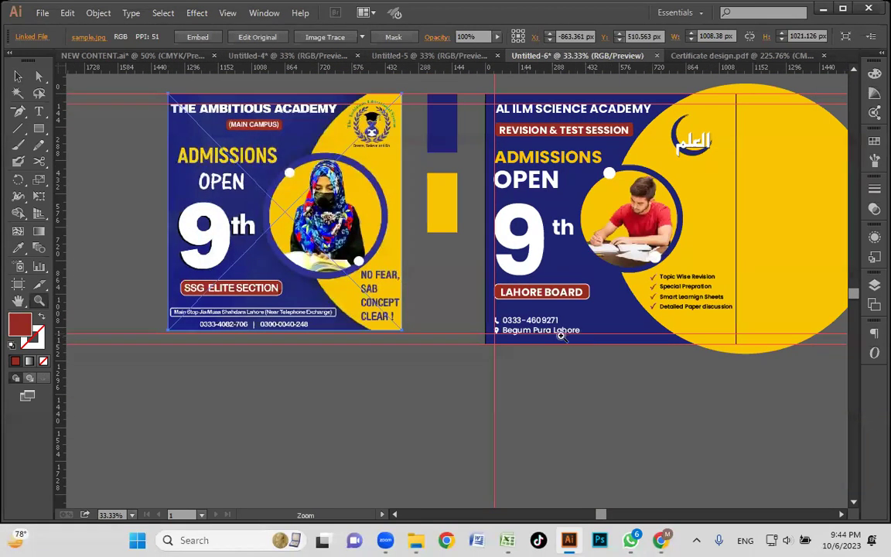
{"action": "left_click_drag", "start_coordinate": [633, 377], "coordinate": [583, 402]}
{"action": "key", "text": "v"}
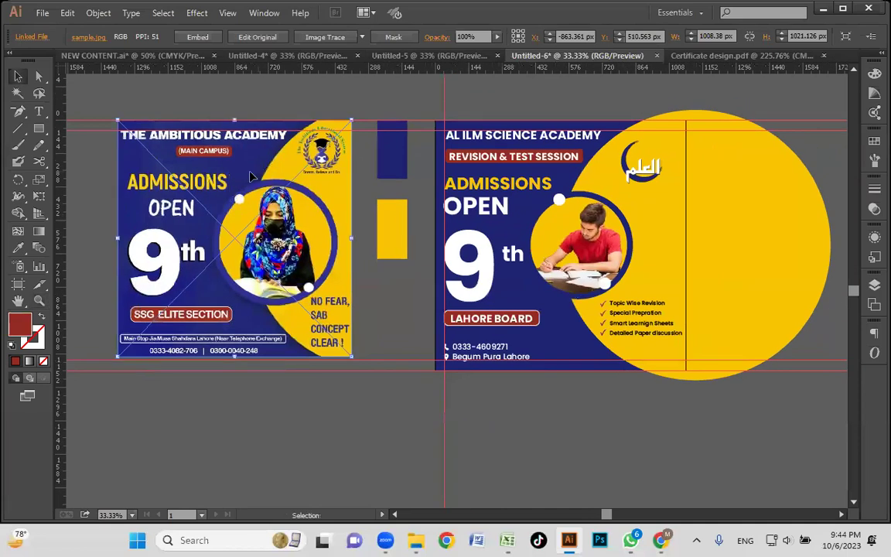
{"action": "key", "text": "Delete"}
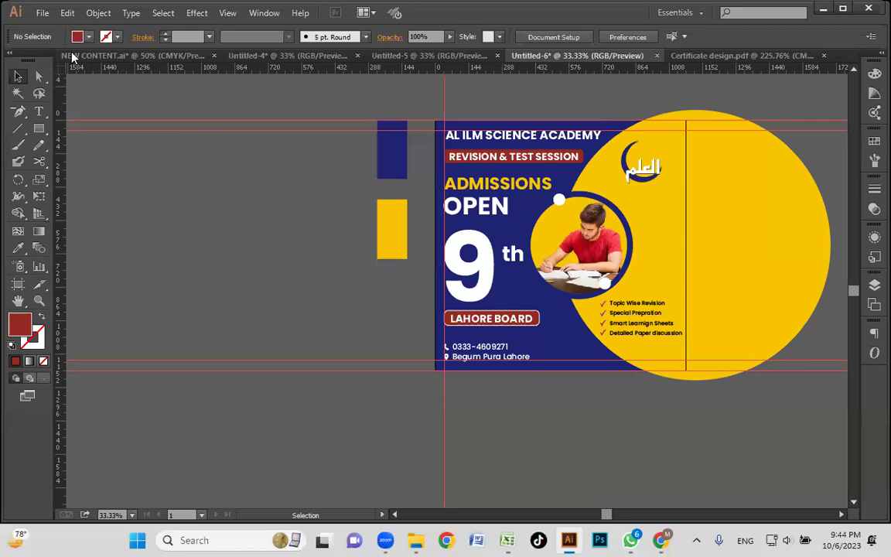
{"action": "left_click", "coordinate": [43, 14]}
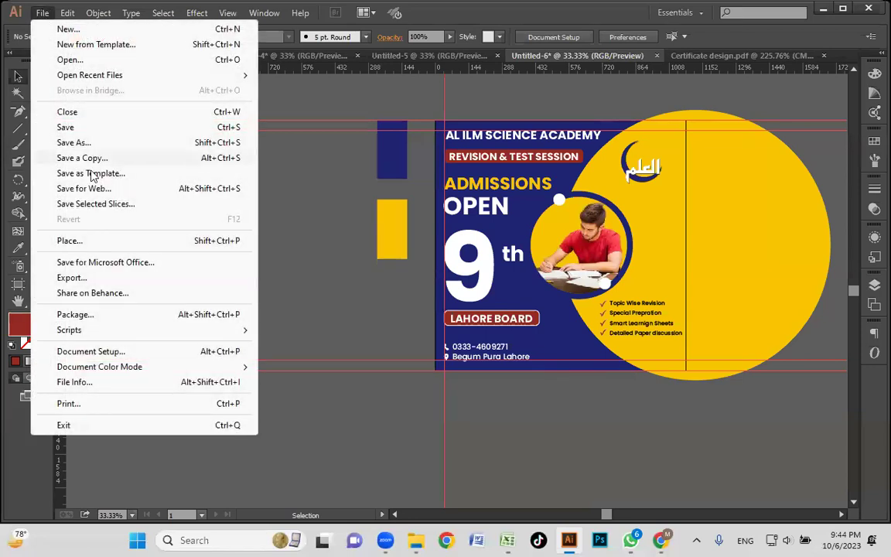
{"action": "left_click", "coordinate": [104, 280]}
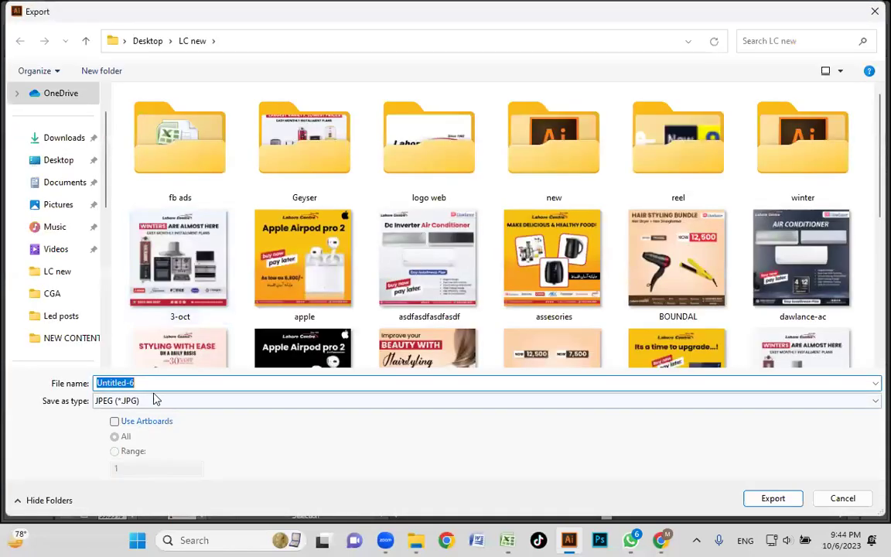
{"action": "left_click", "coordinate": [146, 421]}
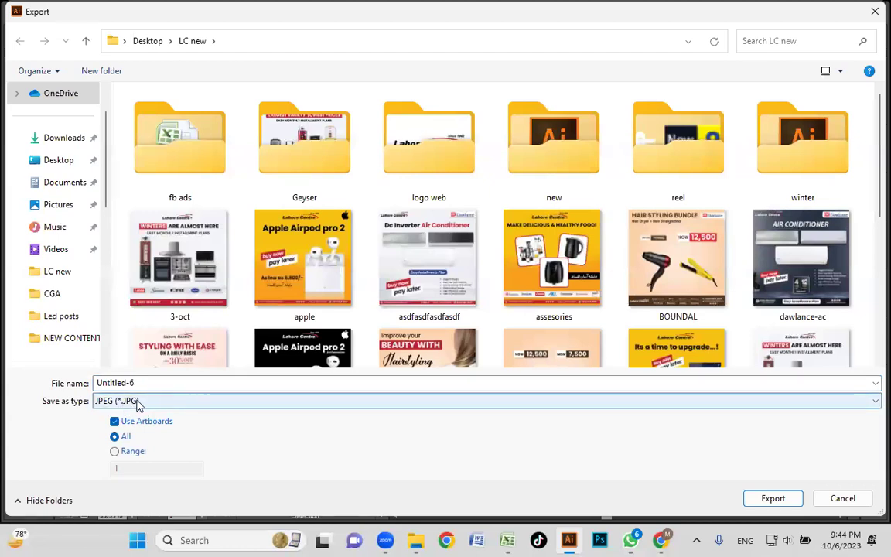
{"action": "left_click", "coordinate": [62, 162]}
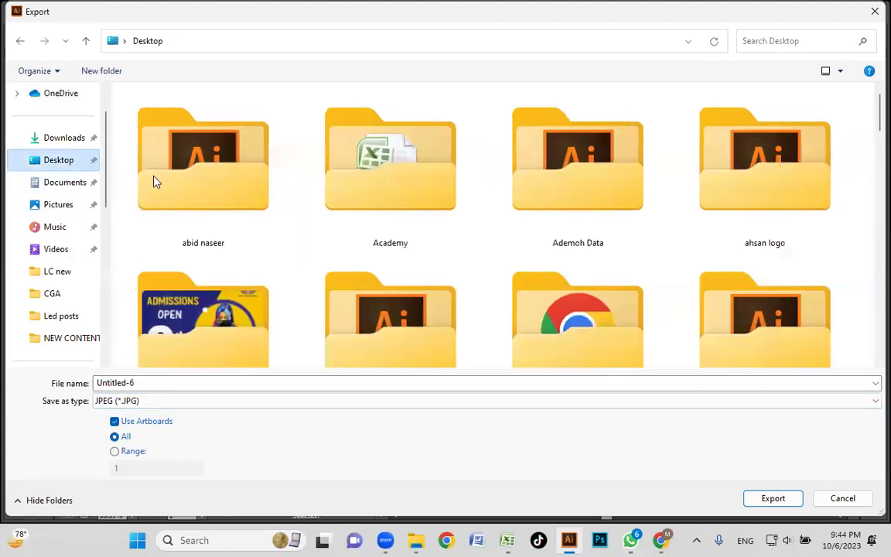
{"action": "scroll", "coordinate": [517, 212], "scroll_direction": "down", "scroll_amount": 1}
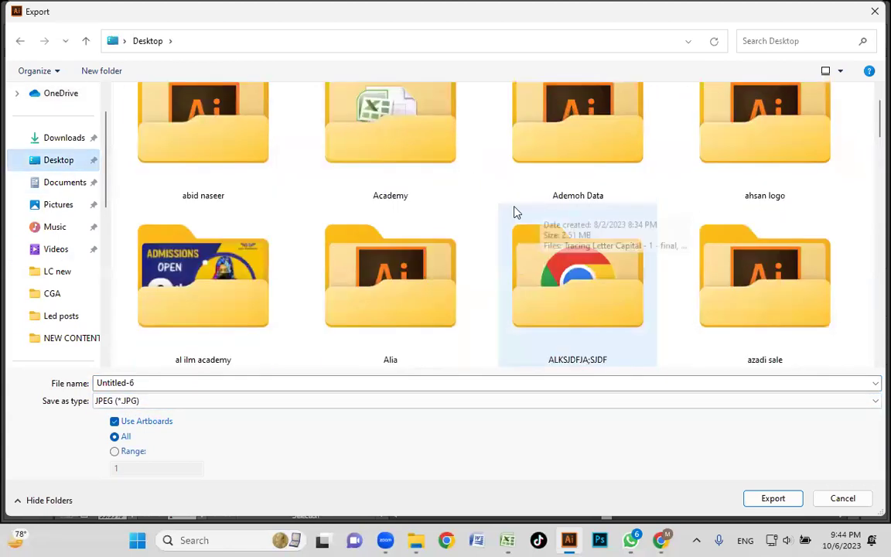
{"action": "double_click", "coordinate": [177, 301]}
{"action": "left_click", "coordinate": [169, 383]}
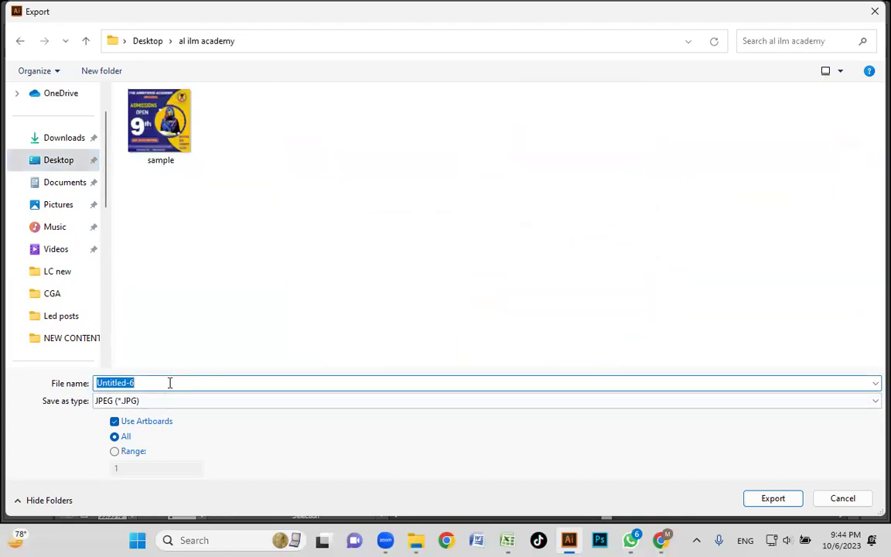
{"action": "left_click", "coordinate": [859, 498]}
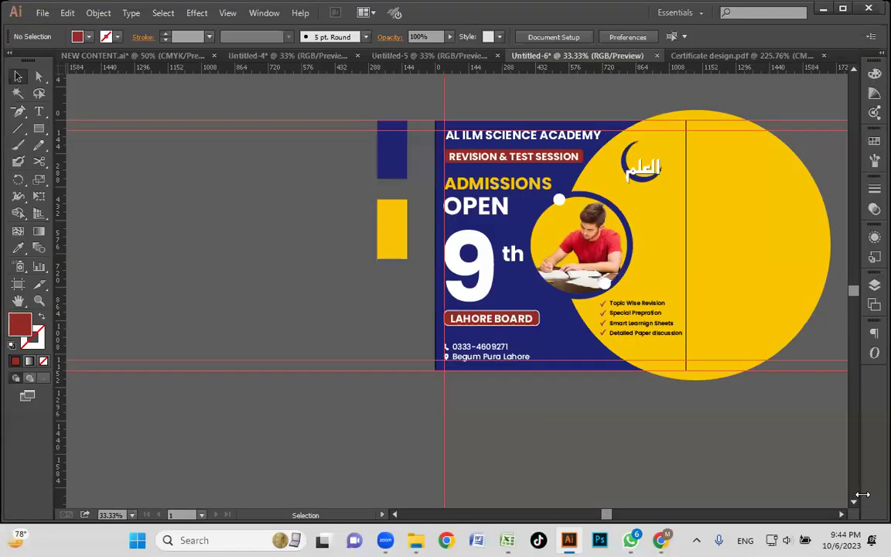
Run a spelling check on the poster and change "Prepration" to "Preparation" in the feature list.
{"action": "key", "text": "z"}
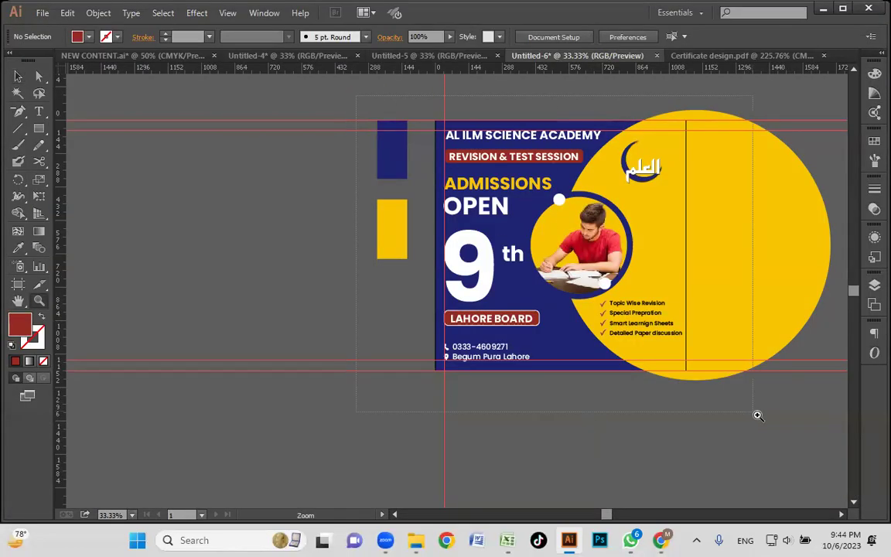
{"action": "scroll", "coordinate": [719, 396], "scroll_direction": "up", "scroll_amount": 2}
{"action": "left_click_drag", "start_coordinate": [719, 396], "coordinate": [671, 365]}
{"action": "scroll", "coordinate": [668, 340], "scroll_direction": "up", "scroll_amount": 1}
{"action": "key", "text": "v"}
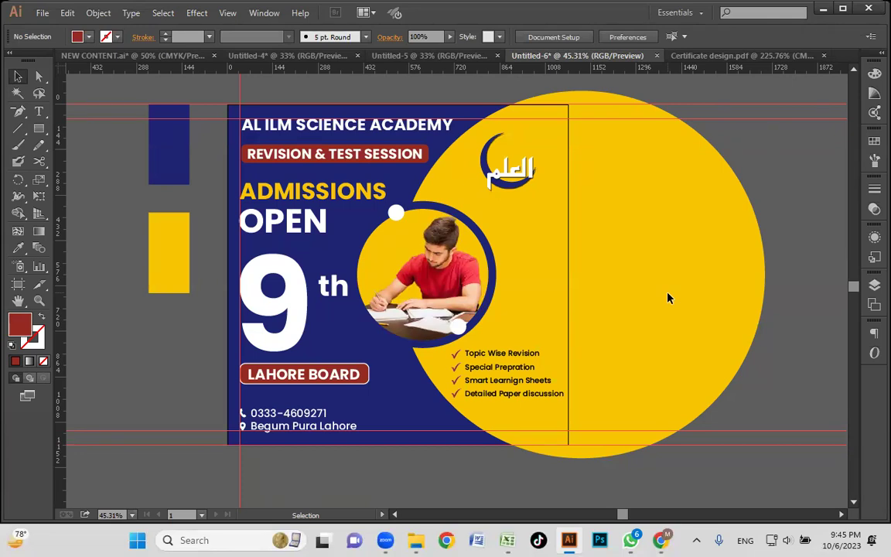
{"action": "key", "text": "a"}
{"action": "key", "text": "ctrl+i"}
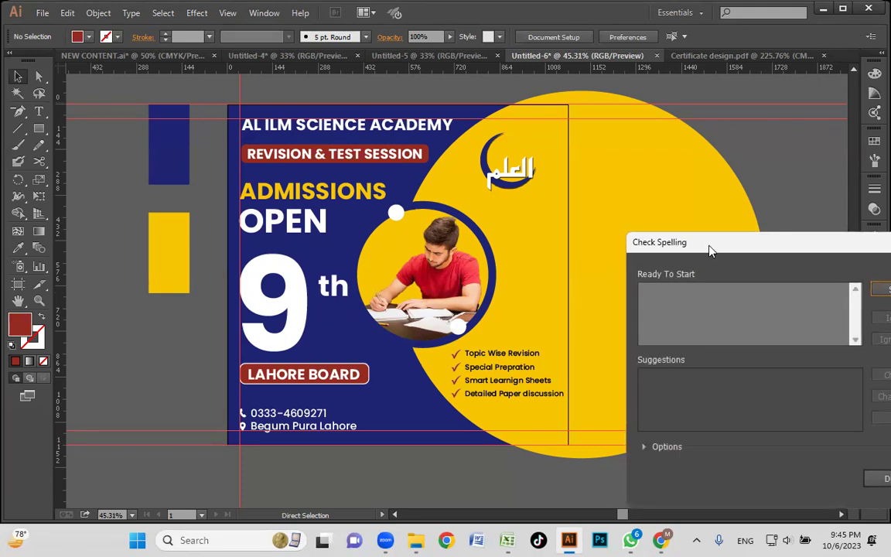
{"action": "left_click_drag", "start_coordinate": [706, 248], "coordinate": [585, 164]}
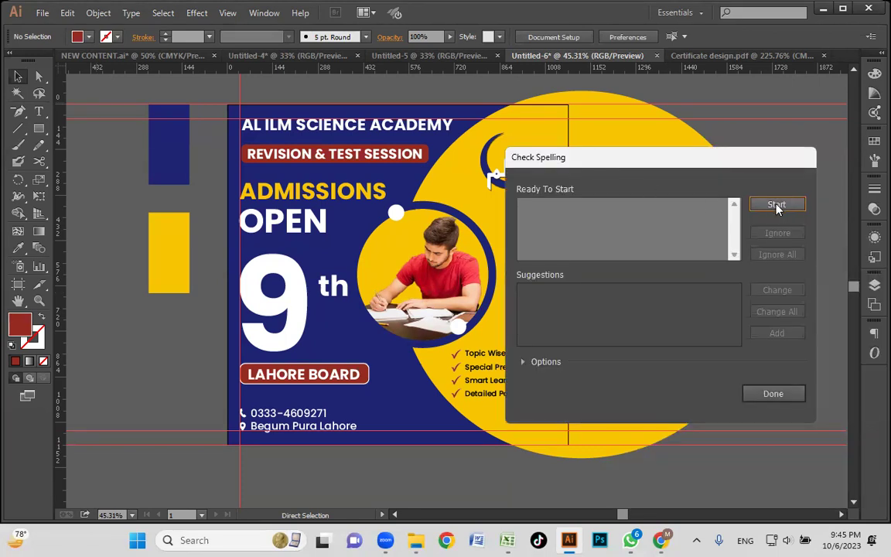
{"action": "left_click", "coordinate": [777, 204]}
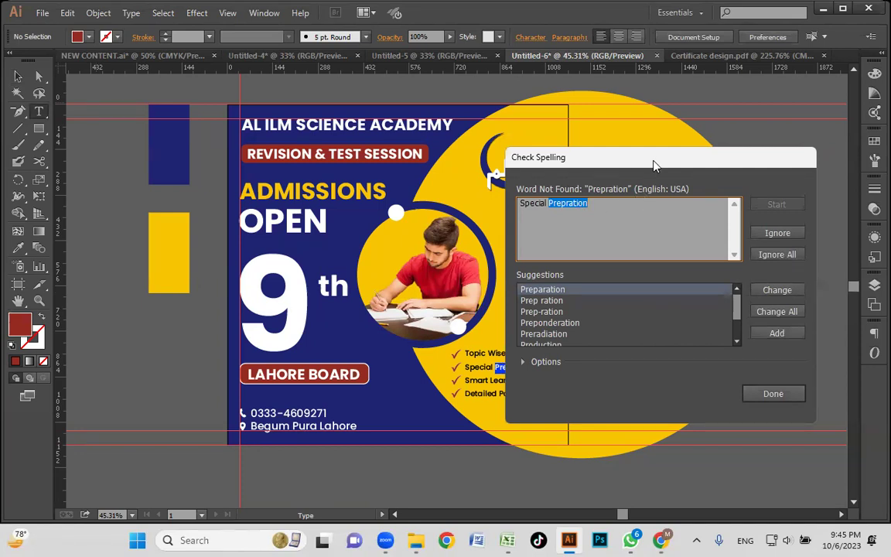
{"action": "left_click_drag", "start_coordinate": [653, 166], "coordinate": [690, 115]}
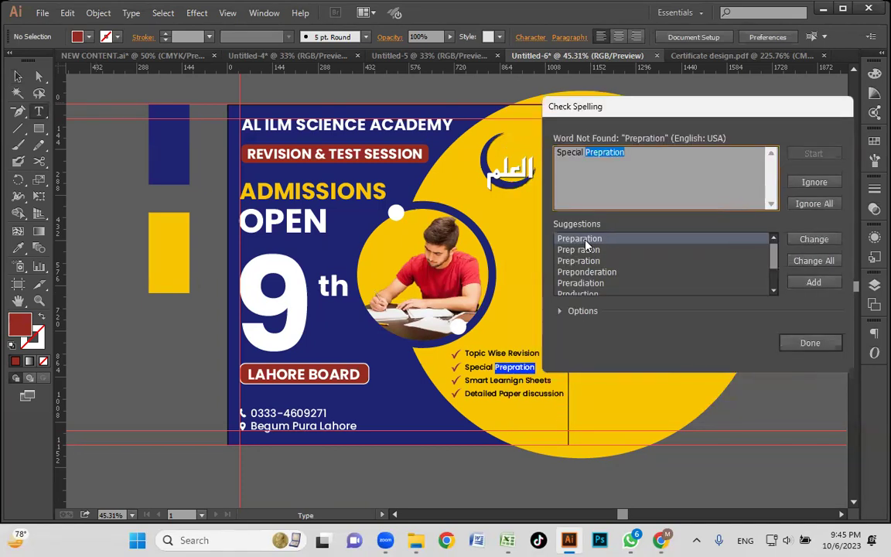
{"action": "left_click", "coordinate": [813, 240]}
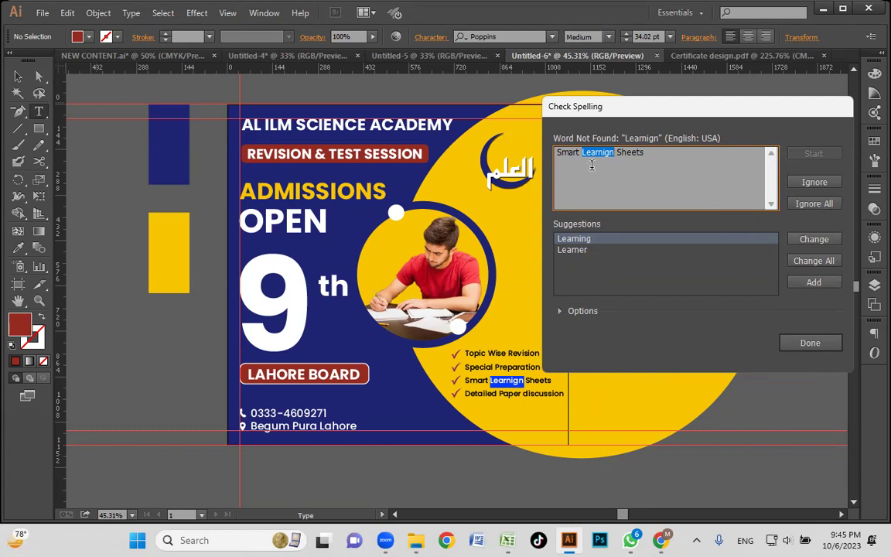
Change "Learnign" to "Learning" in the third feature line and finish the spelling check.
{"action": "left_click", "coordinate": [814, 240]}
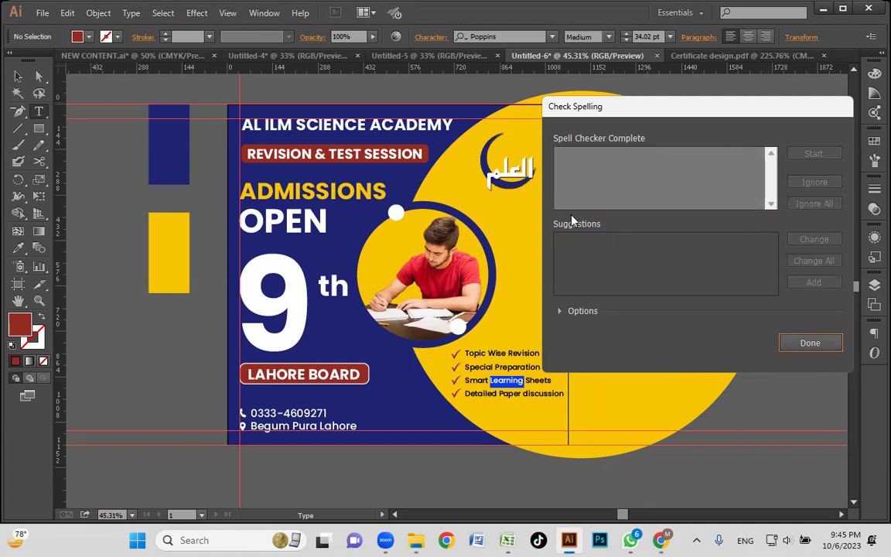
{"action": "left_click", "coordinate": [810, 343]}
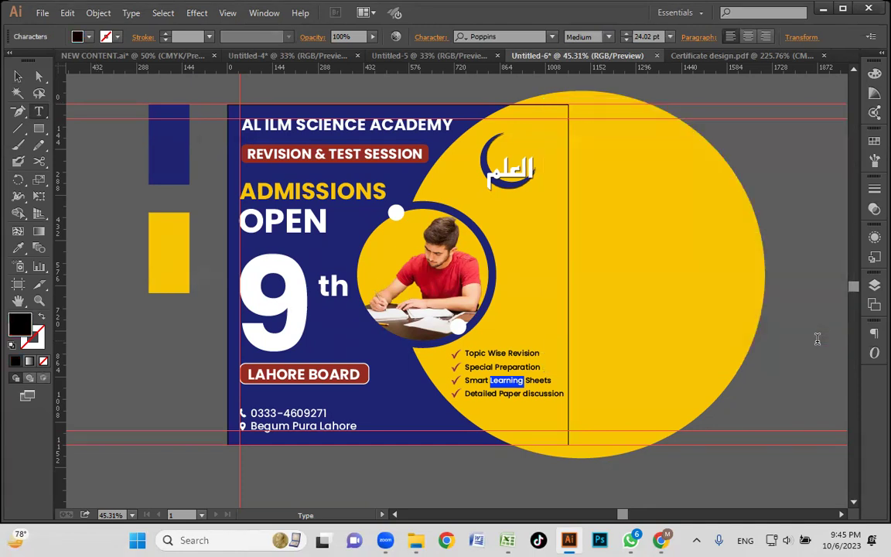
{"action": "key", "text": "Escape"}
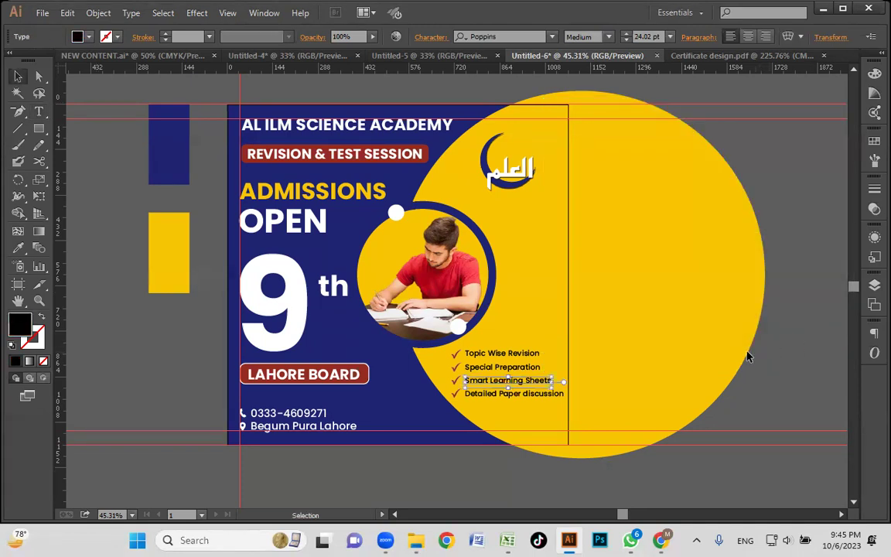
{"action": "left_click", "coordinate": [760, 420]}
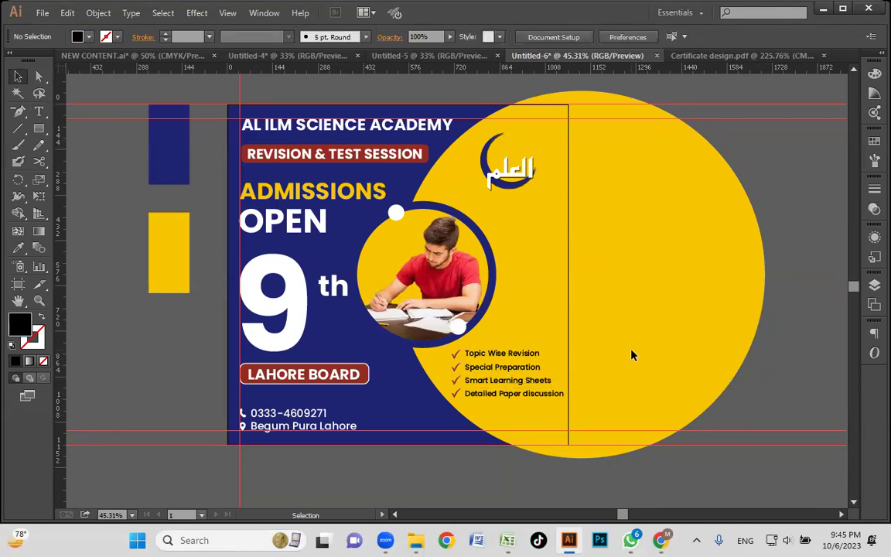
Export all artboards as a JPEG named Post 1 into the al ilm academy folder on the Desktop.
{"action": "left_click", "coordinate": [43, 13]}
{"action": "left_click", "coordinate": [92, 277]}
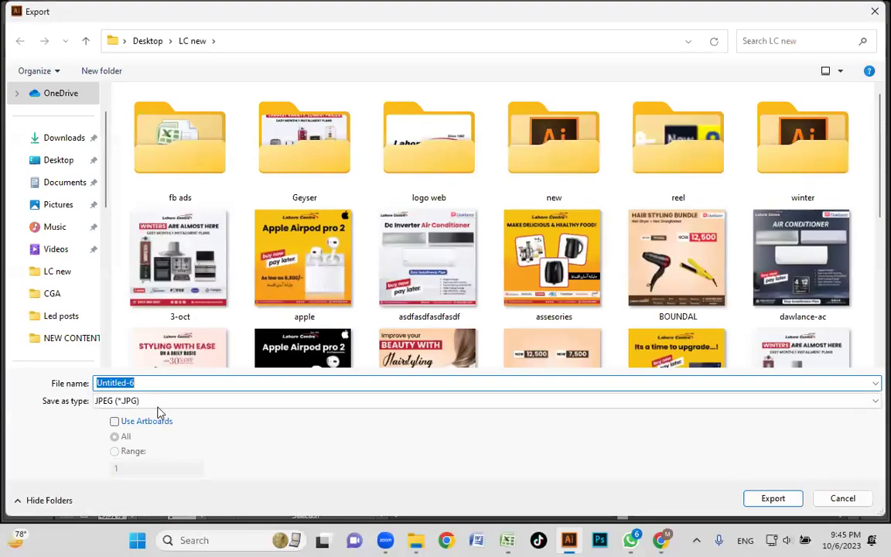
{"action": "left_click", "coordinate": [147, 424]}
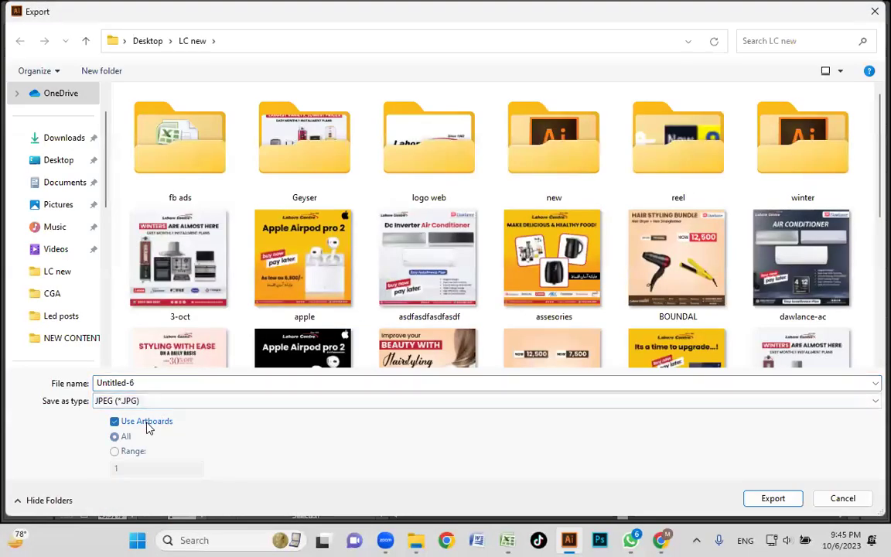
{"action": "left_click", "coordinate": [86, 167]}
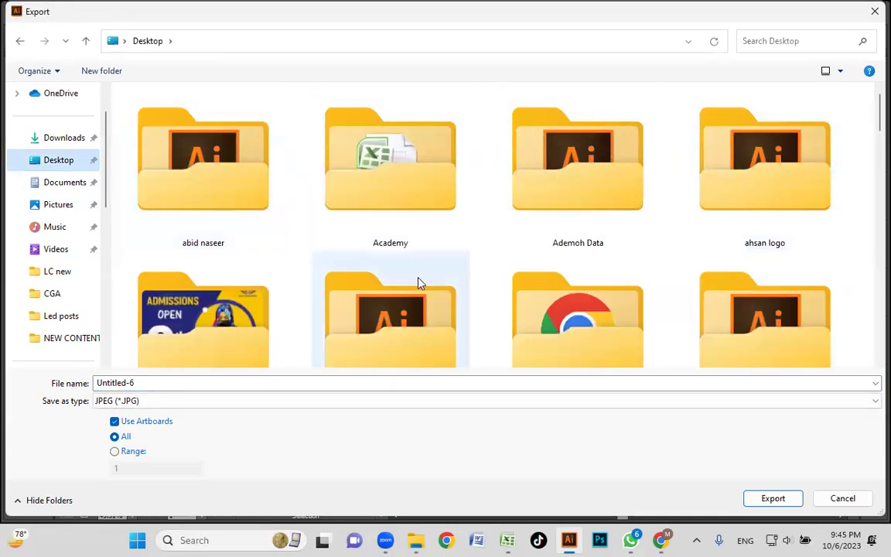
{"action": "scroll", "coordinate": [417, 280], "scroll_direction": "down", "scroll_amount": 1}
{"action": "double_click", "coordinate": [194, 293]}
{"action": "left_click", "coordinate": [159, 124]}
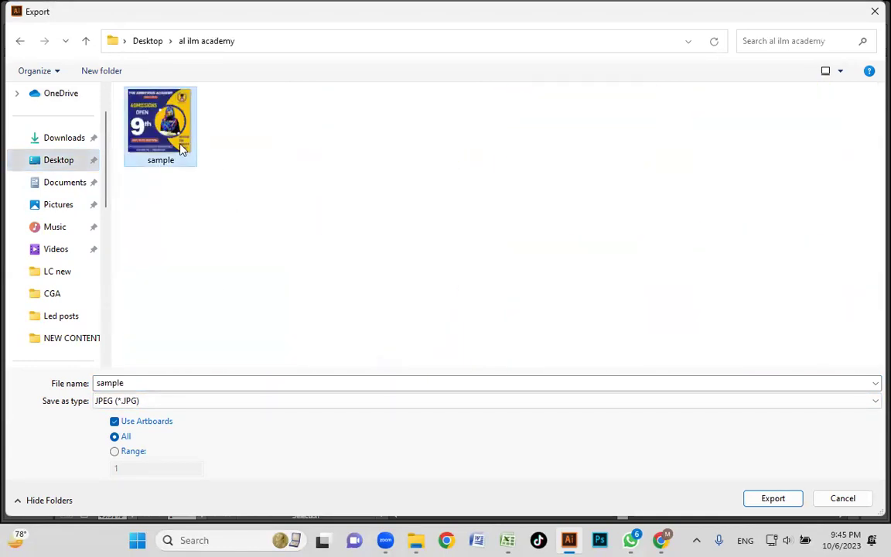
{"action": "double_click", "coordinate": [151, 382]}
{"action": "type", "text": "Post 1"}
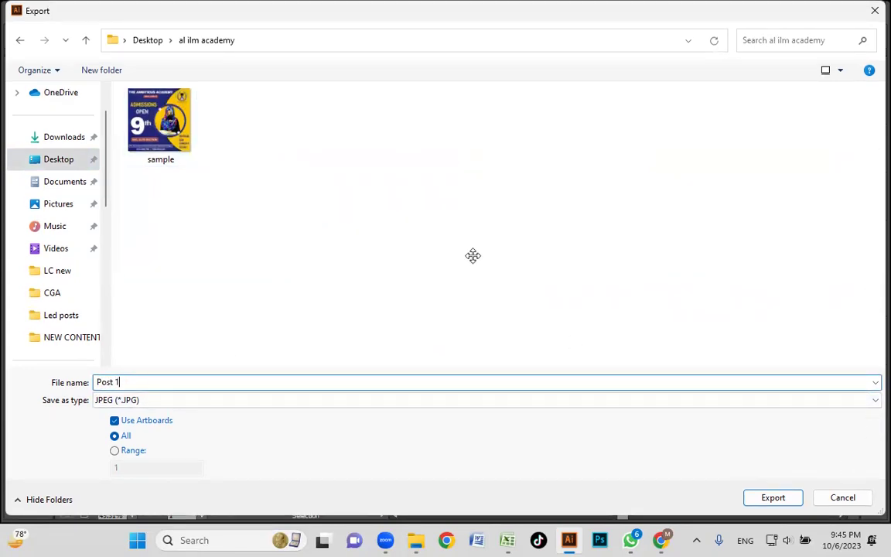
{"action": "left_click", "coordinate": [773, 497]}
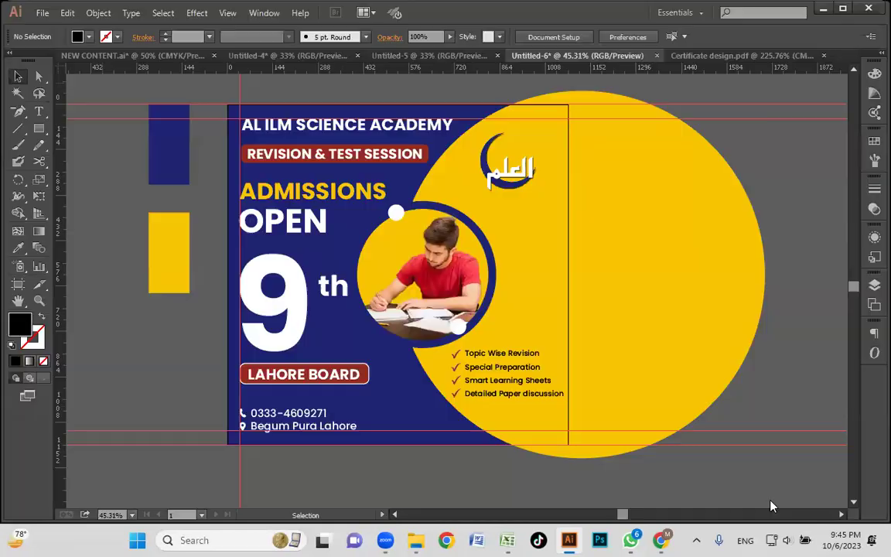
Set the JPEG to RGB colour, Maximum quality 10 and High (300 ppi) resolution, and complete the export.
{"action": "mouse_move", "coordinate": [579, 210]}
{"action": "left_mouse_down"}
{"action": "mouse_move", "coordinate": [549, 210]}
{"action": "mouse_move", "coordinate": [582, 211]}
{"action": "left_mouse_up"}
{"action": "left_click", "coordinate": [558, 294]}
{"action": "left_click", "coordinate": [534, 340]}
{"action": "left_click", "coordinate": [523, 189]}
{"action": "left_click", "coordinate": [529, 207]}
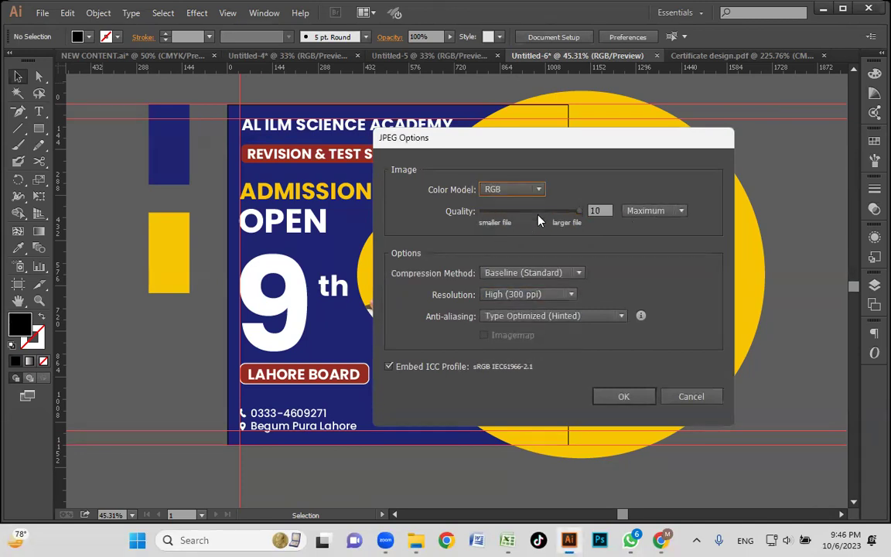
{"action": "left_click", "coordinate": [634, 394]}
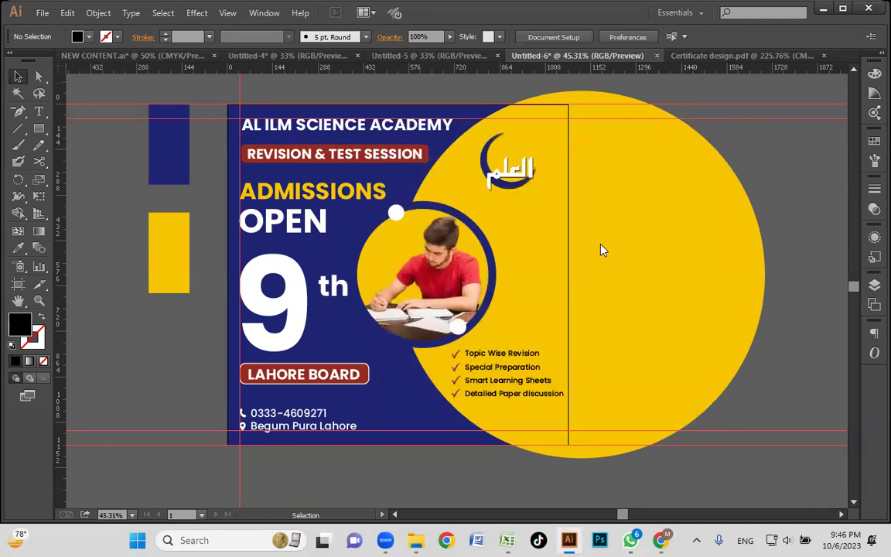
{"action": "left_click", "coordinate": [662, 539]}
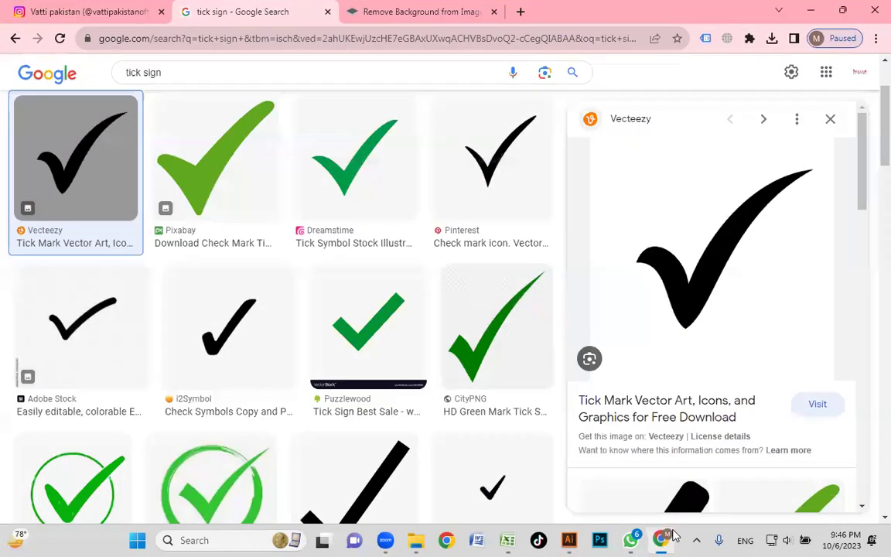
{"action": "left_click", "coordinate": [664, 539]}
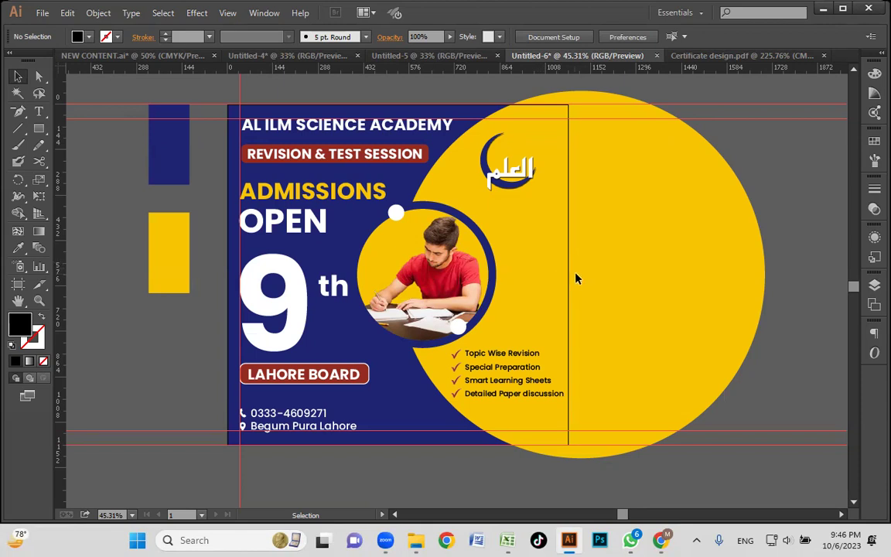
{"action": "left_click_drag", "start_coordinate": [557, 271], "coordinate": [597, 293]}
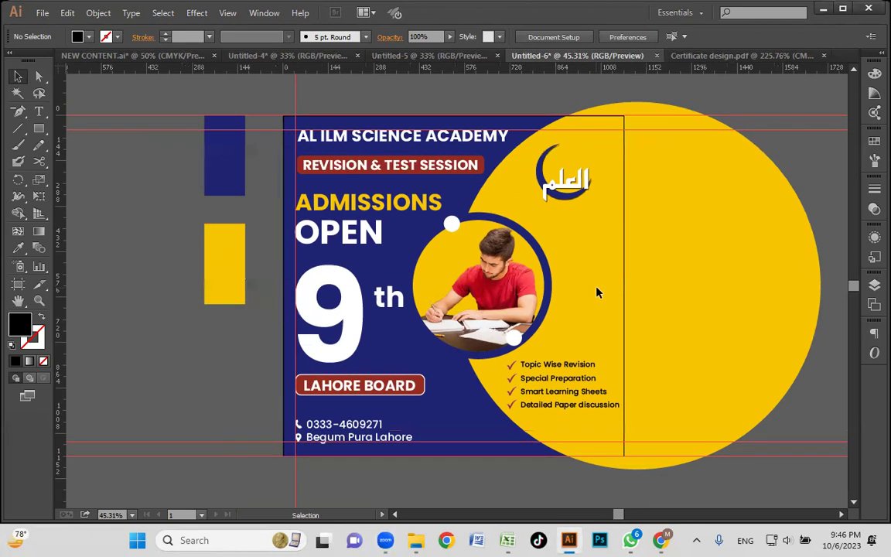